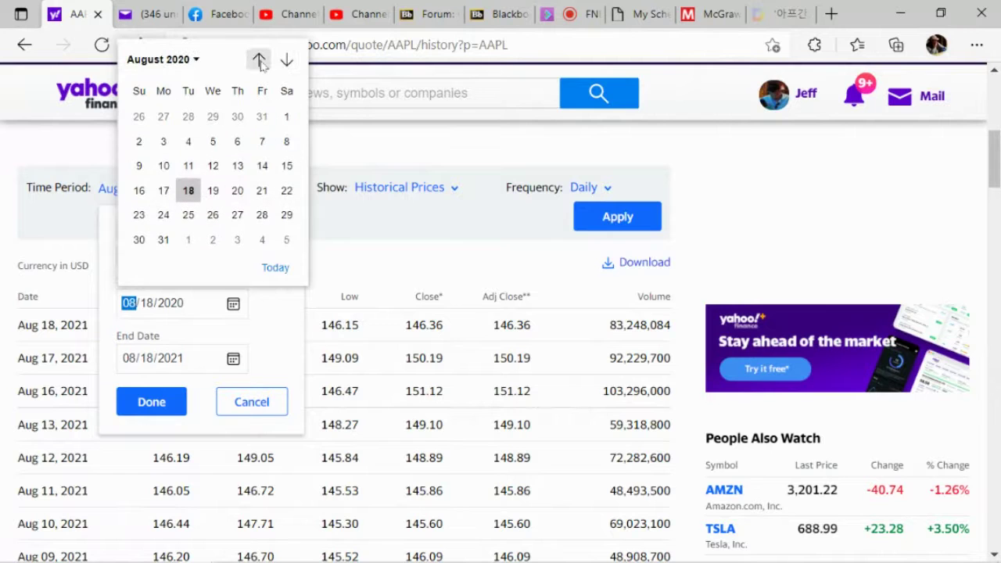
# Set the start date of the price history's time period to July 1, 2020
pyautogui.click(287, 118)
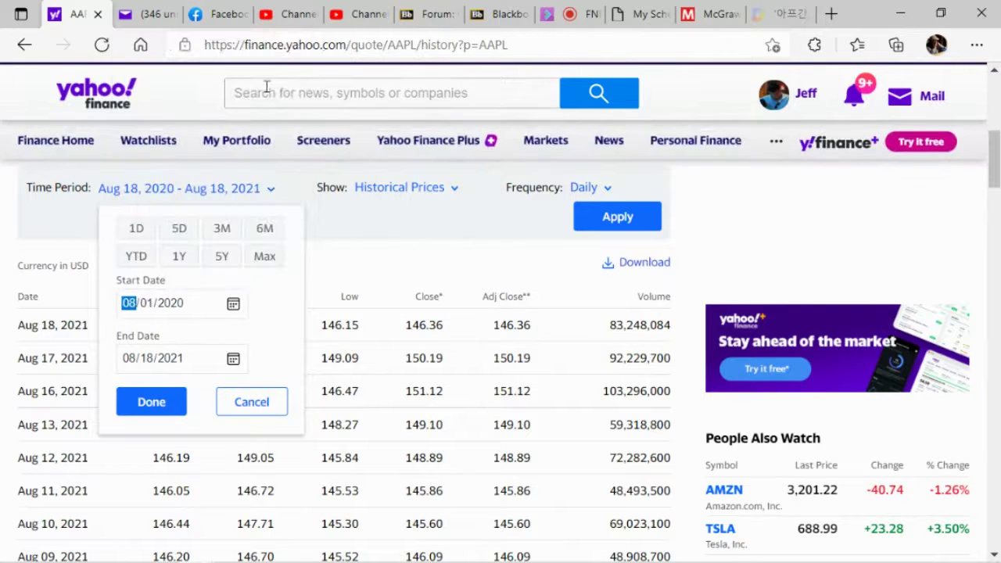
pyautogui.click(237, 311)
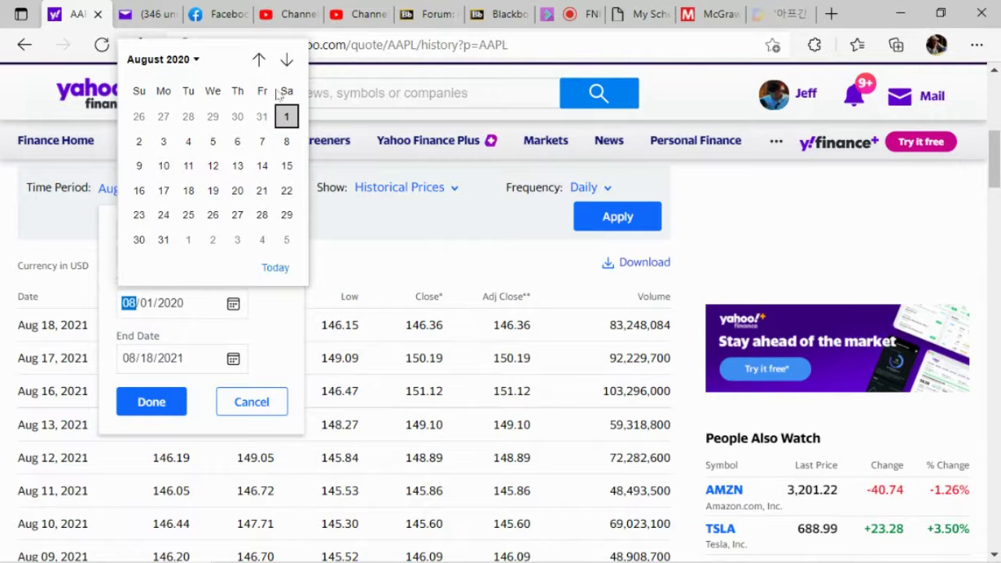
pyautogui.click(259, 60)
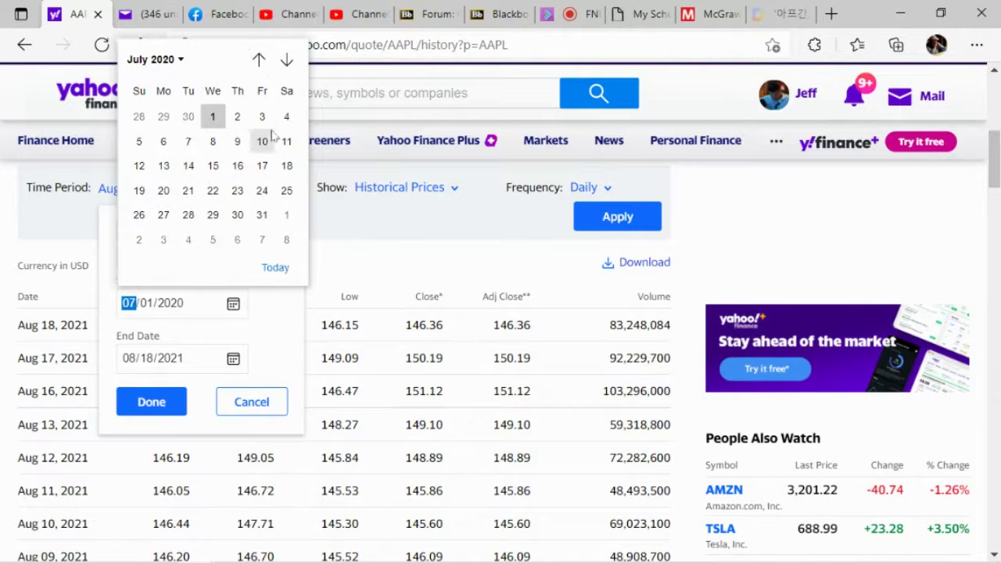
pyautogui.click(212, 118)
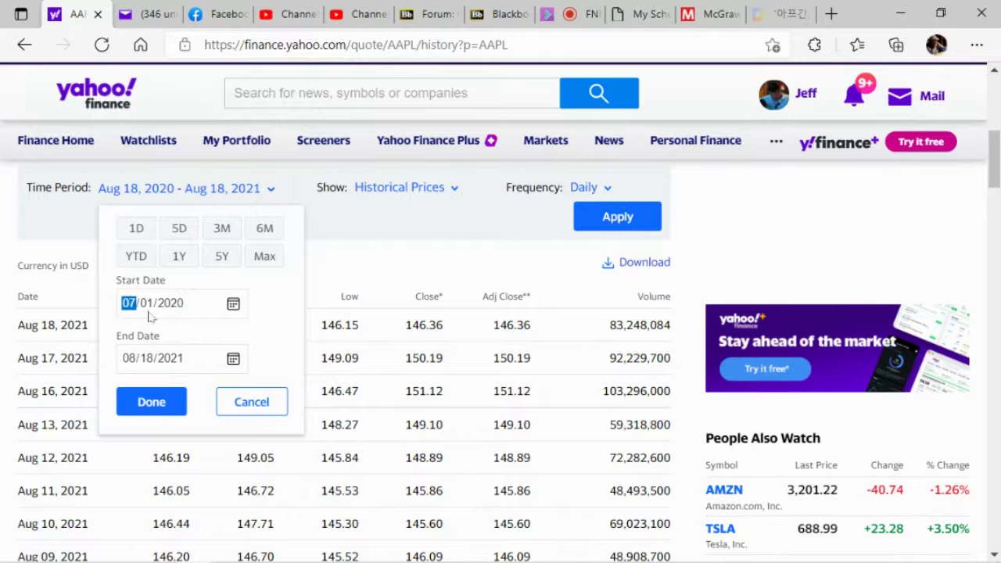
# Change the start date to July 1, 2016, keeping the end date, and accept the time period
pyautogui.click(233, 305)
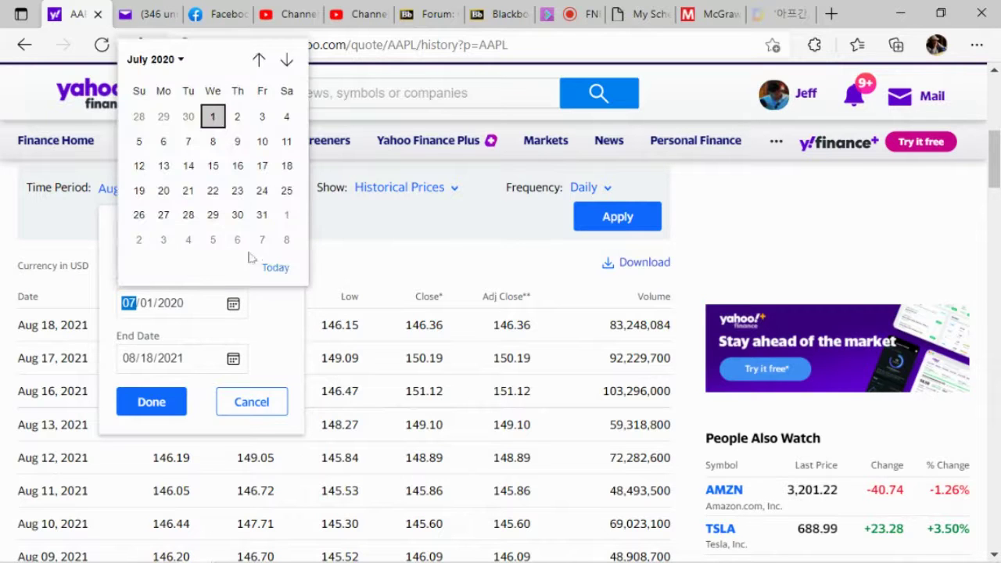
pyautogui.click(181, 62)
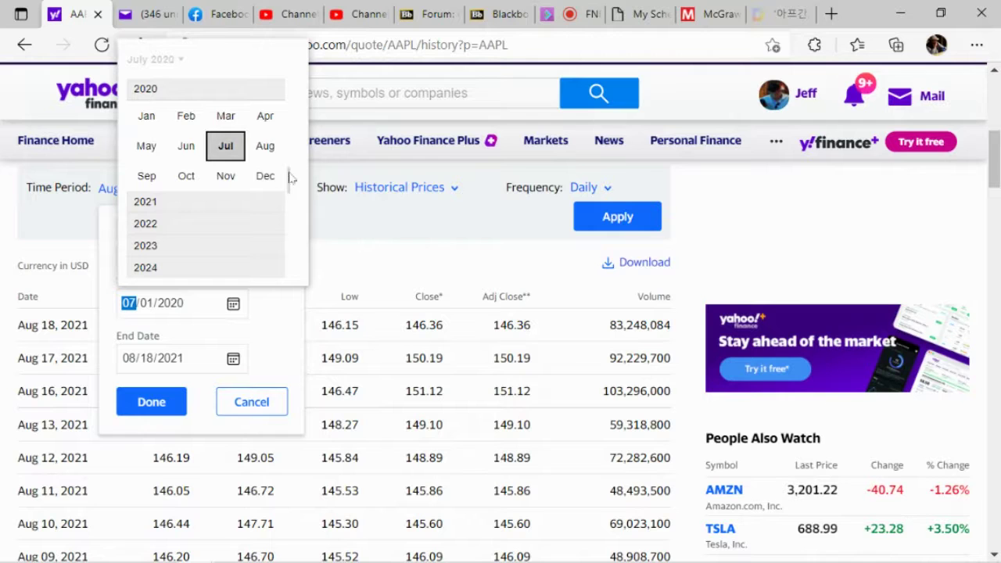
pyautogui.moveTo(288, 186); pyautogui.dragTo(288, 160)
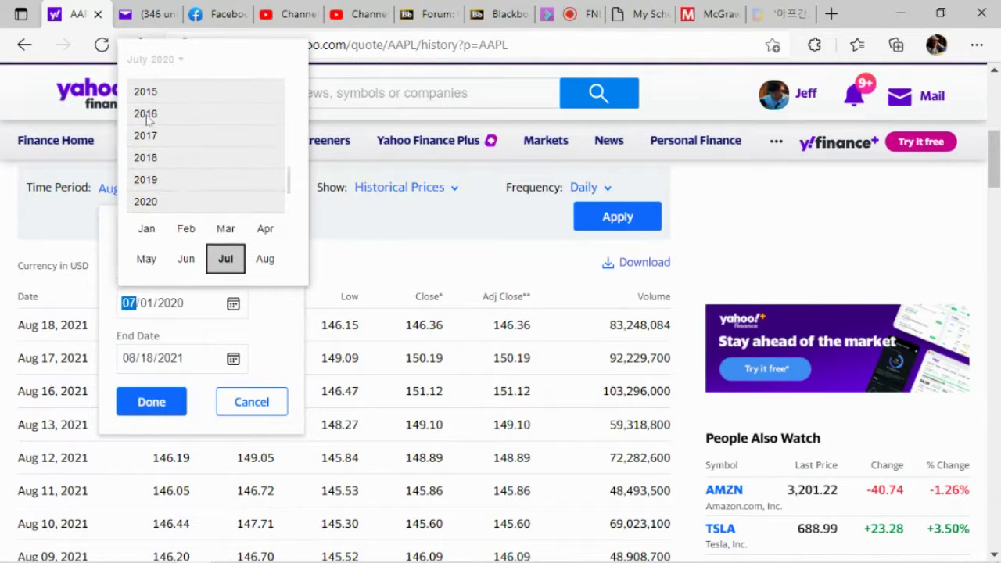
pyautogui.click(195, 114)
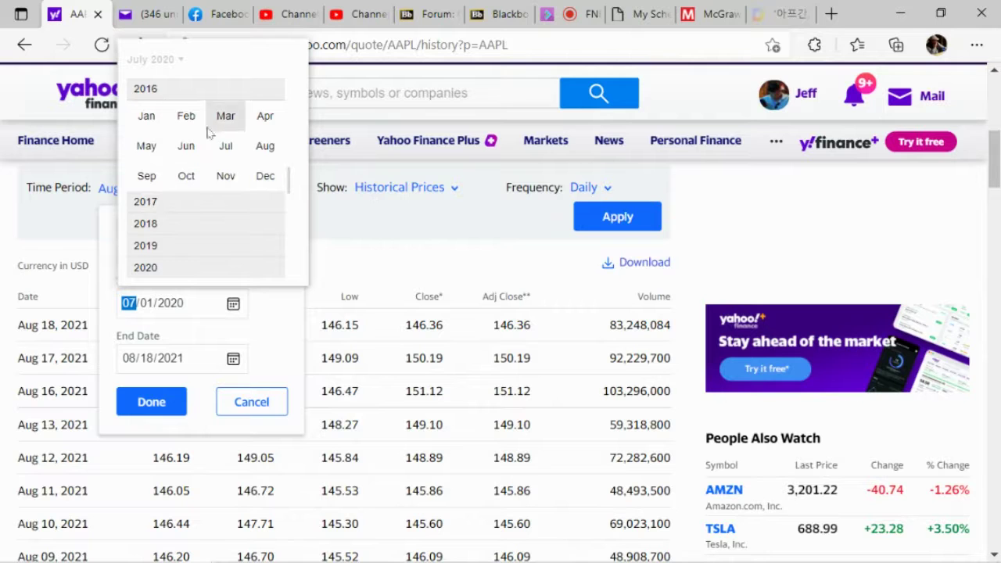
pyautogui.click(225, 145)
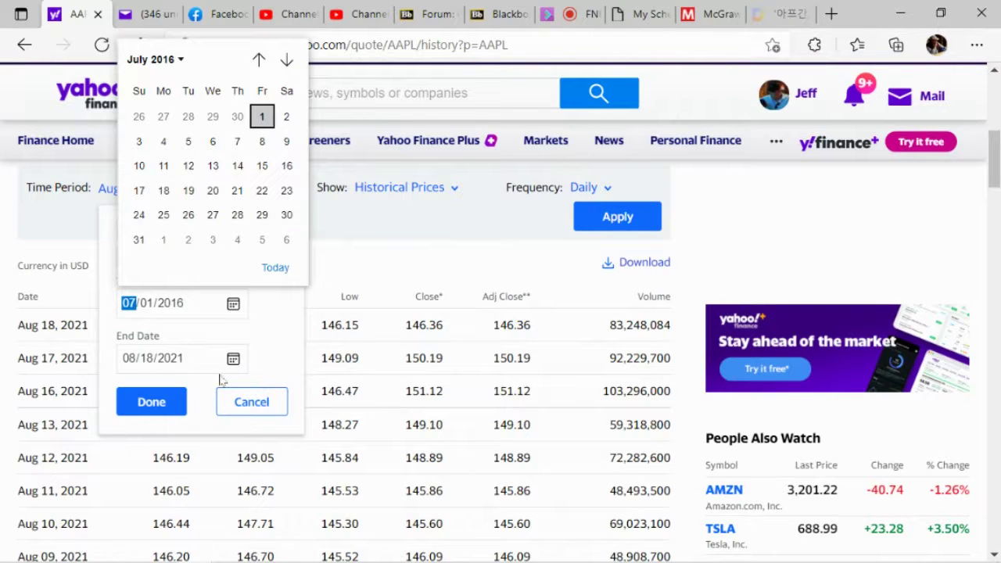
pyautogui.click(172, 407)
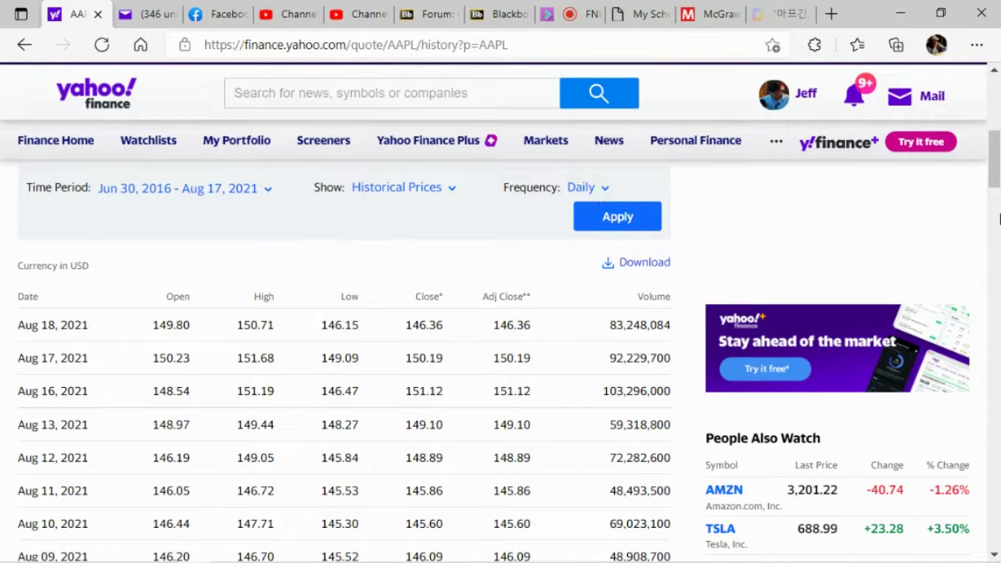
# Set the frequency of the historical prices to Monthly and apply the settings to the table
pyautogui.moveTo(993, 160); pyautogui.dragTo(999, 543)
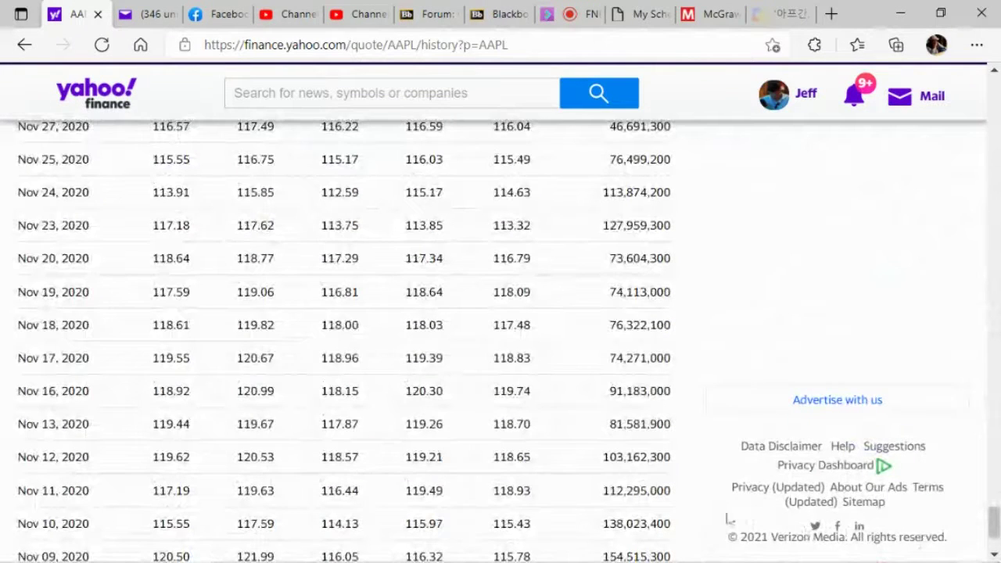
pyautogui.moveTo(996, 517); pyautogui.dragTo(999, 270)
pyautogui.scroll(5, 999, 270)
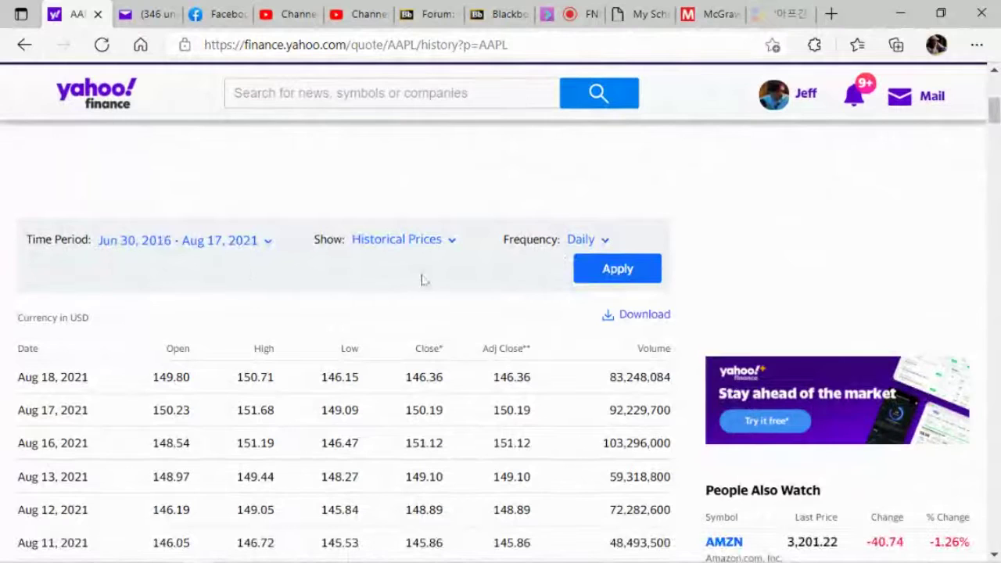
pyautogui.click(604, 243)
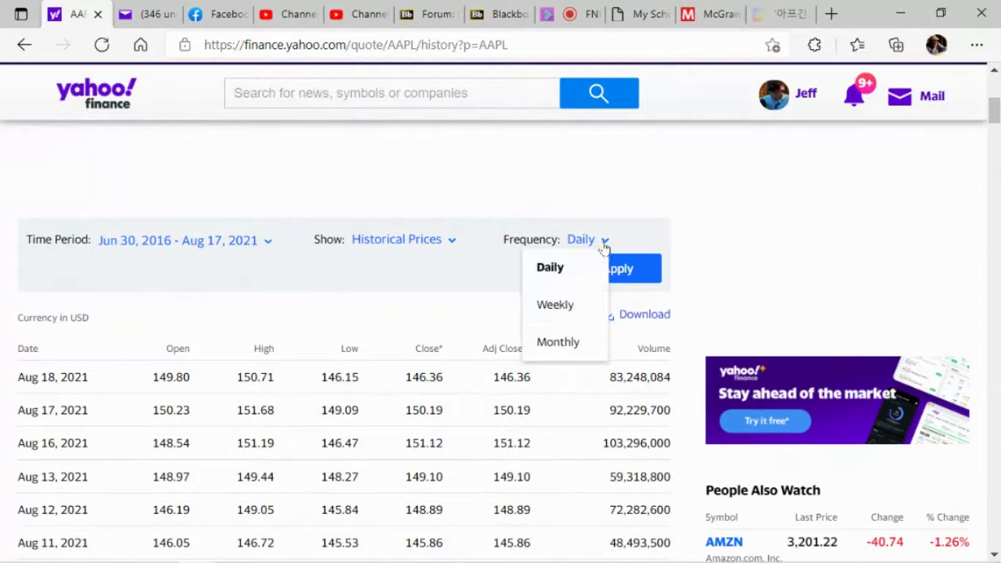
pyautogui.click(566, 345)
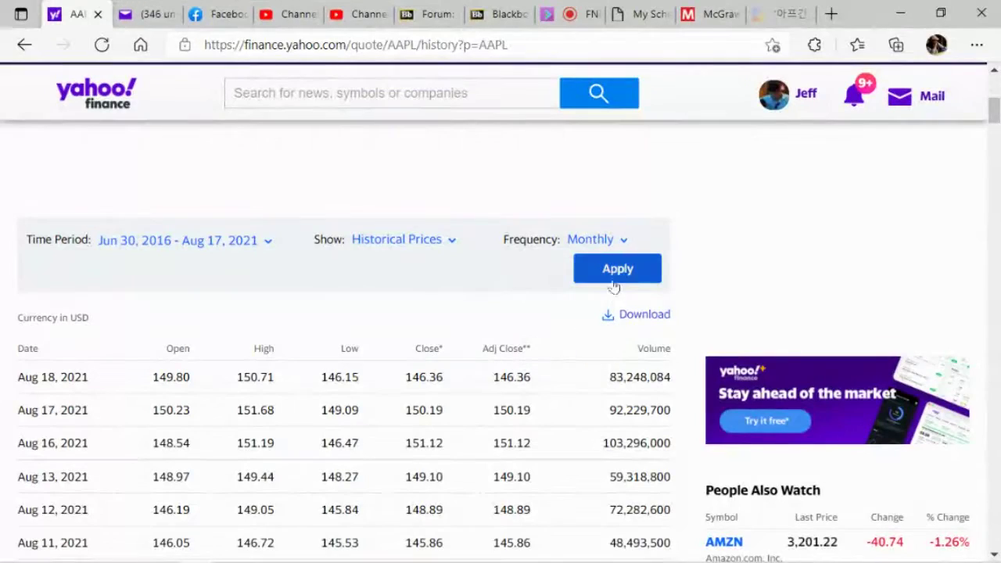
pyautogui.click(617, 269)
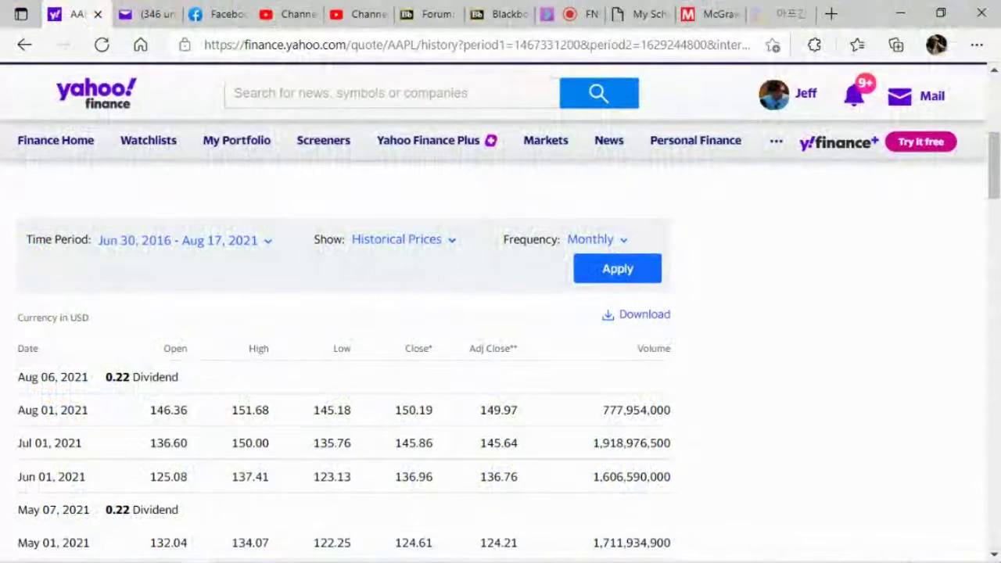
# Examine the monthly AAPL price table, including its dividend and stock split rows
pyautogui.scroll(-2, 998, 202)
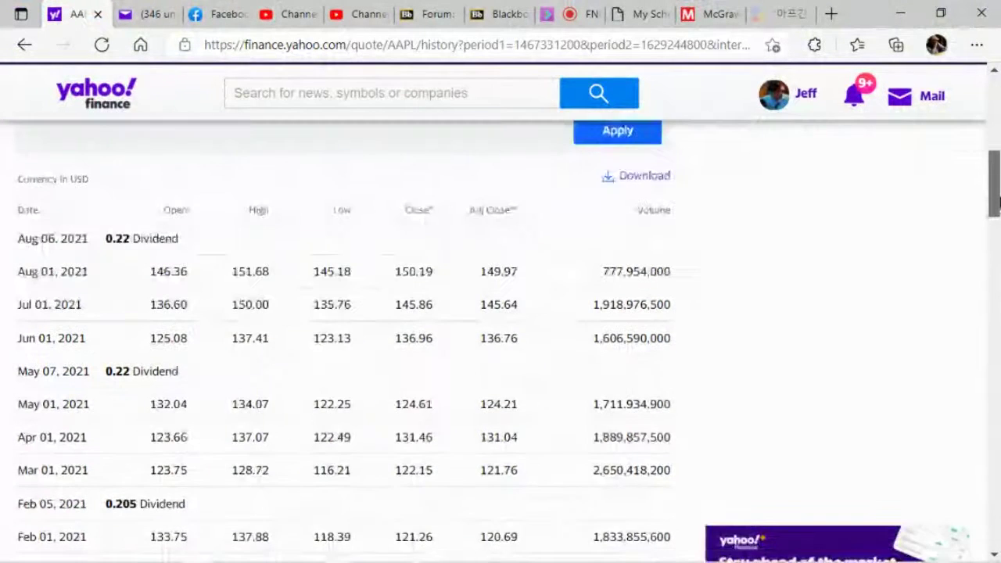
pyautogui.scroll(2, 998, 202)
pyautogui.scroll(-2, 997, 202)
pyautogui.scroll(1, 996, 195)
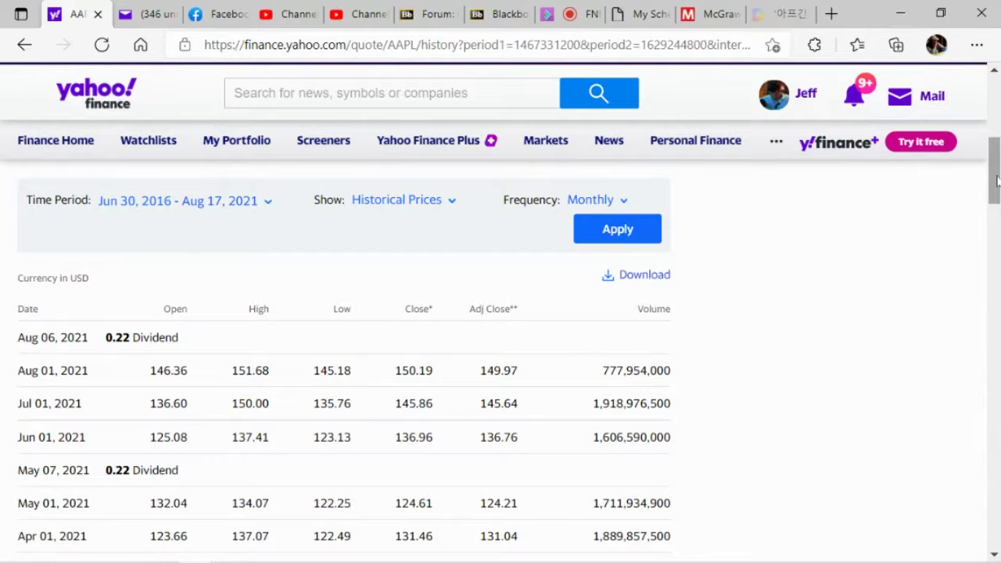
pyautogui.moveTo(997, 181); pyautogui.dragTo(997, 197)
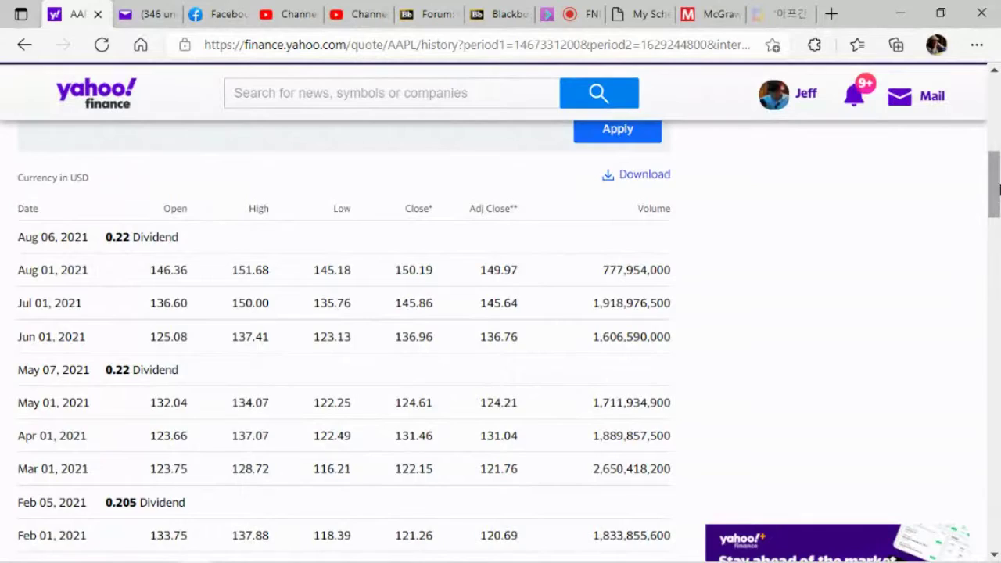
pyautogui.moveTo(996, 197); pyautogui.dragTo(998, 270)
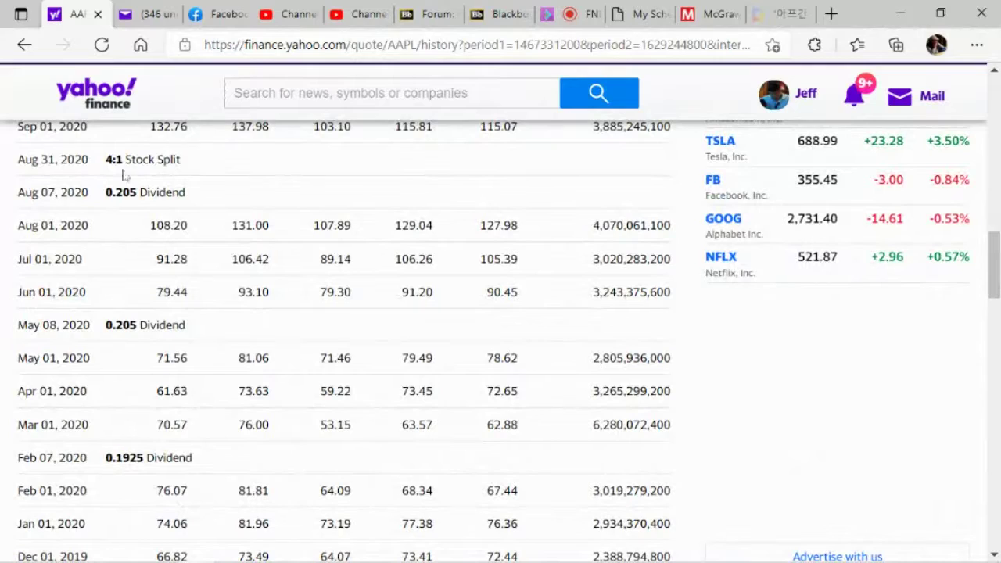
pyautogui.moveTo(1000, 250); pyautogui.dragTo(998, 173)
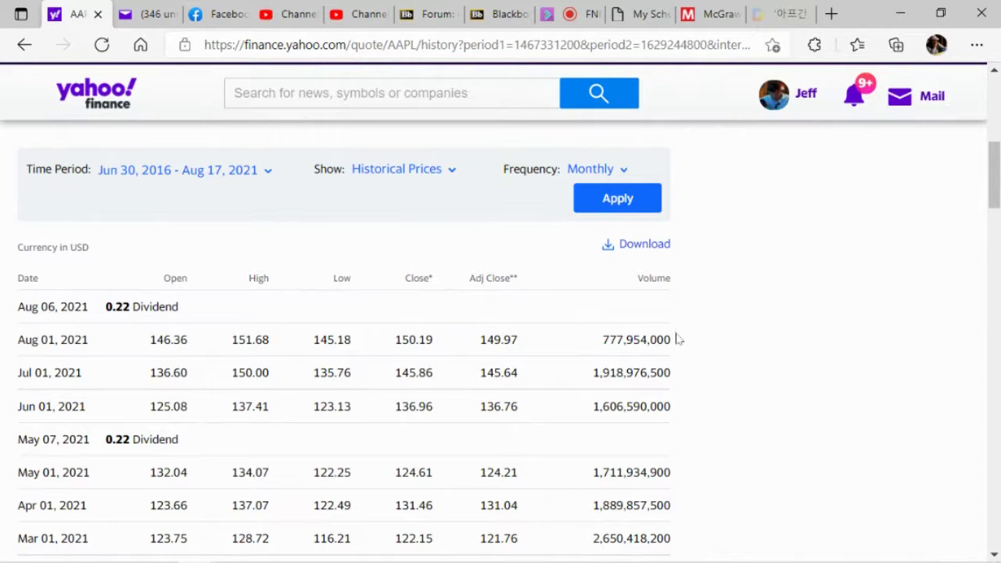
pyautogui.moveTo(998, 191); pyautogui.dragTo(997, 202)
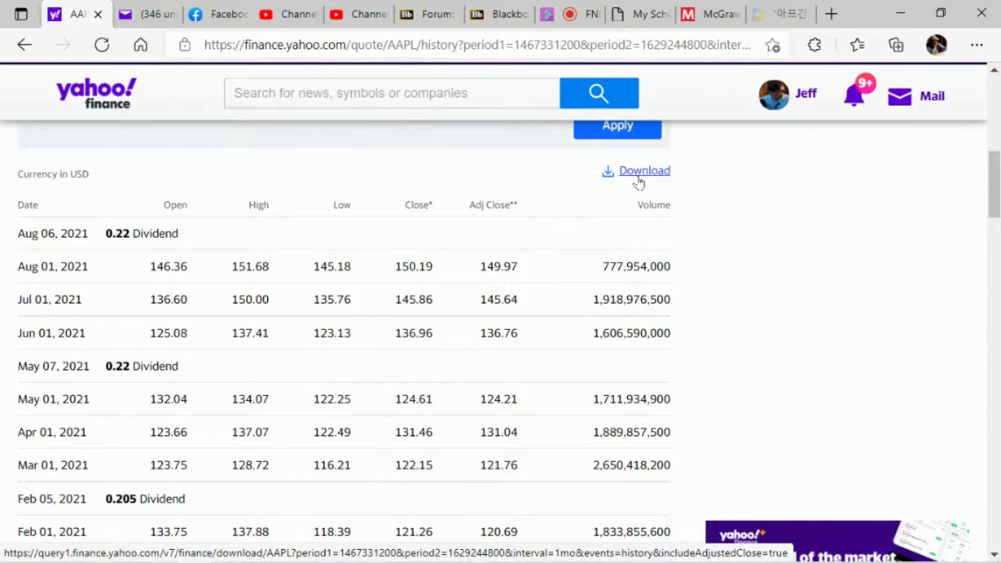
# Download the monthly AAPL price history, show AAPL.csv in its folder, and open it in Excel
pyautogui.click(640, 181)
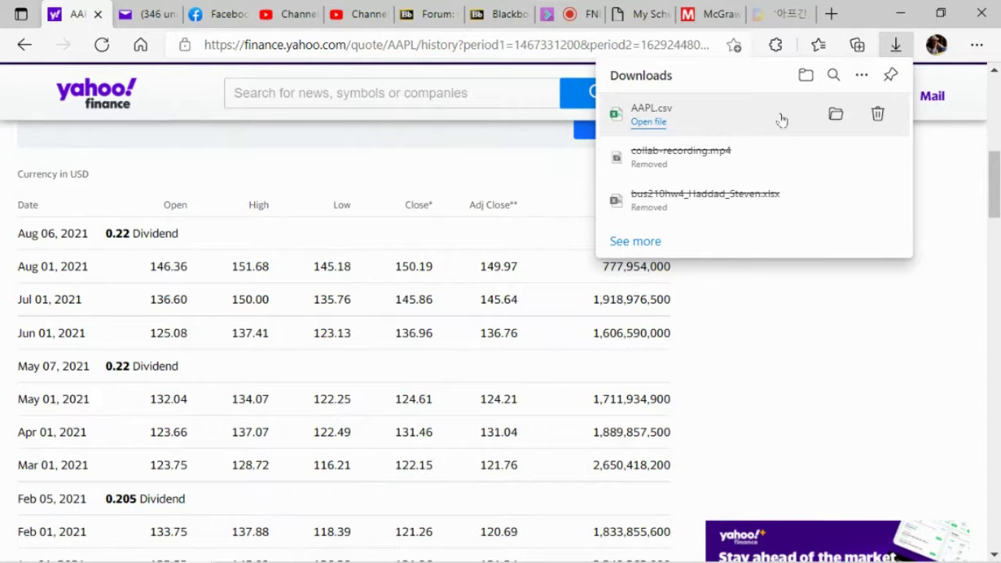
pyautogui.click(835, 116)
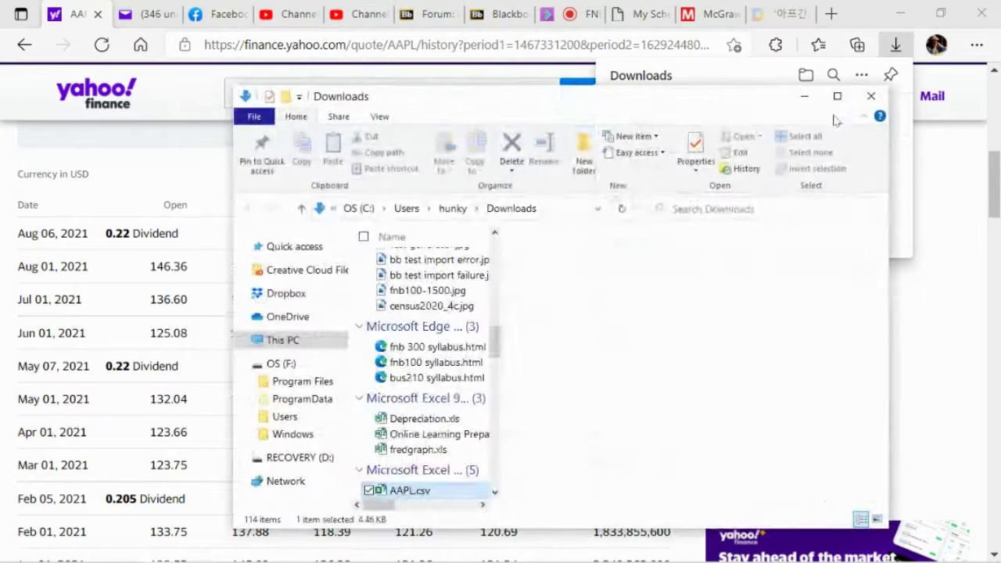
pyautogui.moveTo(626, 109); pyautogui.dragTo(536, 43)
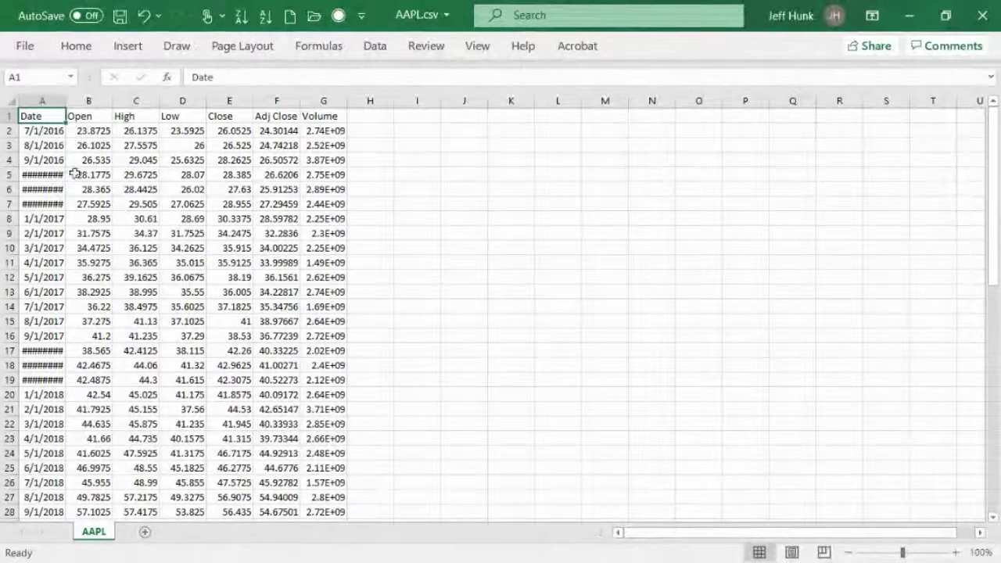
# Fit the width of column A to its contents so the full dates can be read
pyautogui.doubleClick(66, 101)
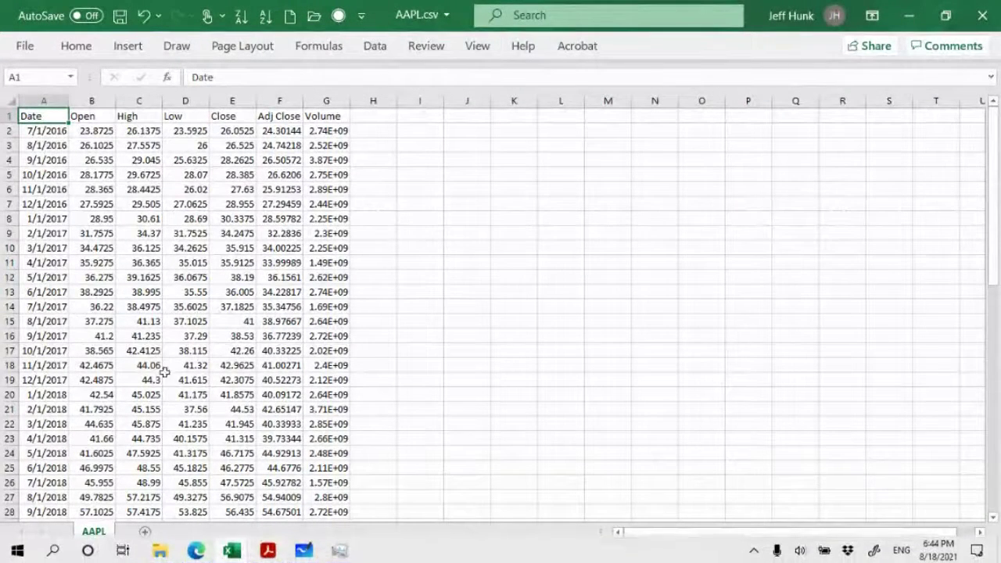
pyautogui.click(563, 227)
# Set the font size of the entire AAPL worksheet to 14
pyautogui.click(8, 100)
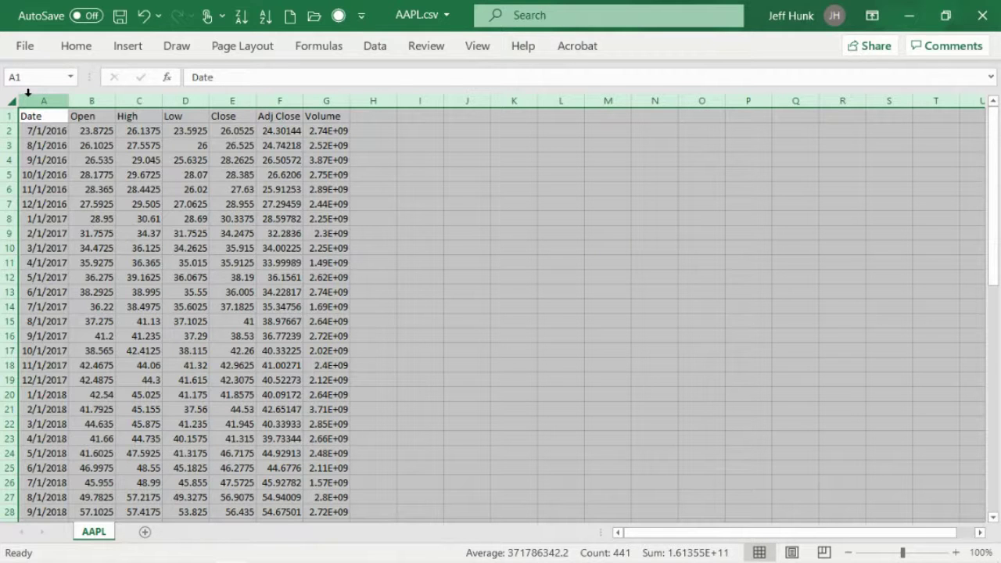
pyautogui.click(76, 47)
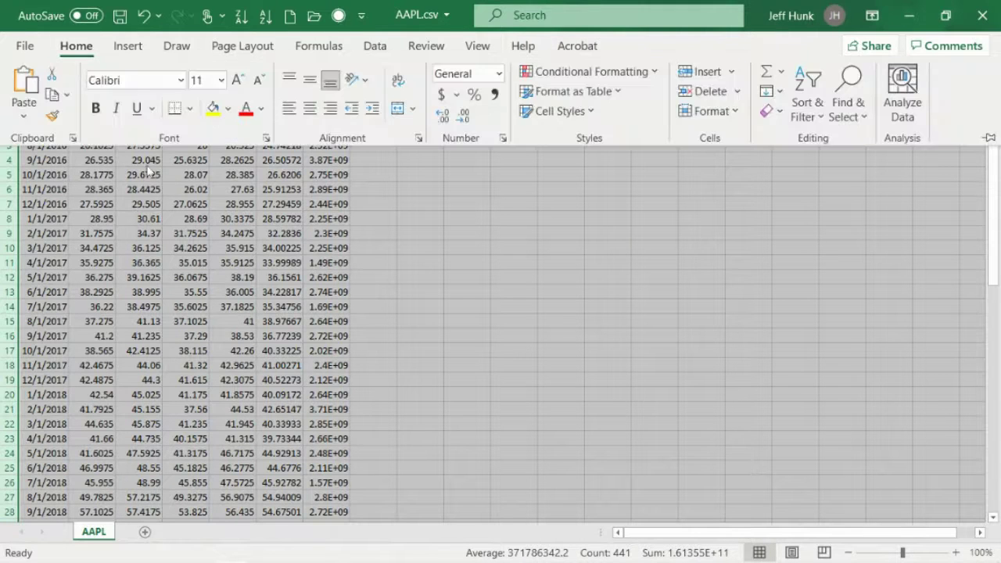
pyautogui.click(237, 81)
pyautogui.click(237, 80)
pyautogui.click(237, 81)
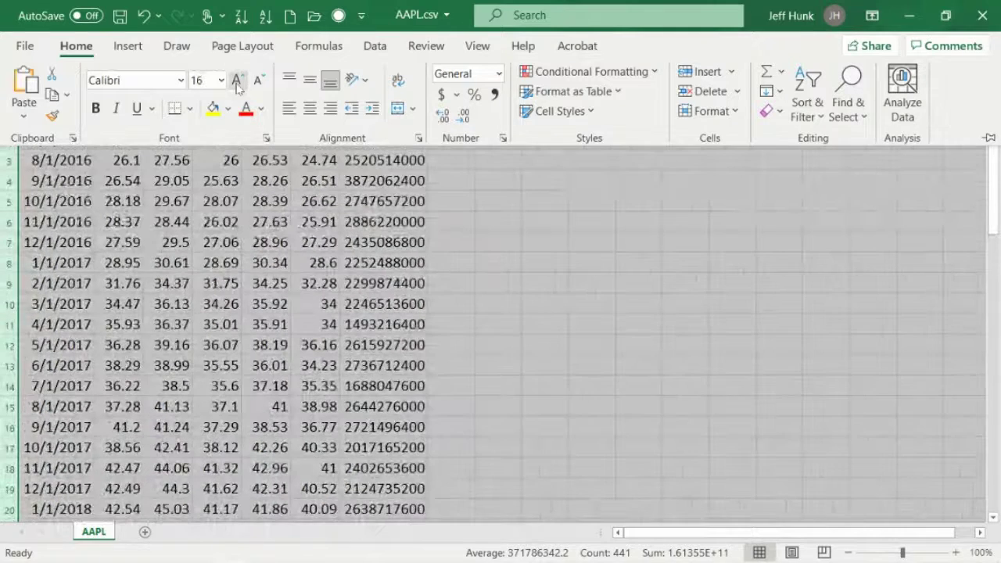
pyautogui.click(257, 79)
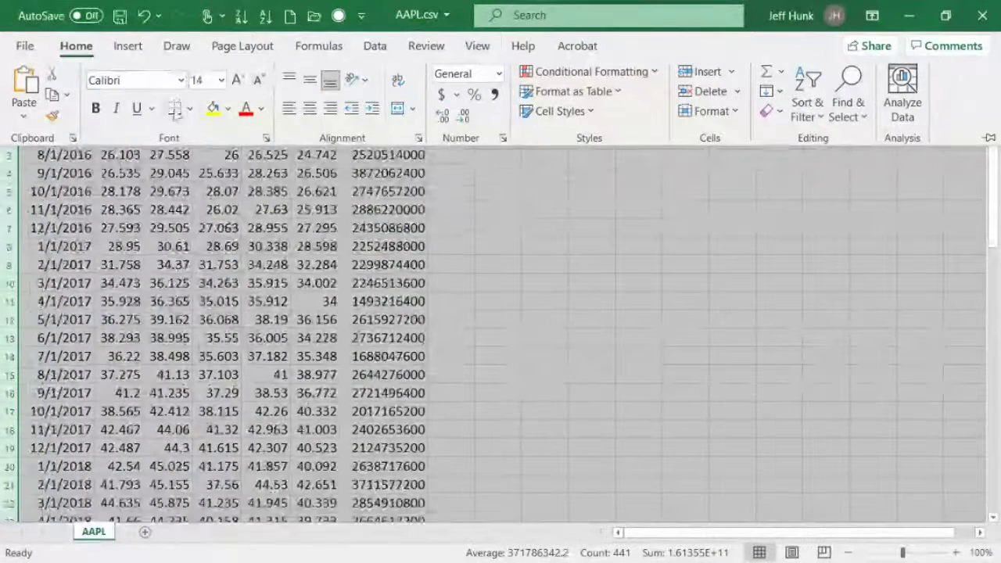
# Try the Georgia Pro font on the entire worksheet, and undo the font change
pyautogui.click(180, 79)
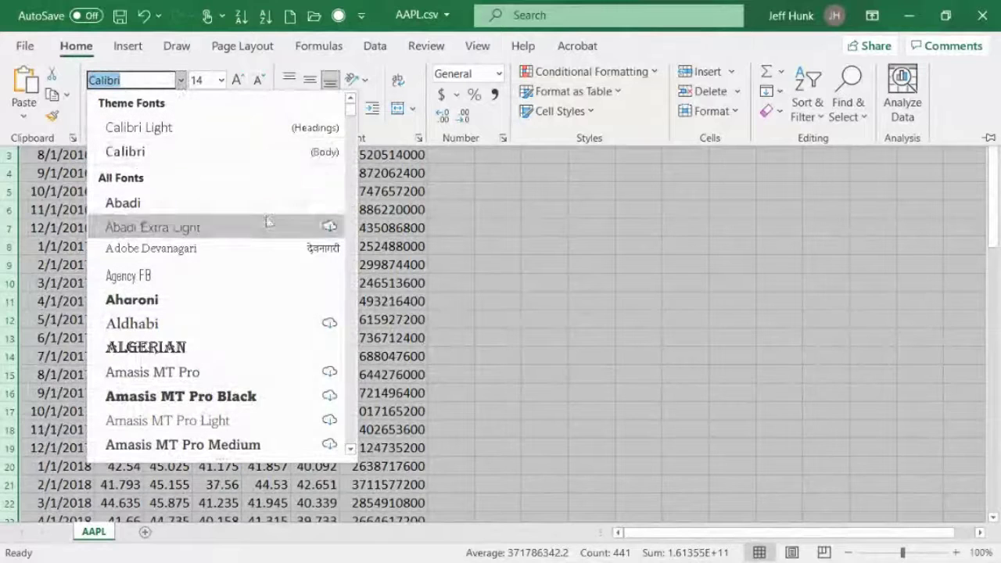
pyautogui.moveTo(350, 114); pyautogui.dragTo(349, 209)
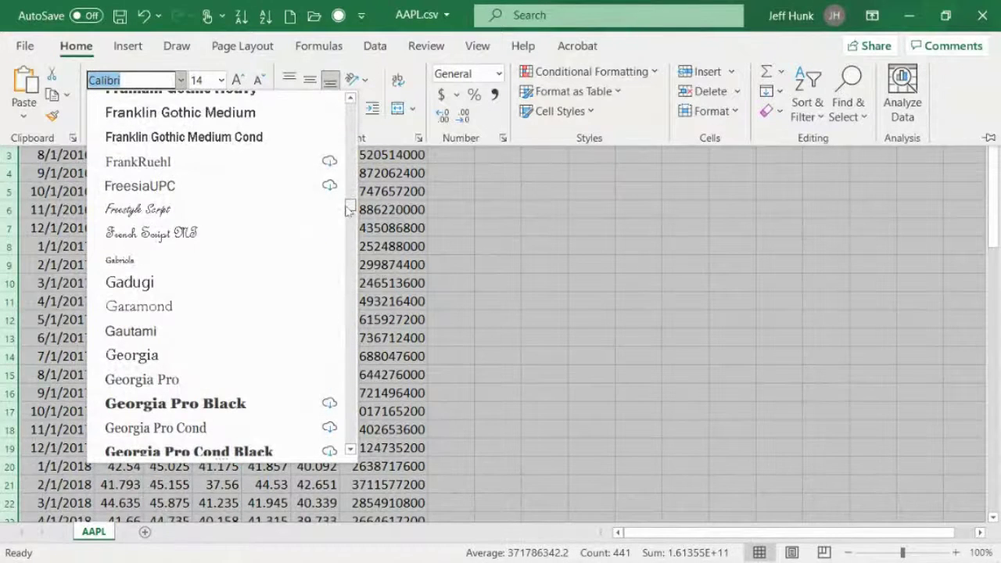
pyautogui.click(196, 379)
pyautogui.hotkey('ctrl', 'F1')
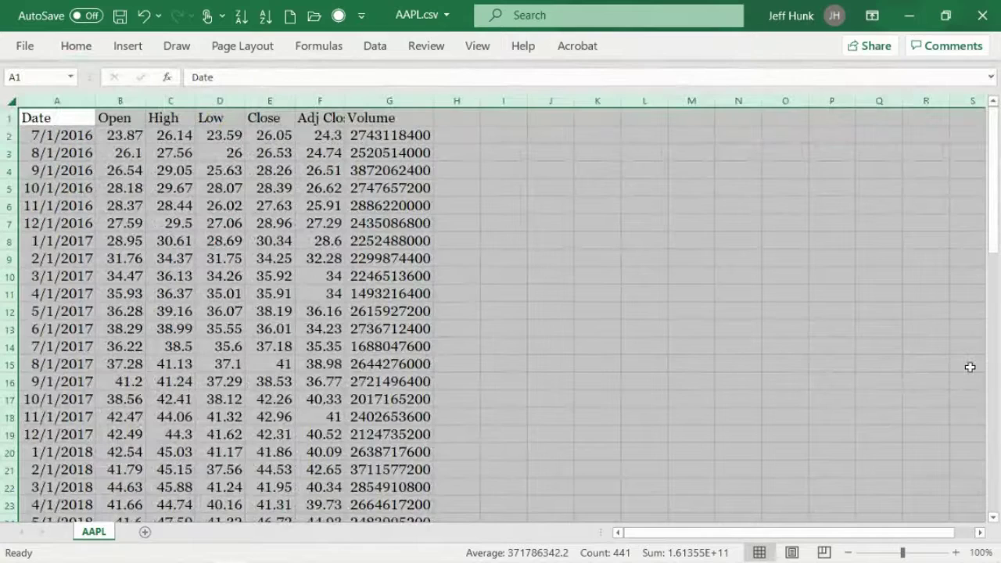
pyautogui.click(696, 369)
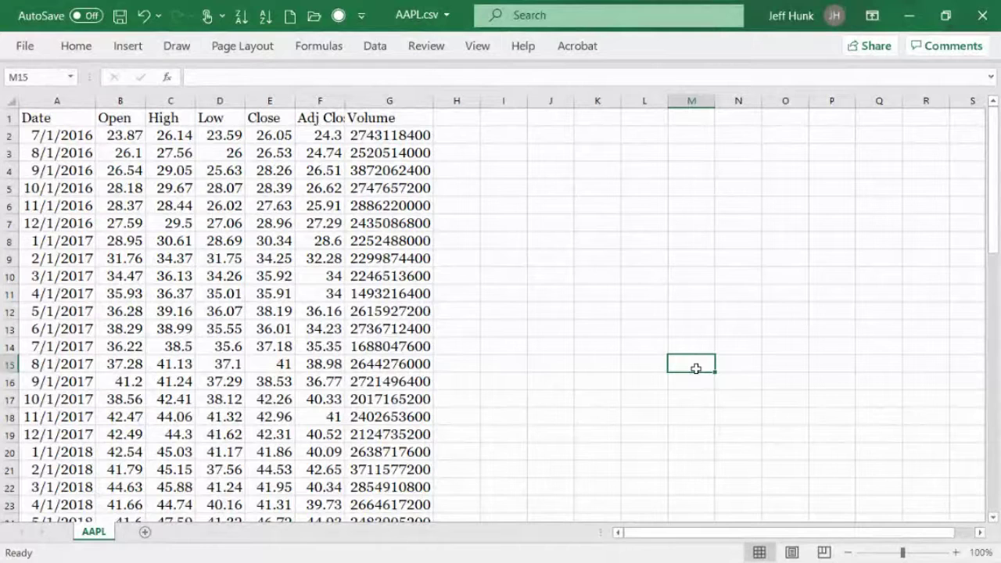
pyautogui.click(391, 138)
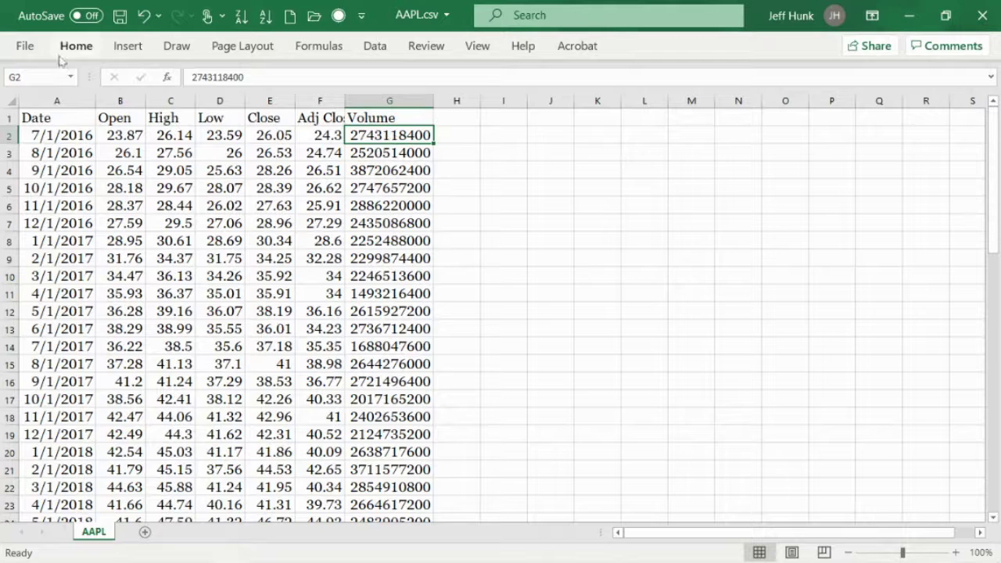
pyautogui.click(142, 15)
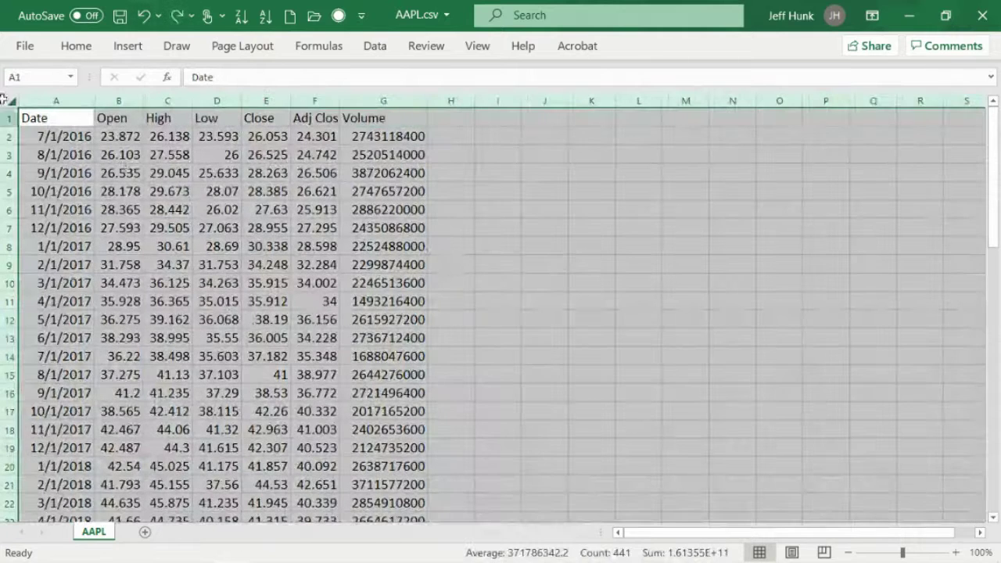
# Undo all the font size and column width changes on the AAPL worksheet
pyautogui.click(143, 16)
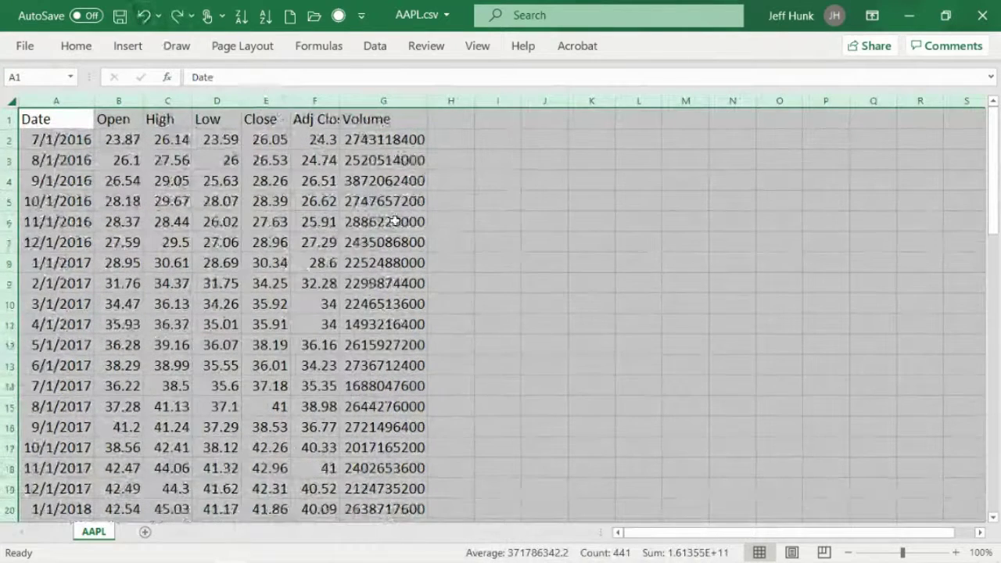
pyautogui.click(143, 16)
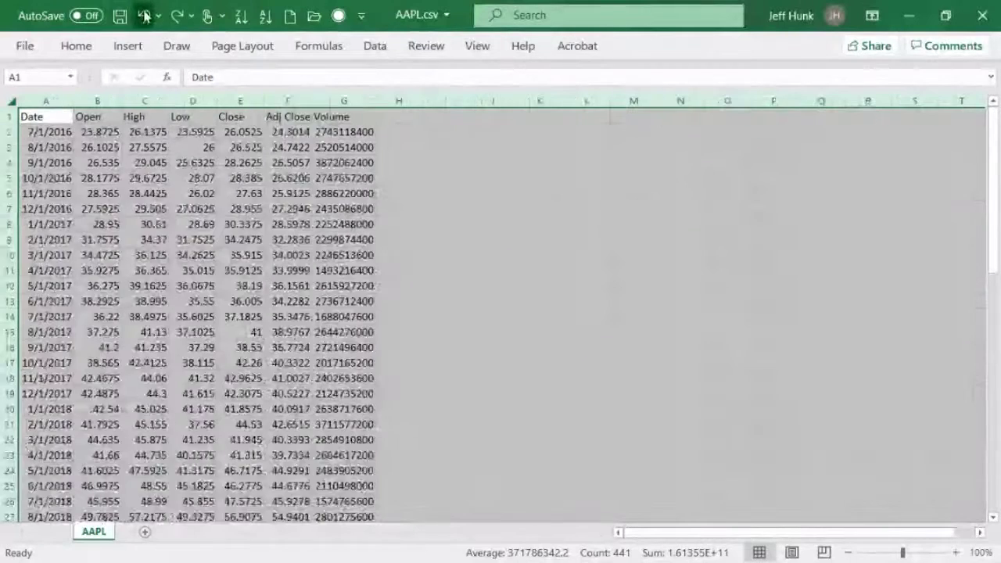
pyautogui.click(143, 15)
pyautogui.click(143, 16)
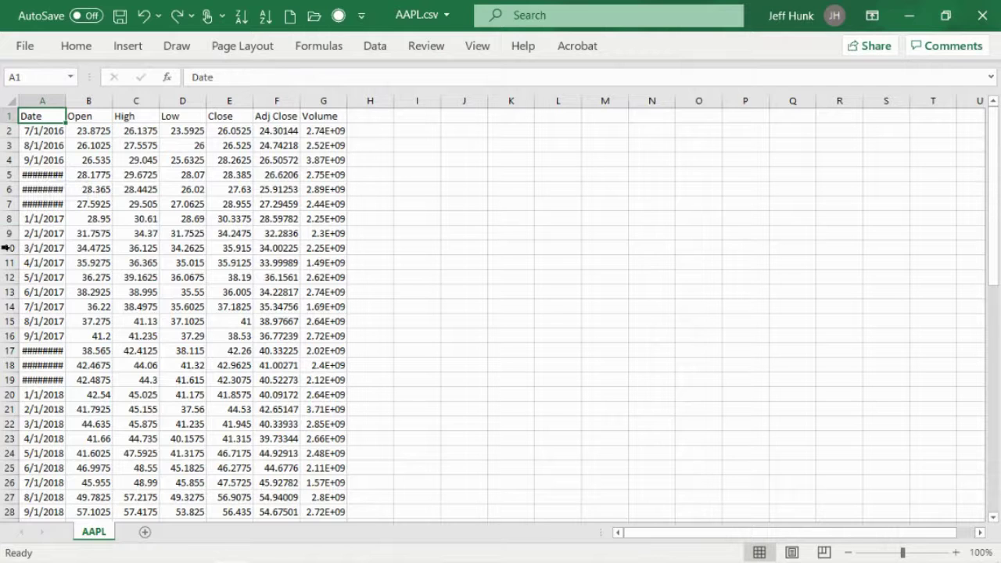
# Redo all the undone column width, font size and font changes on the AAPL worksheet, including the Georgia Pro font
pyautogui.click(191, 16)
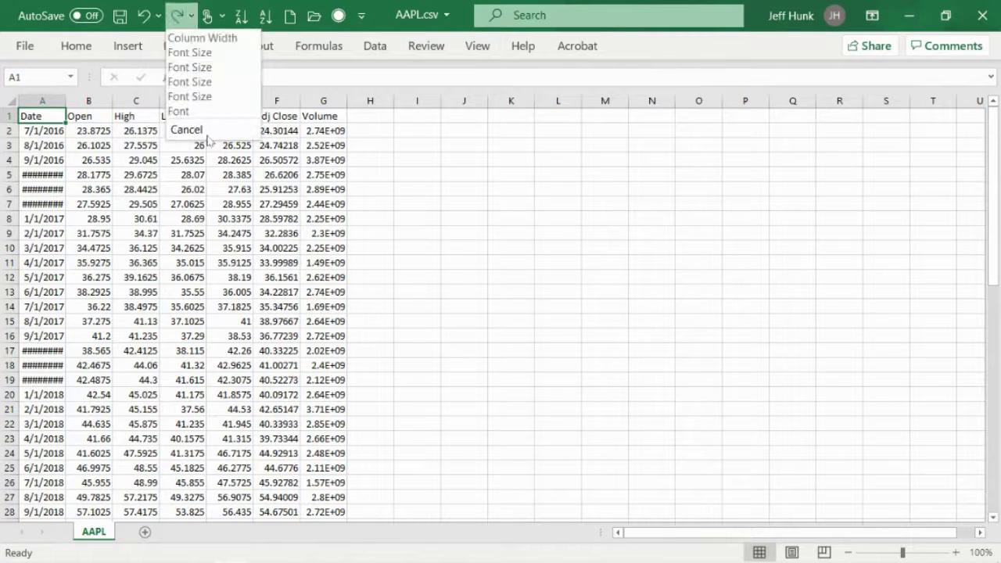
pyautogui.click(180, 111)
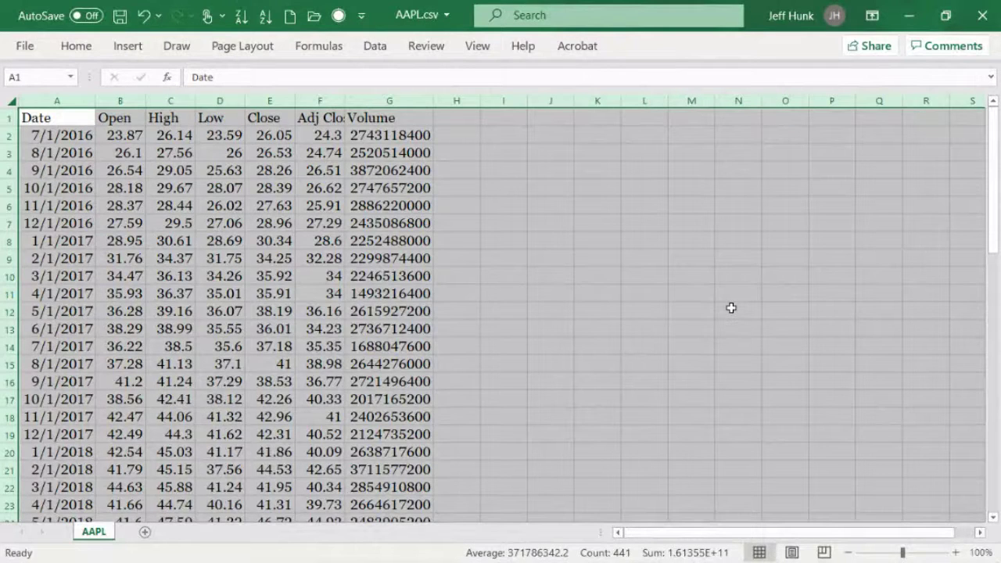
pyautogui.click(508, 225)
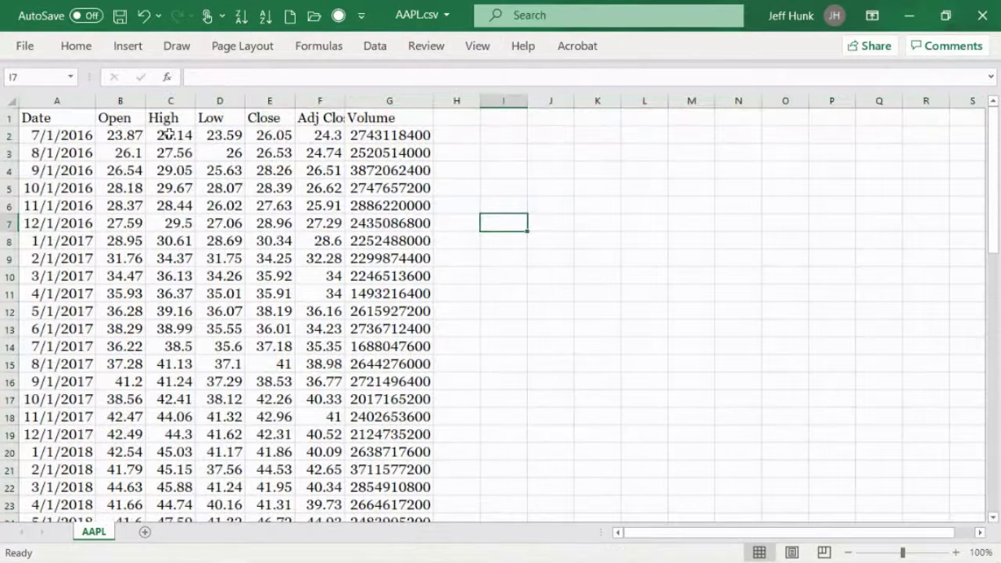
# Fit the width of the Adj Close column to its contents
pyautogui.doubleClick(345, 101)
pyautogui.click(641, 246)
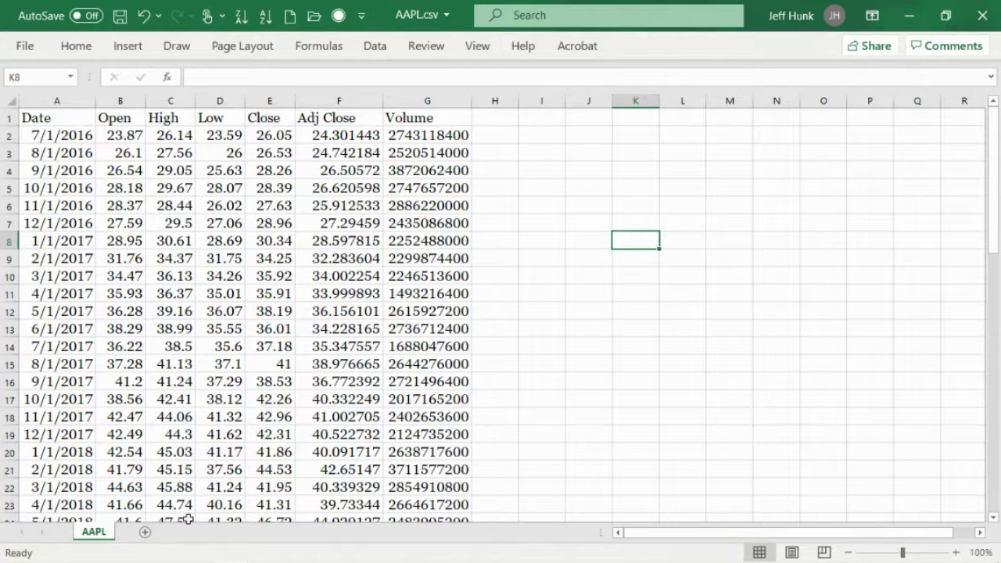
pyautogui.click(325, 100)
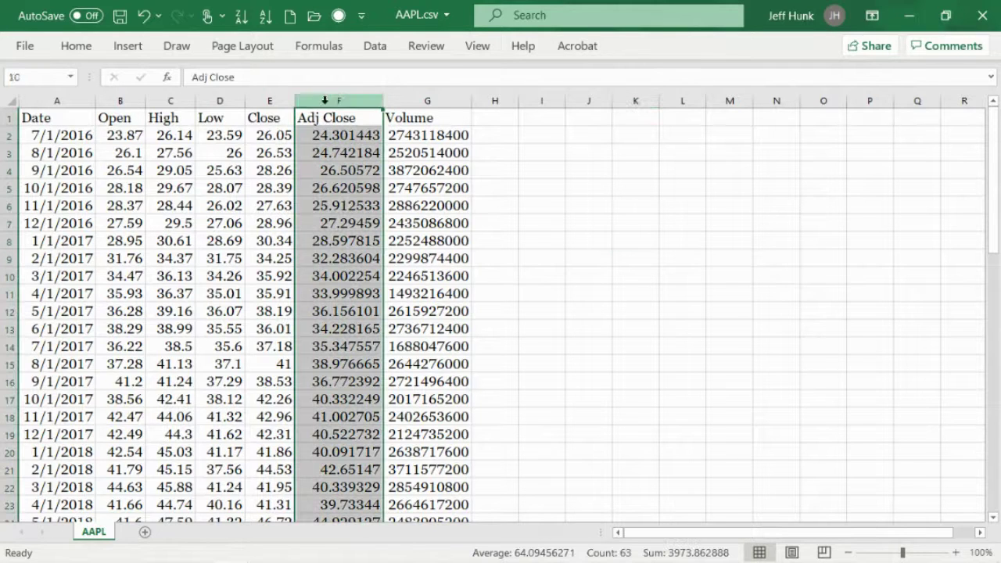
pyautogui.click(619, 431)
# Copy columns A through H of the AAPL sheet and paste them into a new worksheet starting at cell A1
pyautogui.moveTo(39, 101); pyautogui.dragTo(485, 106)
pyautogui.hotkey('ctrl', 'c')
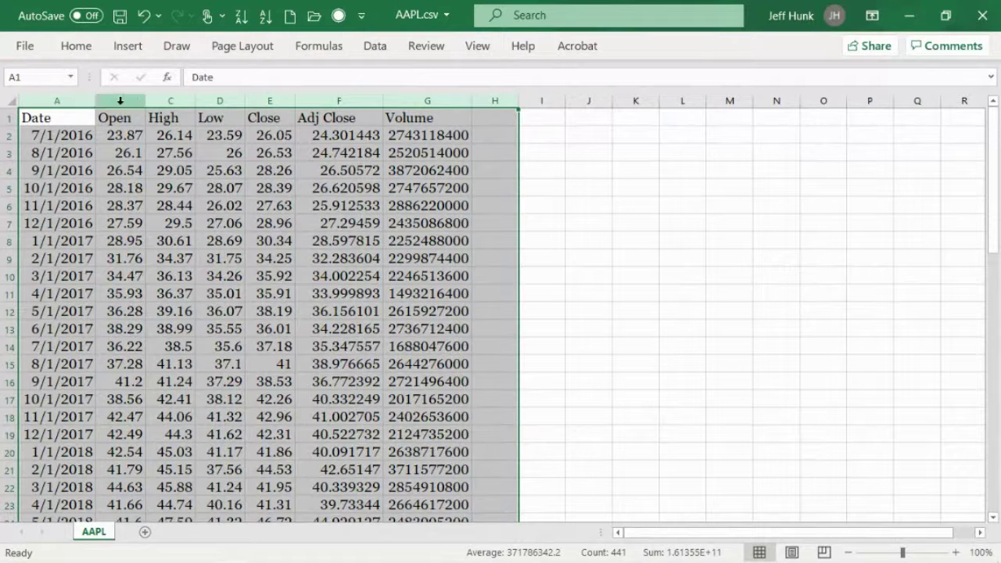
pyautogui.click(84, 48)
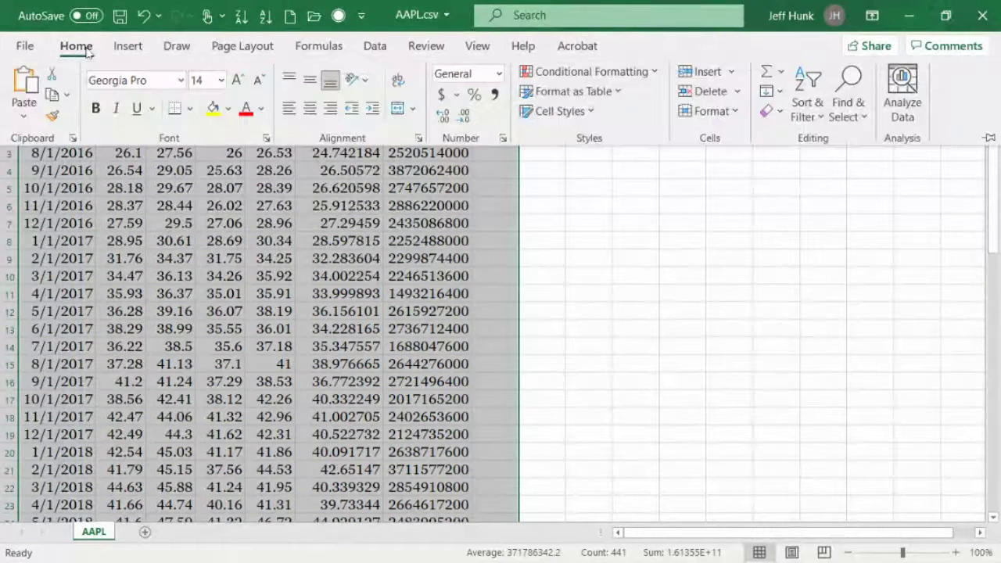
pyautogui.click(52, 94)
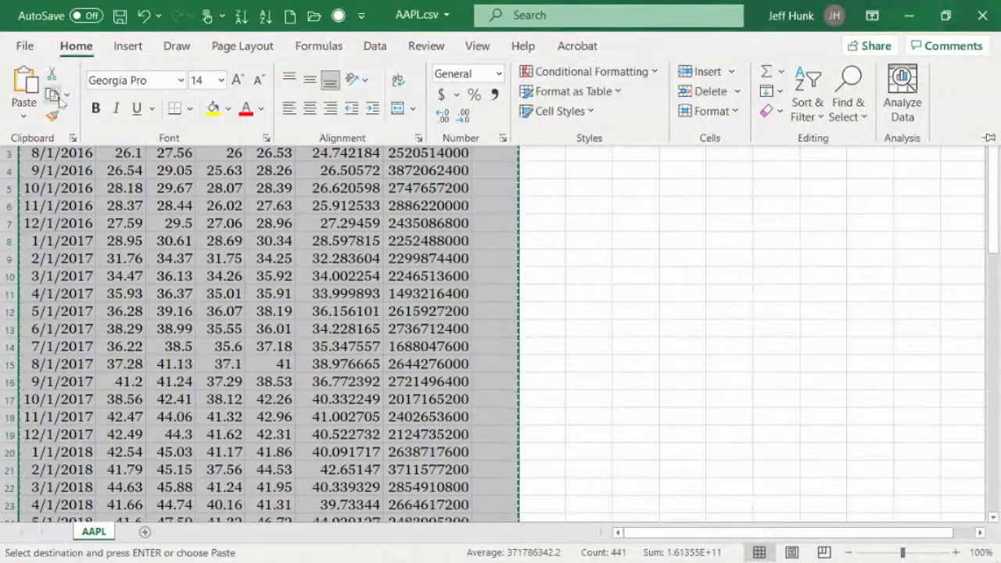
pyautogui.click(144, 531)
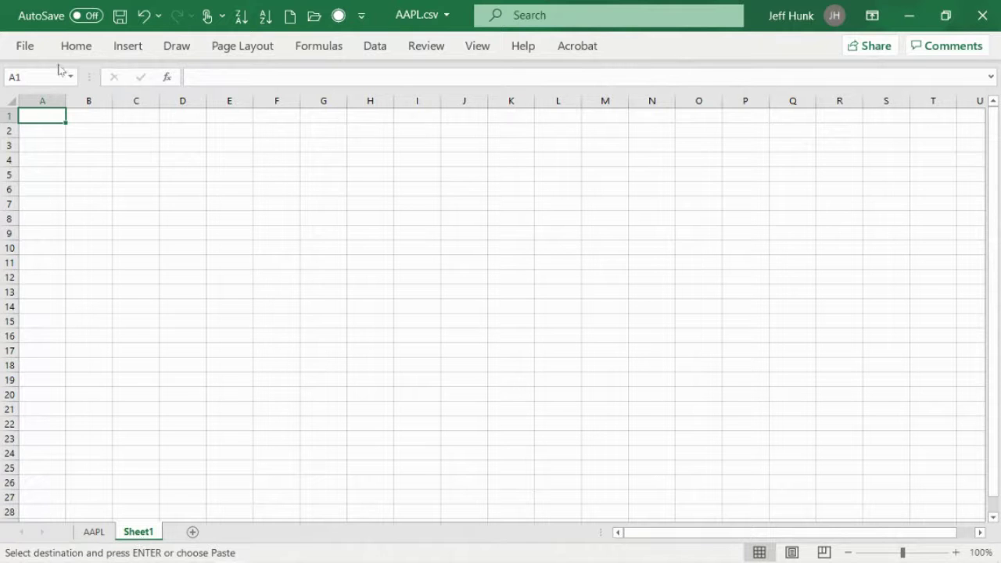
pyautogui.click(76, 49)
pyautogui.click(31, 90)
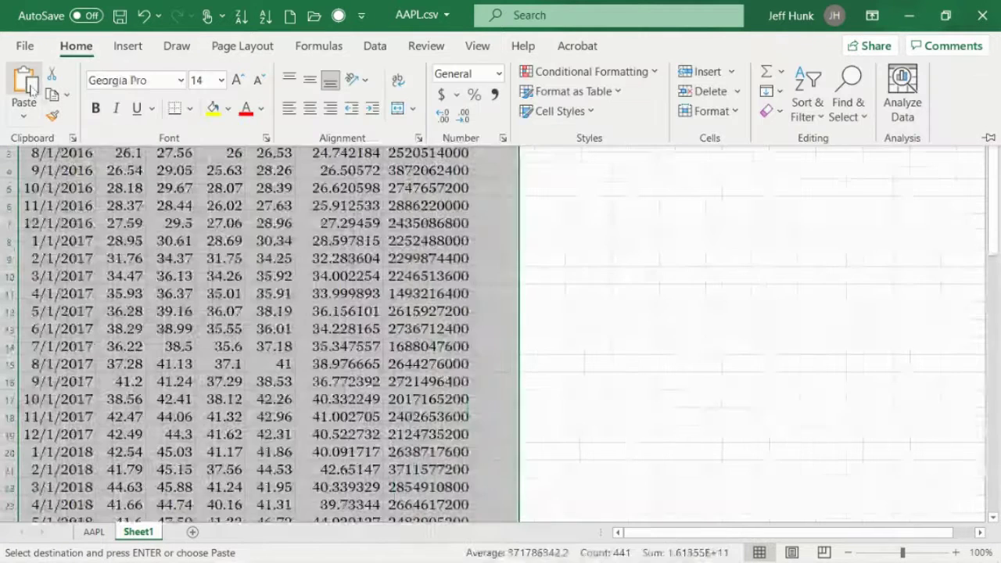
pyautogui.click(588, 364)
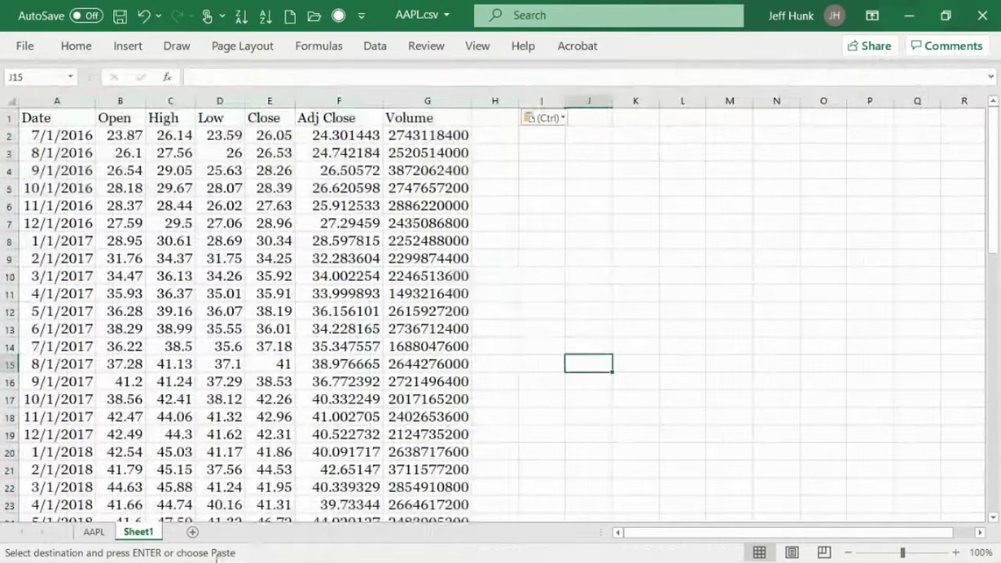
pyautogui.click(94, 532)
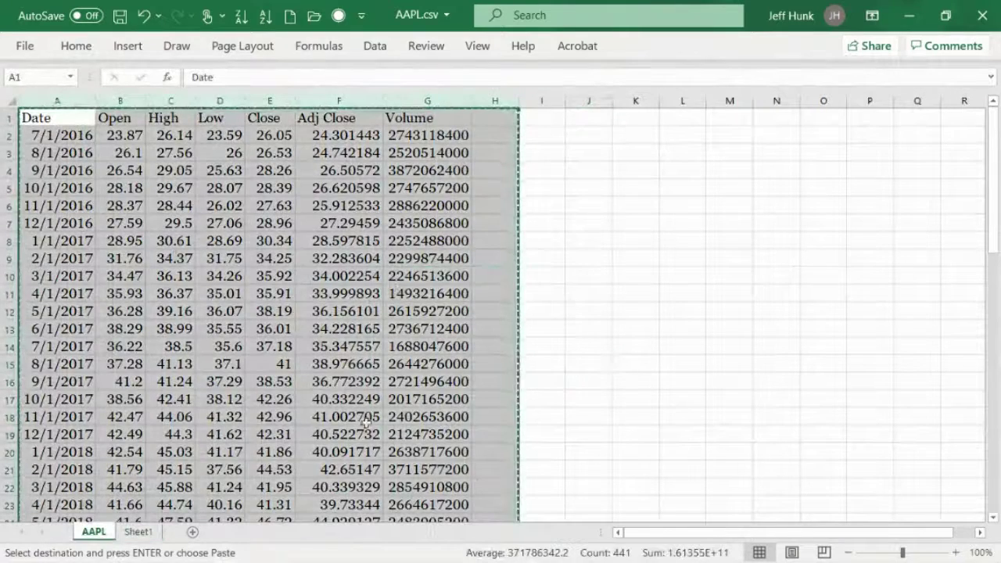
pyautogui.click(141, 532)
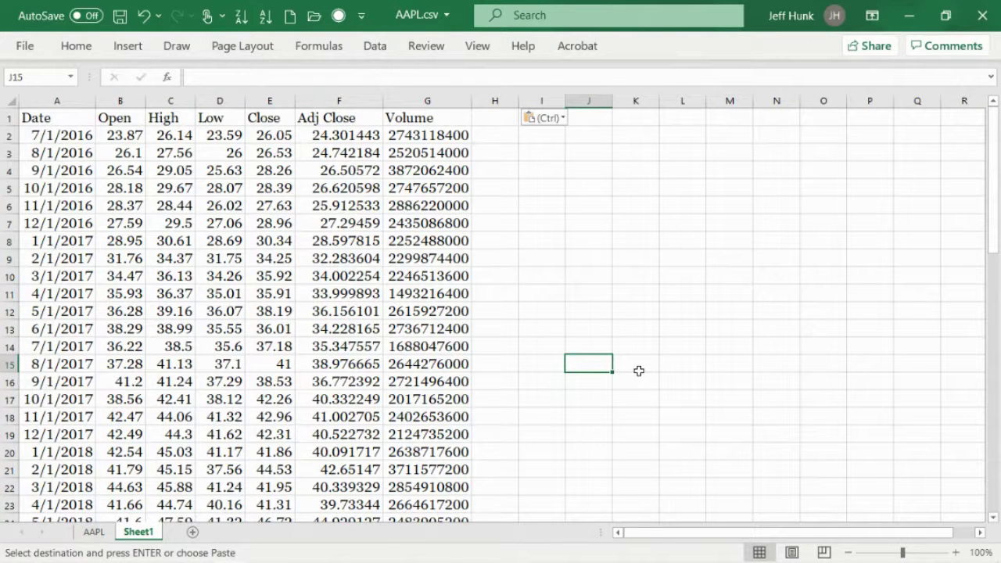
# Delete the Volume column from Sheet1
pyautogui.click(432, 103)
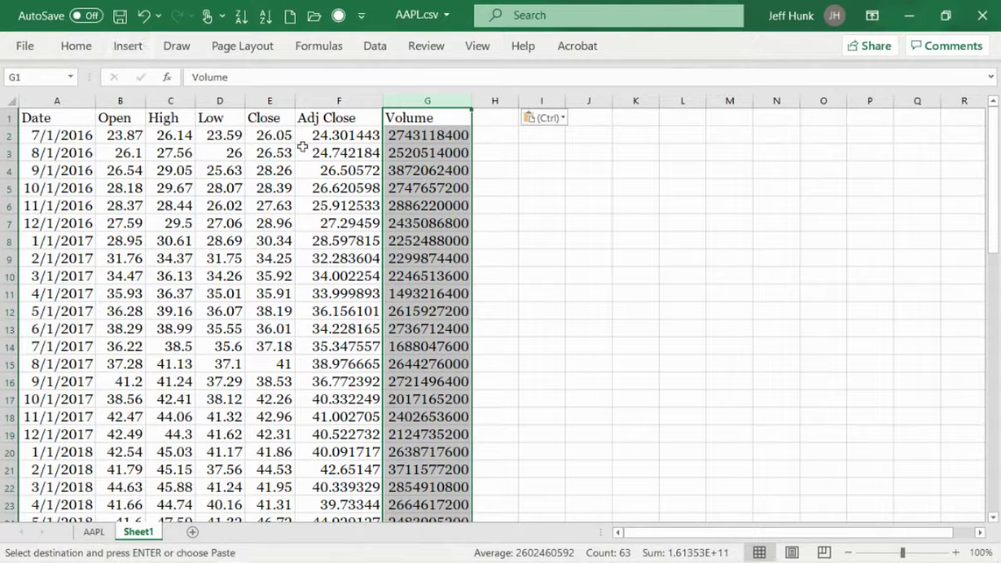
pyautogui.click(76, 45)
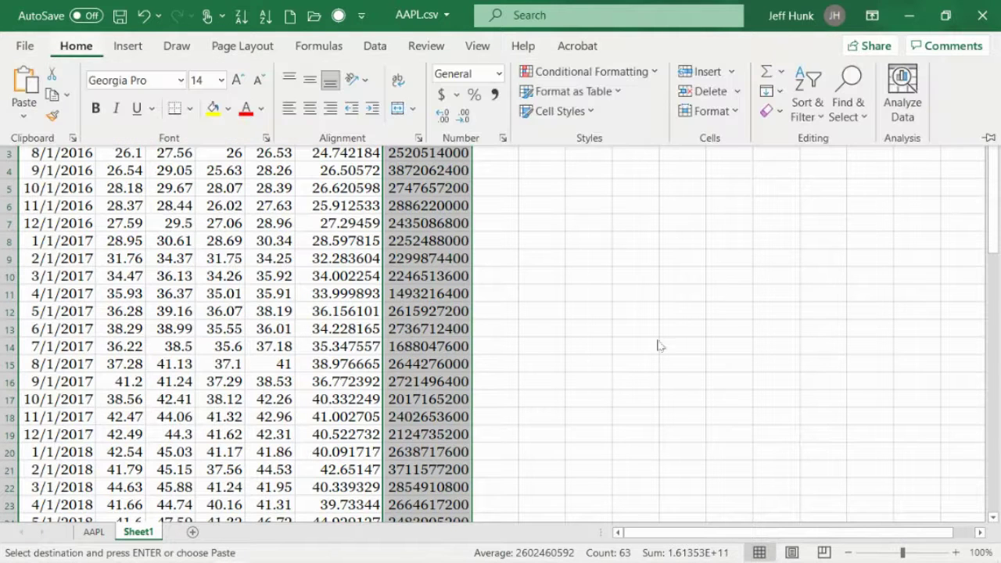
pyautogui.click(708, 91)
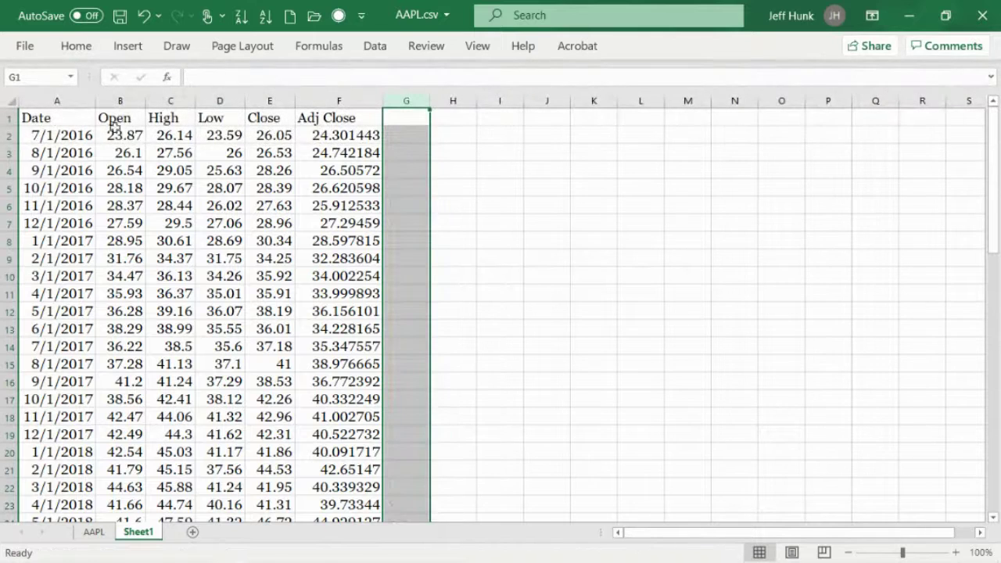
# Delete the Open, High and Low columns from Sheet1, and check that the AAPL sheet still holds the full data
pyautogui.moveTo(117, 100); pyautogui.dragTo(211, 104)
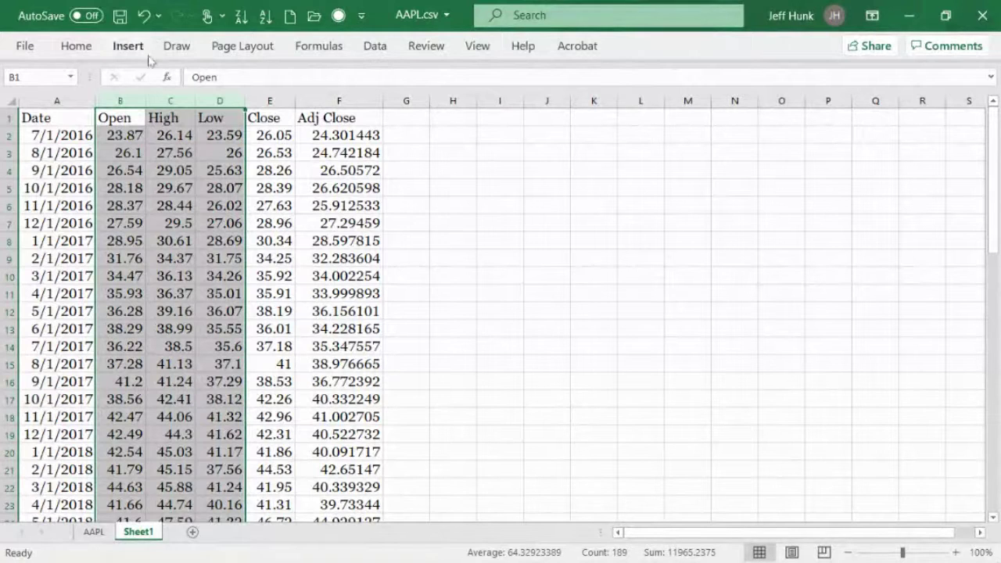
pyautogui.click(76, 46)
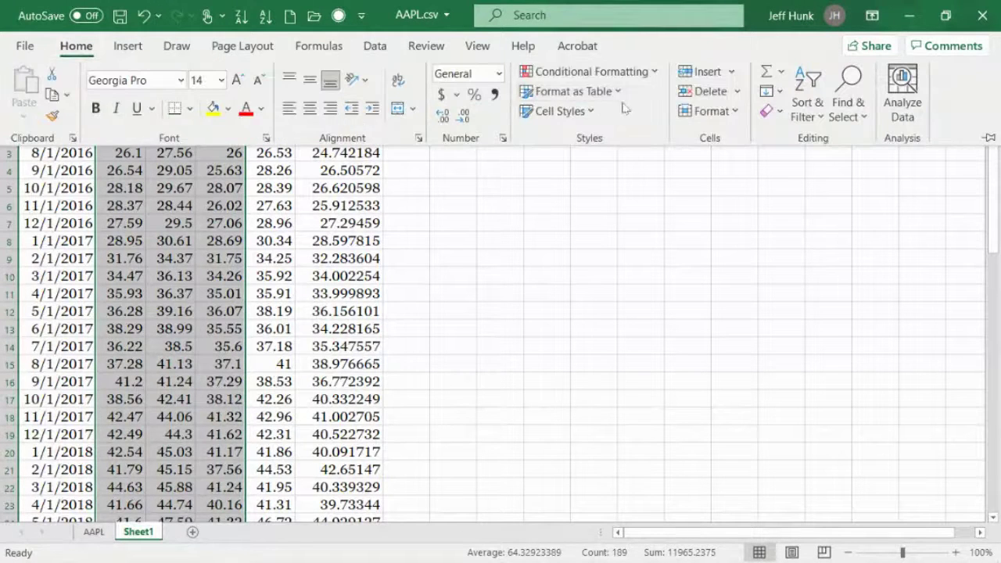
pyautogui.click(697, 90)
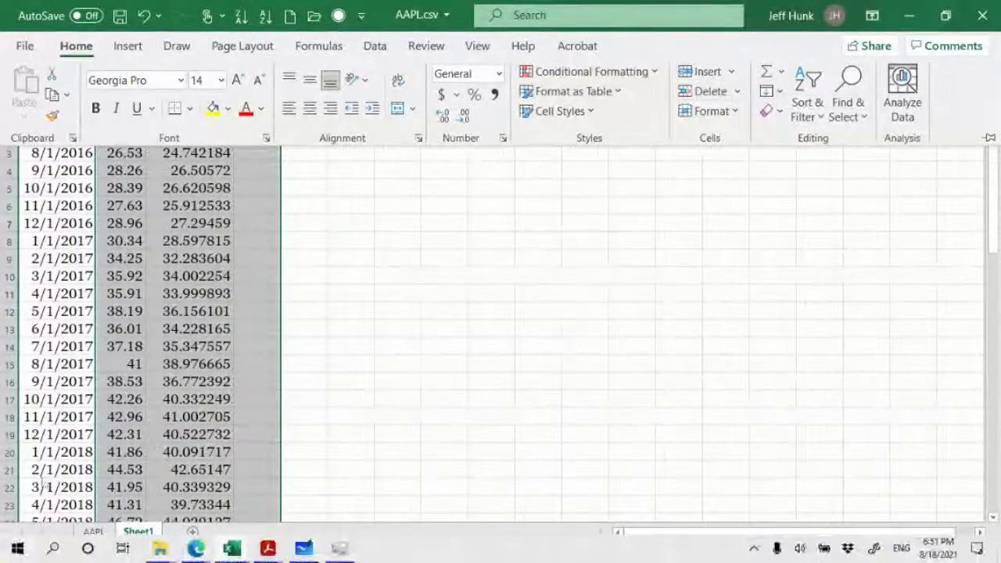
pyautogui.click(91, 532)
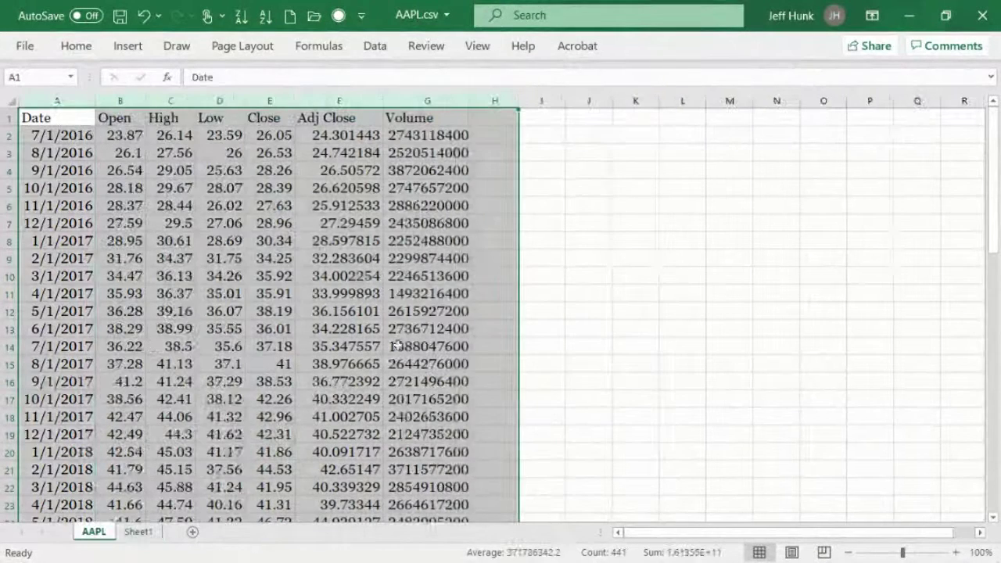
pyautogui.click(130, 533)
pyautogui.click(448, 357)
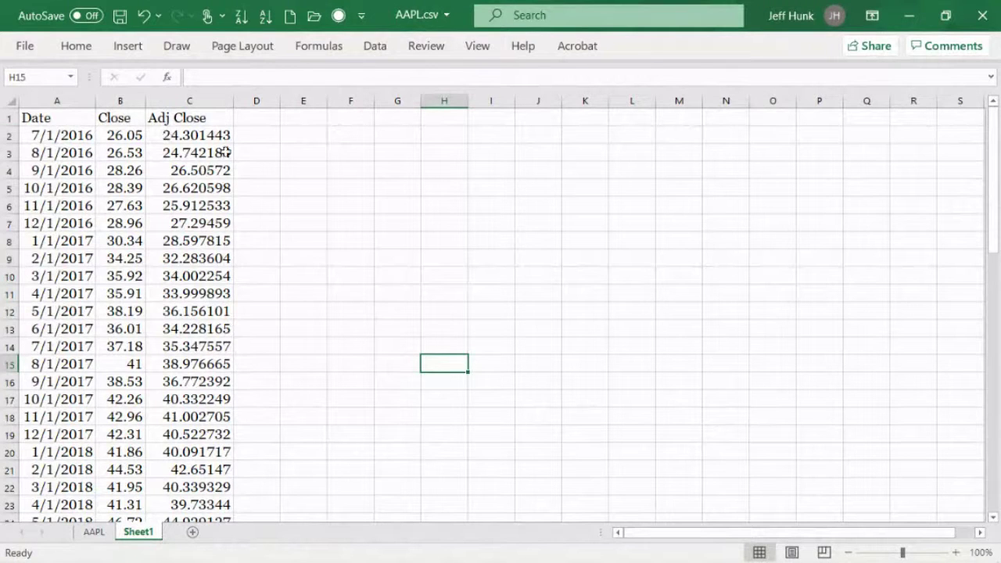
# Sort the Sheet1 price data by date from newest to oldest
pyautogui.click(36, 137)
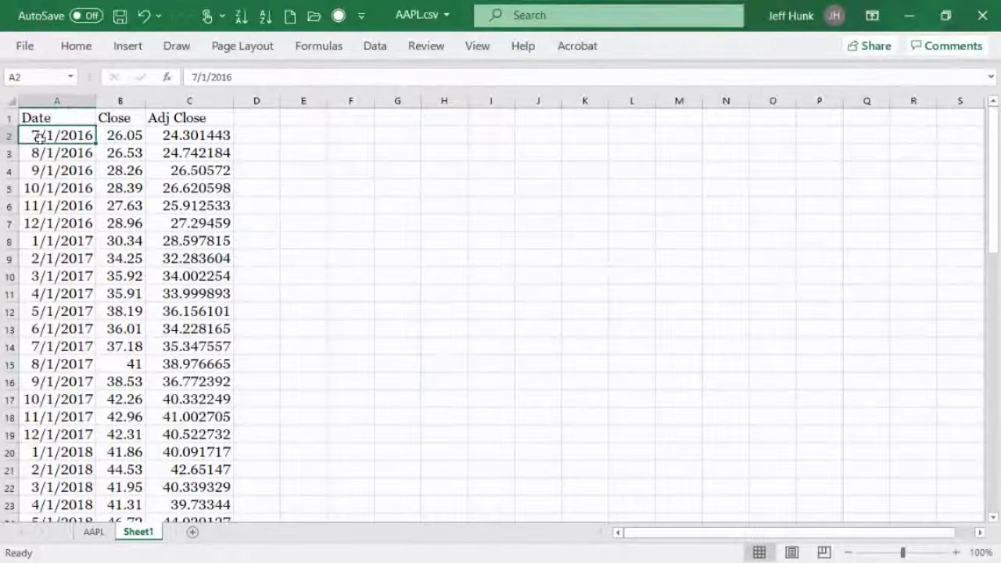
pyautogui.moveTo(994, 194); pyautogui.dragTo(990, 181)
pyautogui.click(192, 135)
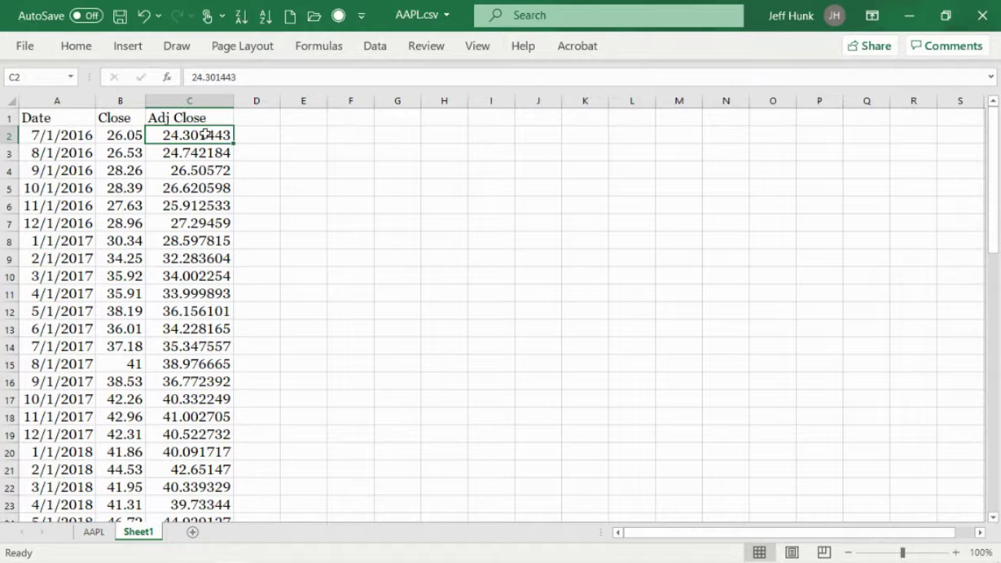
pyautogui.click(57, 142)
pyautogui.moveTo(991, 168); pyautogui.dragTo(991, 240)
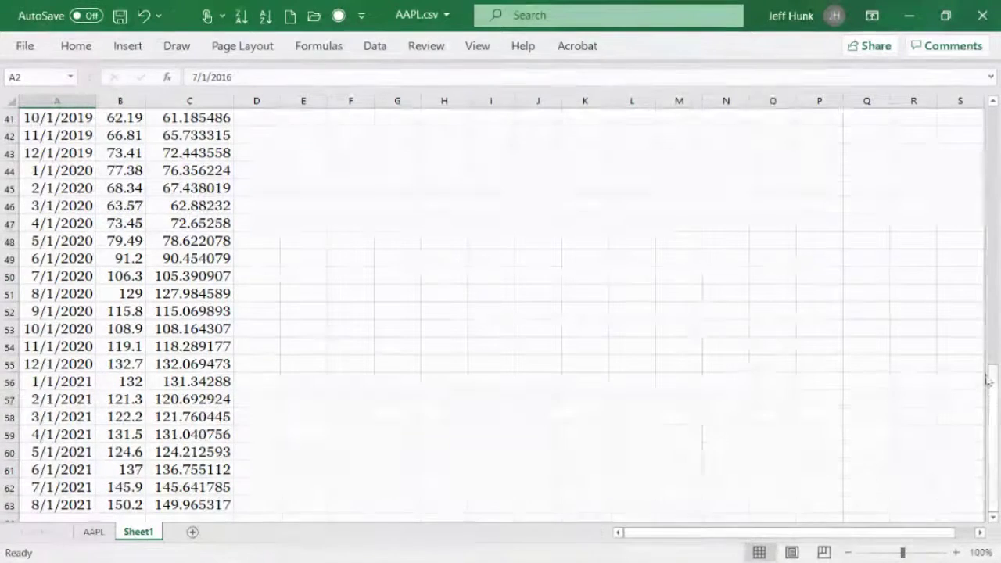
pyautogui.moveTo(988, 380); pyautogui.dragTo(989, 123)
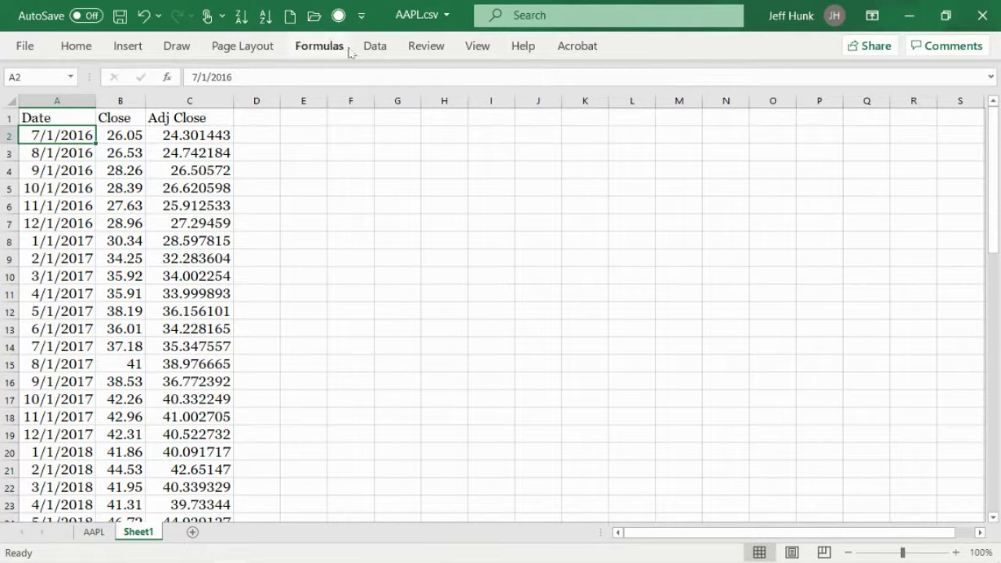
pyautogui.click(70, 49)
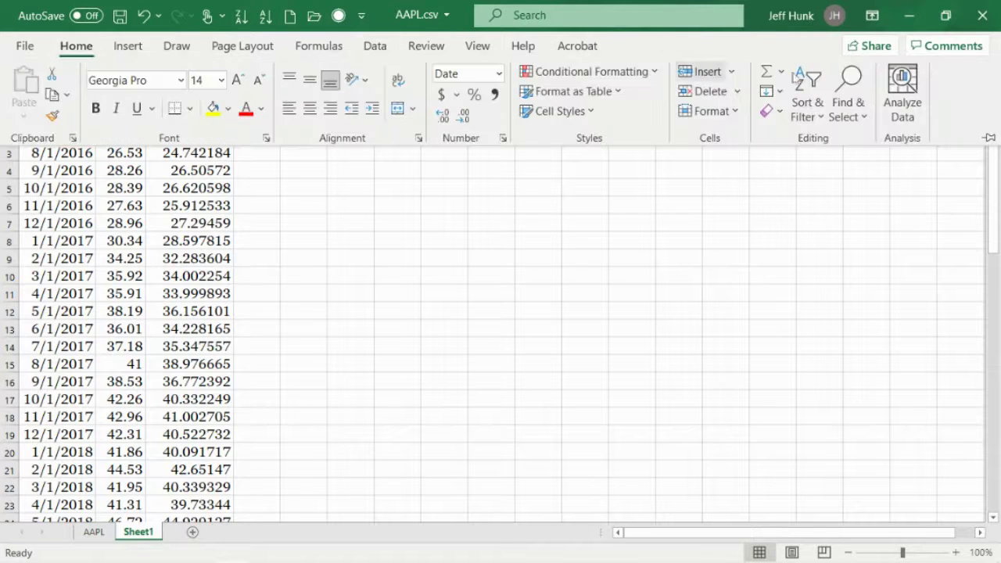
pyautogui.click(823, 114)
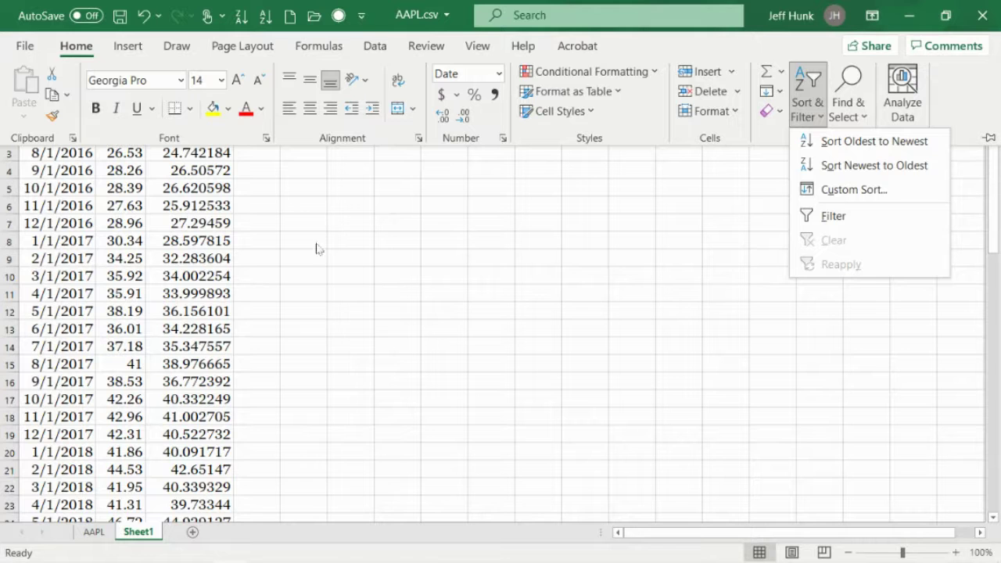
pyautogui.click(882, 166)
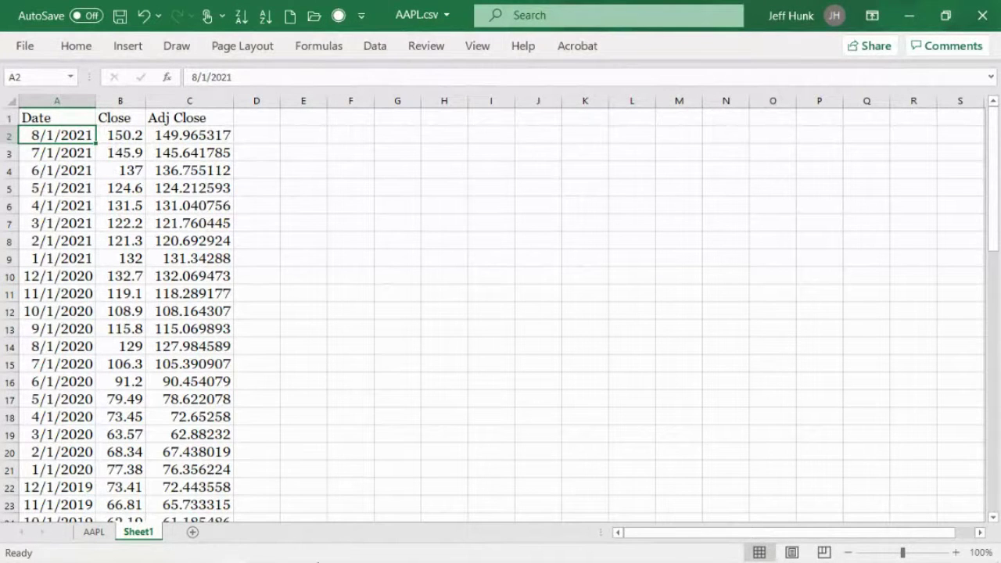
# Switch to the browser and view the AAPL monthly historical prices on Yahoo Finance
pyautogui.moveTo(353, 558)
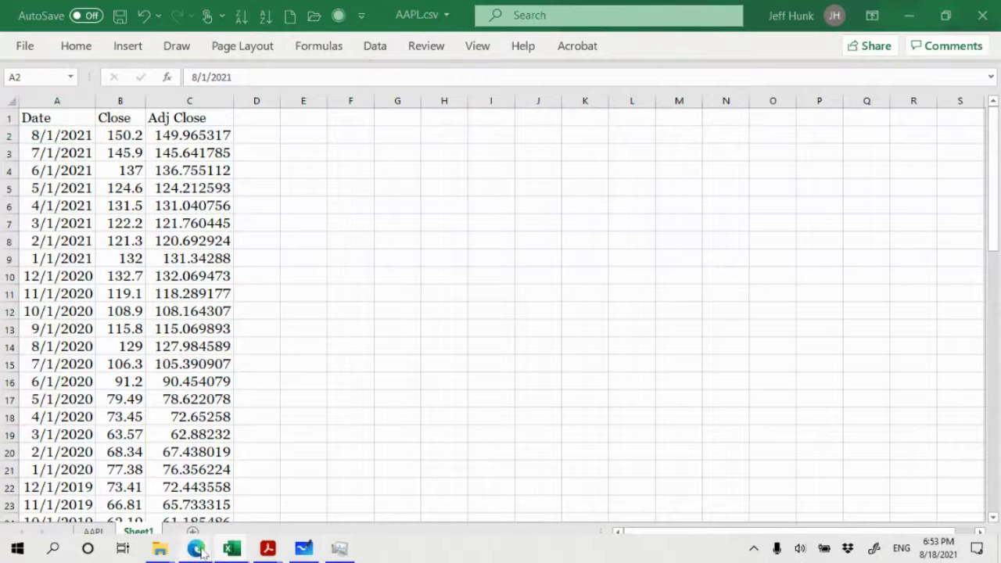
pyautogui.moveTo(195, 548)
pyautogui.click(132, 512)
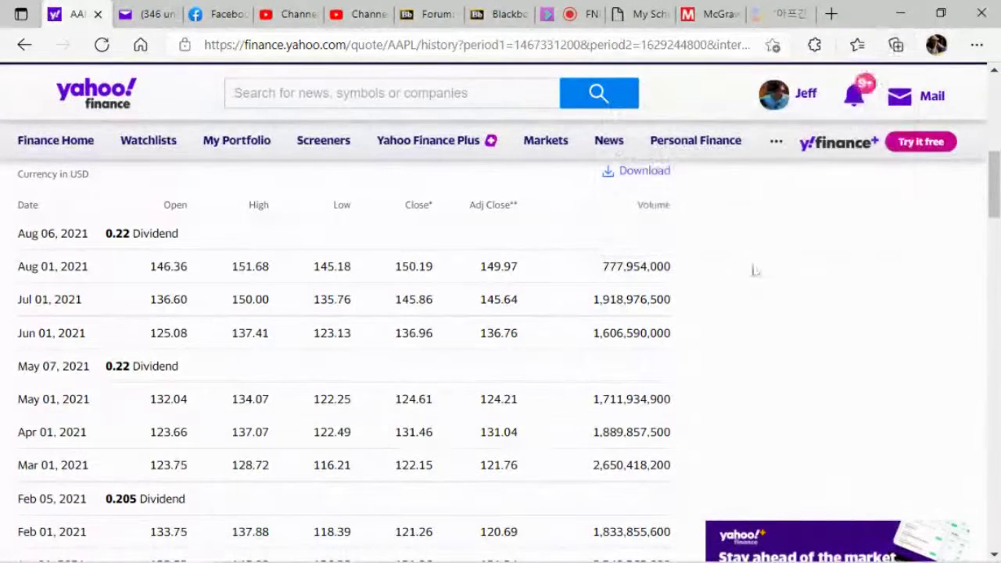
pyautogui.moveTo(195, 557)
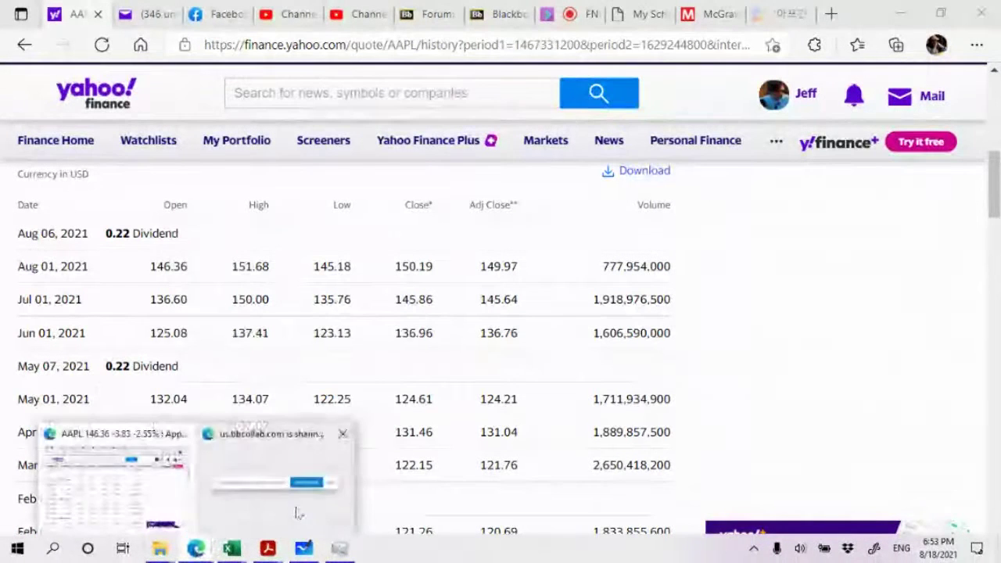
pyautogui.click(298, 469)
pyautogui.click(650, 508)
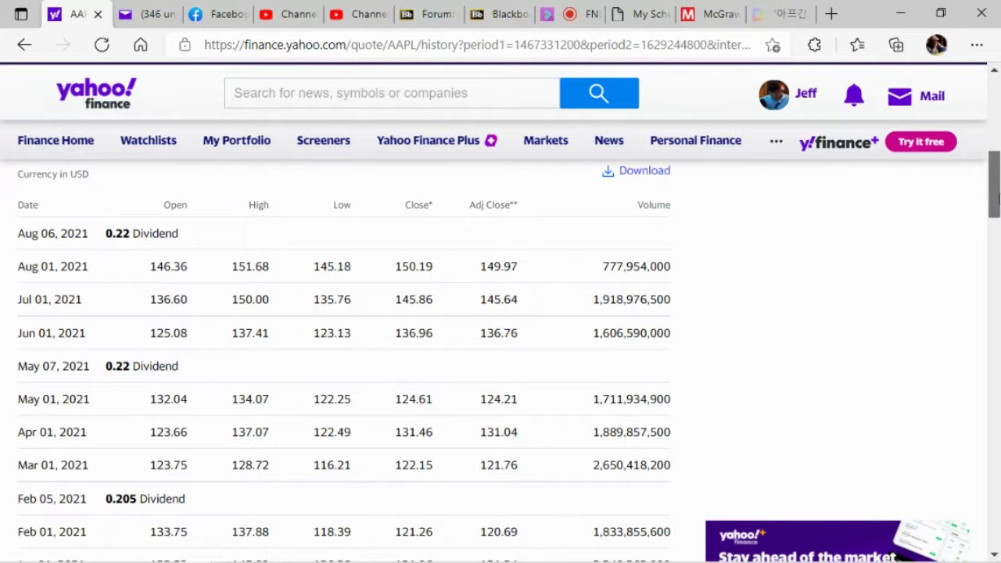
# Review the AAPL monthly price table down to July 2016 and back up to August 2021, dismissing the session timeout warning
pyautogui.moveTo(995, 195); pyautogui.dragTo(997, 540)
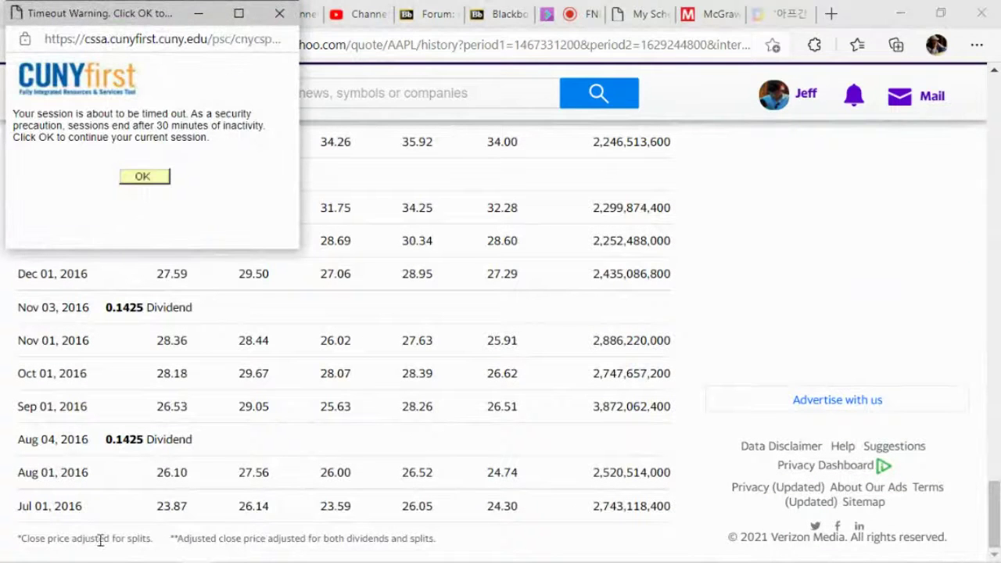
pyautogui.click(144, 177)
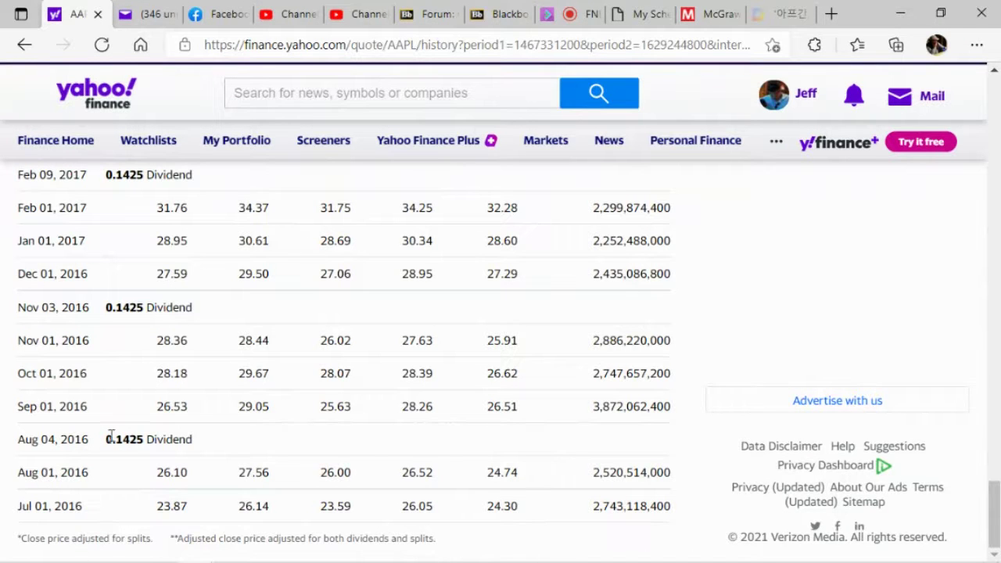
pyautogui.scroll(2, 998, 480)
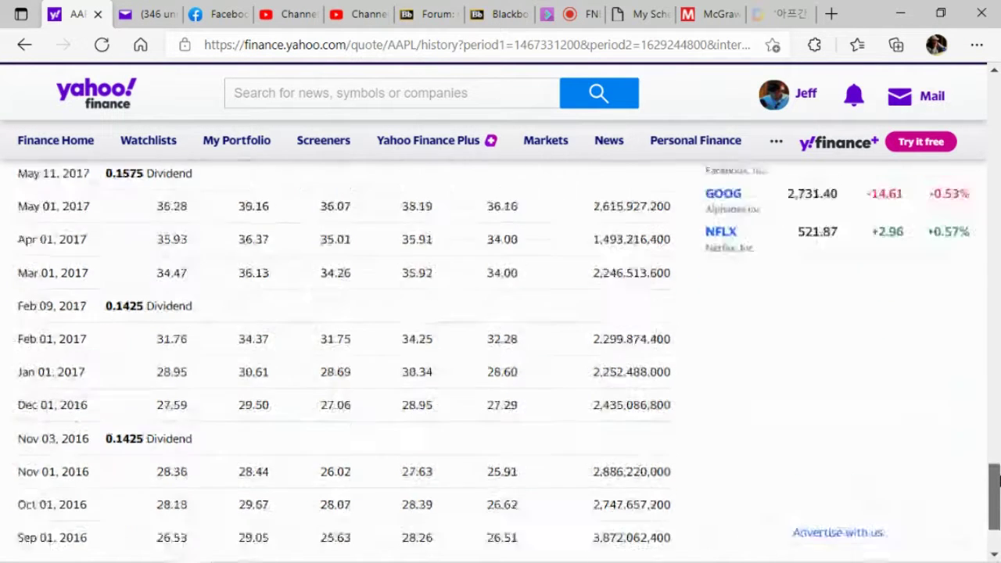
pyautogui.moveTo(998, 480); pyautogui.dragTo(998, 205)
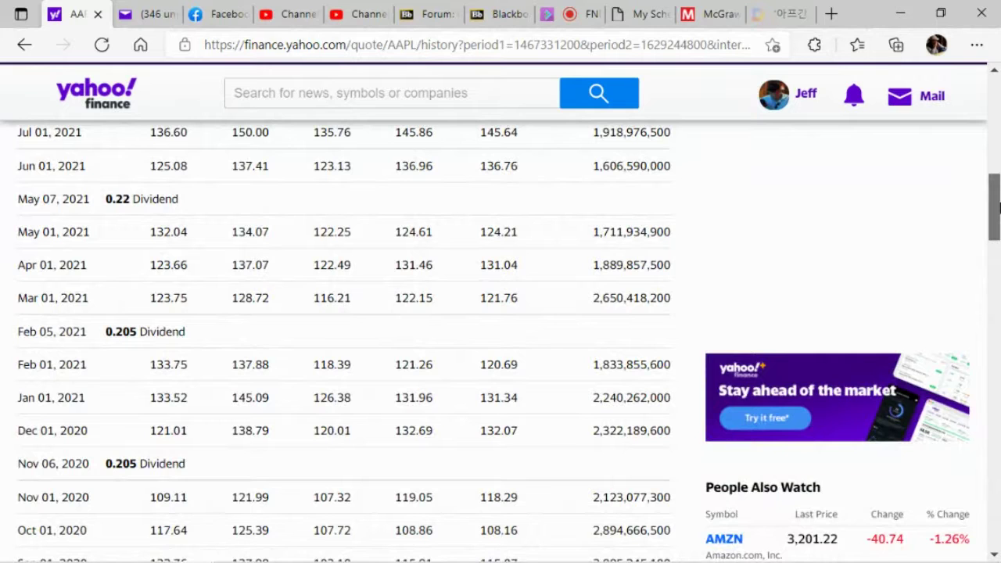
pyautogui.moveTo(999, 205)
pyautogui.mouseDown()
pyautogui.moveTo(999, 174)
pyautogui.moveTo(999, 192)
pyautogui.mouseUp()
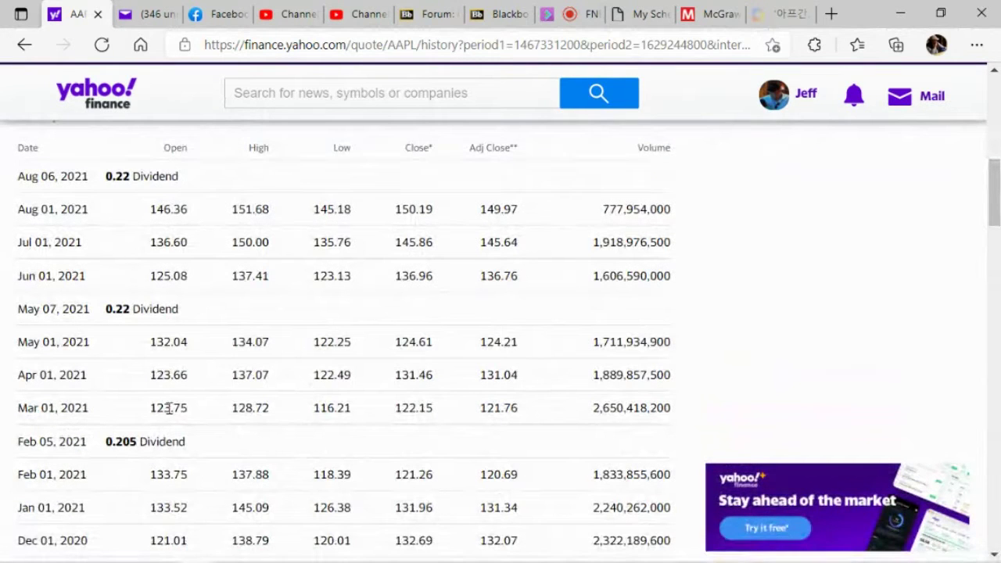
# Switch to the AAPL.csv workbook in Excel, check the original data on the AAPL sheet, and return to Sheet1
pyautogui.moveTo(252, 554)
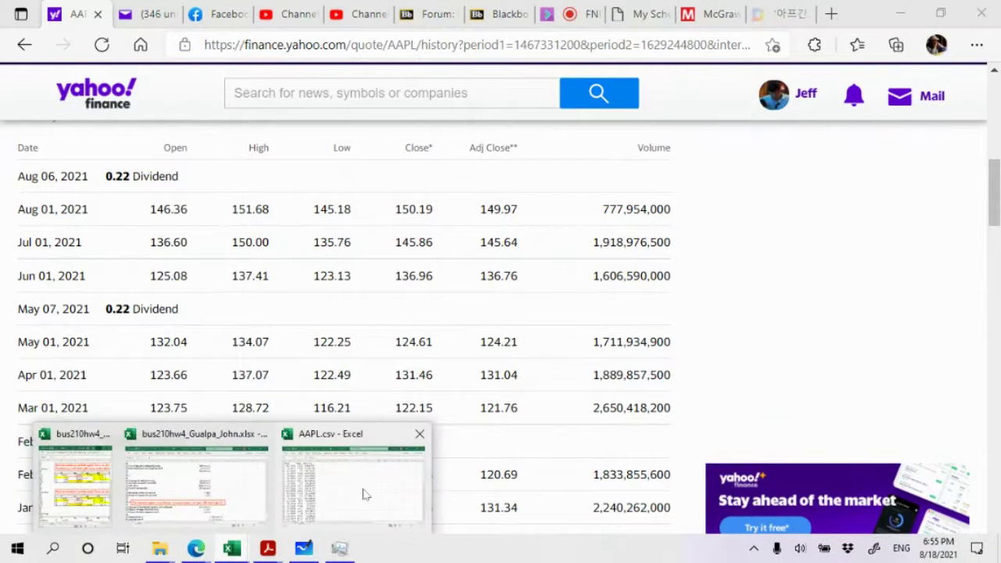
pyautogui.click(366, 493)
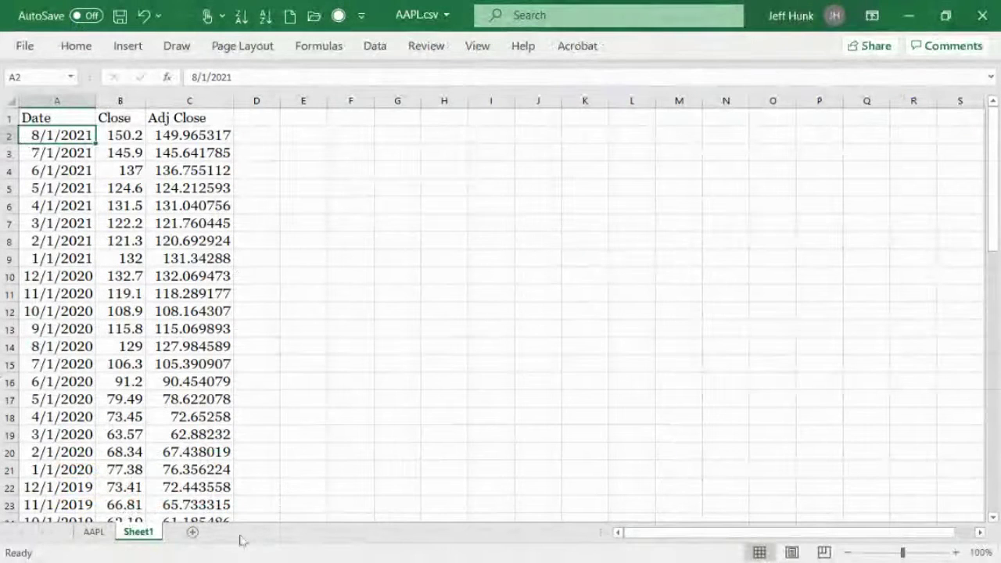
pyautogui.click(94, 532)
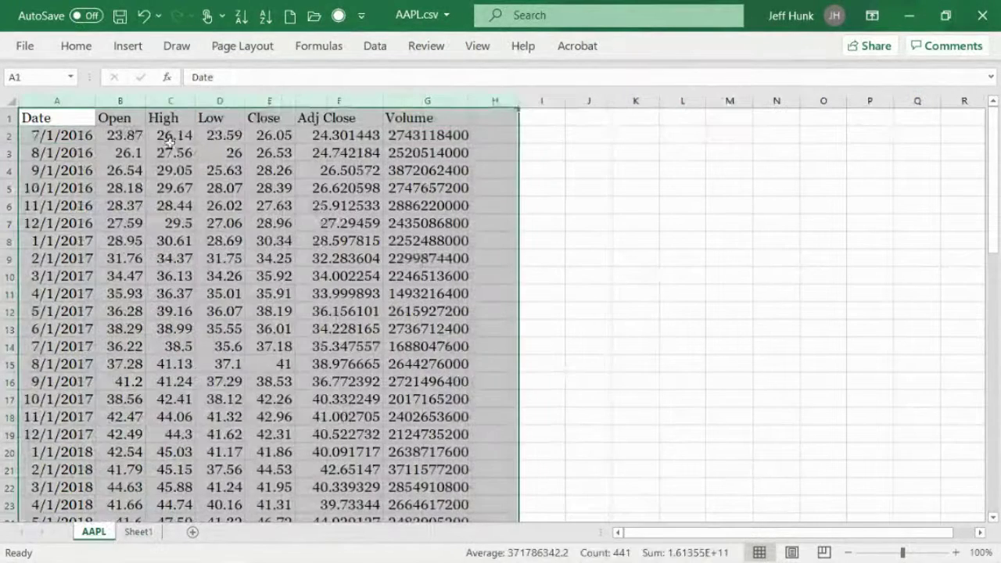
pyautogui.click(630, 361)
pyautogui.click(138, 532)
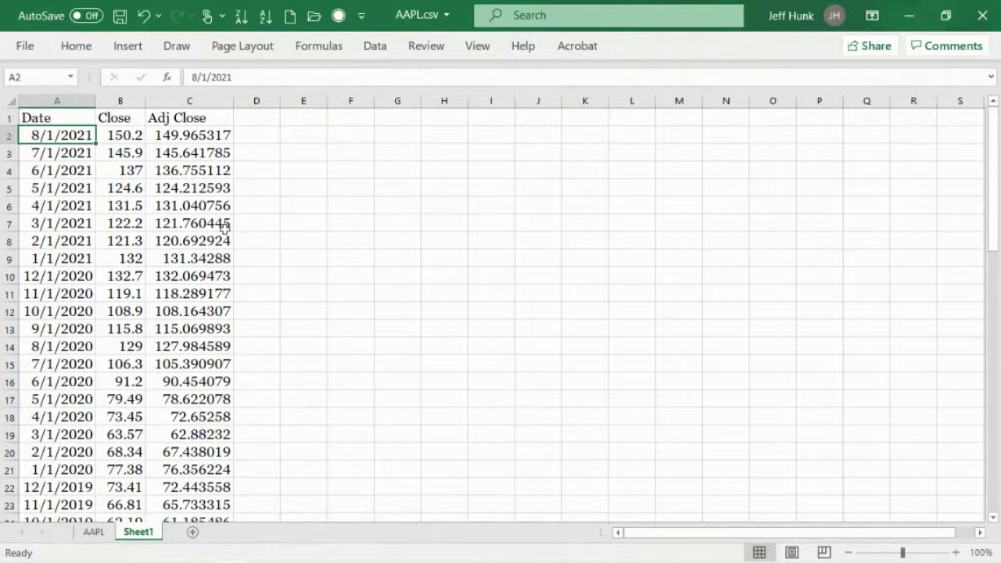
# Apply the Accounting number format to all Close and Adj Close prices in Sheet1, B2 through C63
pyautogui.click(199, 97)
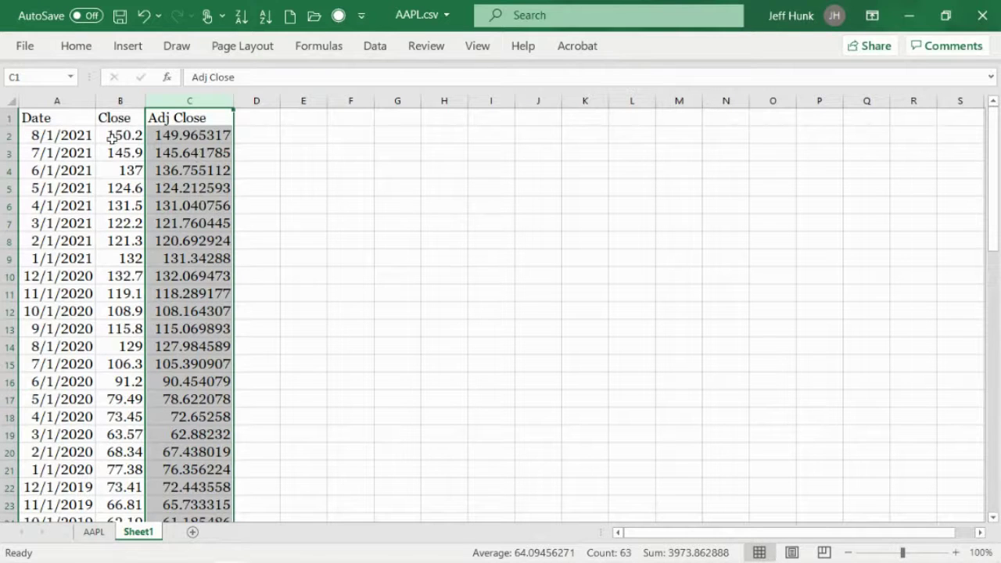
pyautogui.moveTo(114, 135); pyautogui.dragTo(208, 467)
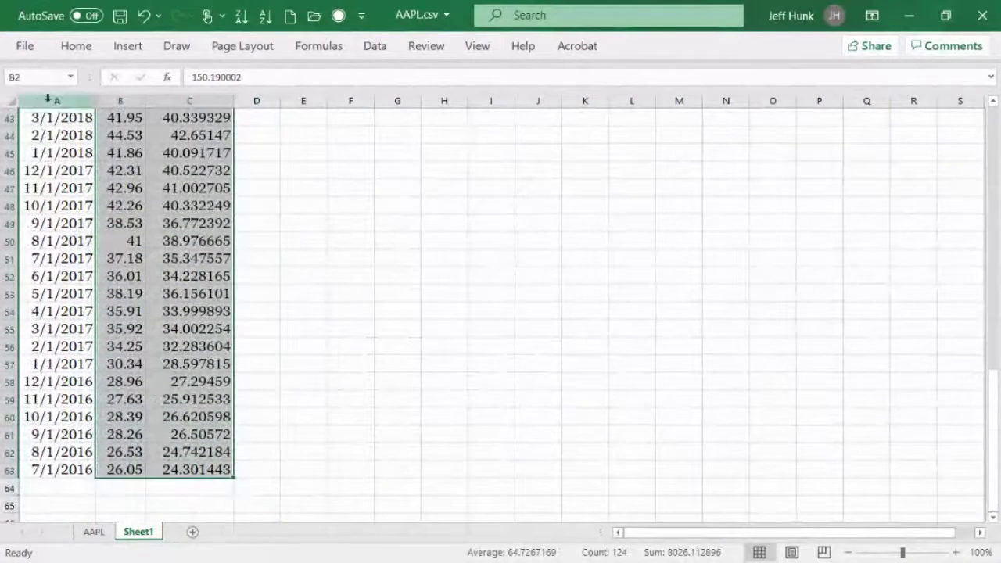
pyautogui.click(77, 47)
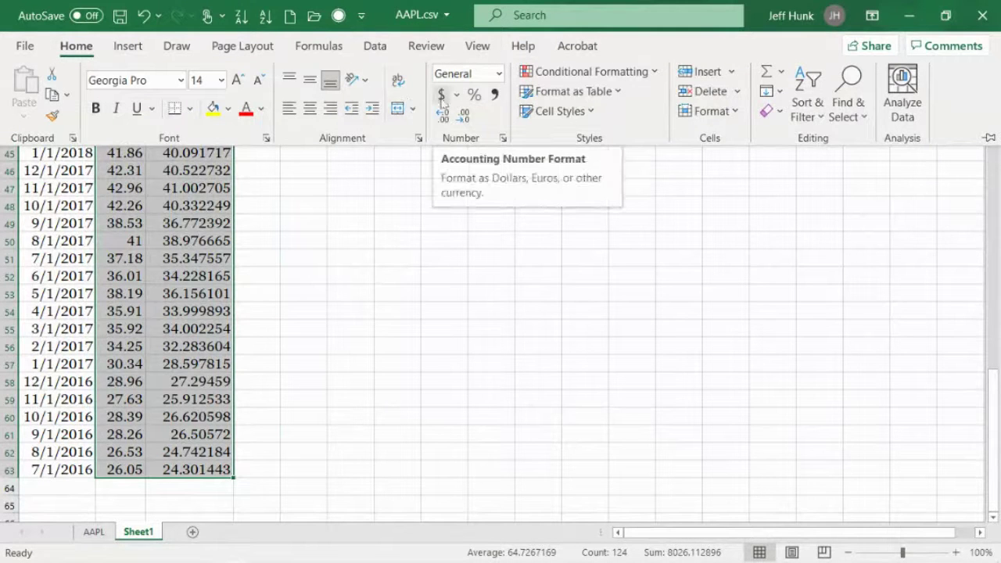
pyautogui.click(1000, 180)
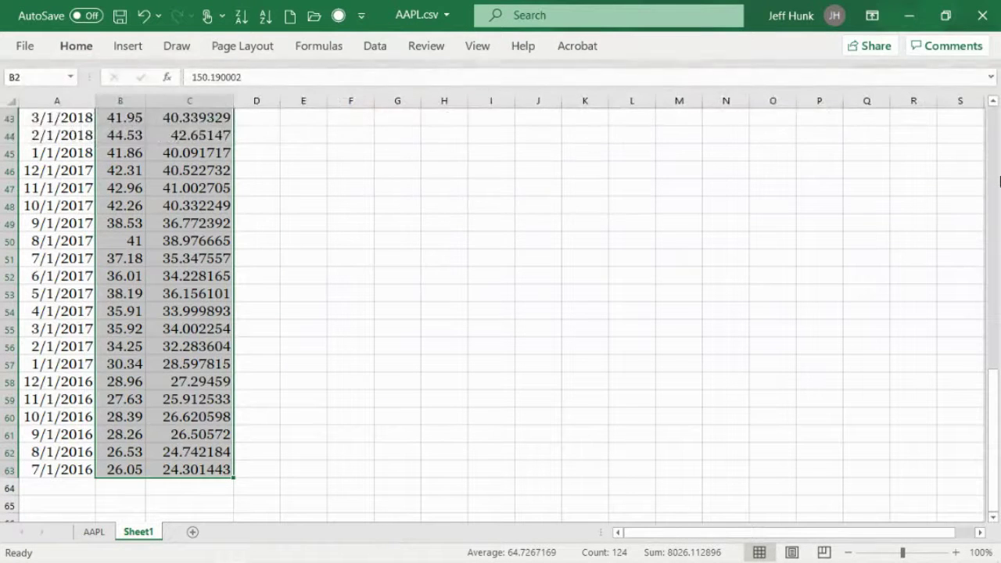
pyautogui.scroll(8, 1000, 180)
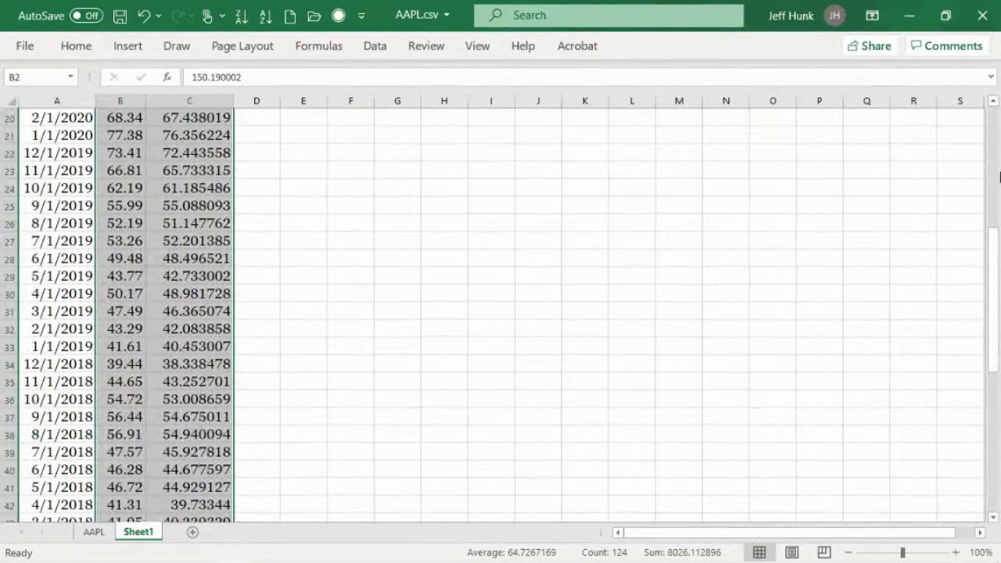
pyautogui.moveTo(995, 235); pyautogui.dragTo(995, 117)
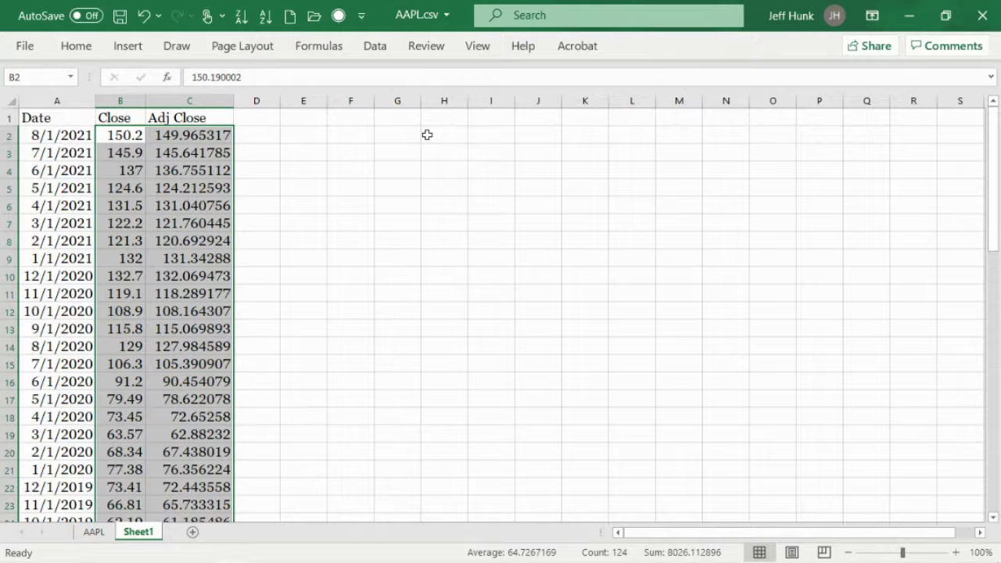
pyautogui.hotkey('ctrl', 'v')
pyautogui.click(84, 49)
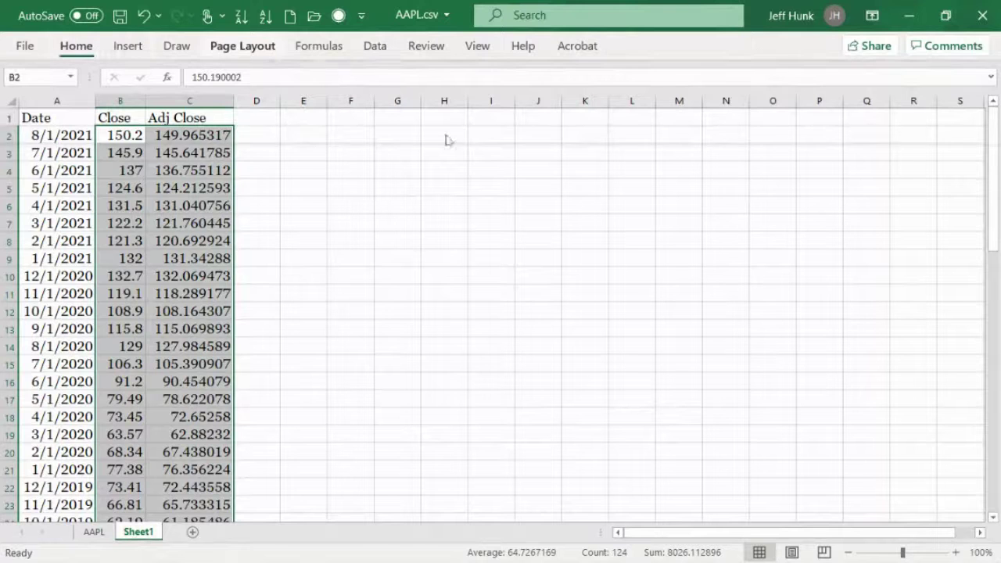
pyautogui.click(441, 93)
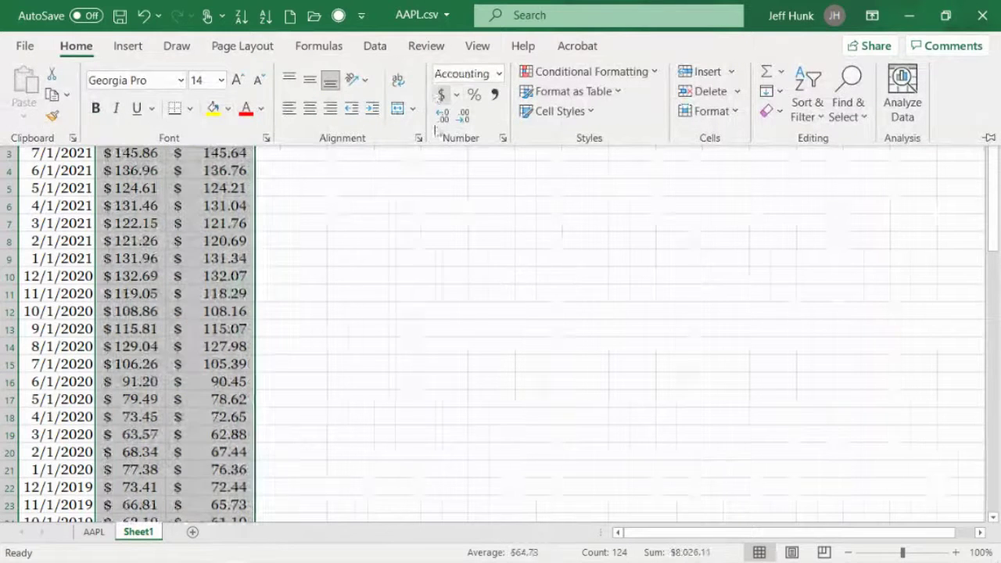
pyautogui.click(469, 312)
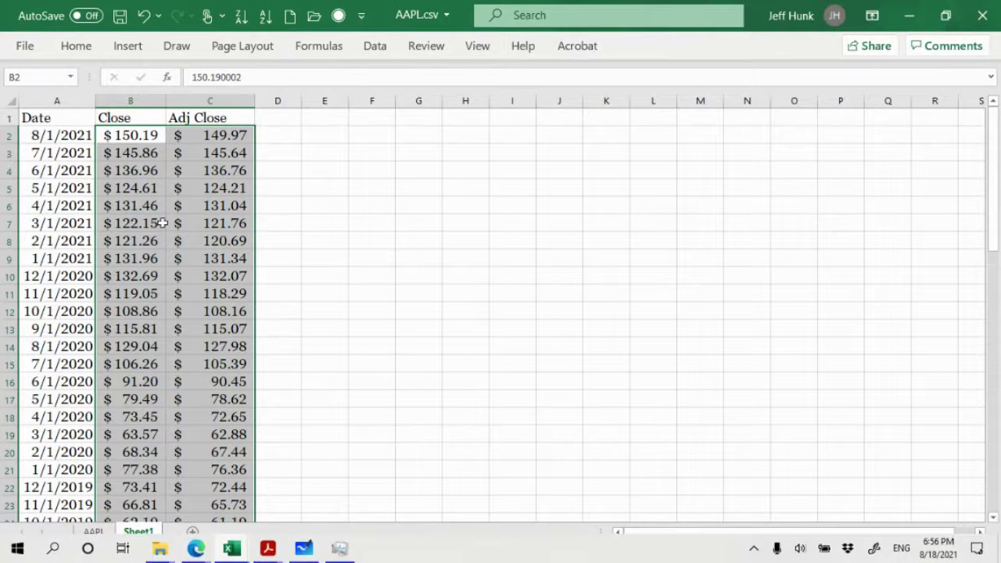
pyautogui.click(424, 208)
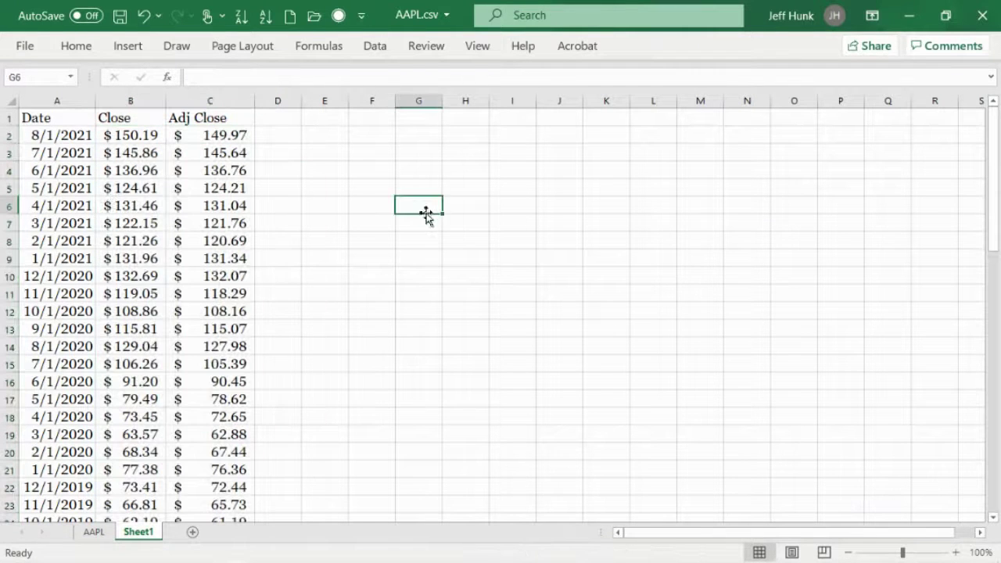
# Delete the Close column from Sheet1 and autofit the width of the Adj Close column
pyautogui.click(131, 99)
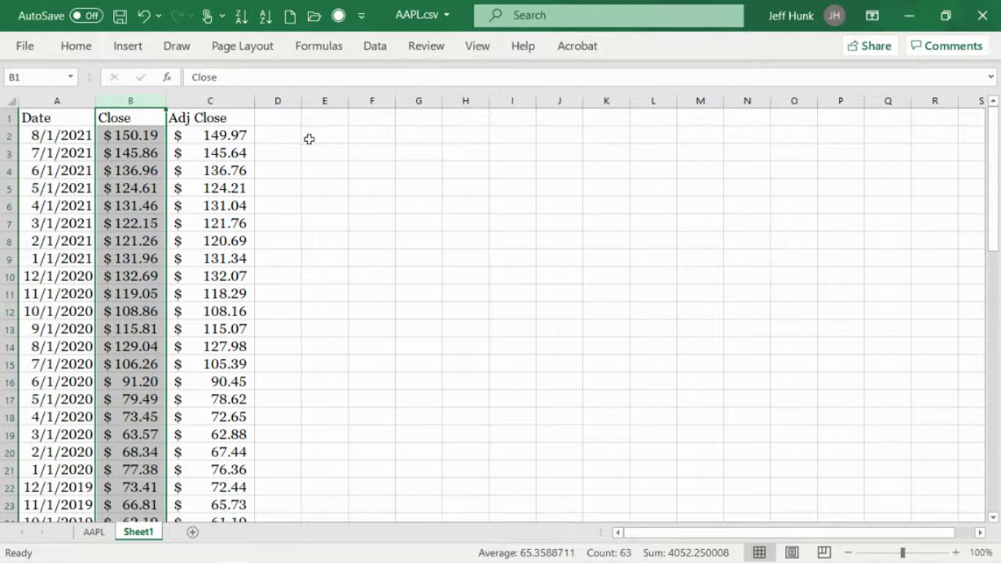
pyautogui.click(76, 47)
pyautogui.click(710, 92)
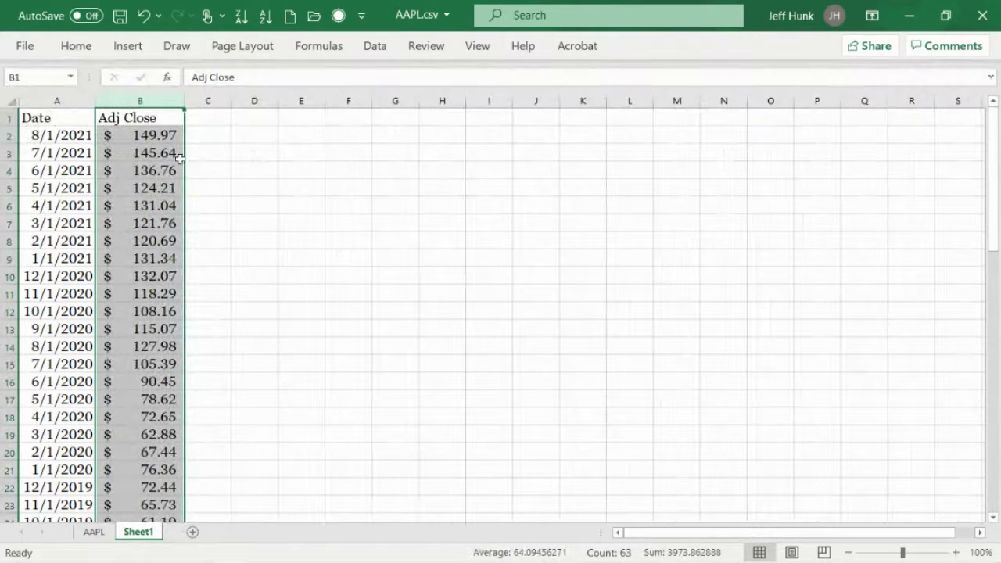
pyautogui.doubleClick(184, 101)
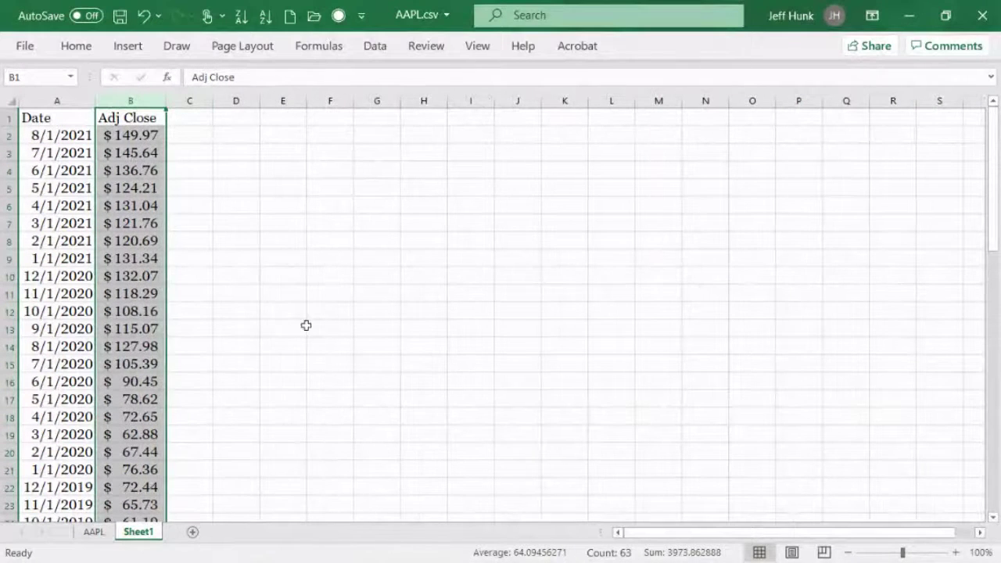
# Replace the Adj Close header in cell B1 with Pt
pyautogui.click(125, 117)
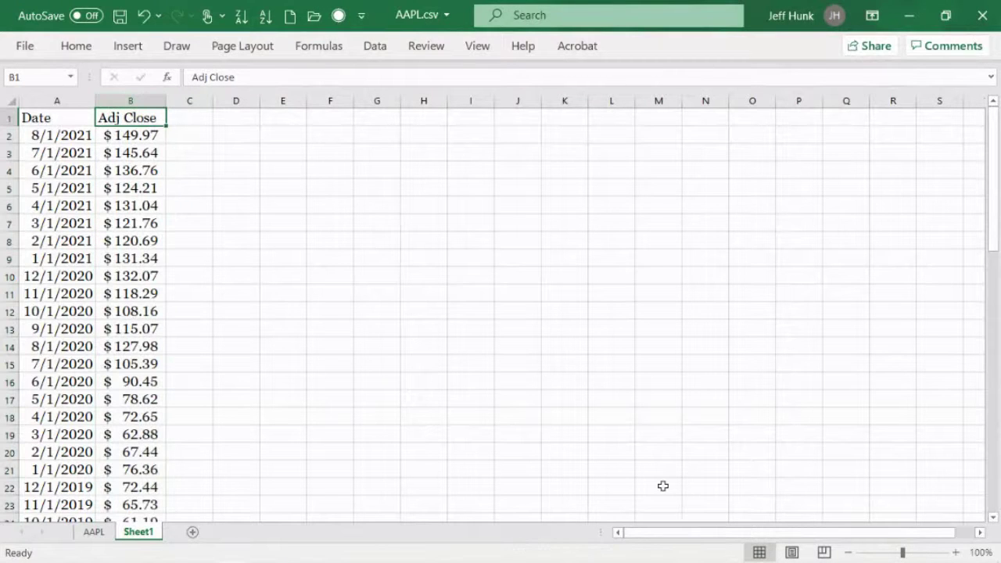
pyautogui.write('P')
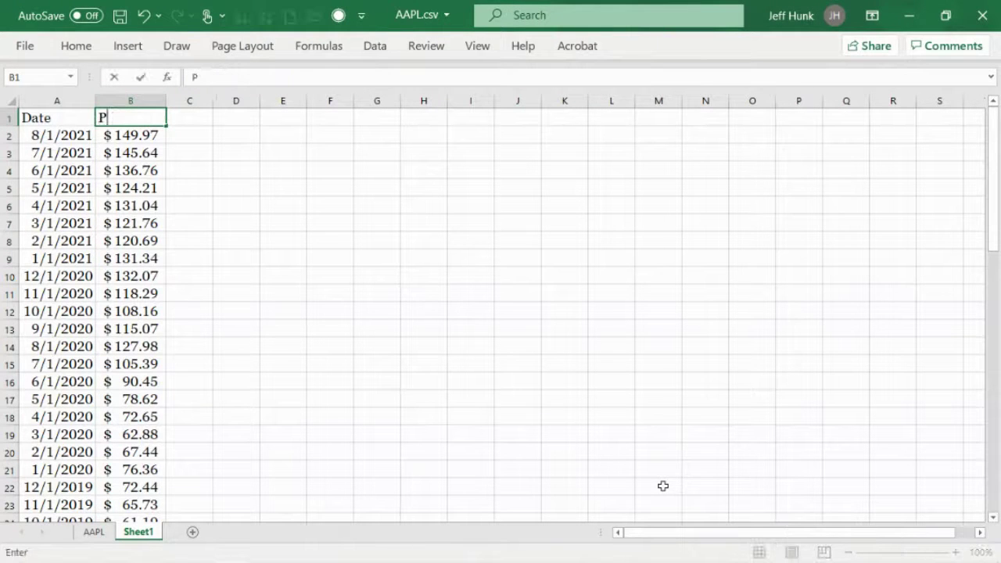
pyautogui.write('t')
pyautogui.click(503, 413)
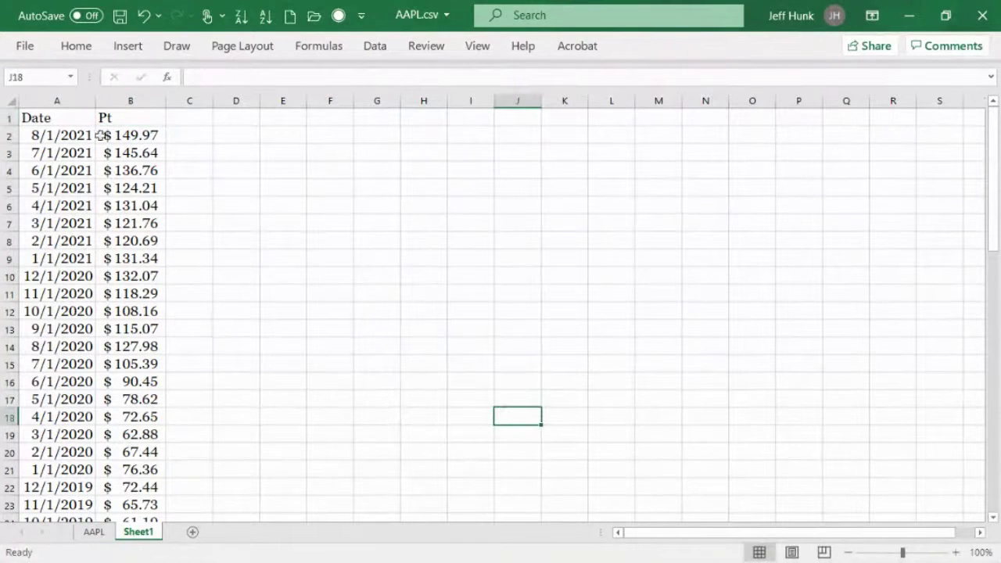
# Center and underline the Date and Pt headers in row 1
pyautogui.click(9, 117)
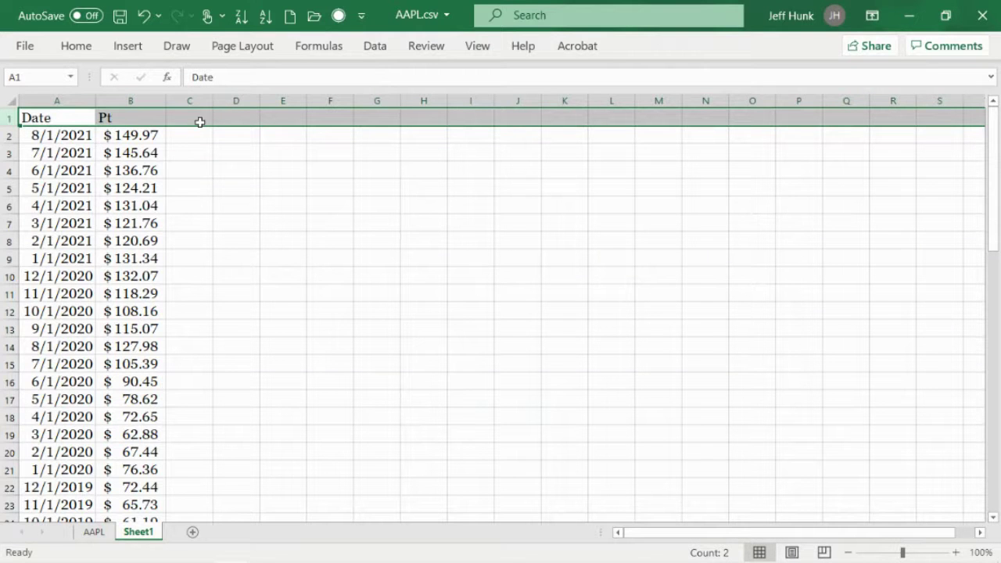
pyautogui.click(76, 46)
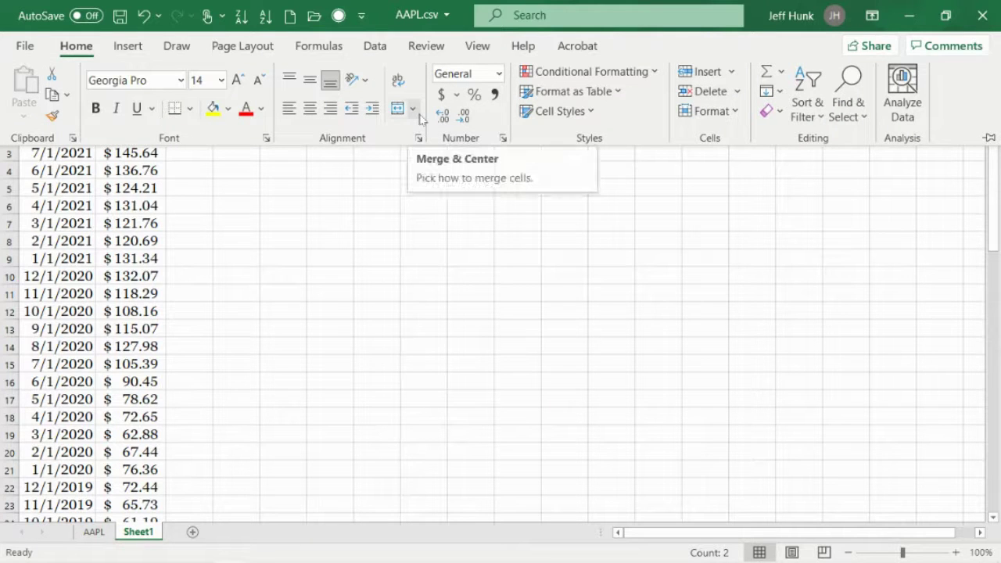
pyautogui.click(312, 110)
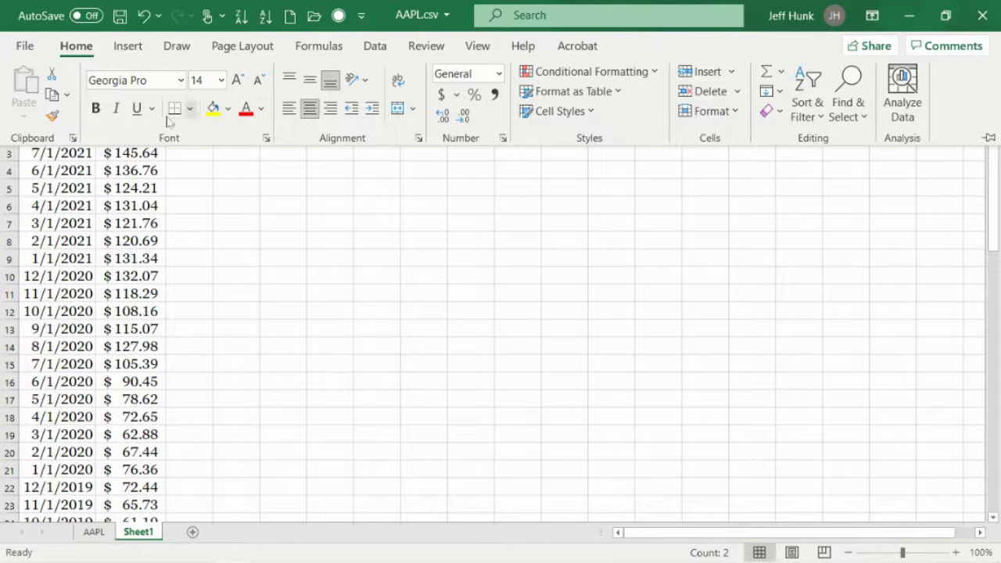
pyautogui.click(137, 108)
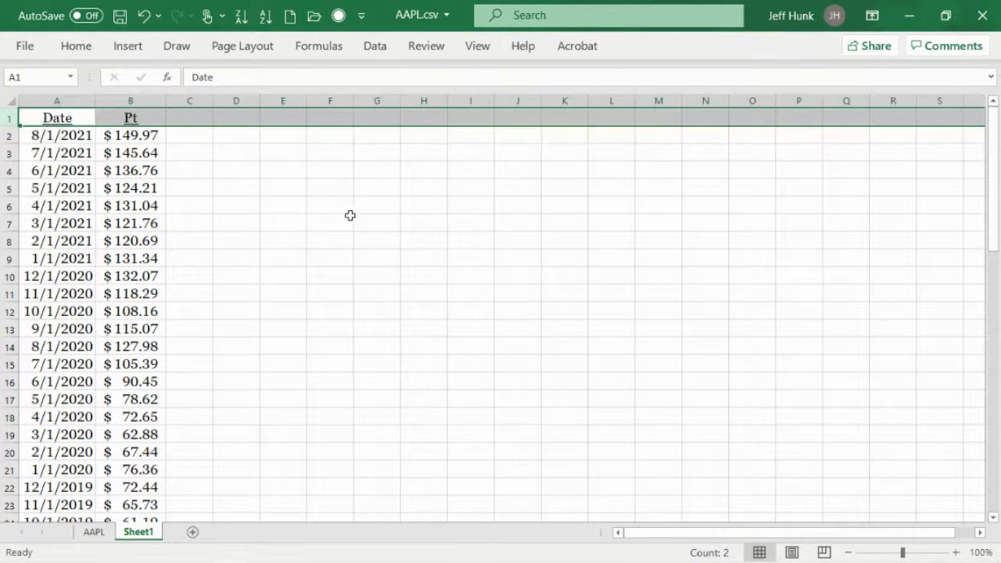
pyautogui.click(349, 225)
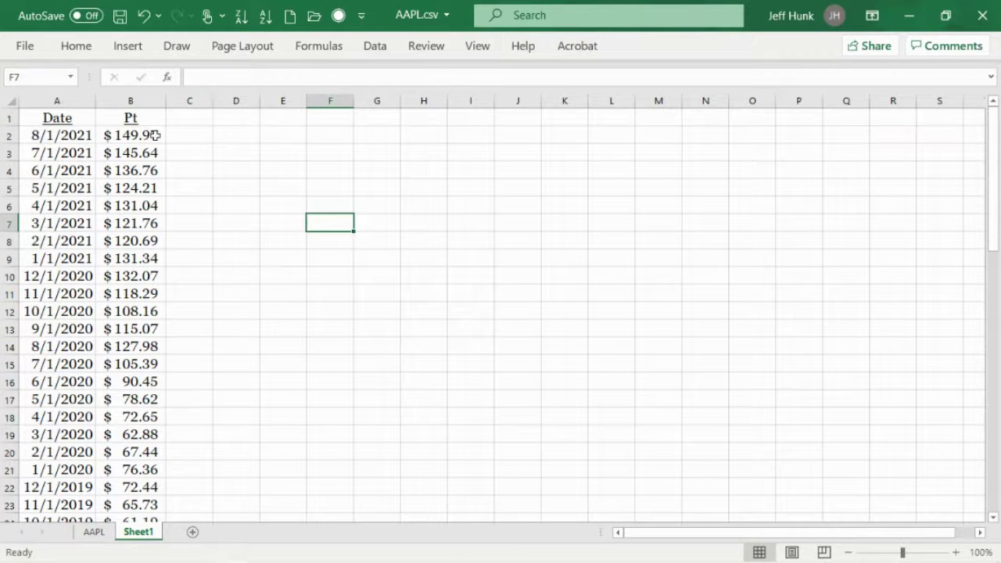
pyautogui.click(435, 206)
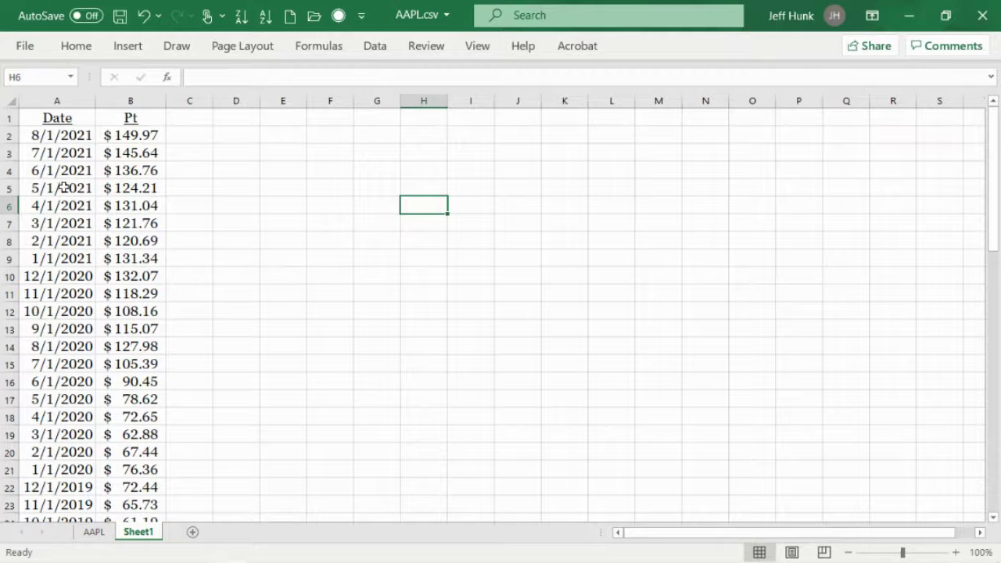
# Examine the most recent monthly dates in the Date column and select the whole 7/1/2021 row
pyautogui.click(63, 150)
pyautogui.click(59, 133)
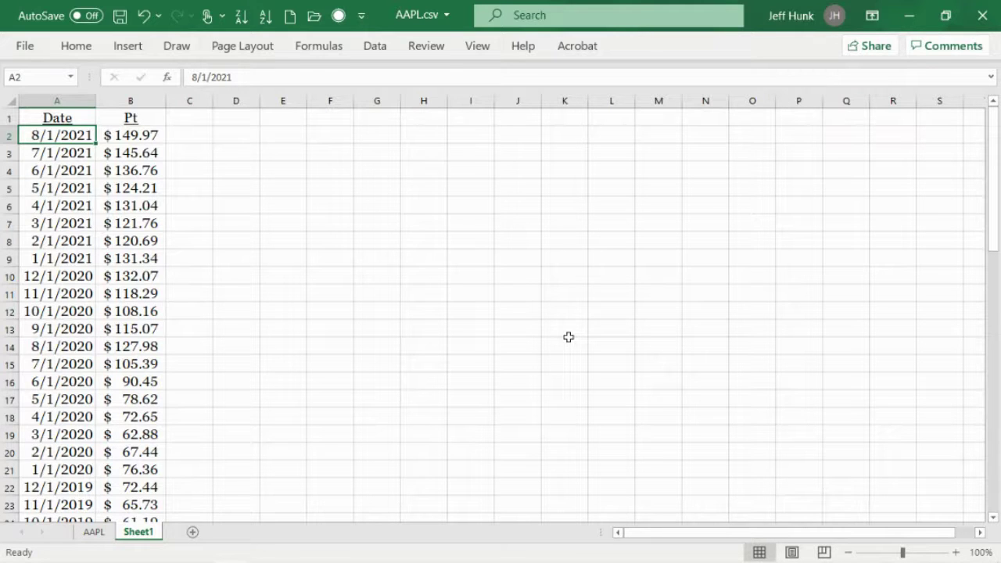
pyautogui.click(45, 155)
pyautogui.click(37, 169)
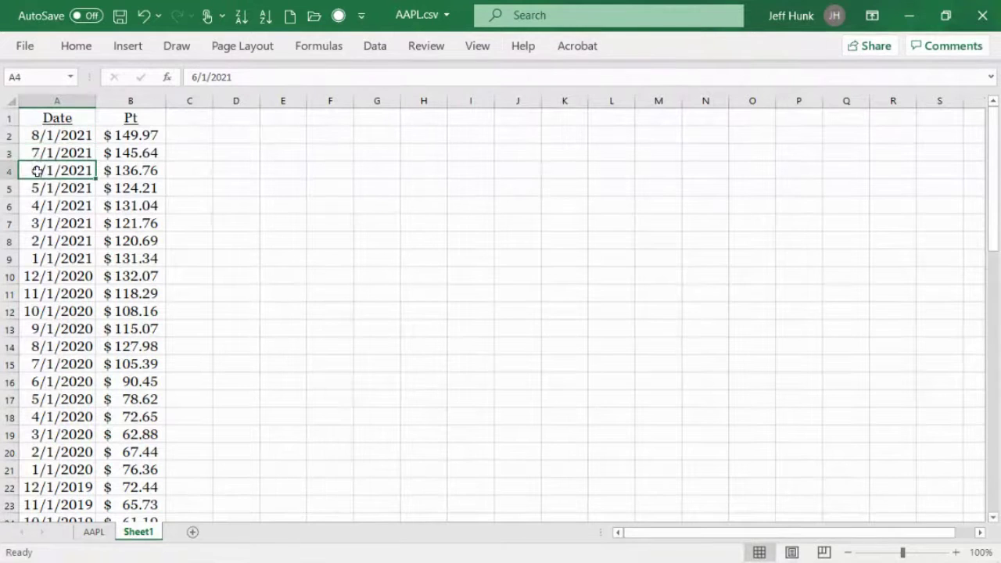
pyautogui.click(43, 154)
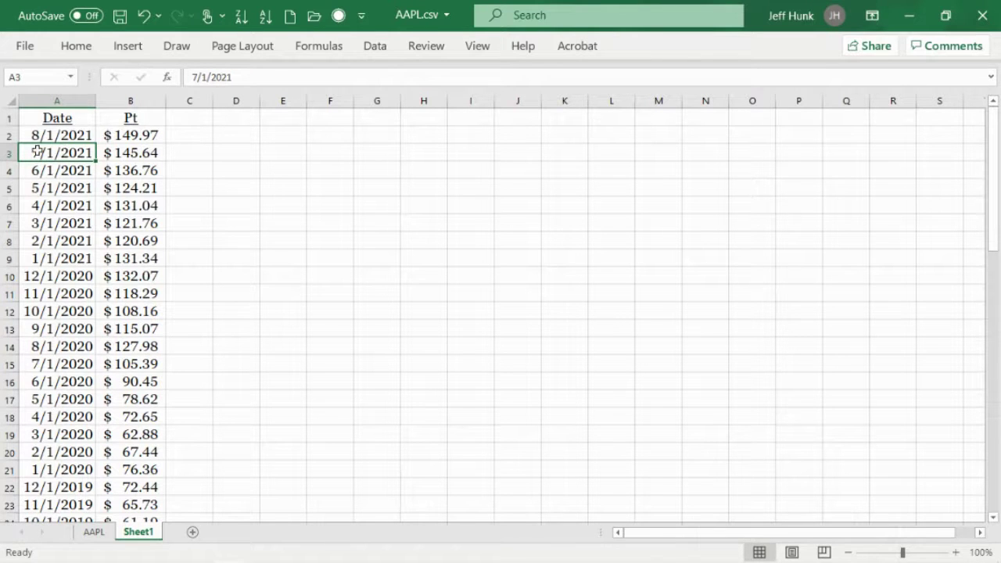
pyautogui.click(8, 154)
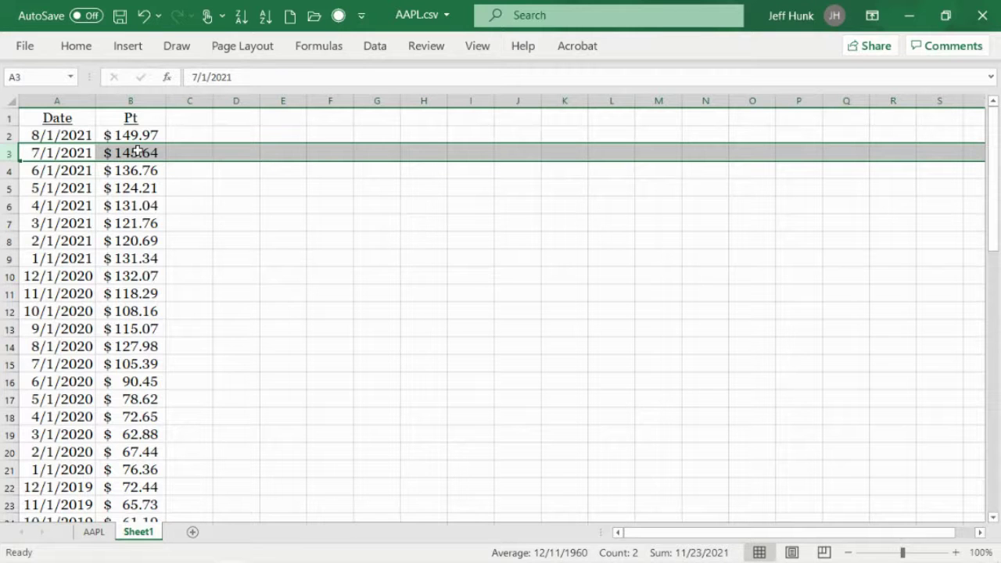
# Compare the 8/1/2021 and 7/1/2021 rows in Sheet1 and select all prices in the Pt column, B2:B63
pyautogui.click(6, 134)
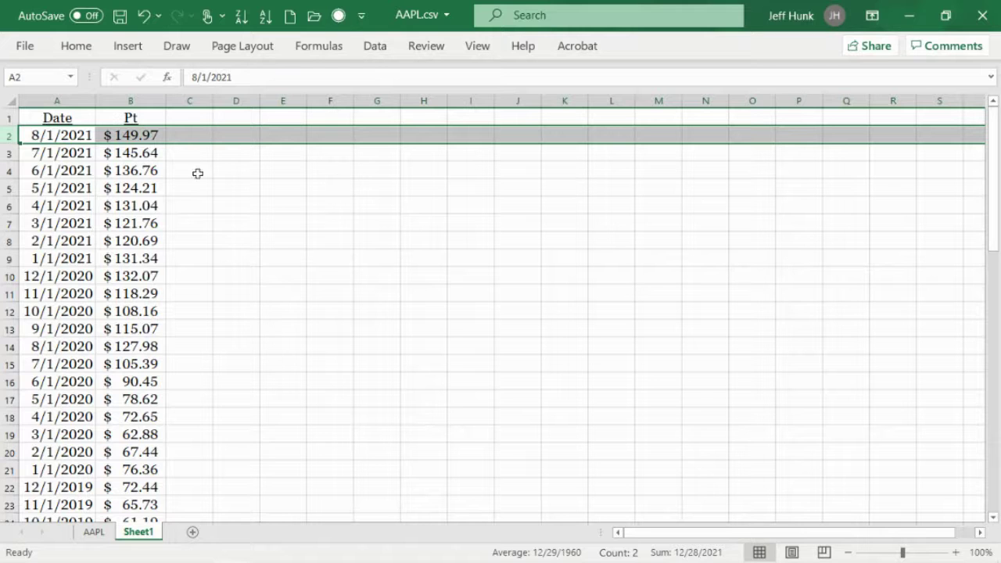
pyautogui.click(7, 153)
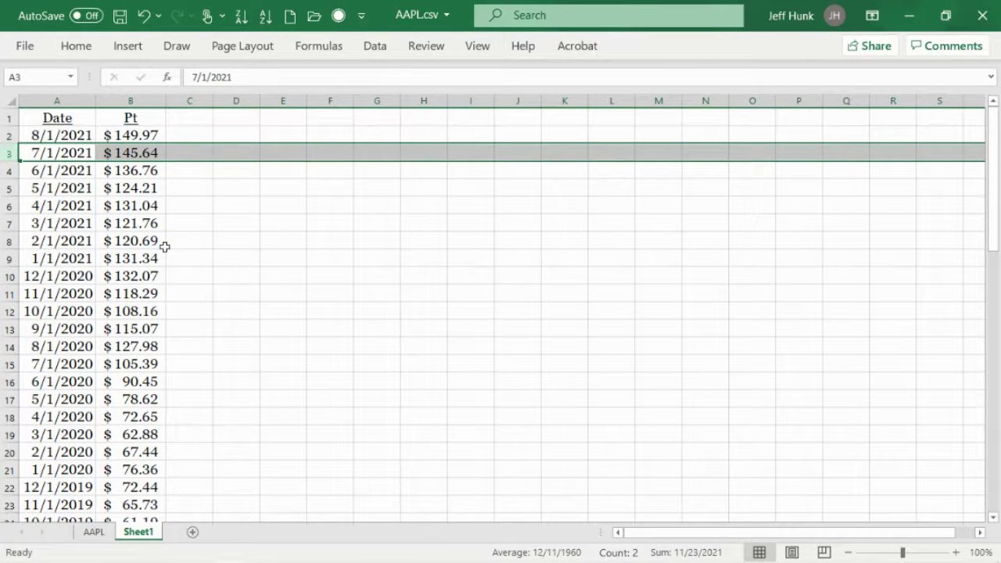
pyautogui.click(70, 137)
pyautogui.hotkey('shift', 'space')
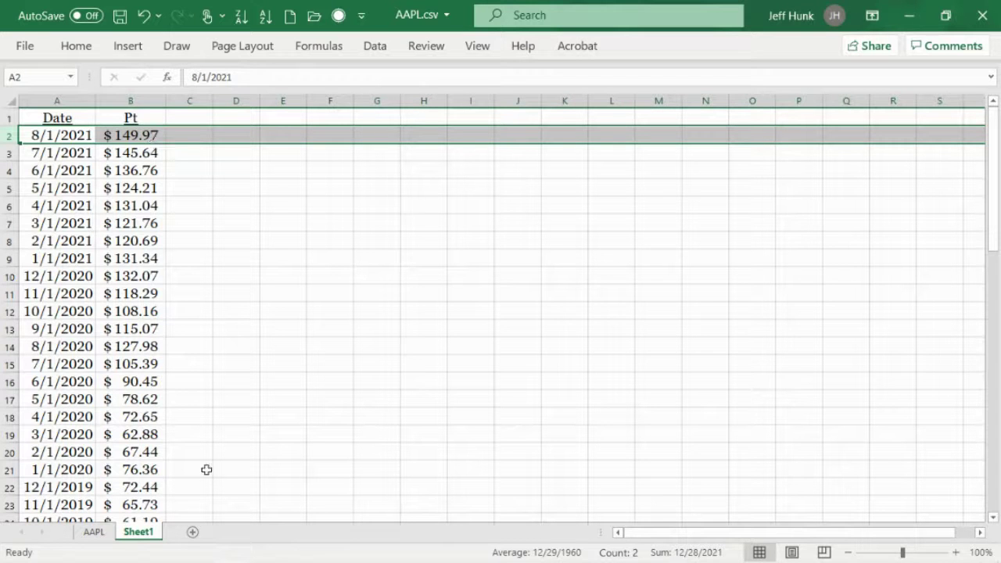
pyautogui.click(444, 235)
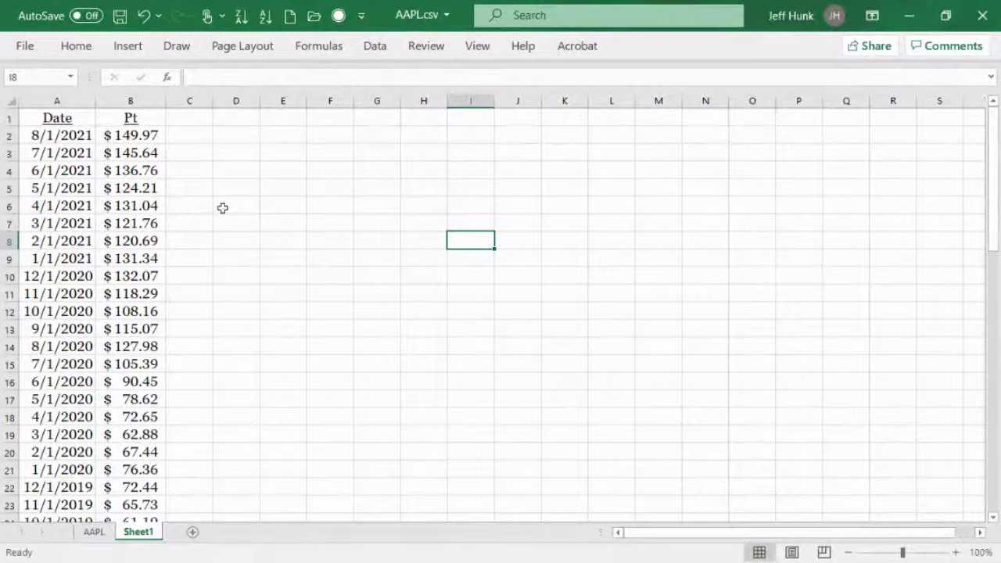
pyautogui.moveTo(148, 136); pyautogui.dragTo(149, 483)
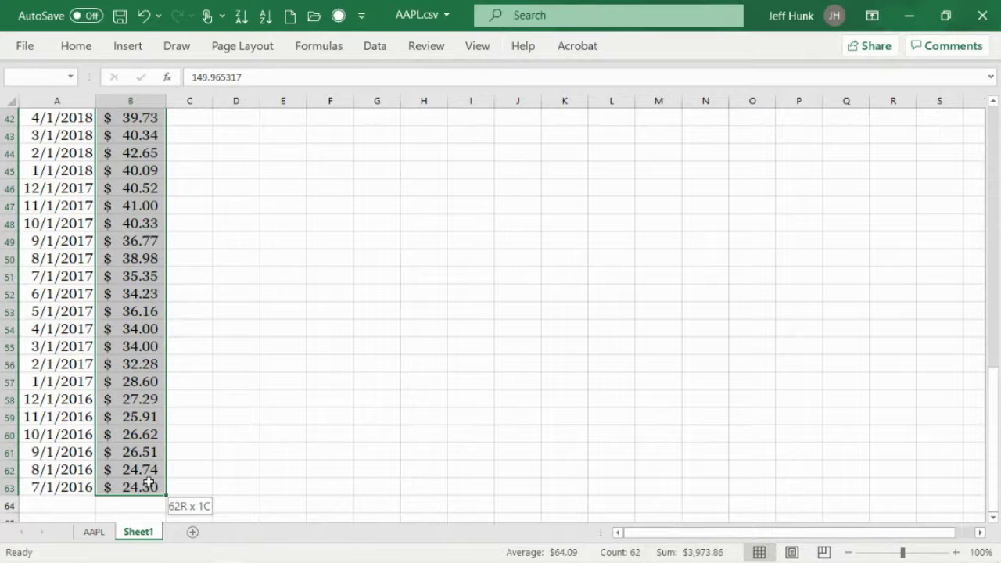
pyautogui.moveTo(149, 482); pyautogui.dragTo(148, 483)
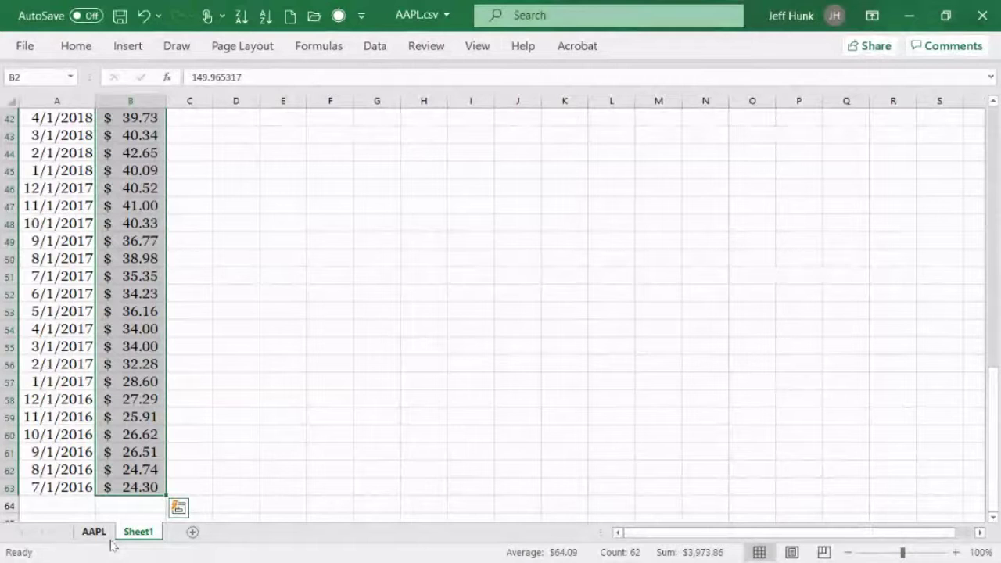
# Switch to the Yahoo Finance window in Edge and review the Adj Close column of AAPL's monthly historical prices
pyautogui.moveTo(102, 555)
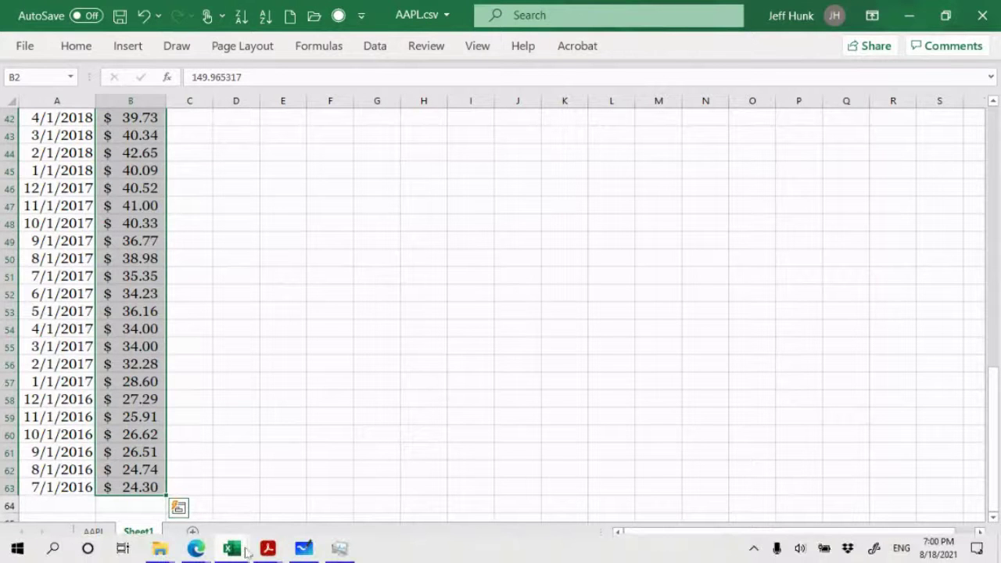
pyautogui.moveTo(200, 557)
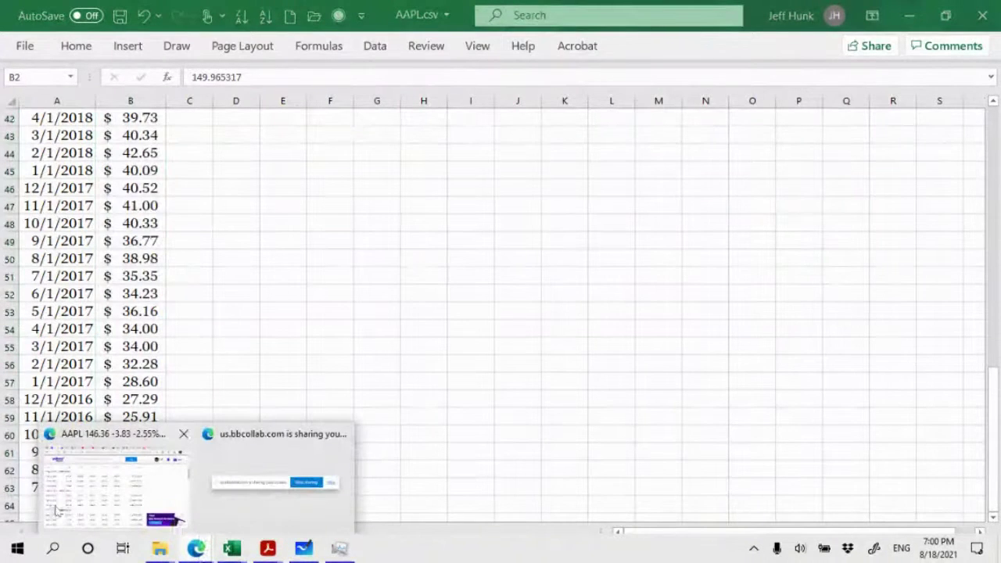
pyautogui.click(109, 485)
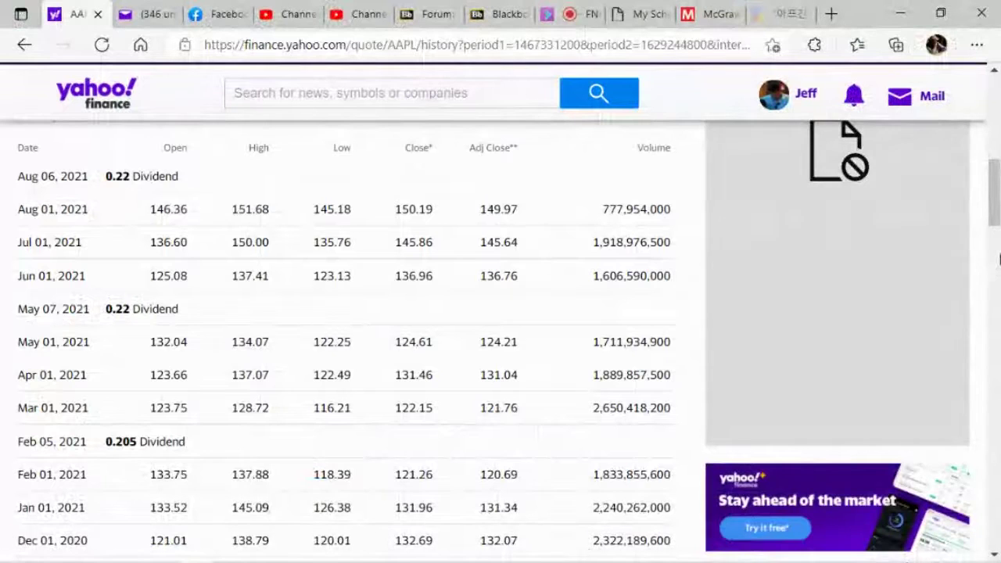
pyautogui.moveTo(996, 216); pyautogui.dragTo(997, 210)
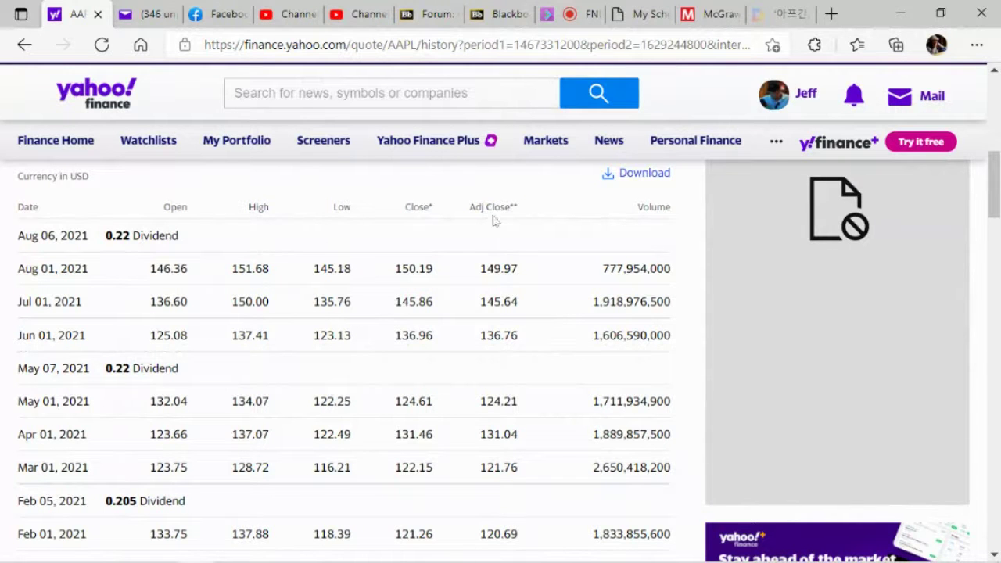
# Search Yahoo Finance for "am" and open the Amazon.com, Inc. (AMZN) quote page
pyautogui.click(339, 96)
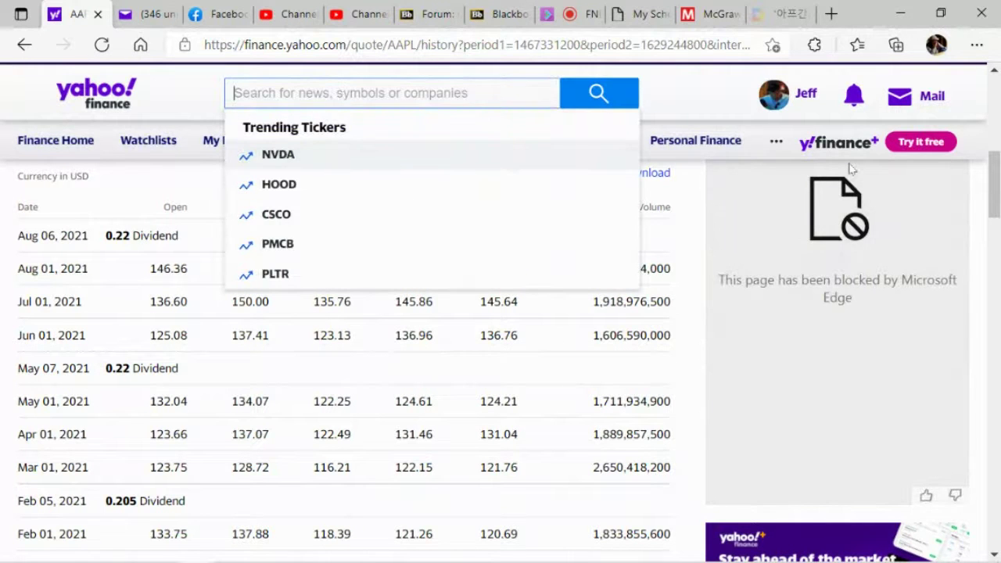
pyautogui.write('am')
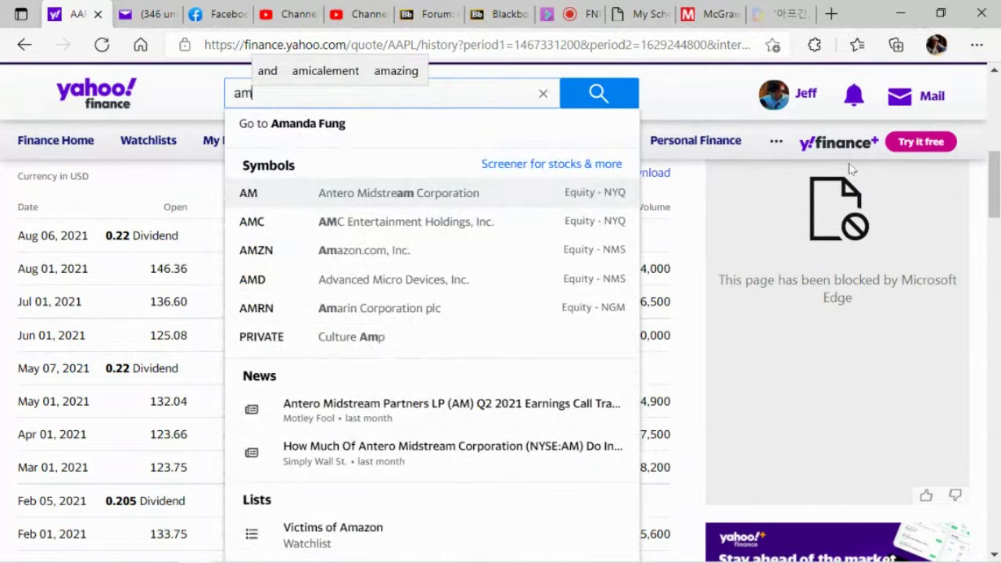
pyautogui.click(539, 252)
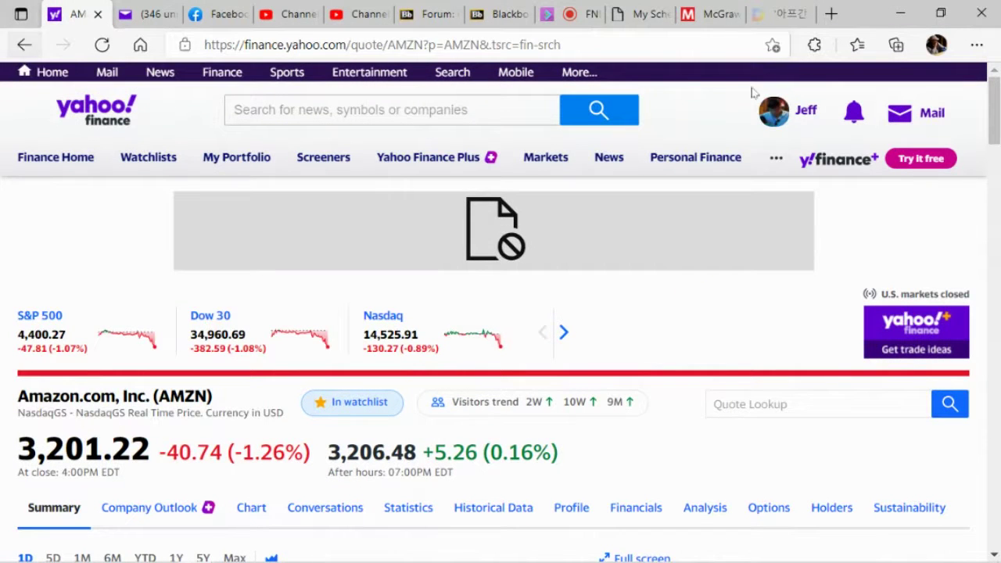
# Search Yahoo Finance for "brk" and open the Berkshire Hathaway class B (BRK-B) quote page
pyautogui.click(279, 107)
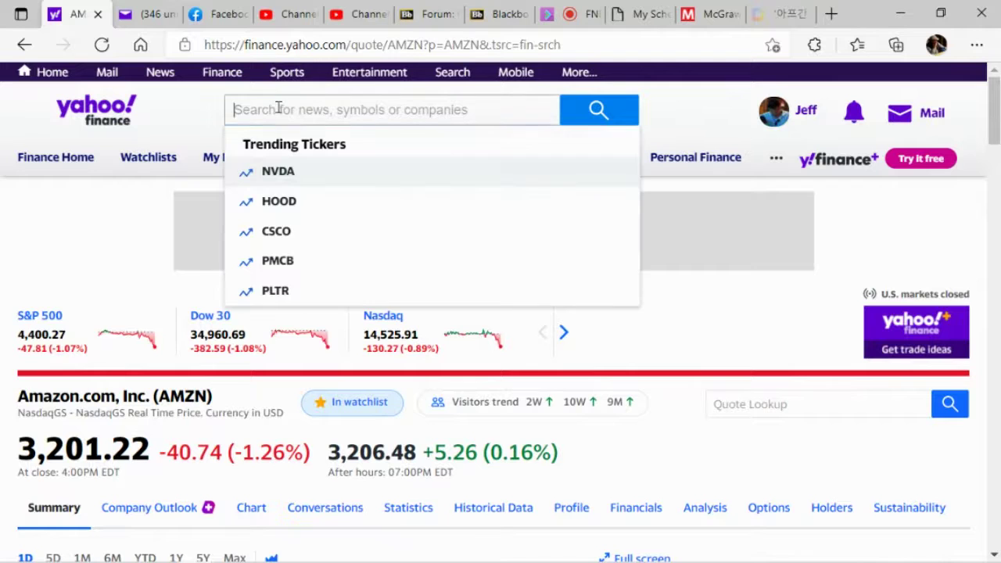
pyautogui.write('b')
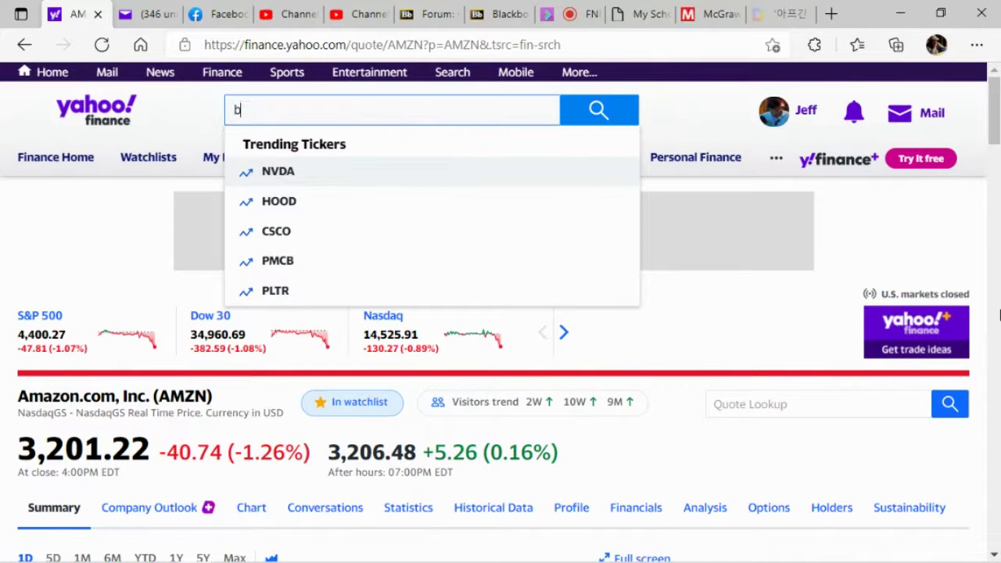
pyautogui.write('rk')
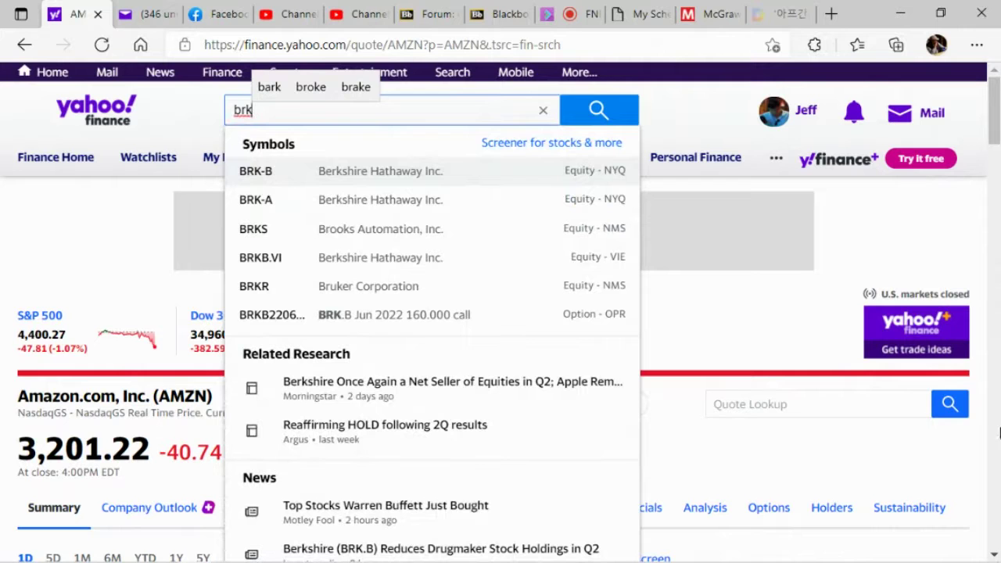
pyautogui.click(395, 172)
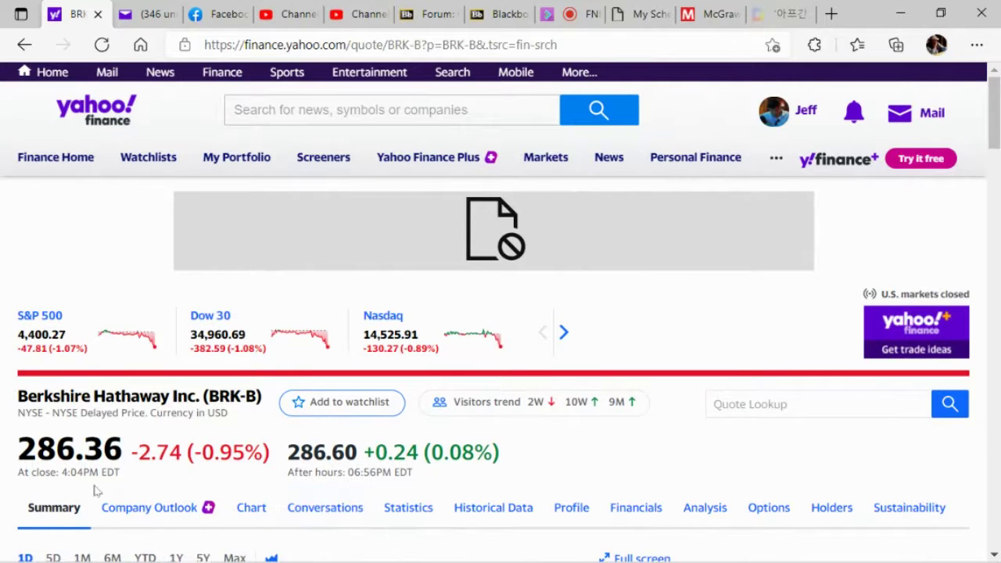
# Search for "brk" again, open the Berkshire Hathaway class A (BRK-A) quote and look over its summary figures
pyautogui.click(290, 100)
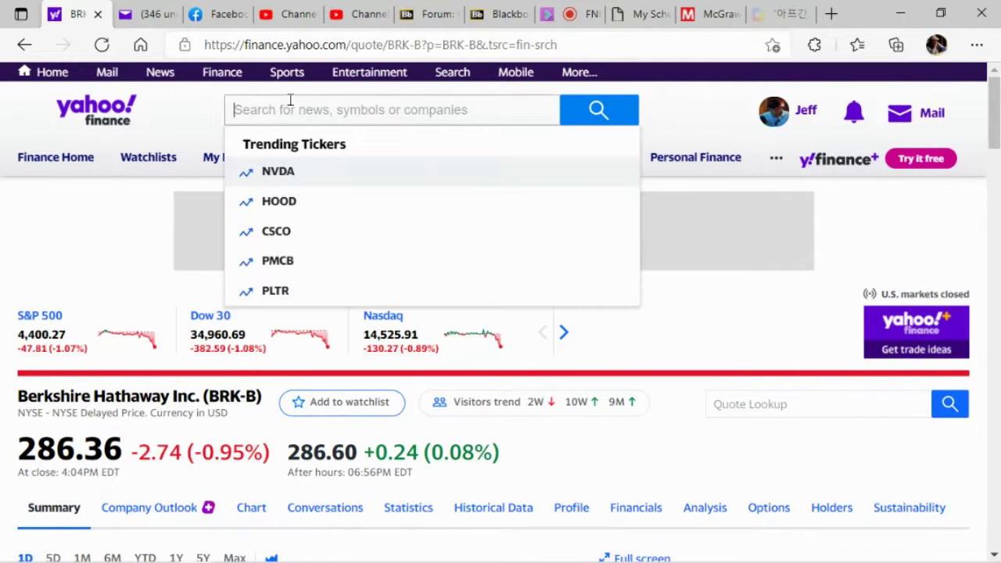
pyautogui.write('brk')
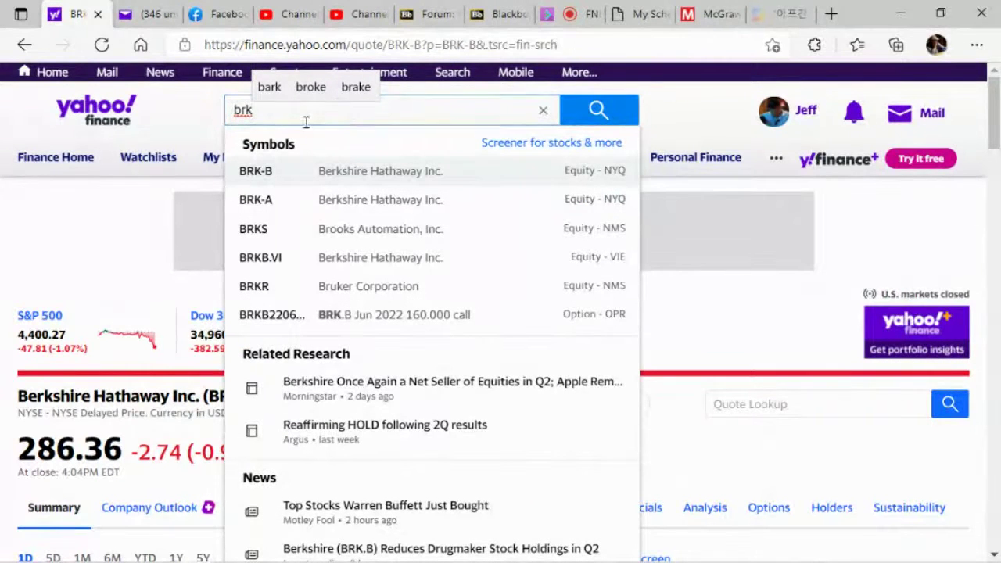
pyautogui.click(356, 199)
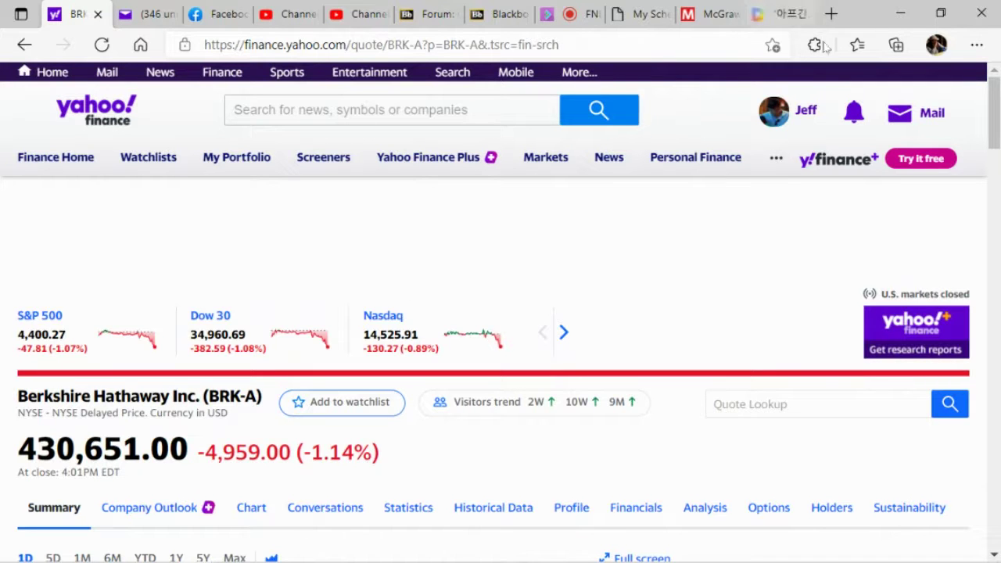
pyautogui.scroll(-5, 995, 138)
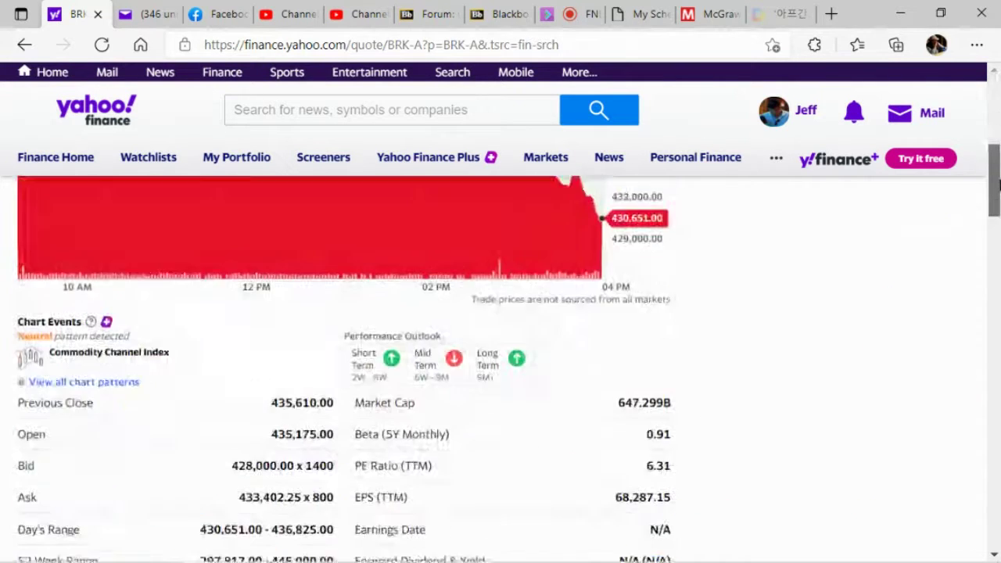
pyautogui.scroll(5, 995, 162)
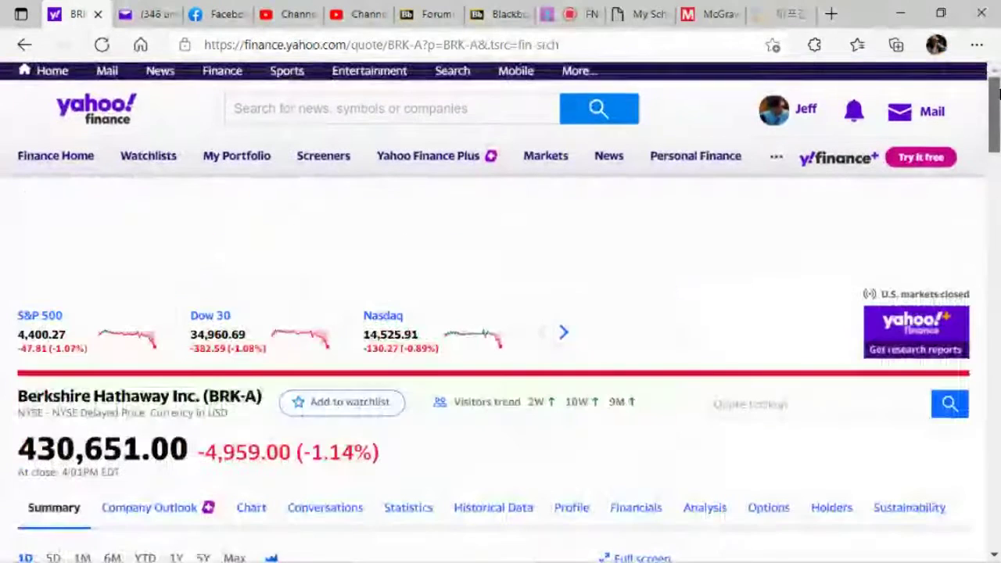
# Return to the Amazon.com (AMZN) quote page from the browsing history and look over its summary figures
pyautogui.click(24, 45)
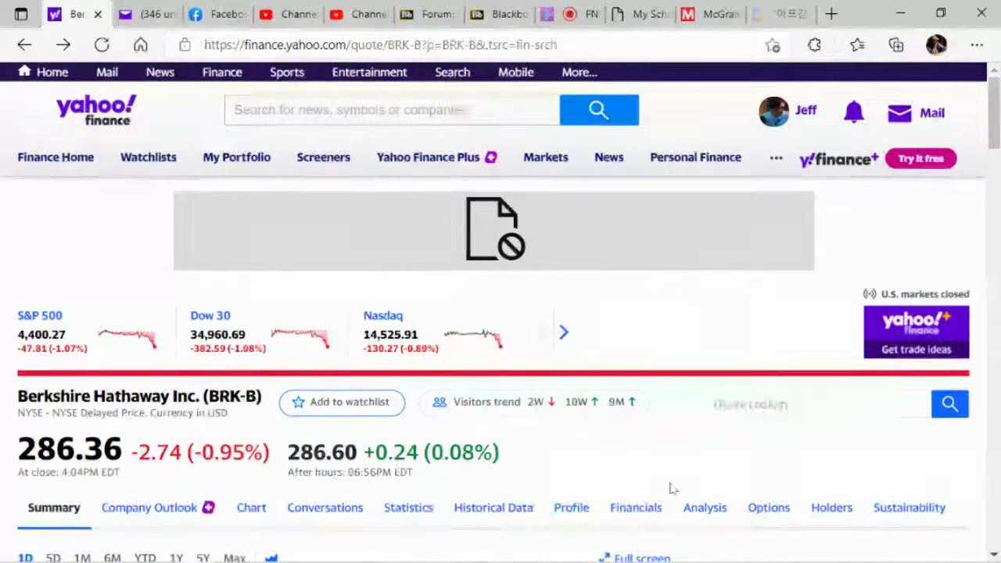
pyautogui.click(12, 56)
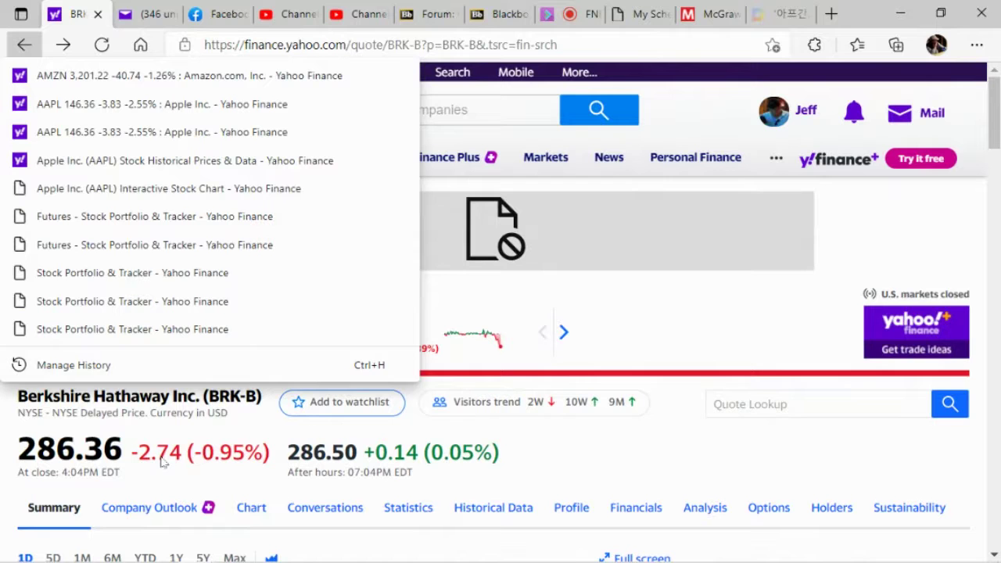
pyautogui.click(32, 77)
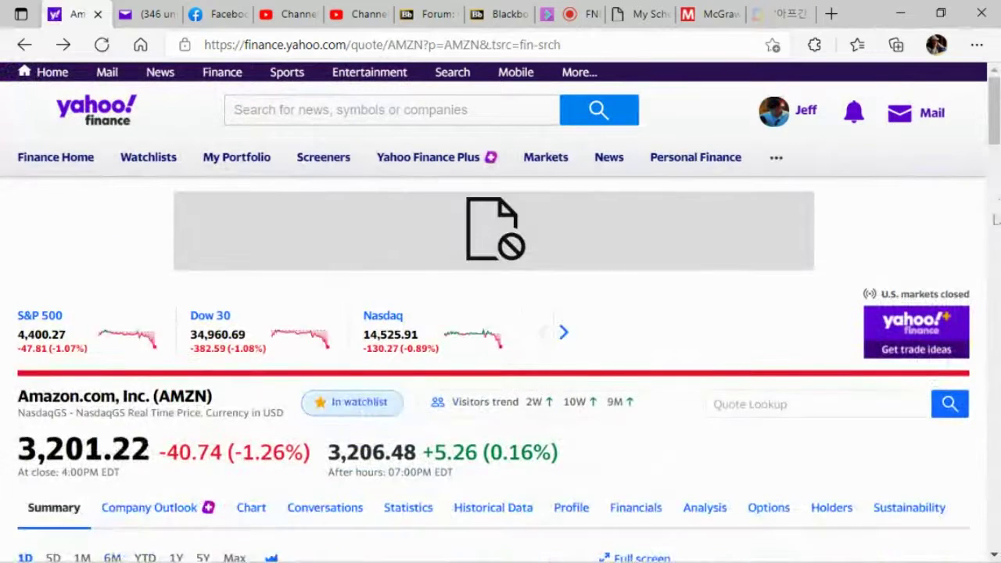
pyautogui.scroll(-6, 994, 307)
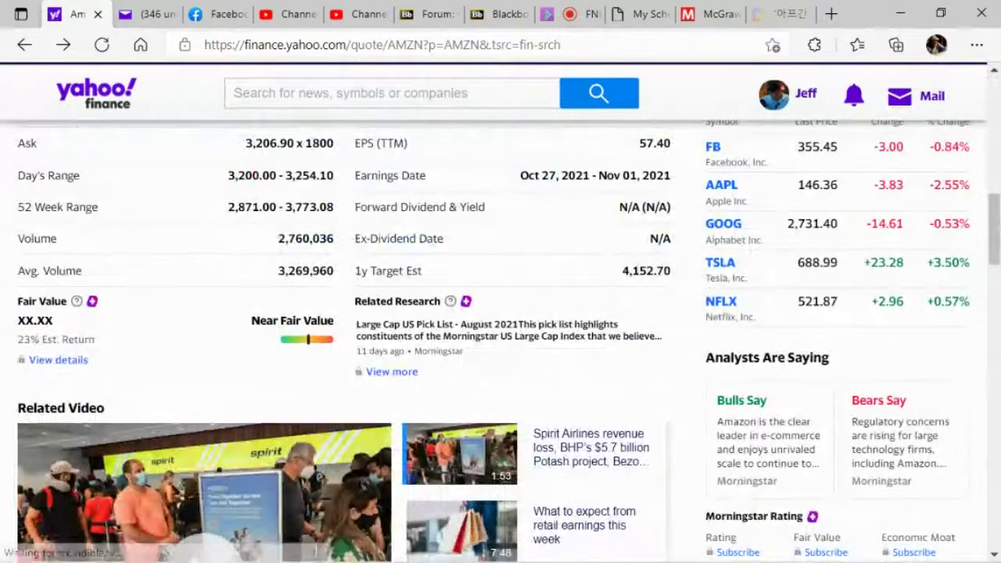
pyautogui.scroll(6, 997, 204)
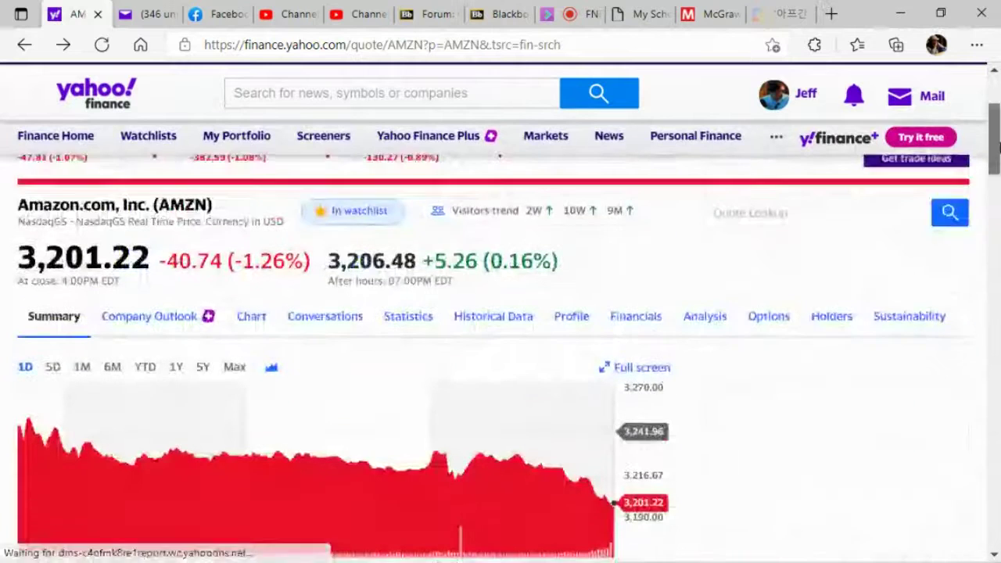
pyautogui.scroll(-1, 704, 196)
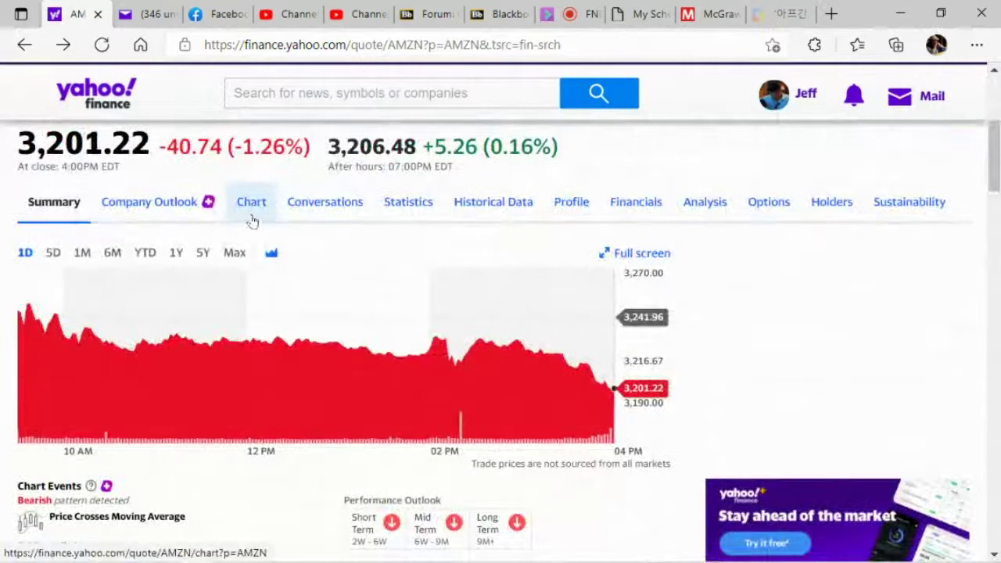
# View Amazon's interactive price chart and open its Historical Data page
pyautogui.click(252, 222)
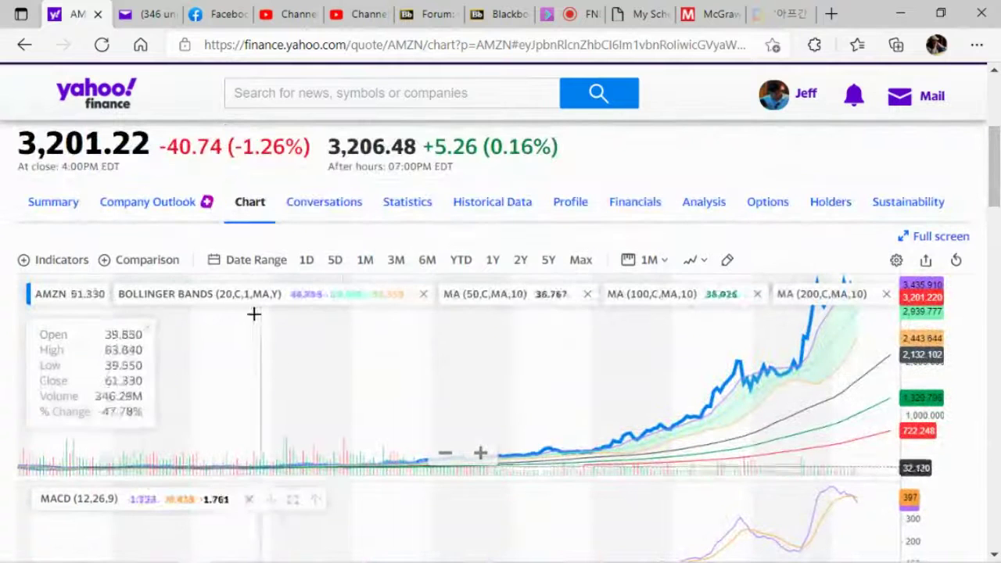
pyautogui.click(492, 202)
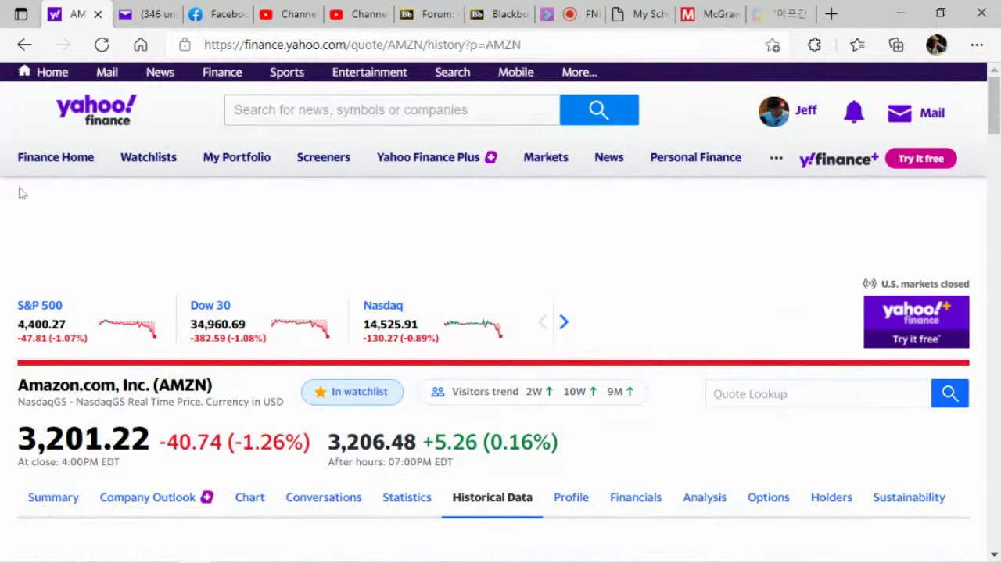
# Go back to Amazon's summary page to check its statistics, and return to the Apple (AAPL) Historical Data page
pyautogui.click(24, 44)
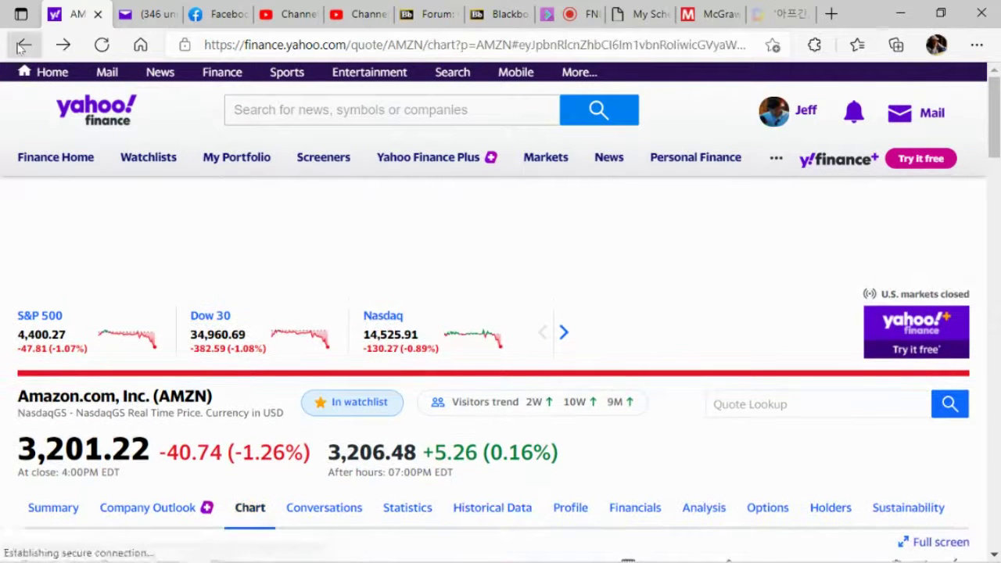
pyautogui.click(23, 44)
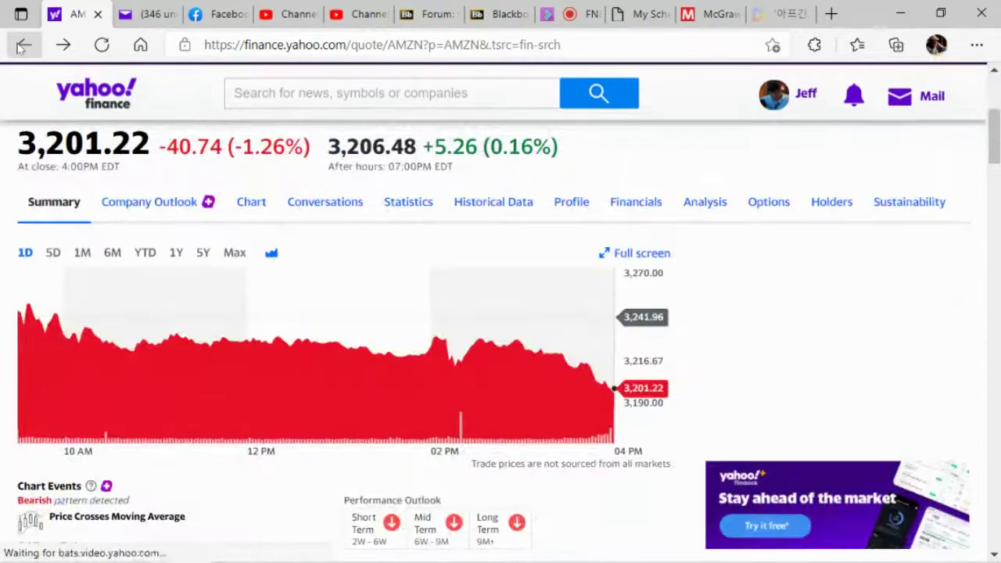
pyautogui.click(64, 45)
pyautogui.click(63, 45)
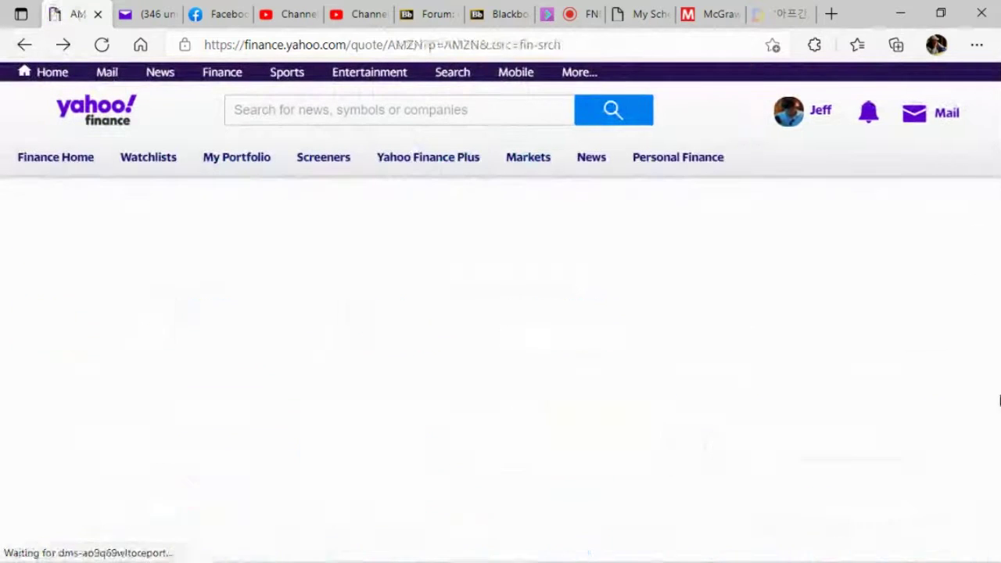
pyautogui.click(990, 222)
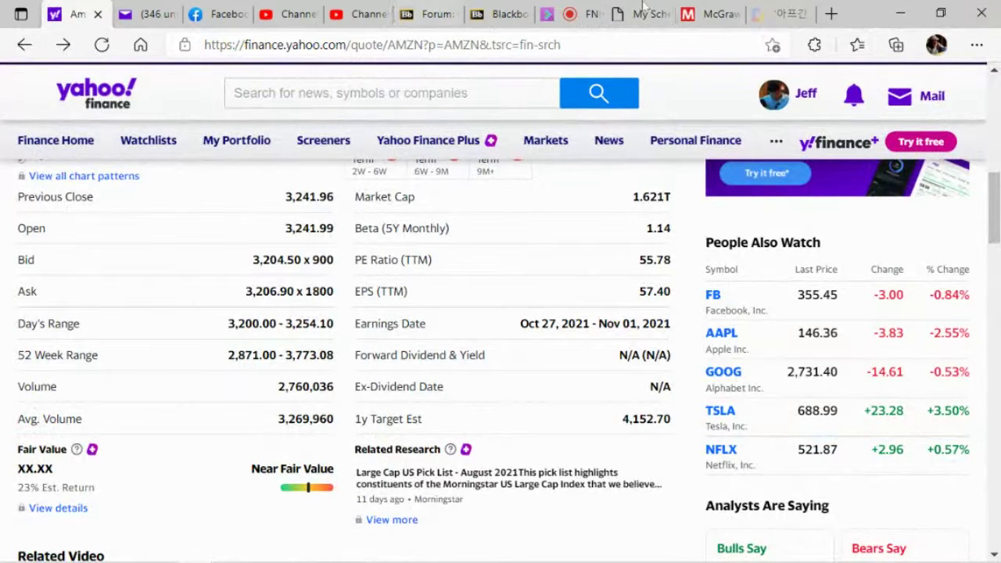
pyautogui.click(21, 45)
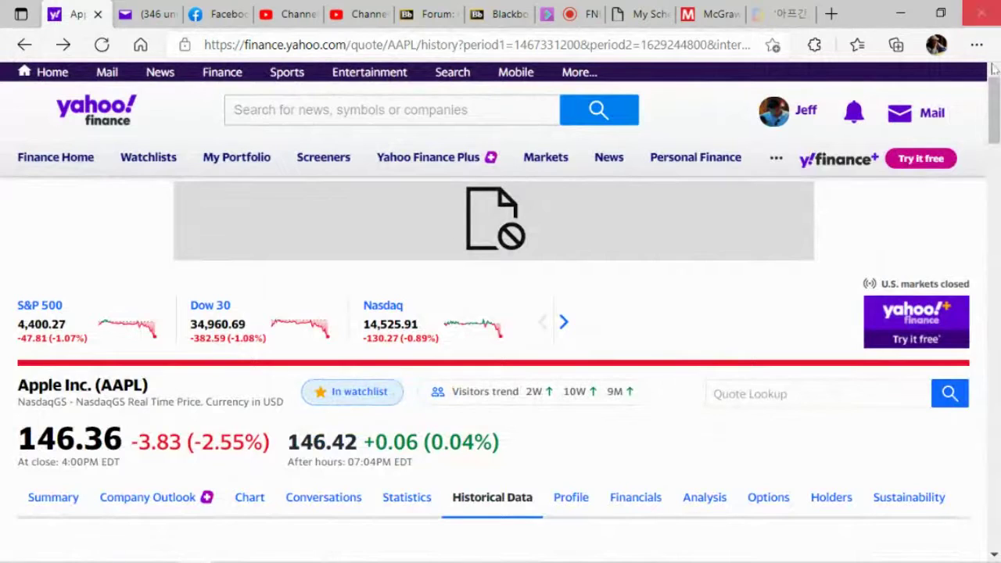
# Switch from Yahoo Finance to the AAPL.csv workbook in Excel and return to the start of the Sheet1 price list
pyautogui.moveTo(993, 89); pyautogui.dragTo(997, 189)
pyautogui.moveTo(234, 551)
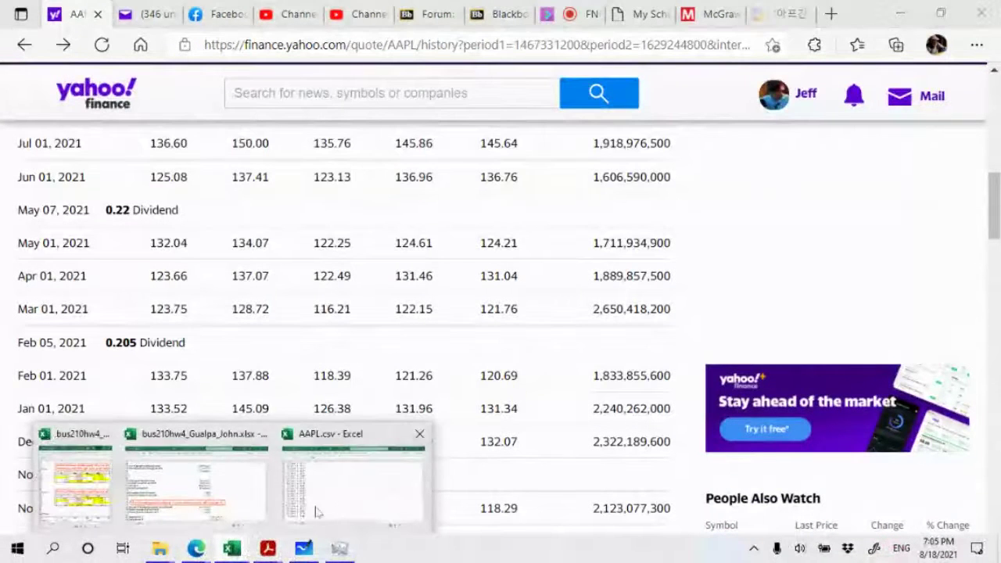
pyautogui.click(364, 469)
pyautogui.click(751, 399)
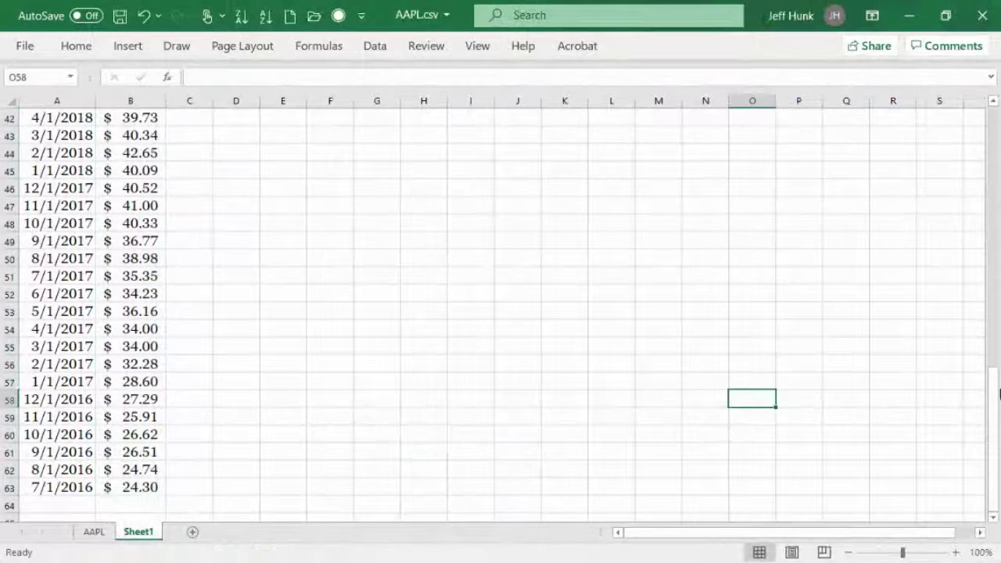
pyautogui.moveTo(993, 422); pyautogui.dragTo(1000, 160)
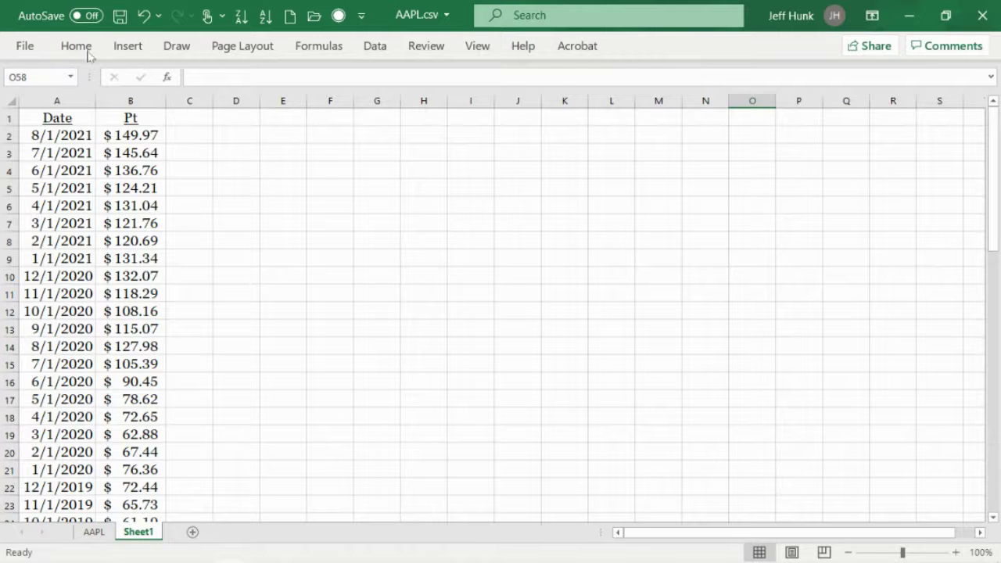
pyautogui.click(121, 50)
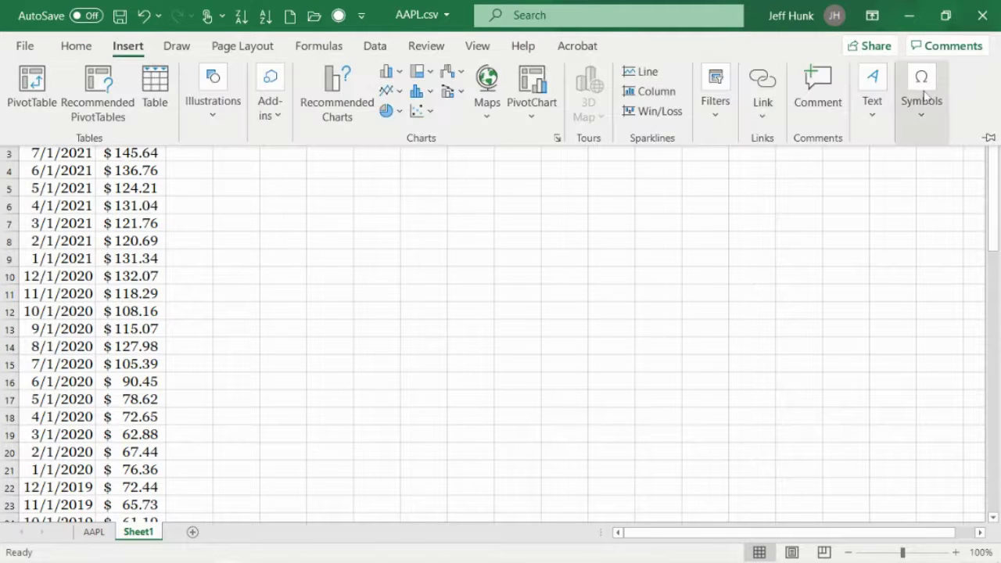
pyautogui.press('Escape')
# Copy the Pt header from B1 into C1 and change the copied header to "rt"
pyautogui.click(126, 119)
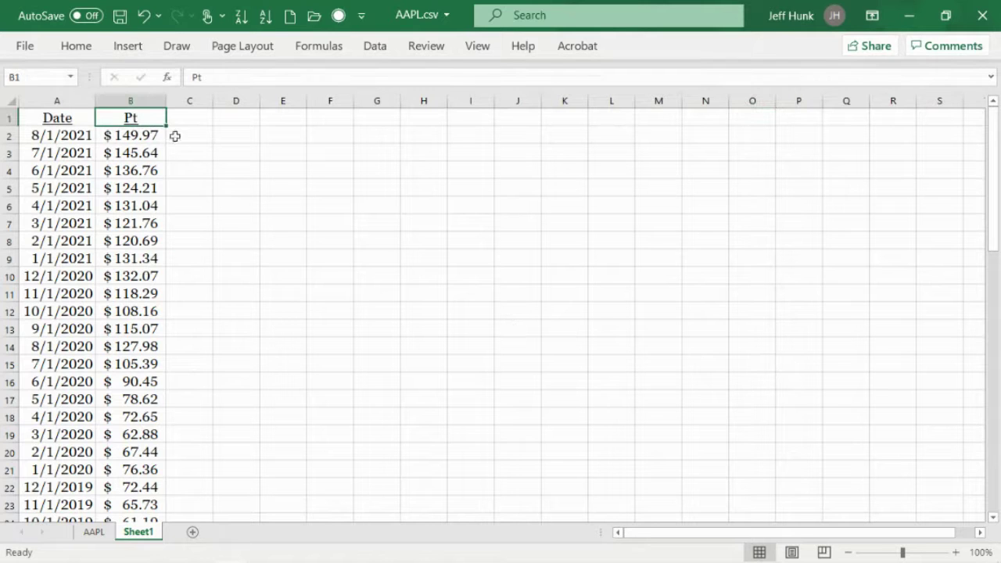
pyautogui.moveTo(165, 126); pyautogui.dragTo(210, 120)
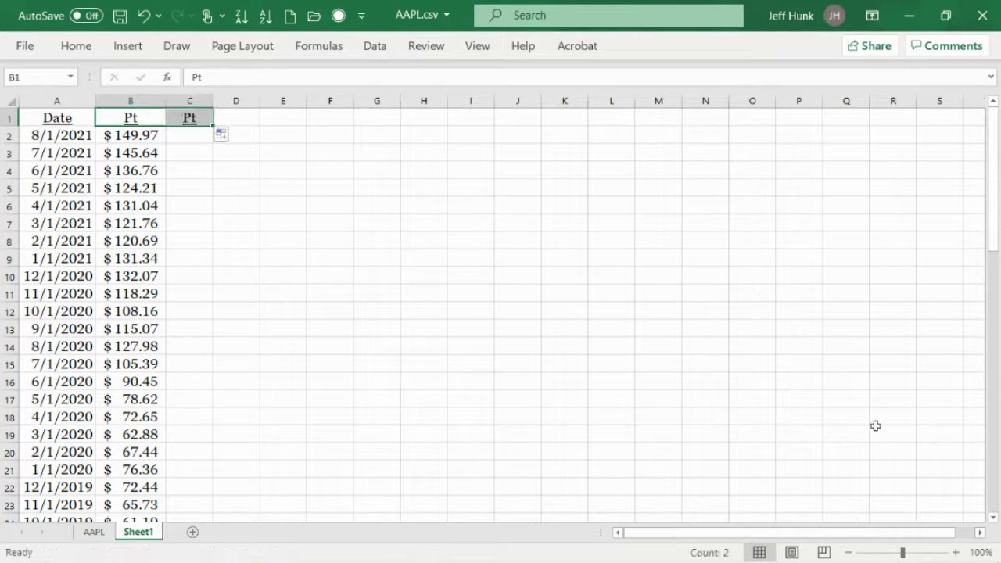
pyautogui.click(189, 117)
pyautogui.doubleClick(197, 76)
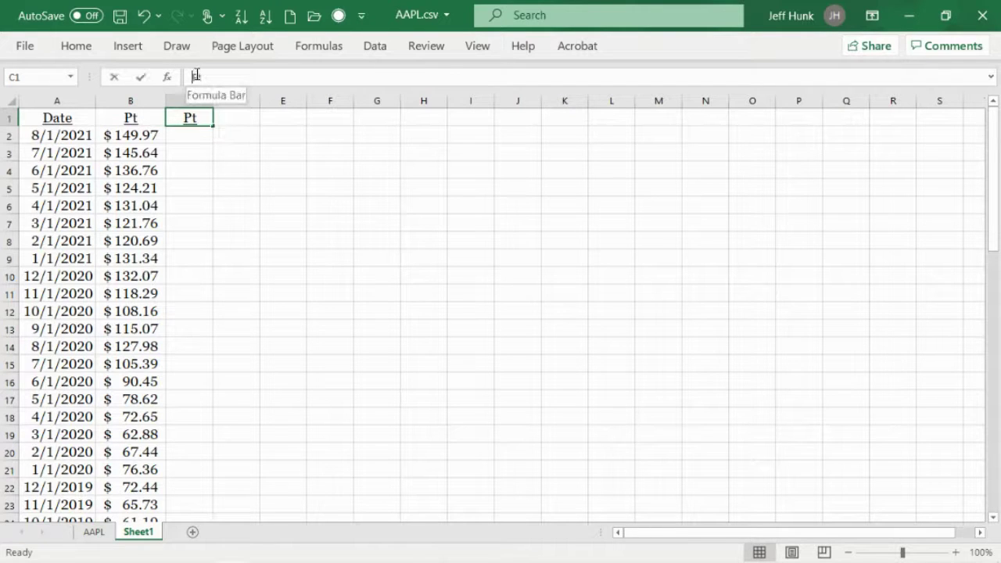
pyautogui.doubleClick(197, 76)
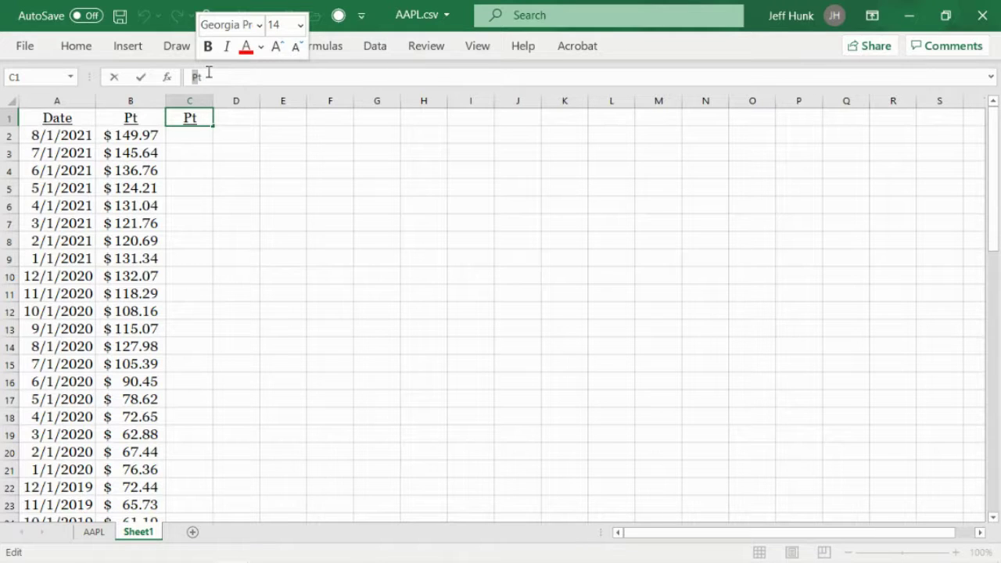
pyautogui.doubleClick(190, 117)
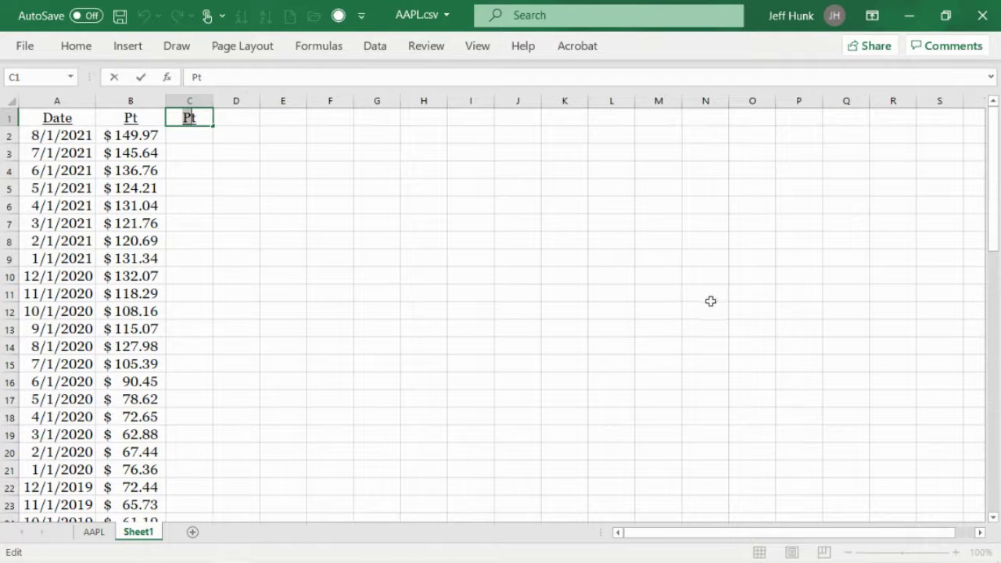
pyautogui.write('rt')
pyautogui.moveTo(422, 561)
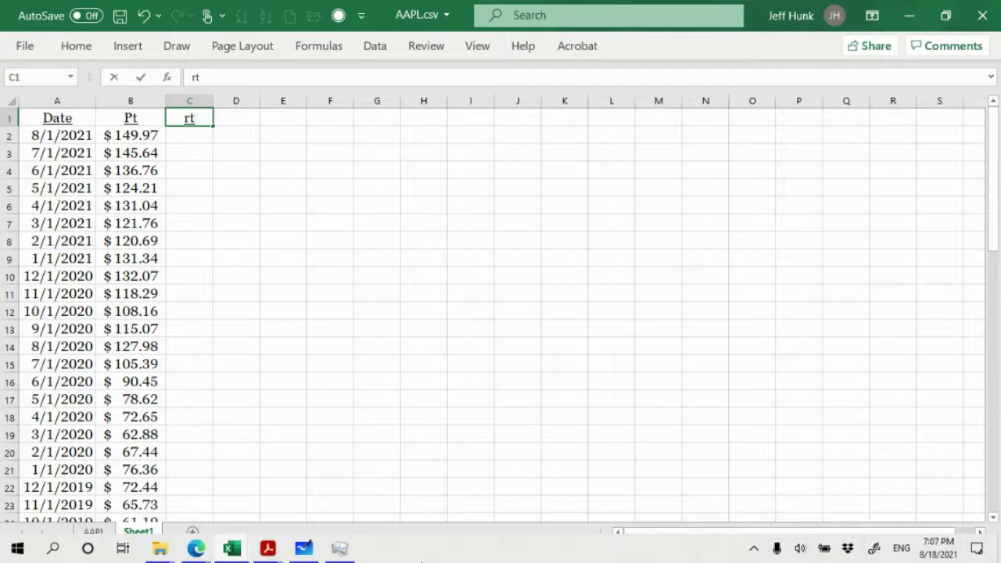
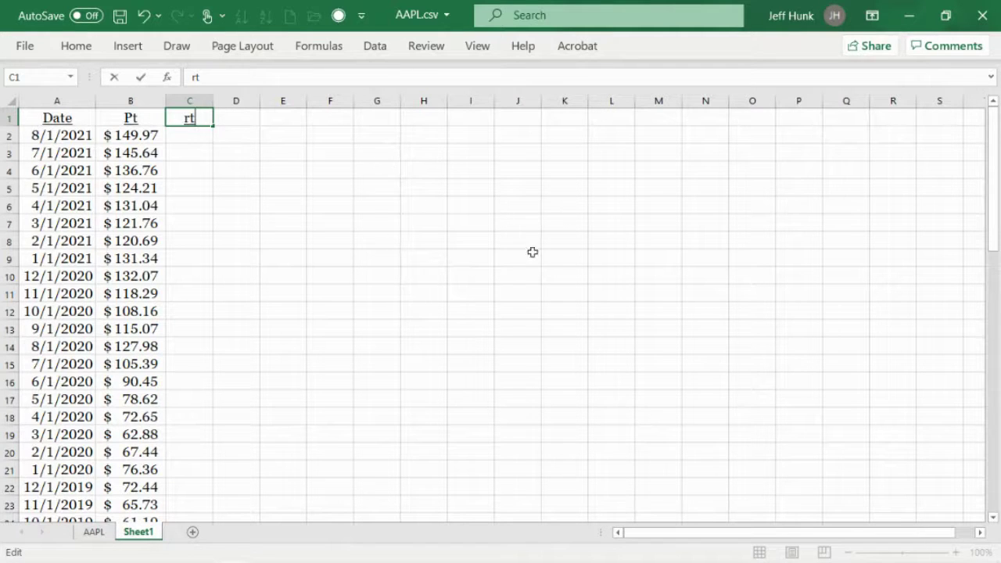
pyautogui.click(185, 138)
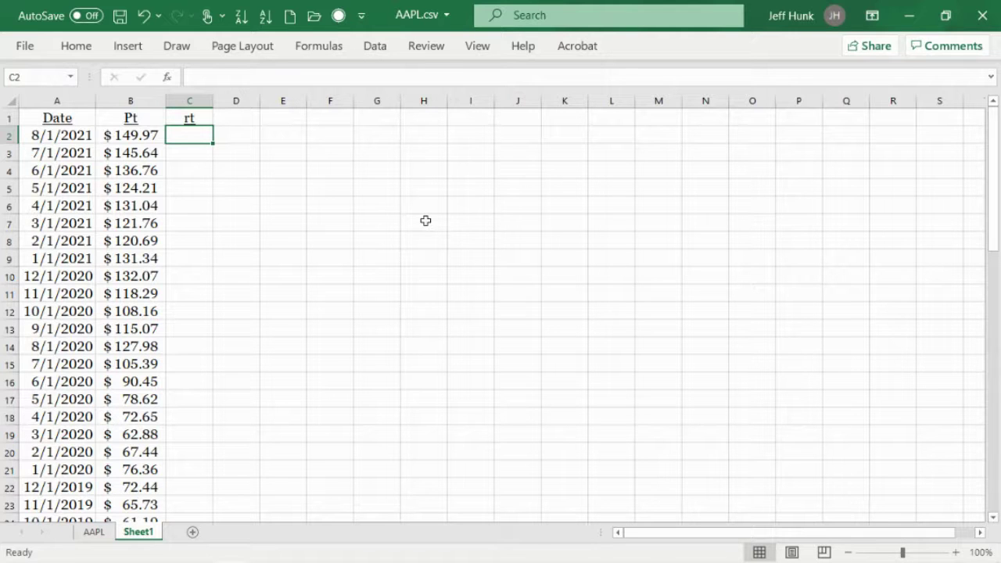
# Look through the Bond Valuation PDF and the lecture notes, bus210, USB and fnb100 folders, and return to the AAPL.csv workbook
pyautogui.moveTo(126, 559)
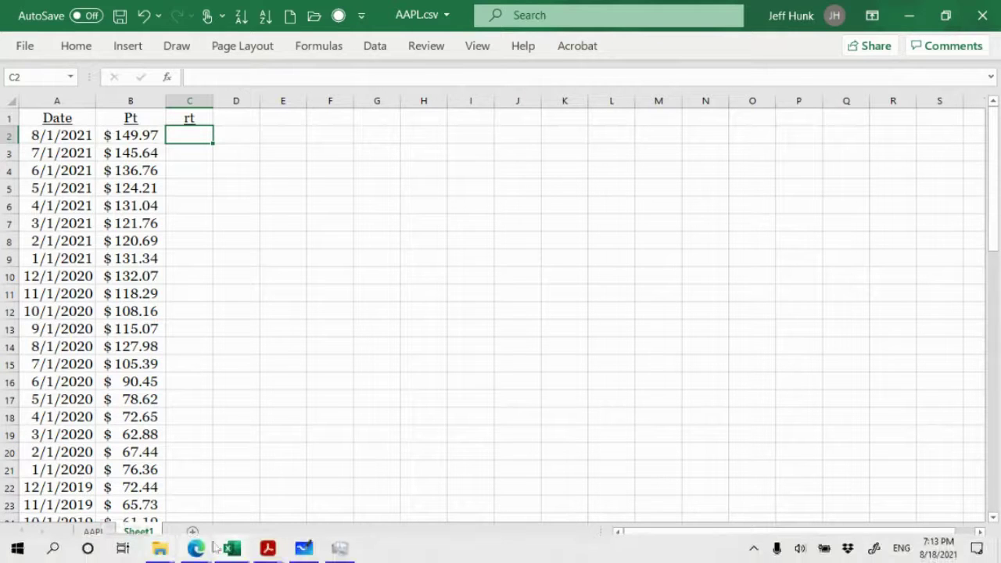
pyautogui.moveTo(267, 550)
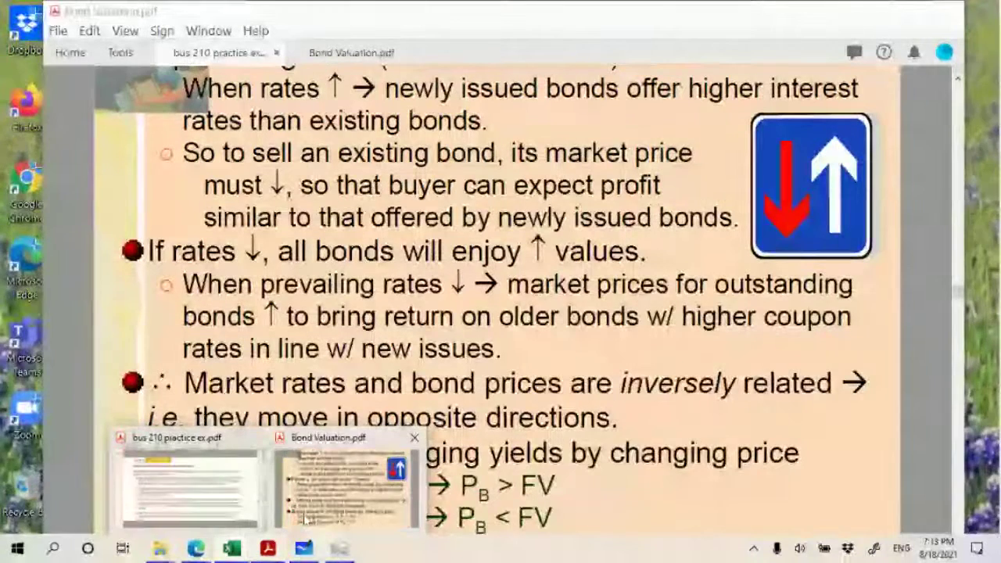
pyautogui.click(344, 486)
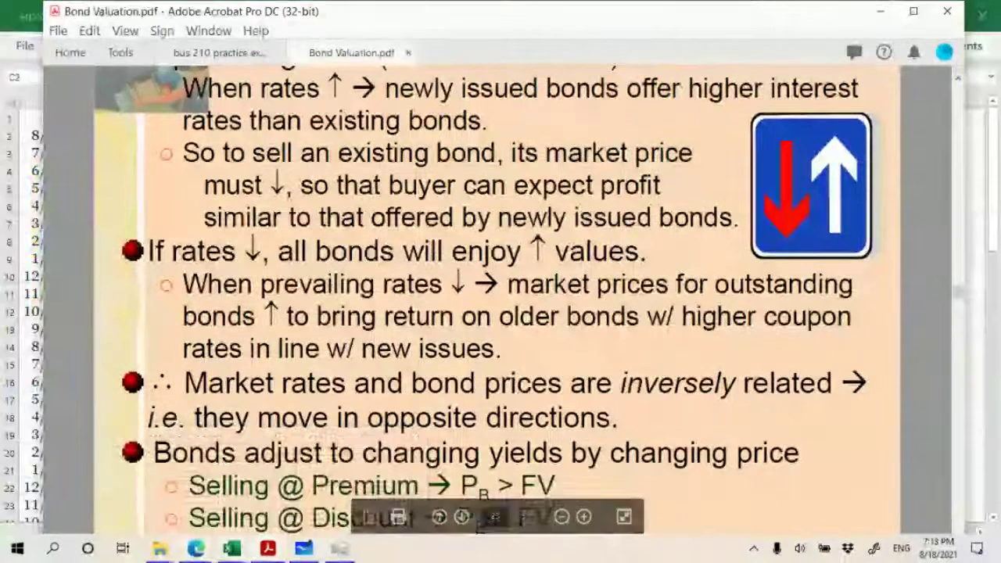
pyautogui.moveTo(154, 554)
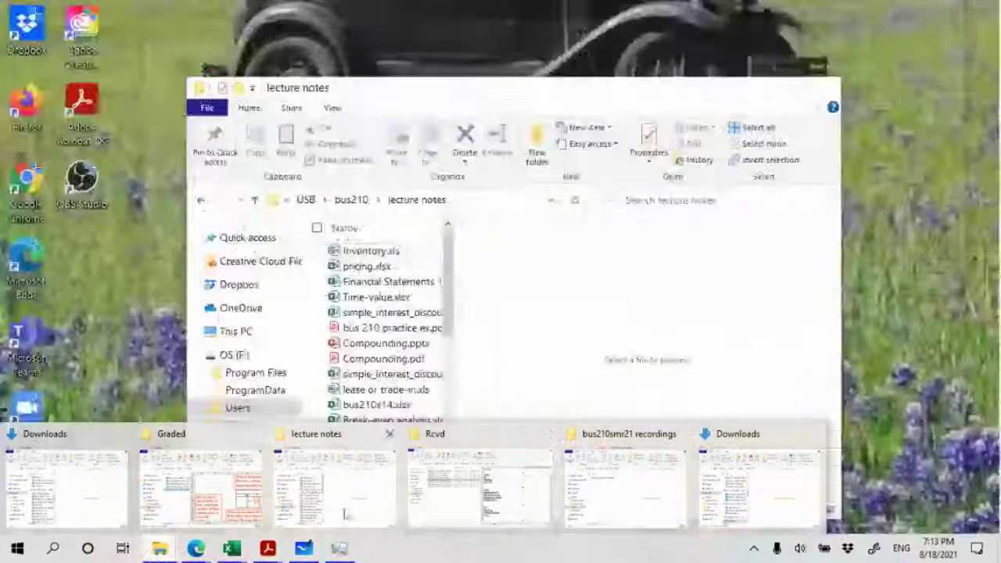
pyautogui.click(344, 501)
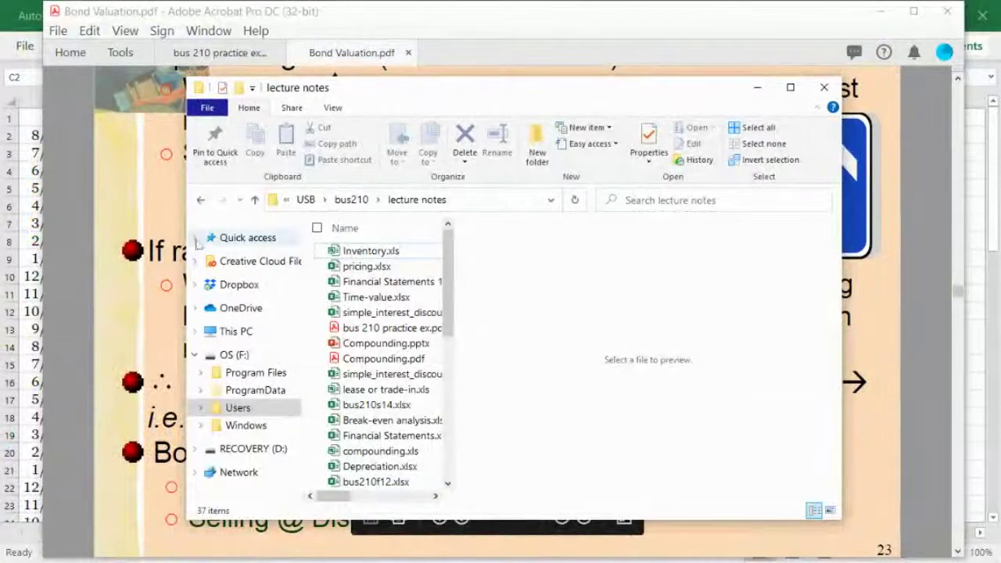
pyautogui.click(201, 200)
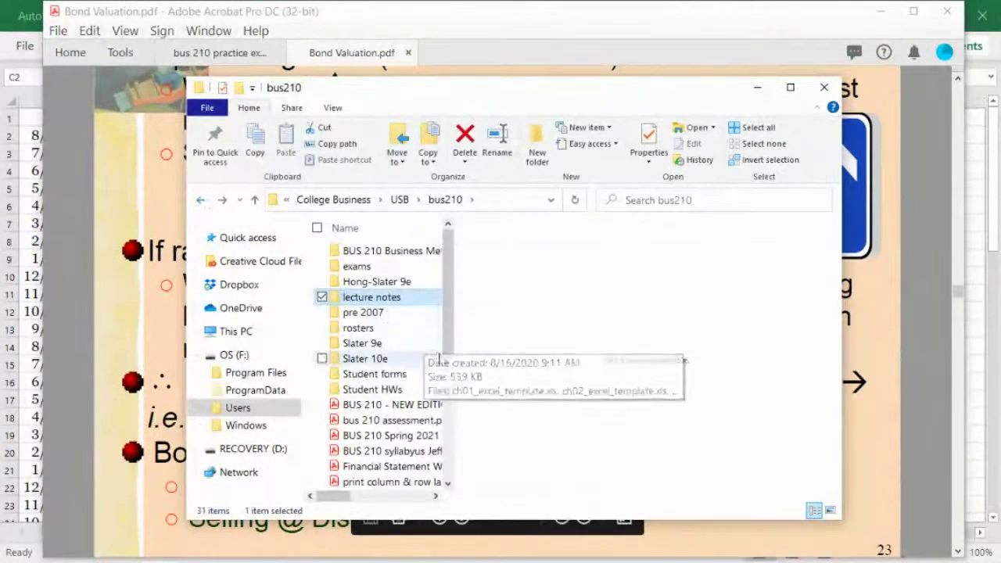
pyautogui.click(198, 201)
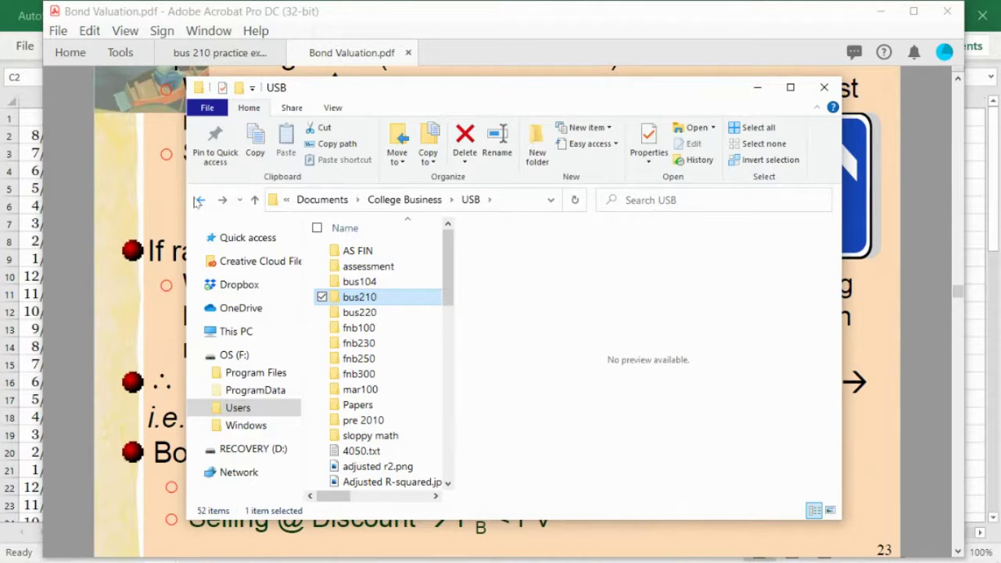
pyautogui.doubleClick(356, 328)
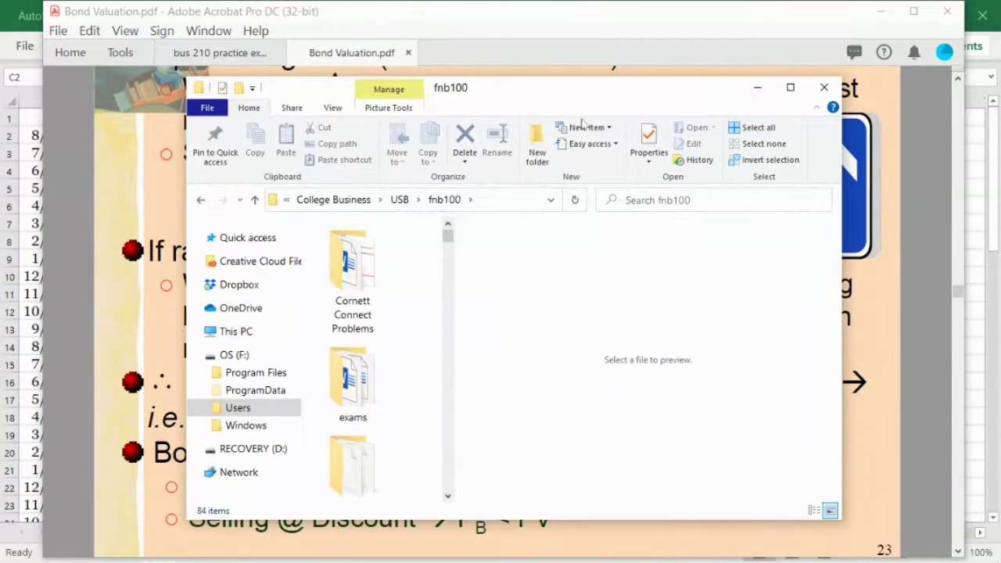
pyautogui.click(757, 87)
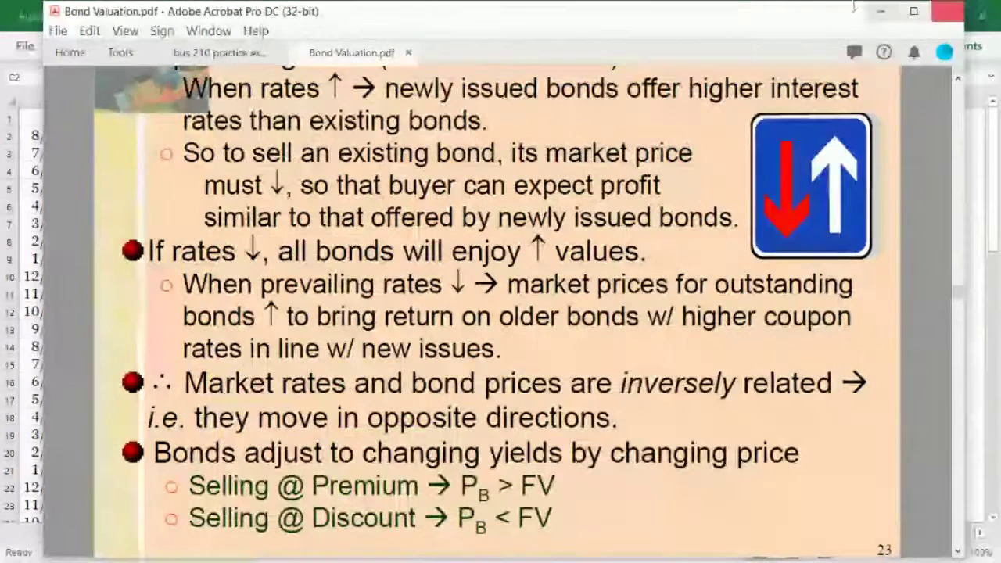
pyautogui.click(881, 11)
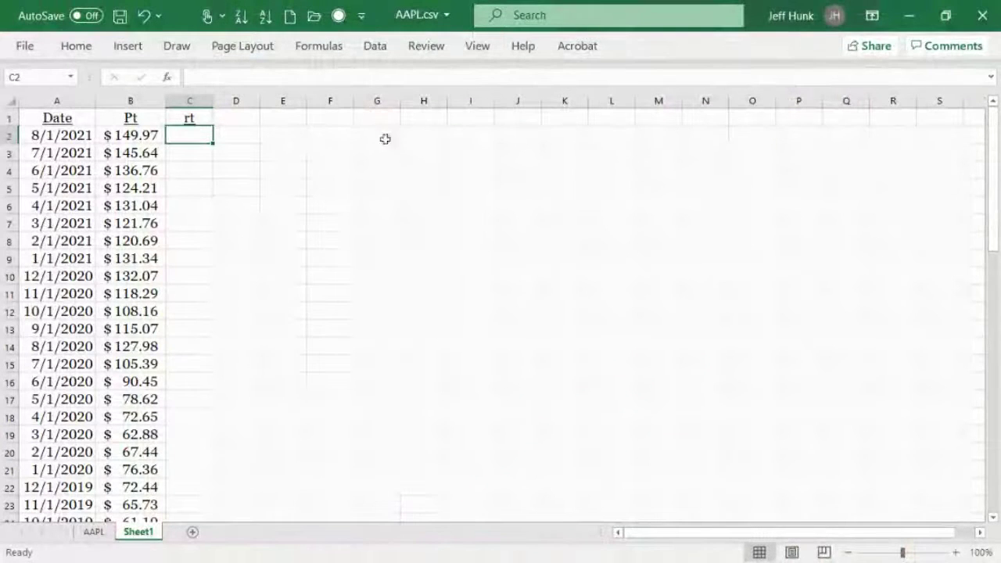
# Insert a new equation on Sheet1, replace its placeholder with "r" and widen the equation box
pyautogui.click(317, 135)
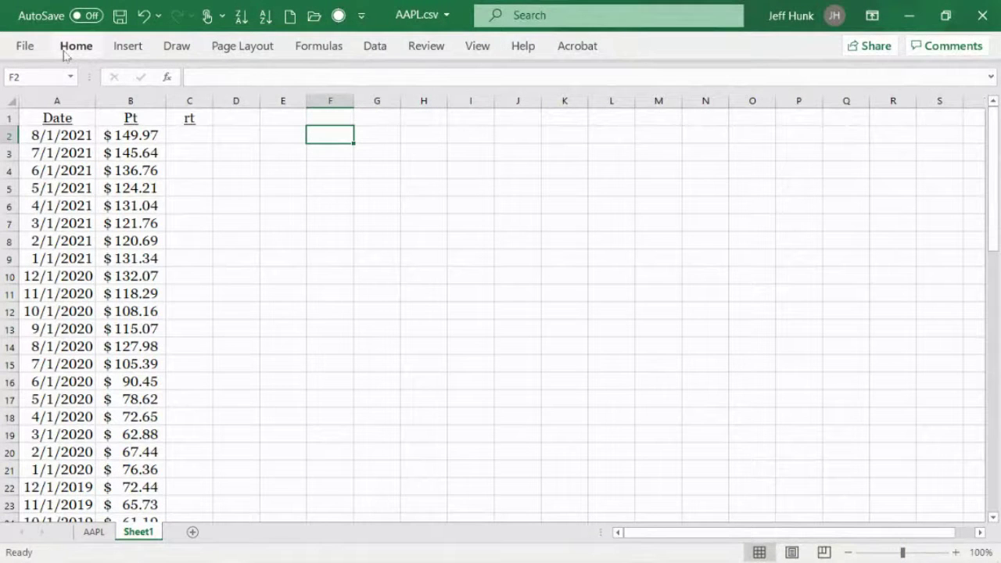
pyautogui.click(128, 48)
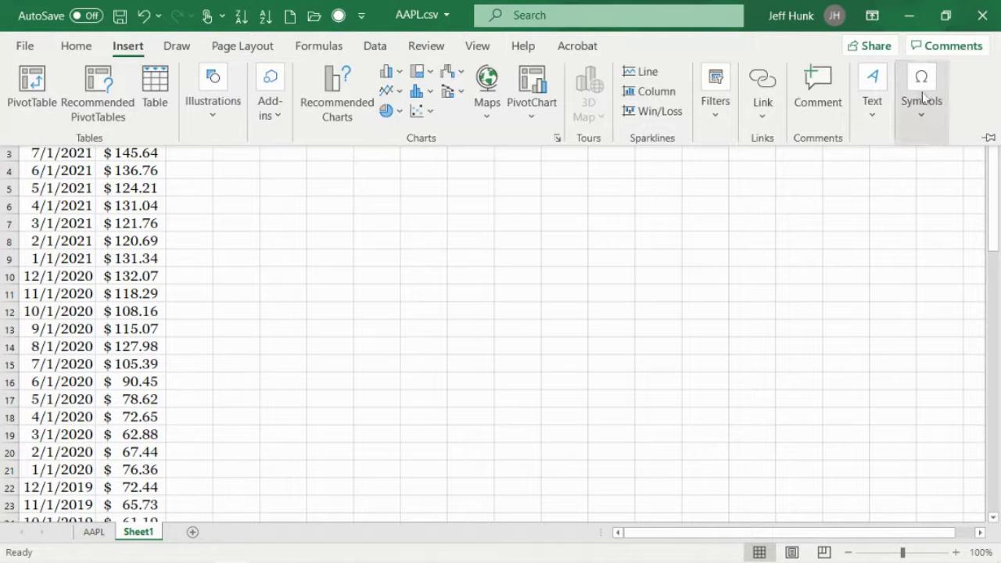
pyautogui.click(920, 100)
pyautogui.click(924, 173)
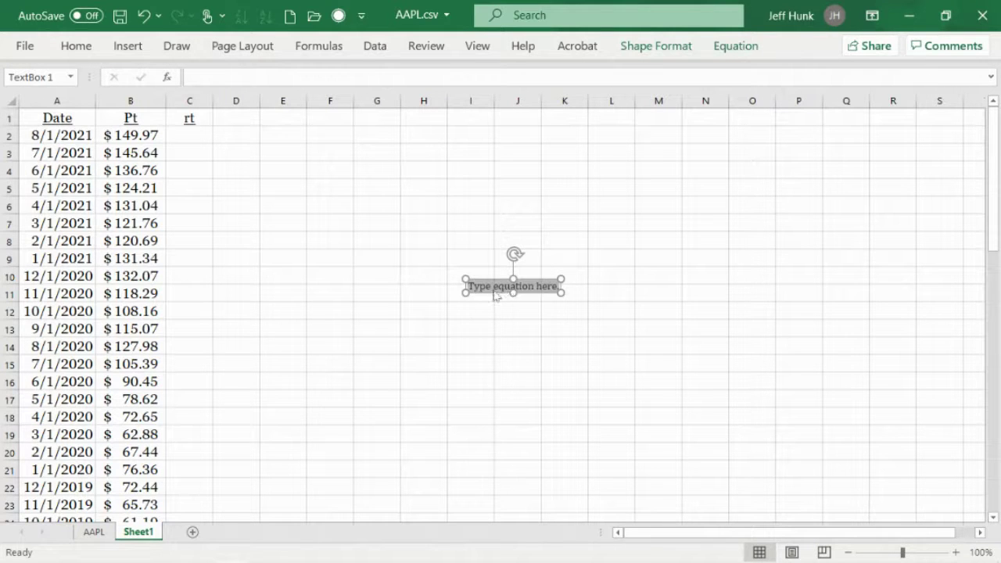
pyautogui.press('BackSpace')
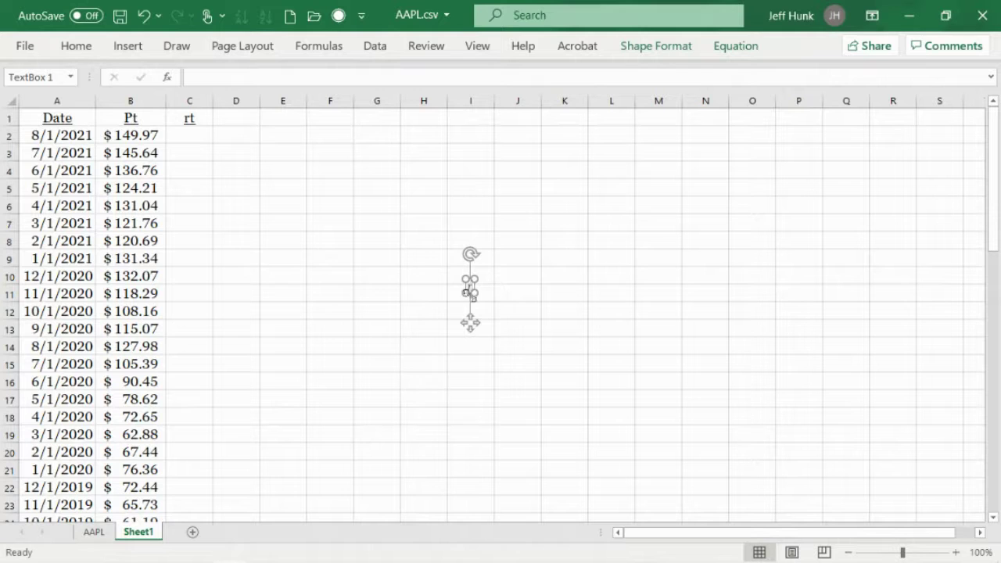
pyautogui.moveTo(473, 292); pyautogui.dragTo(499, 335)
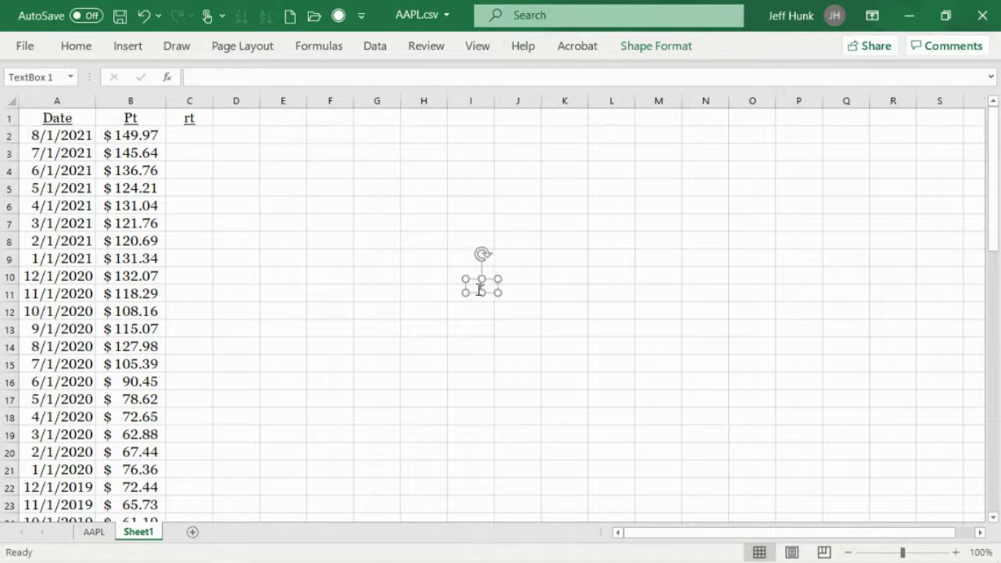
pyautogui.click(483, 287)
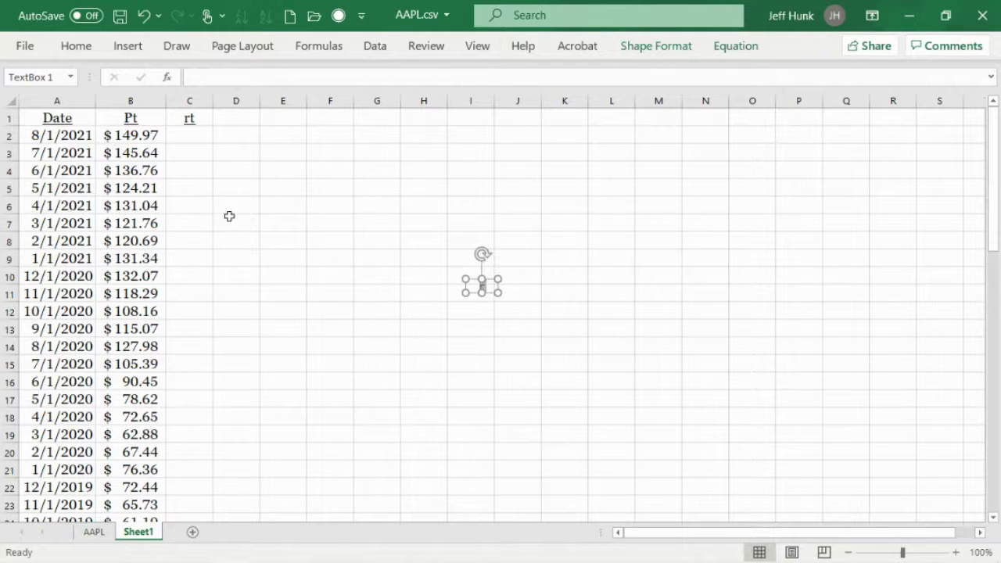
# Enlarge the r in the equation box to font size 36
pyautogui.rightClick(486, 286)
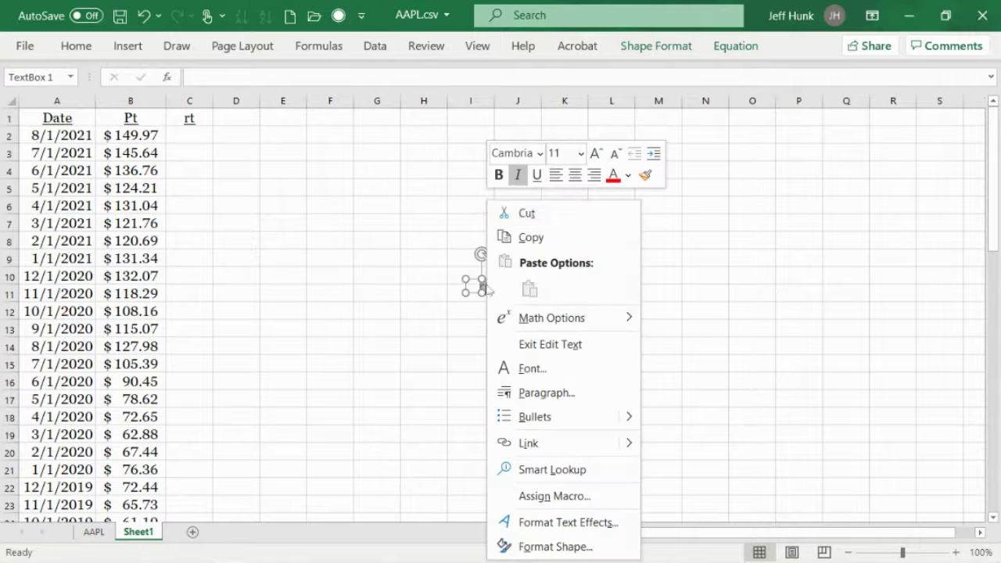
pyautogui.click(597, 153)
pyautogui.click(597, 153)
pyautogui.click(597, 153)
pyautogui.click(596, 153)
pyautogui.click(596, 153)
pyautogui.click(596, 153)
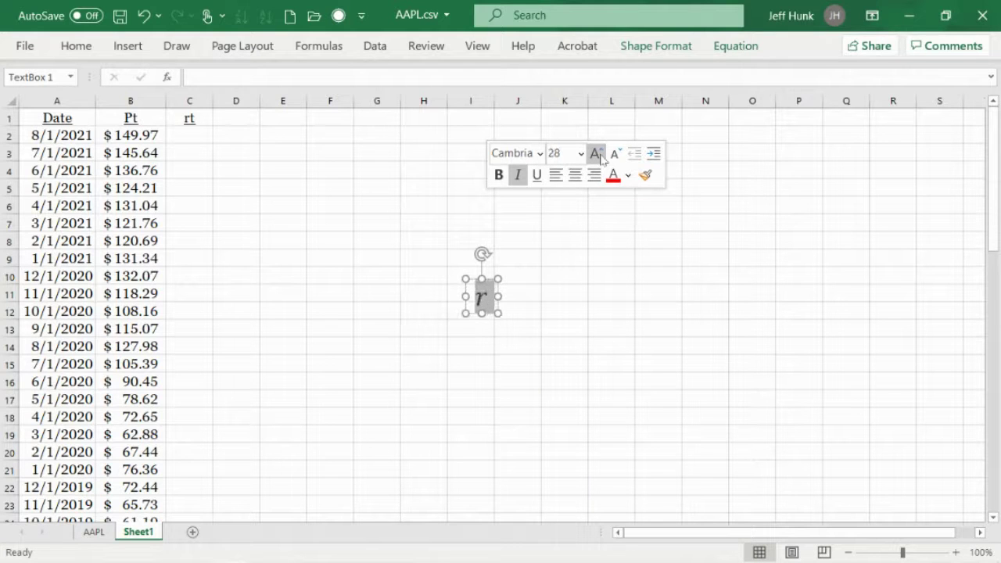
pyautogui.click(596, 153)
pyautogui.click(596, 154)
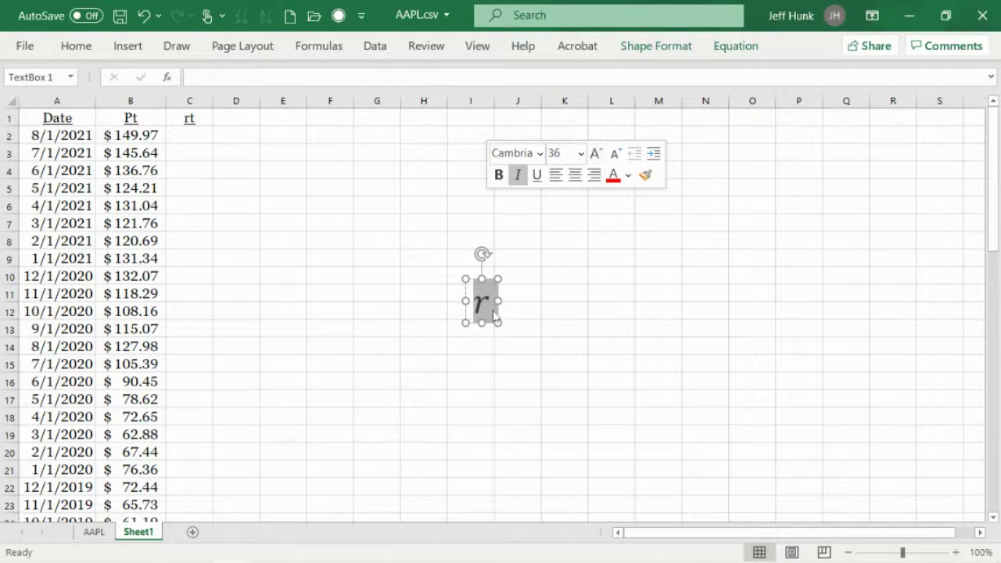
# Insert a subscript structure before the r in the equation and fill it with base "r" and subscript "t"
pyautogui.click(486, 305)
pyautogui.doubleClick(485, 305)
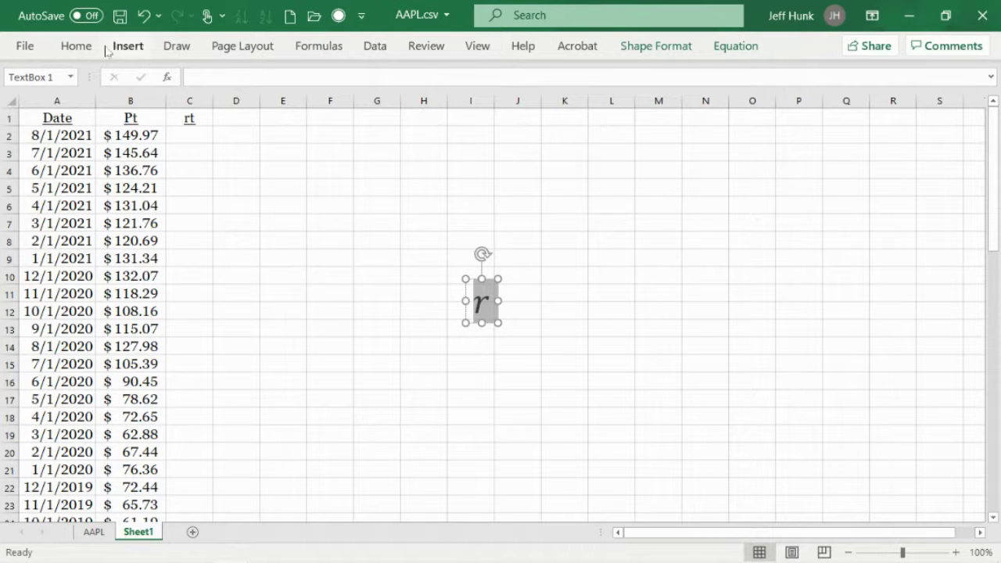
pyautogui.click(732, 47)
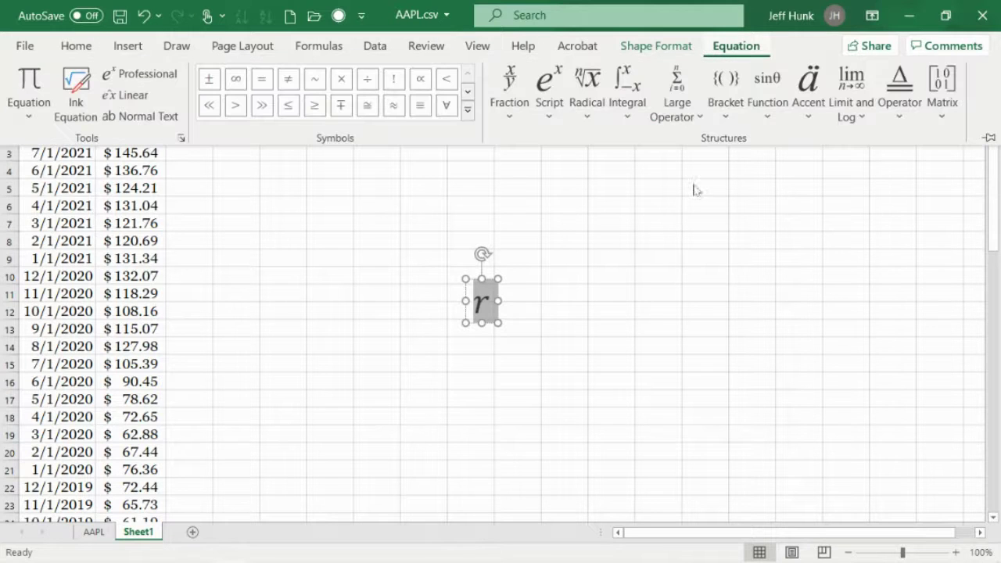
pyautogui.click(557, 97)
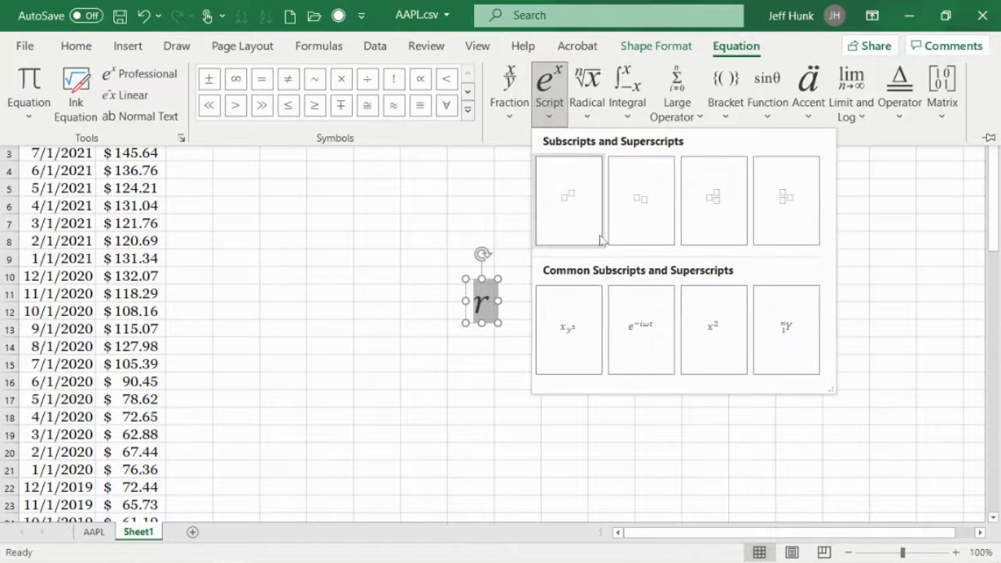
pyautogui.click(647, 210)
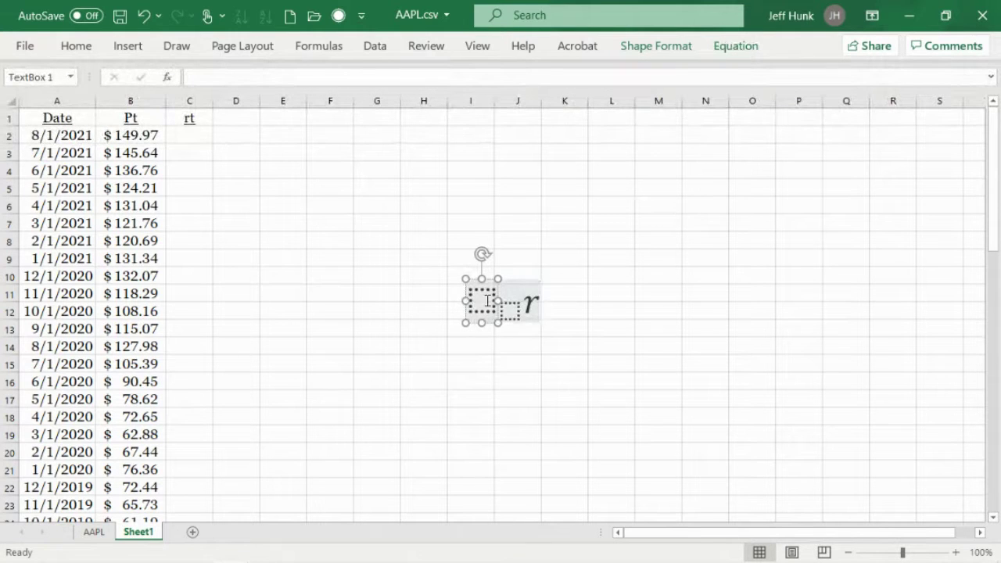
pyautogui.click(483, 301)
pyautogui.write('r')
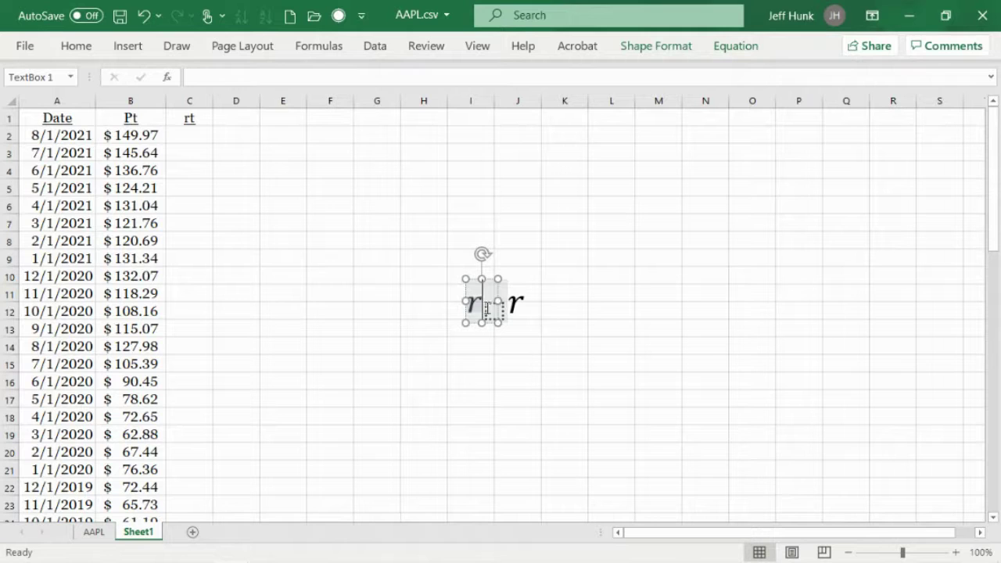
pyautogui.press('Right')
pyautogui.write('t')
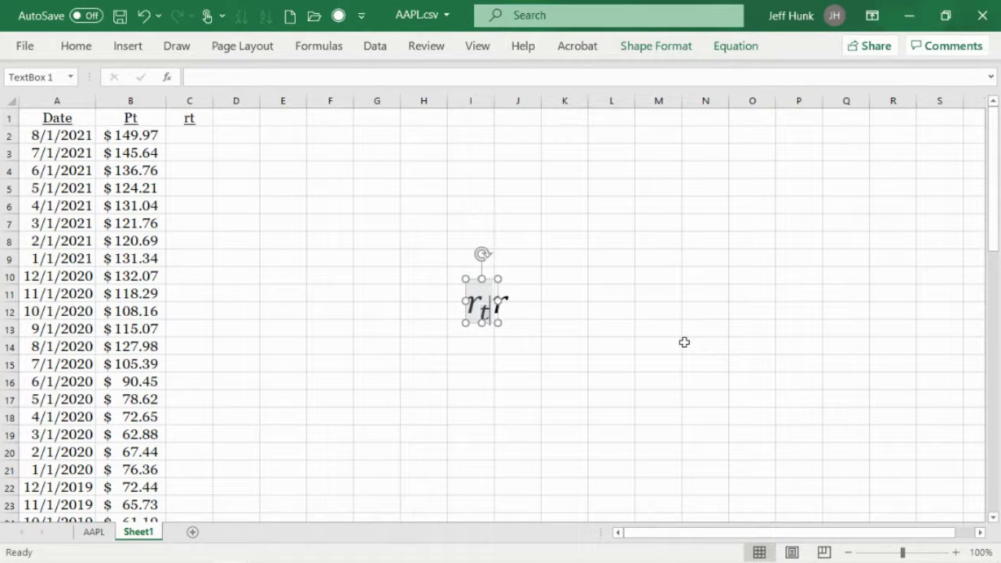
# Add an equals sign after the subscripted r term in the equation
pyautogui.write('-')
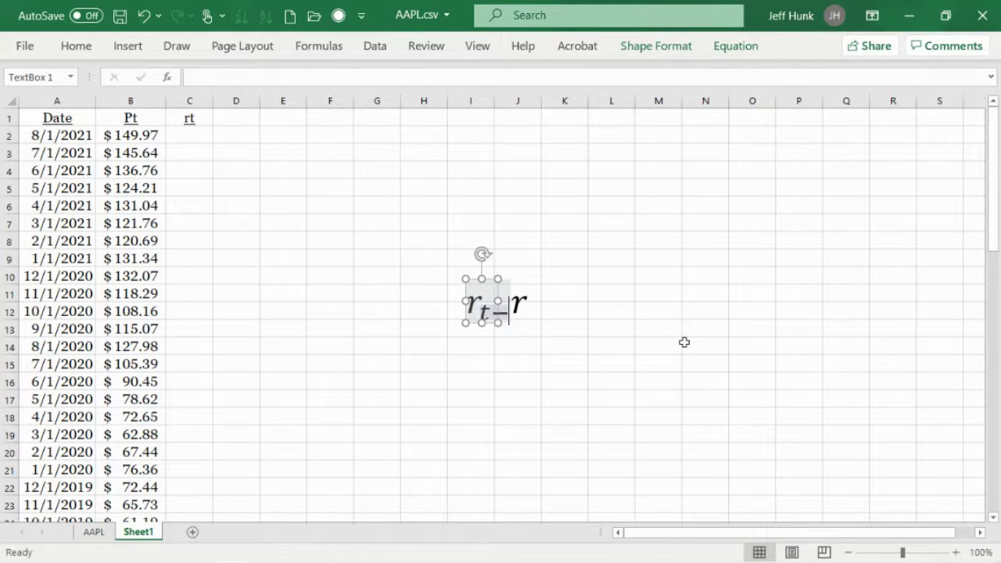
pyautogui.press('BackSpace')
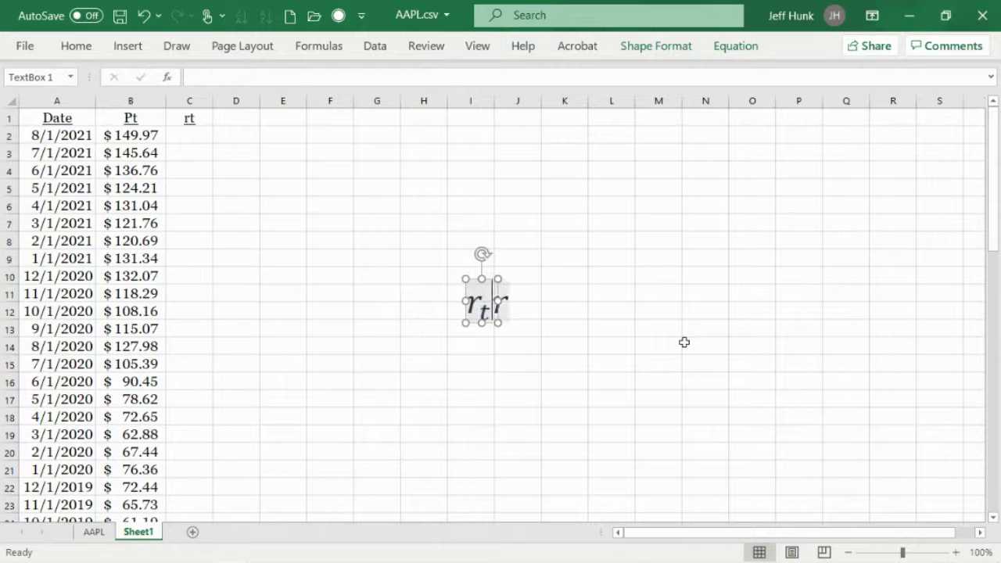
pyautogui.write('=')
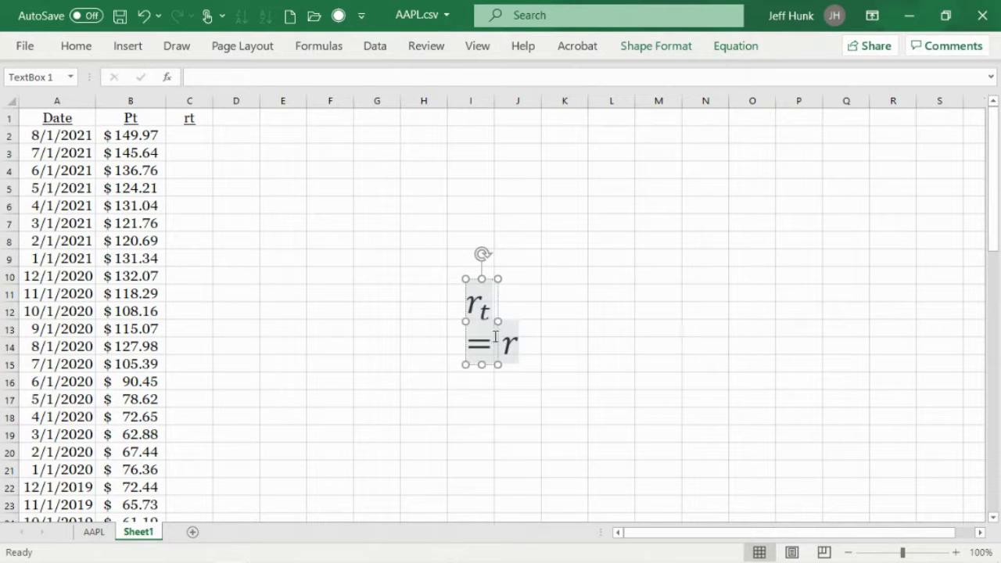
# Widen the equation box to about column Q and delete the extra r after the equals sign
pyautogui.moveTo(494, 320); pyautogui.dragTo(859, 320)
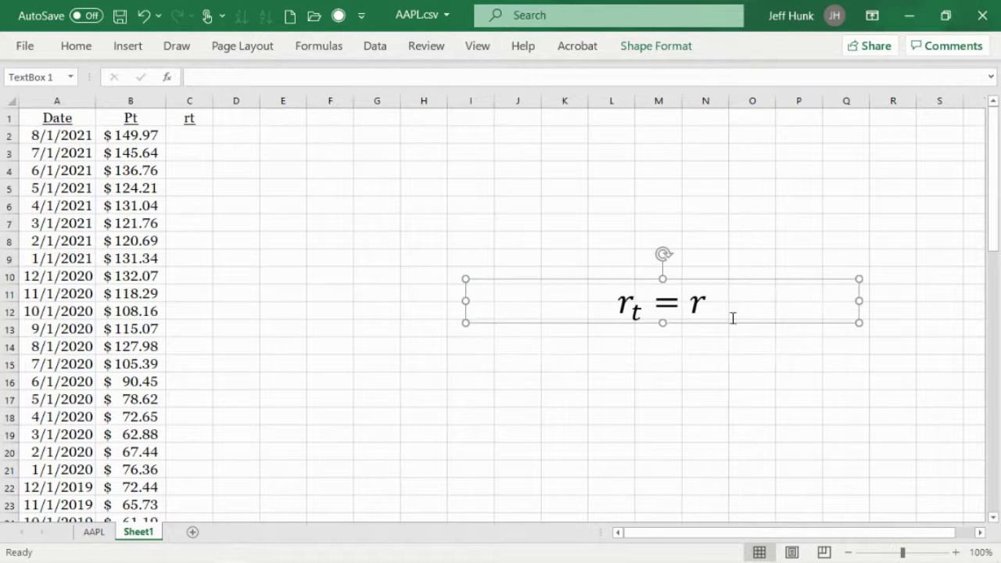
pyautogui.click(818, 298)
pyautogui.press('BackSpace')
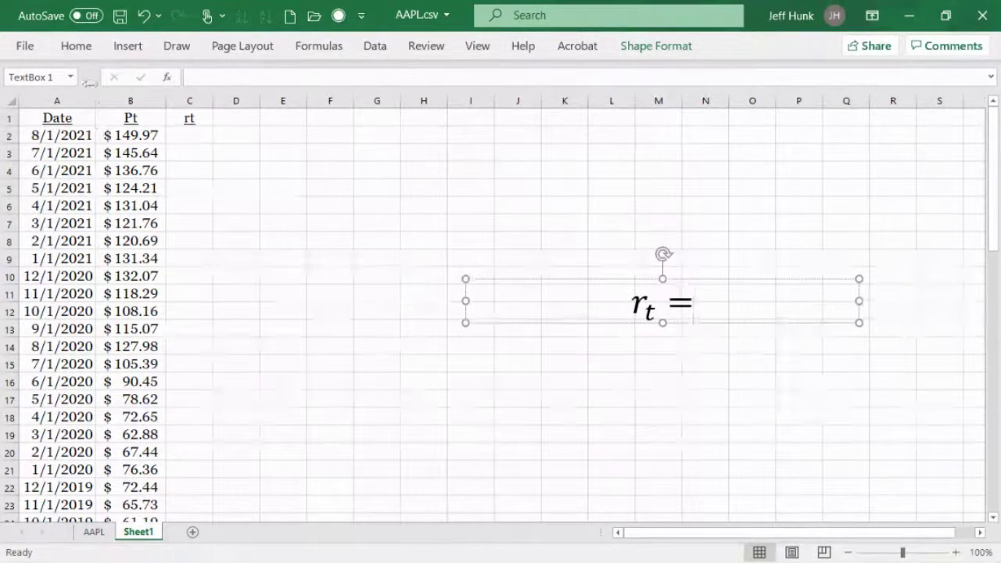
# Insert an empty stacked fraction after the equals sign in the equation
pyautogui.click(676, 47)
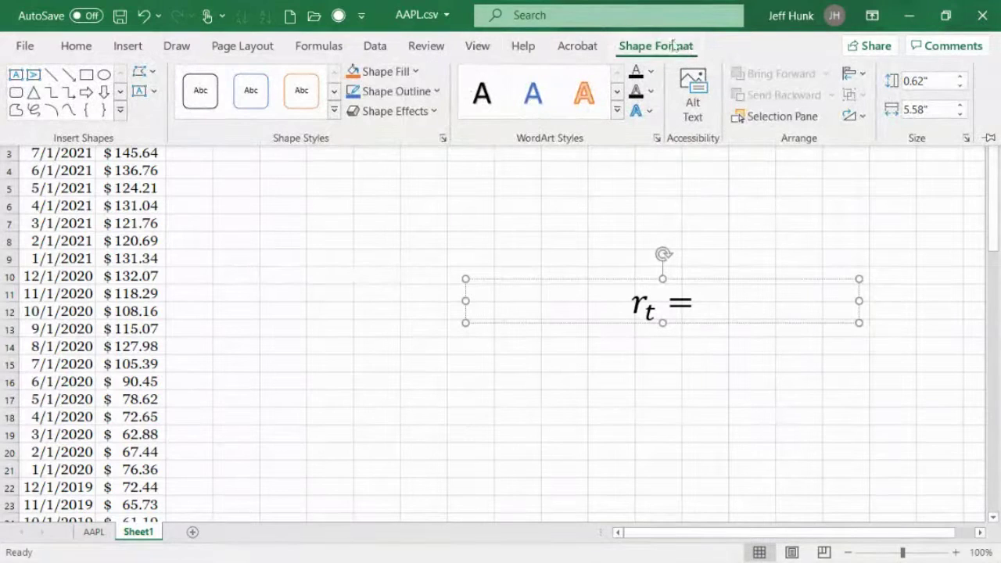
pyautogui.click(627, 48)
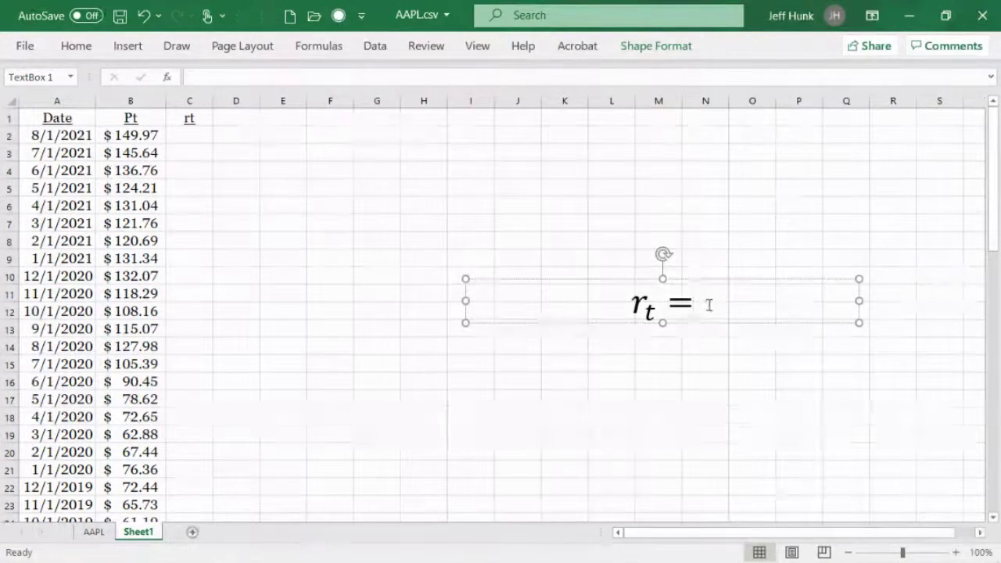
pyautogui.click(671, 300)
pyautogui.click(736, 46)
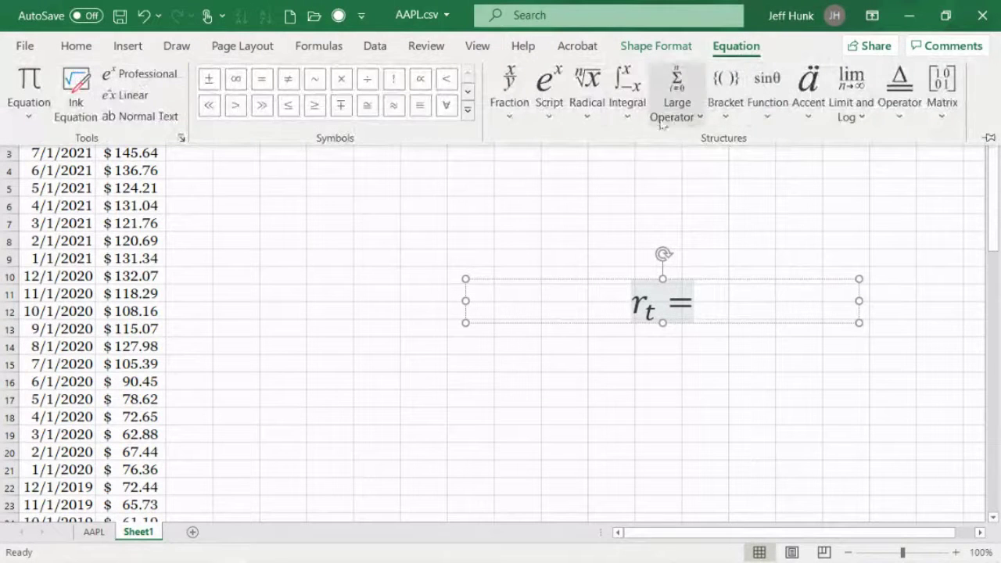
pyautogui.click(508, 98)
pyautogui.click(537, 203)
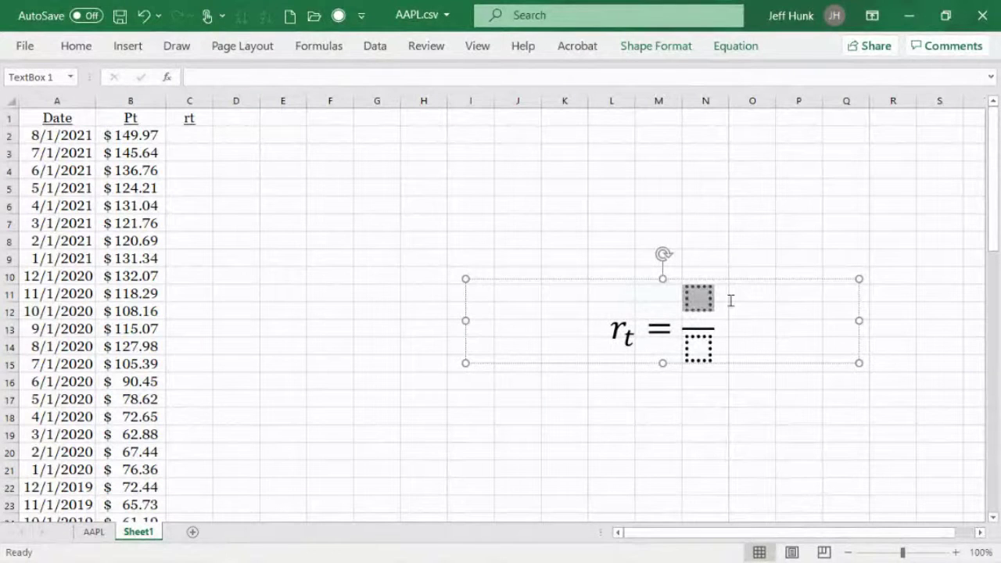
# Fill the fraction's numerator with two empty subscript structures separated by a minus sign
pyautogui.click(713, 49)
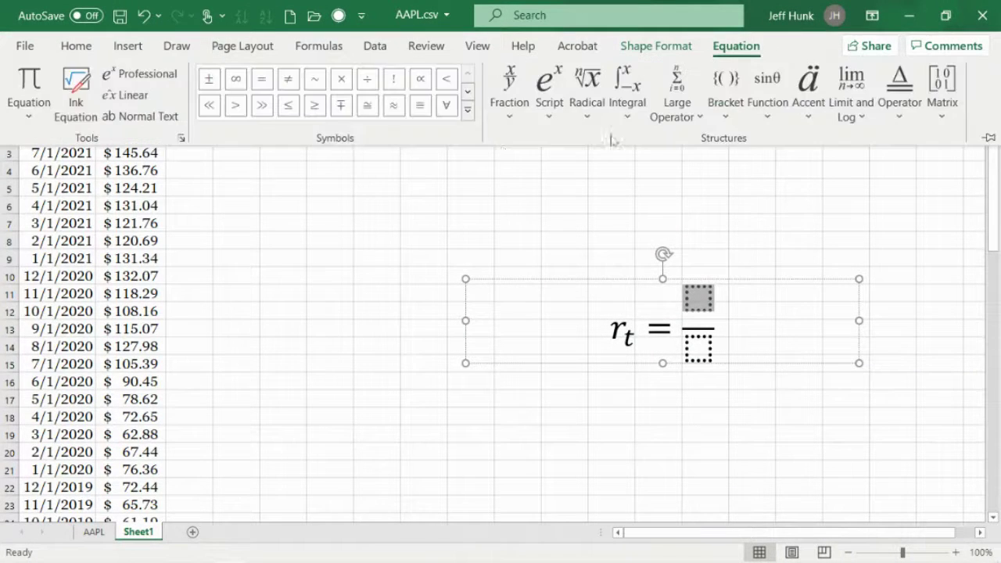
pyautogui.click(549, 88)
pyautogui.click(640, 200)
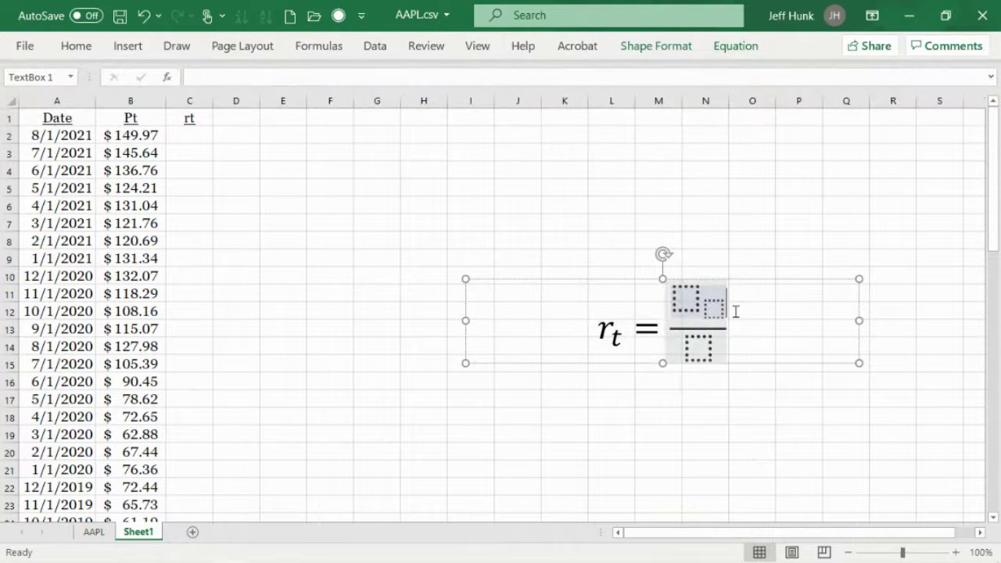
pyautogui.write('-')
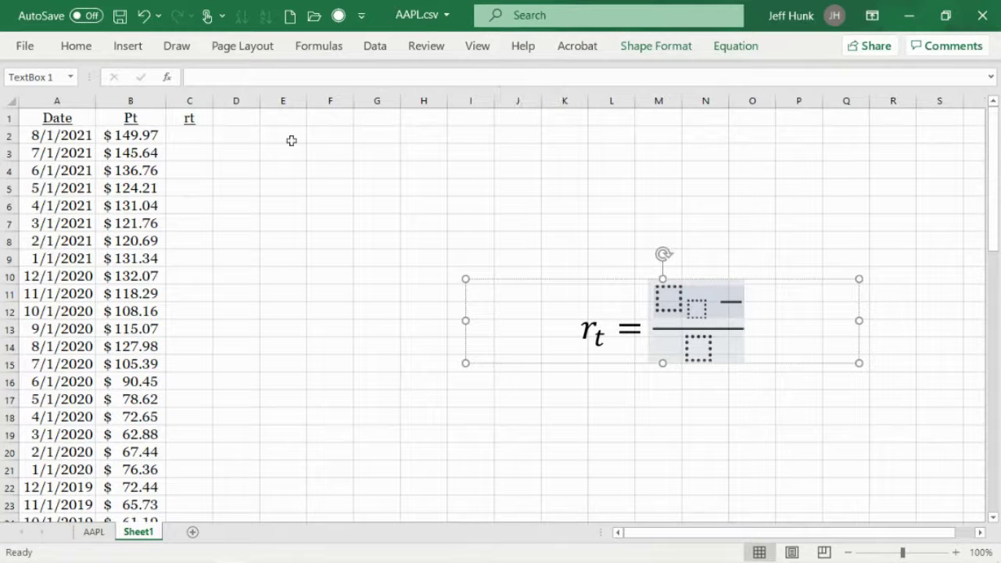
pyautogui.click(755, 52)
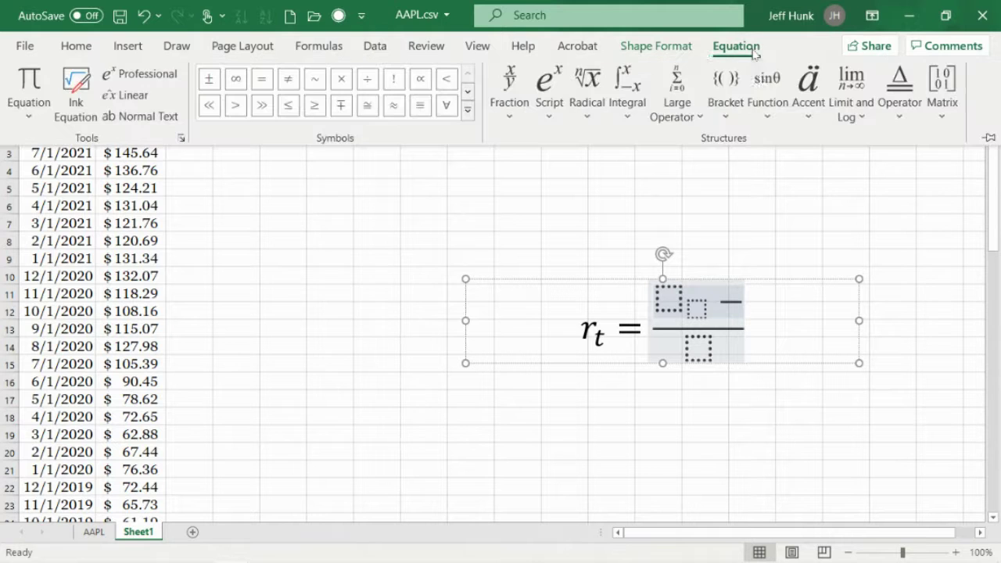
pyautogui.click(558, 107)
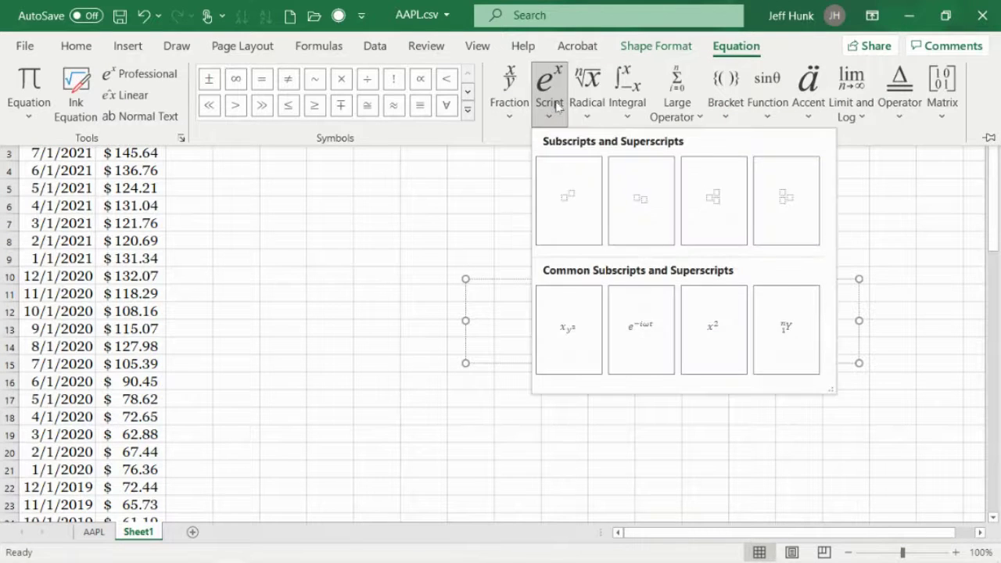
pyautogui.click(627, 202)
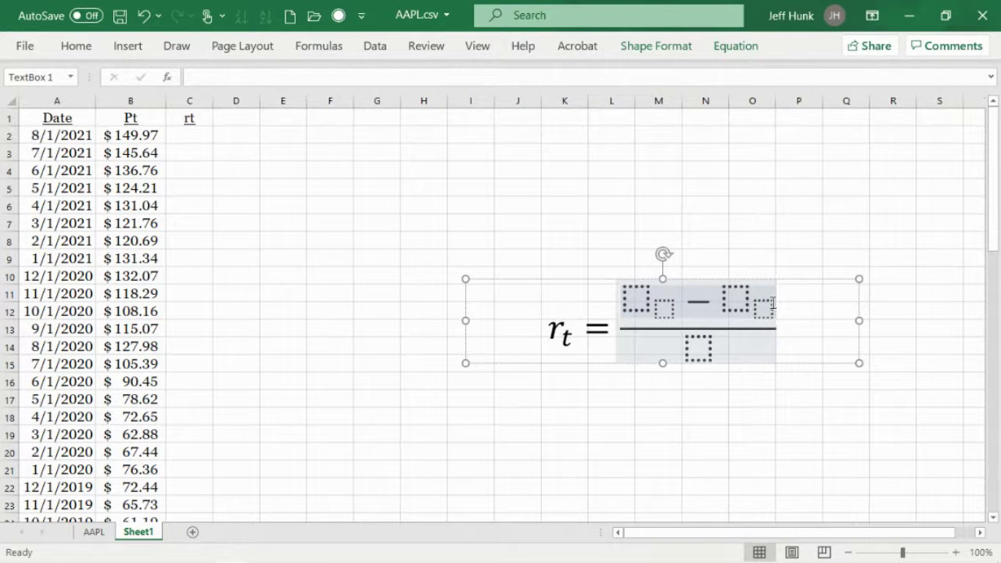
# Add a plus sign and a summation with upper and lower limits to the end of the numerator
pyautogui.write('+')
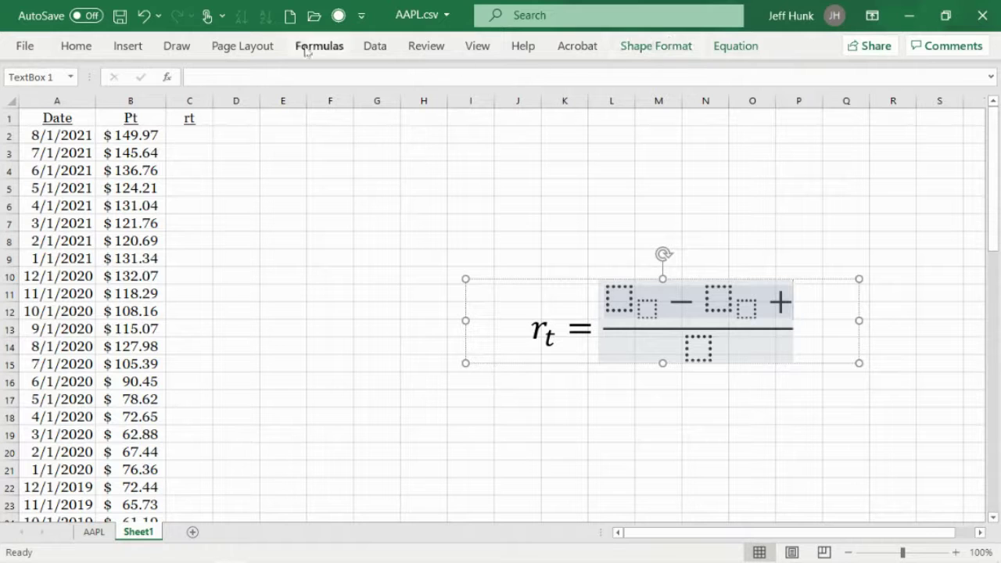
pyautogui.click(736, 49)
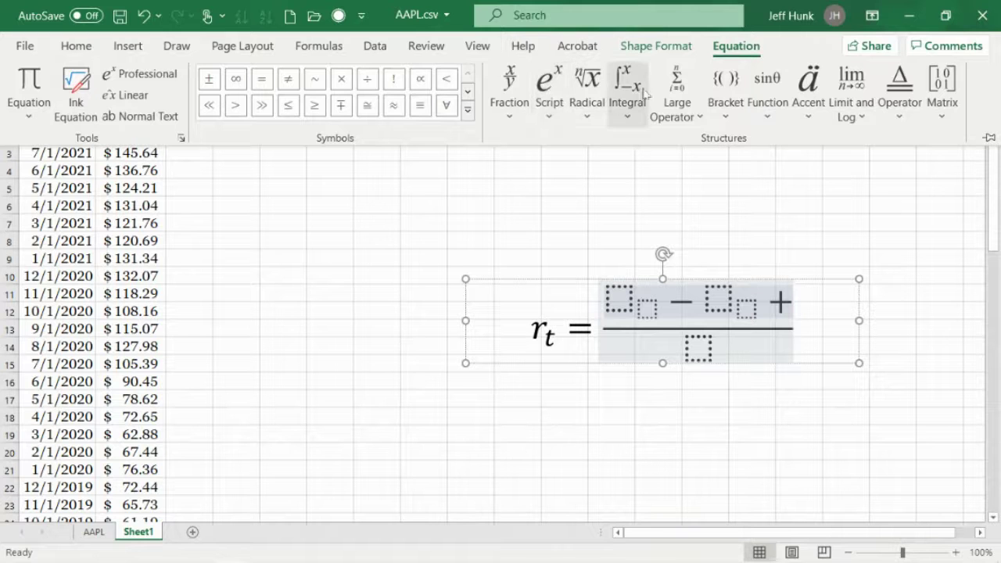
pyautogui.click(678, 86)
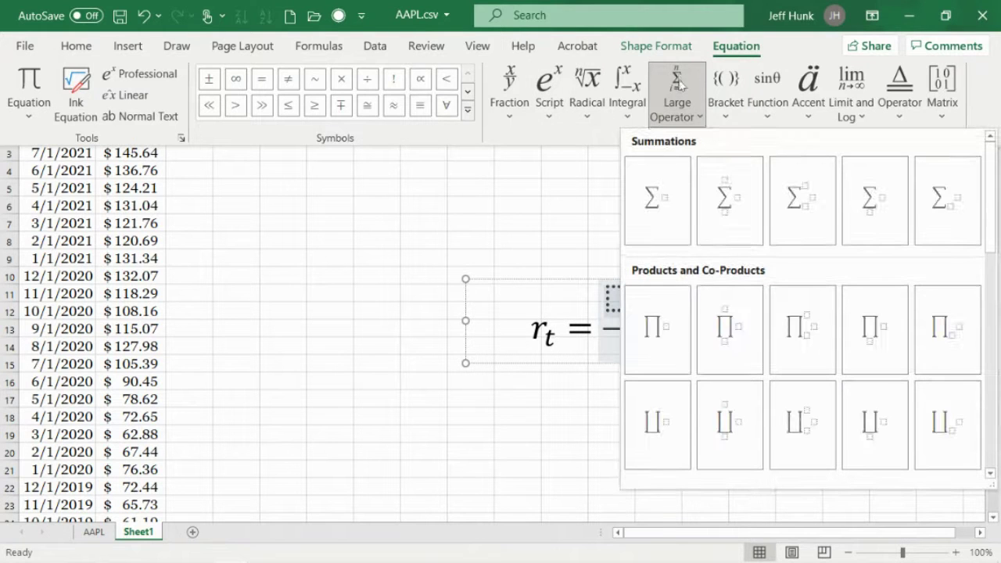
pyautogui.click(729, 196)
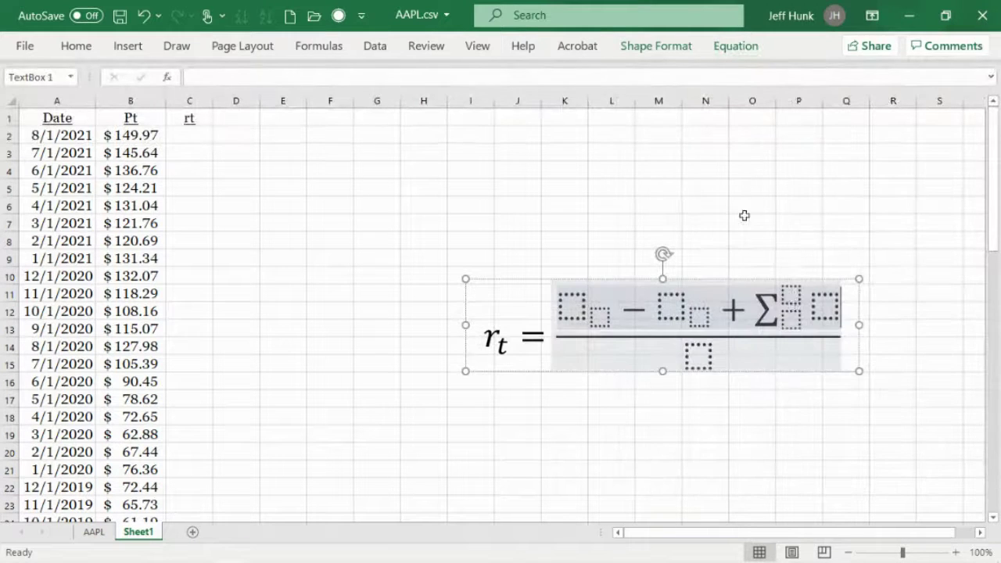
# Insert an empty subscript structure in the placeholder following the summation sign
pyautogui.click(822, 304)
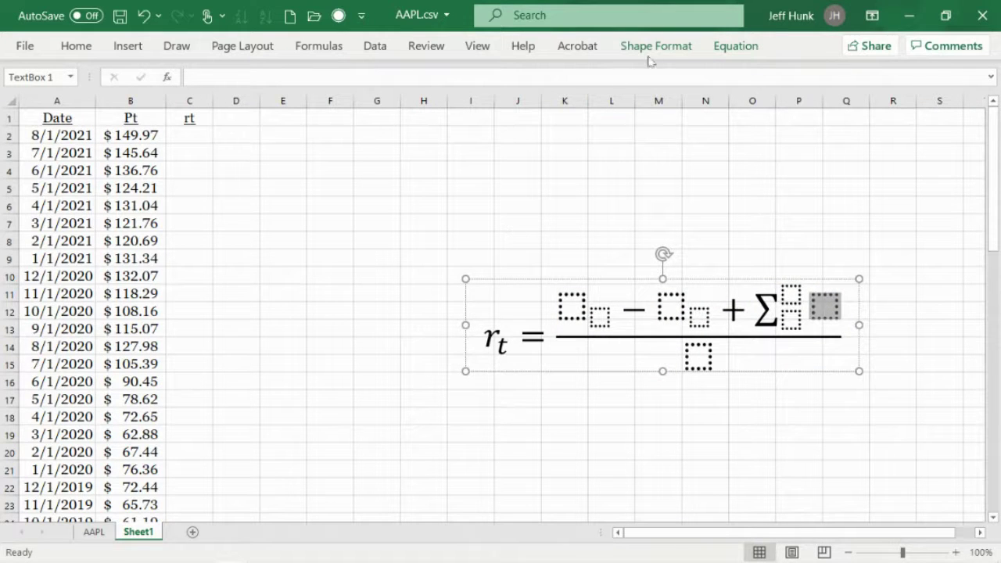
pyautogui.click(735, 46)
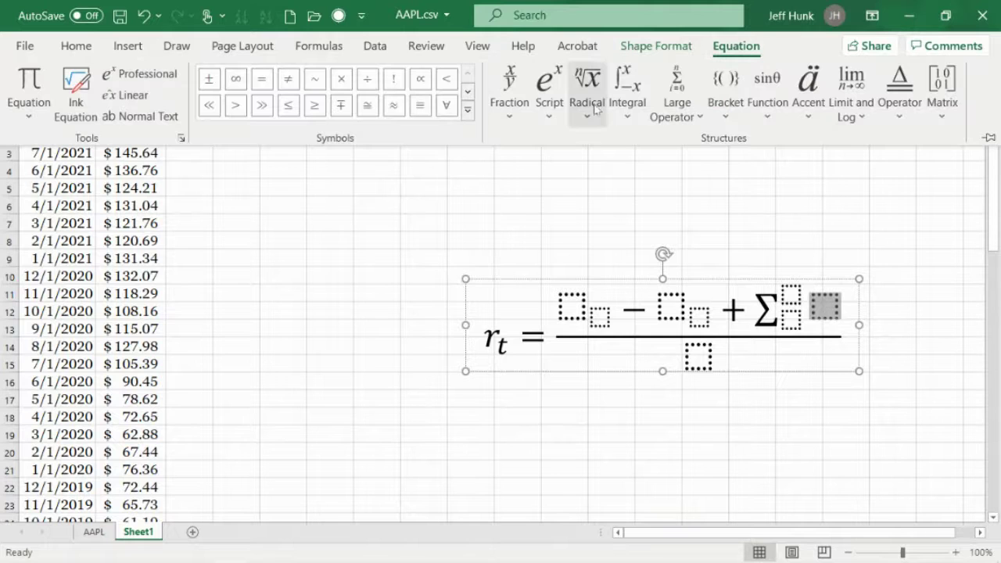
pyautogui.click(550, 87)
pyautogui.click(643, 206)
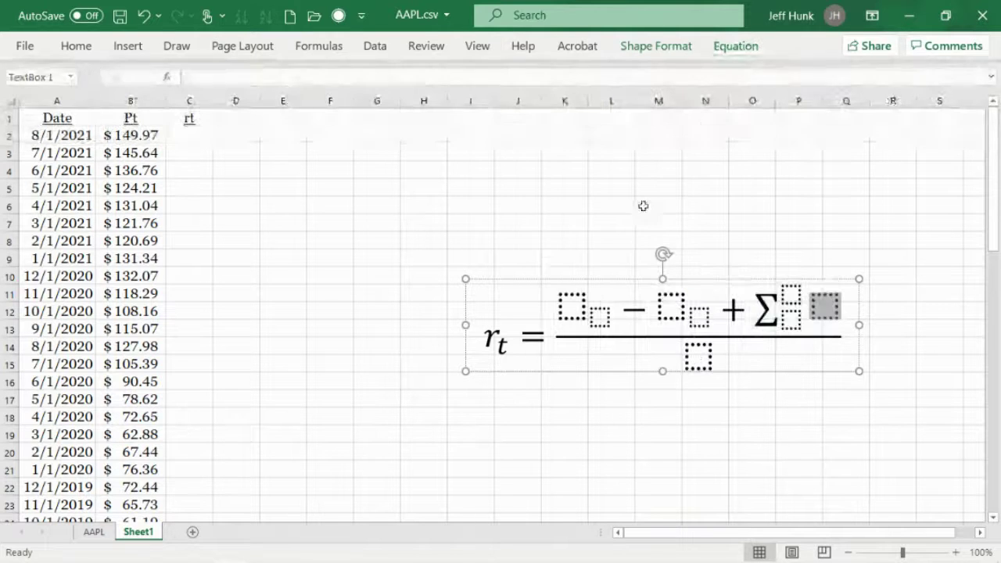
# Insert an empty subscript structure in the fraction's denominator
pyautogui.click(699, 357)
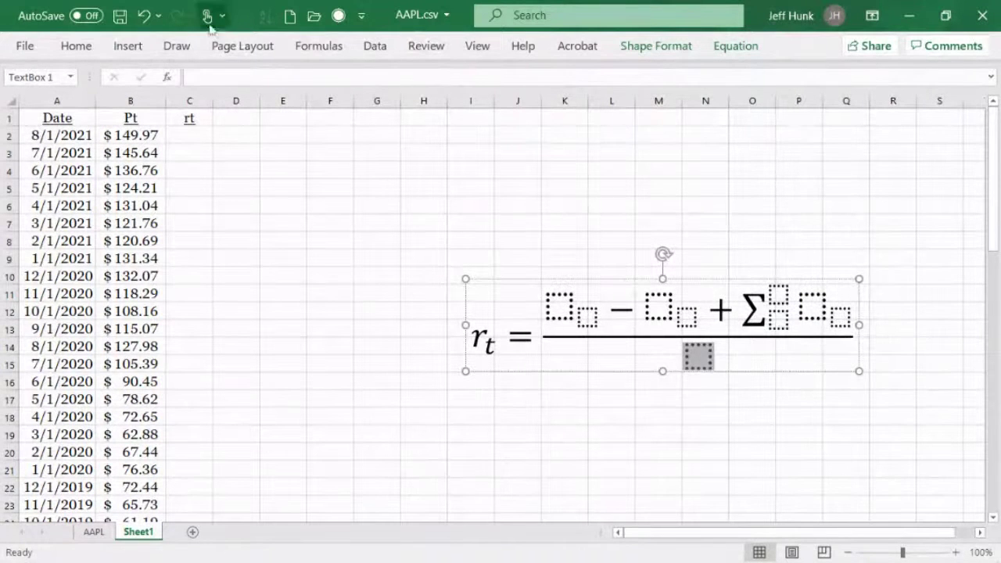
pyautogui.click(78, 47)
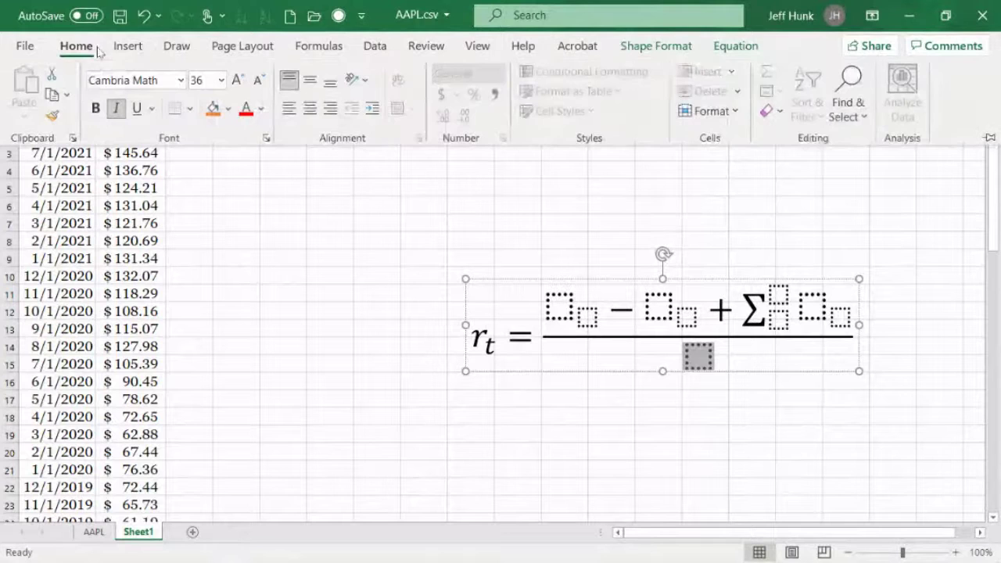
pyautogui.click(712, 45)
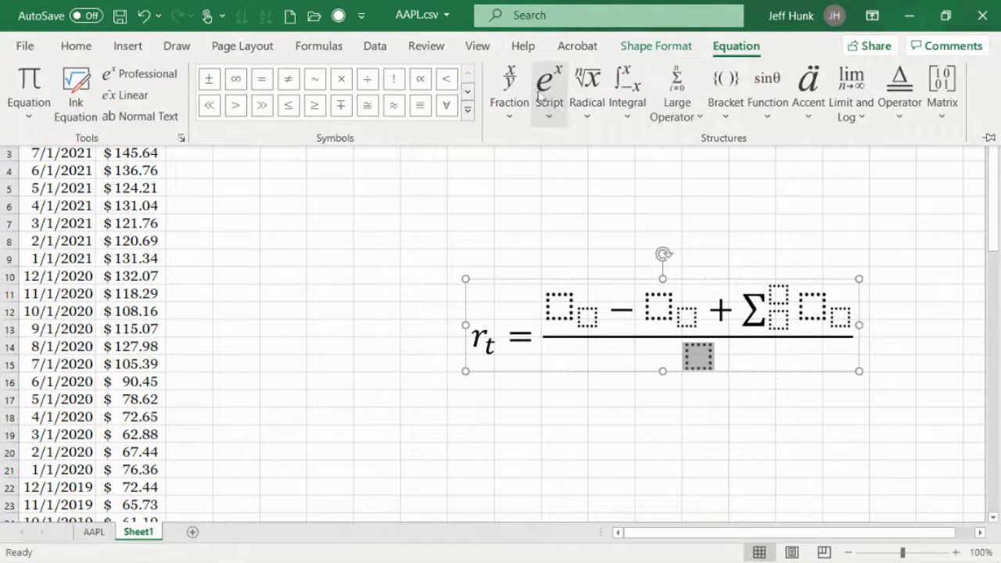
pyautogui.click(539, 93)
pyautogui.click(636, 215)
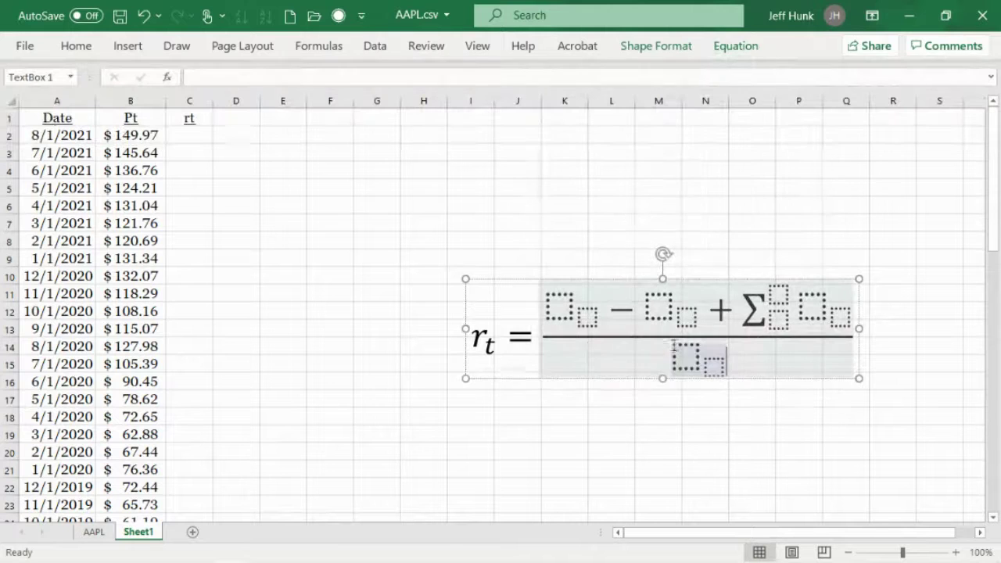
# Fill the first two numerator terms with P subscript t and P subscript t-1
pyautogui.click(566, 306)
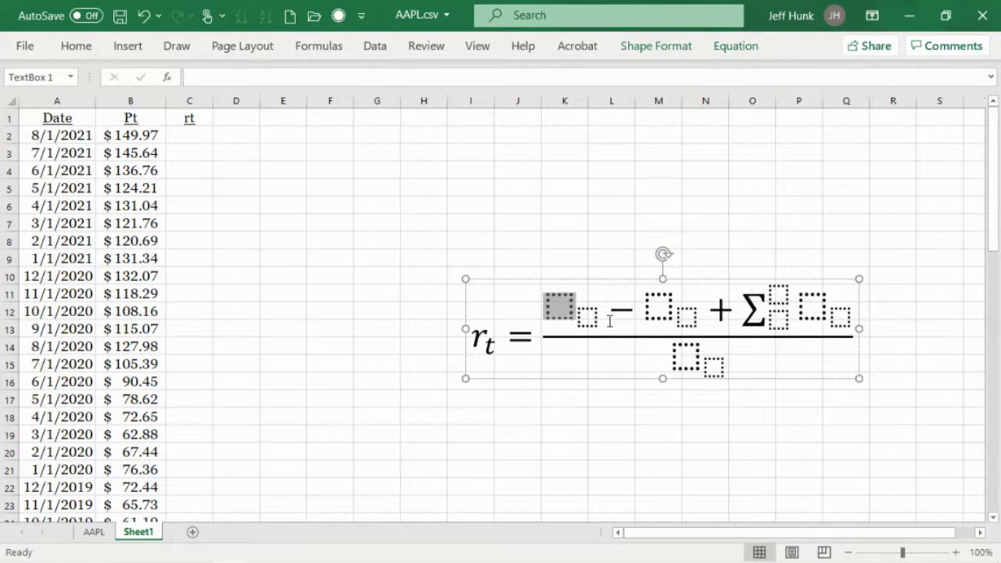
pyautogui.write('P')
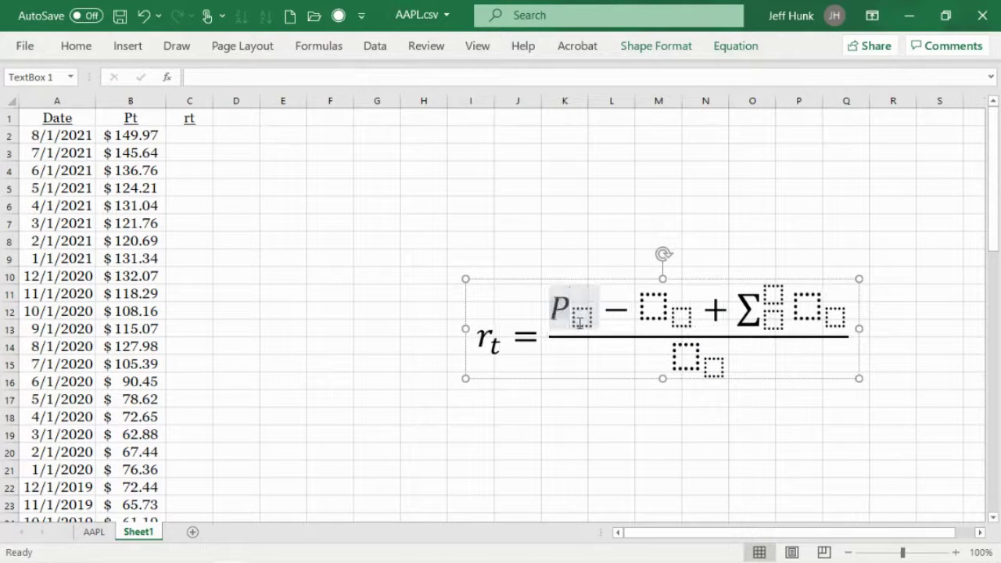
pyautogui.click(592, 327)
pyautogui.click(587, 320)
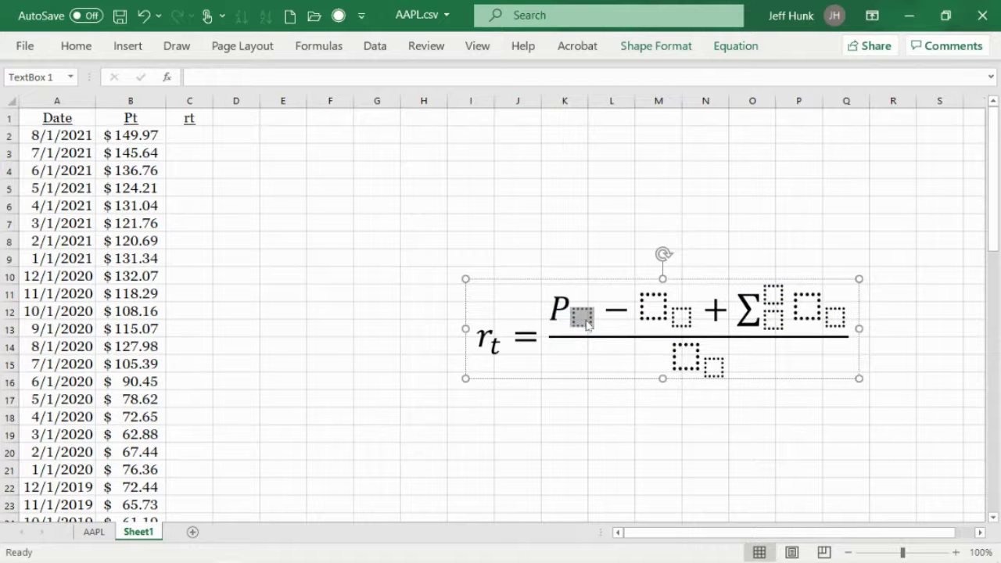
pyautogui.write('t')
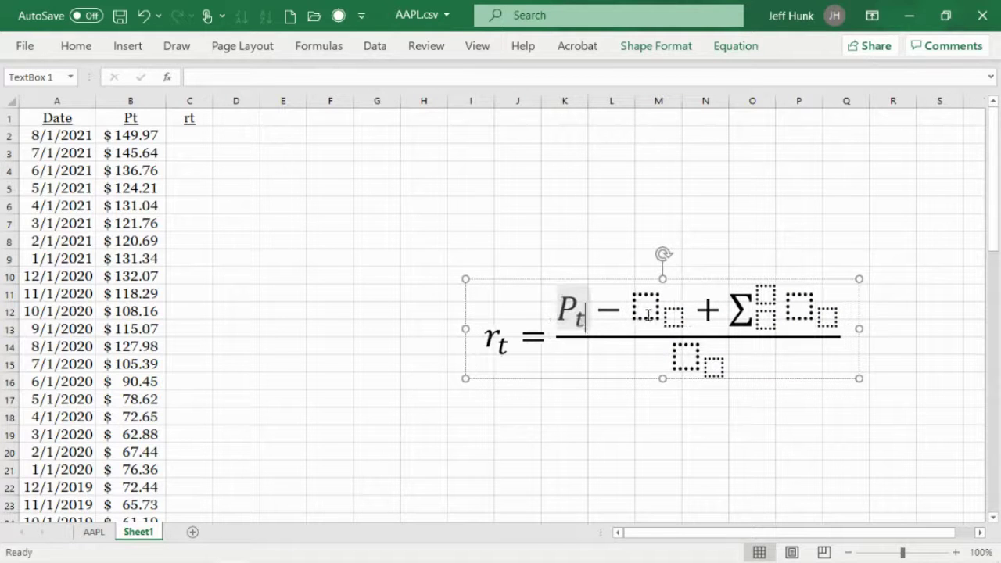
pyautogui.click(648, 311)
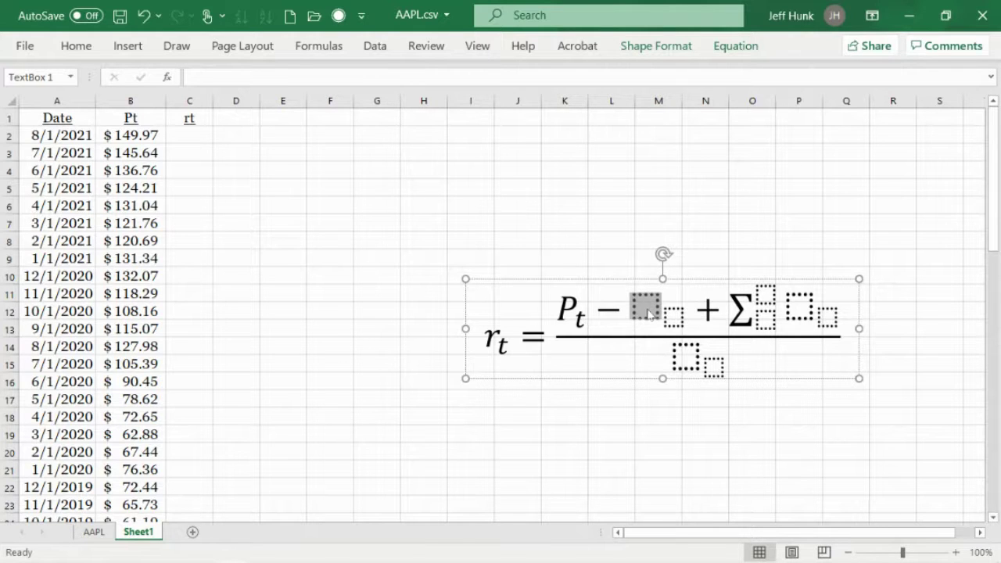
pyautogui.write('P')
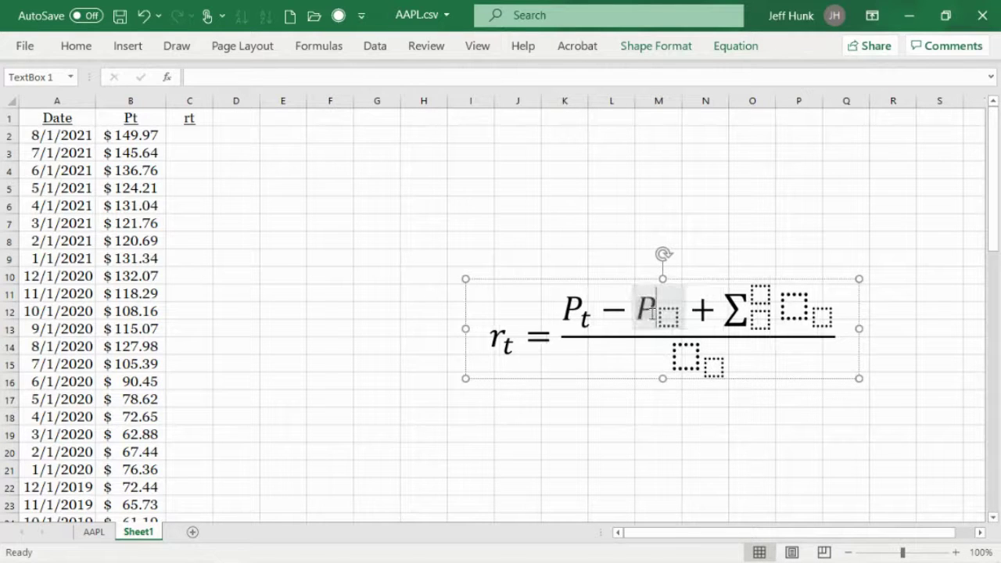
pyautogui.click(666, 320)
pyautogui.write('t')
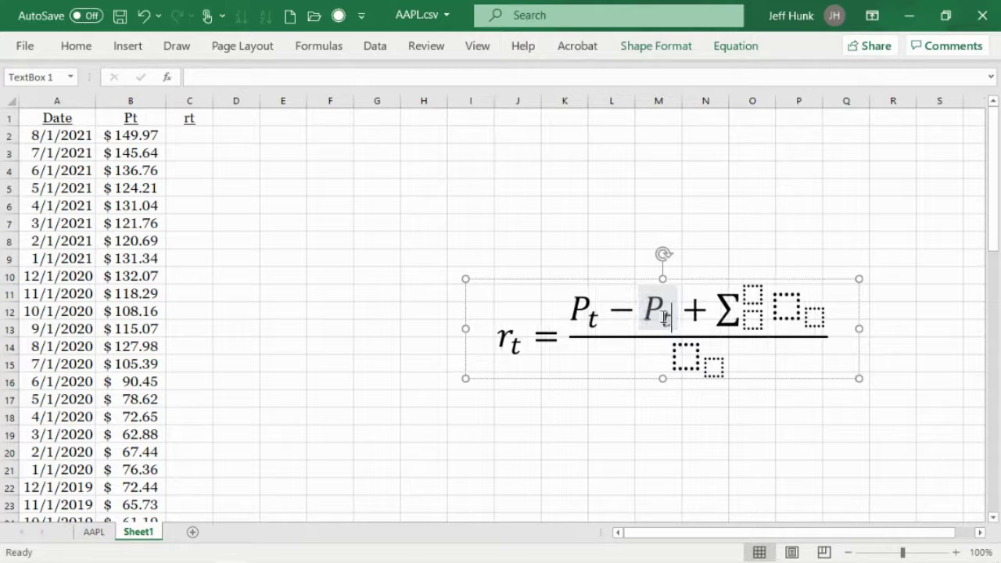
pyautogui.write('-1')
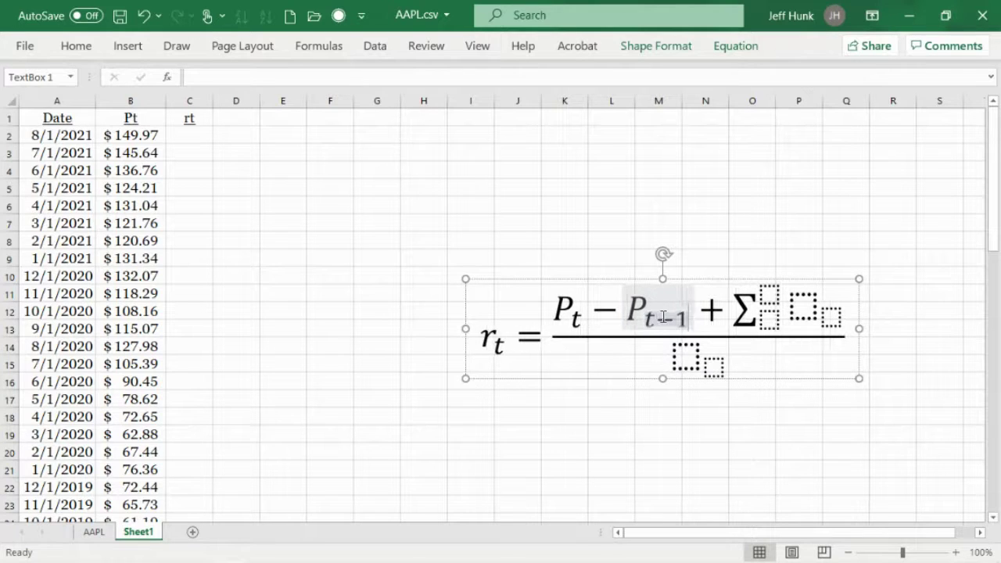
# Set the summation's lower limit to t-1 and its upper limit to t
pyautogui.click(770, 295)
pyautogui.click(793, 306)
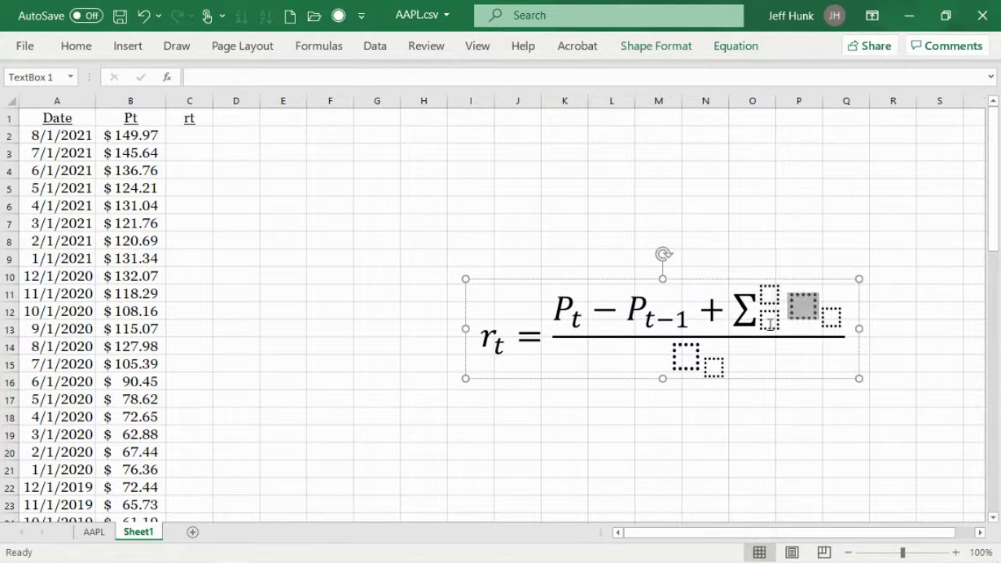
pyautogui.click(770, 320)
pyautogui.write('t-1')
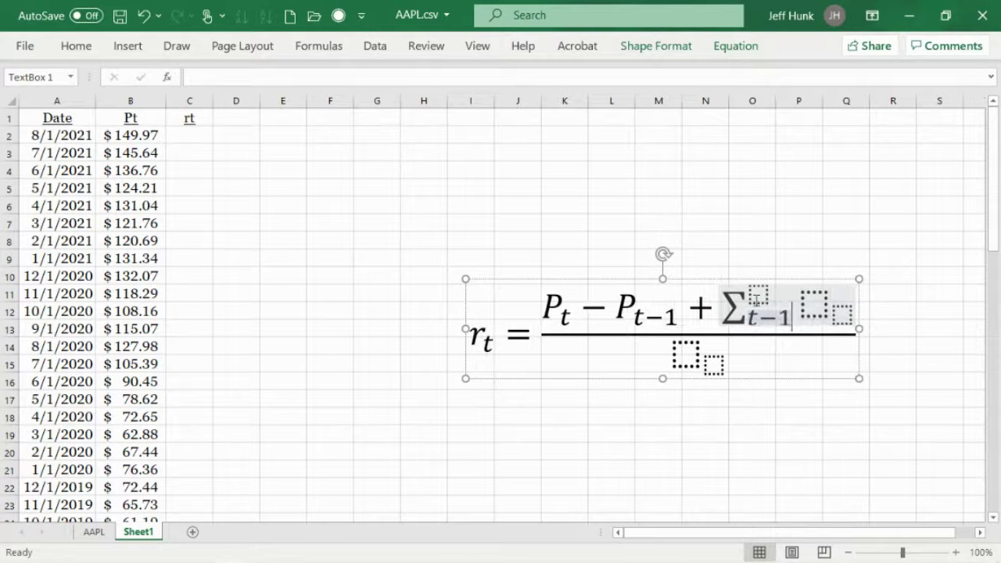
pyautogui.press('Up')
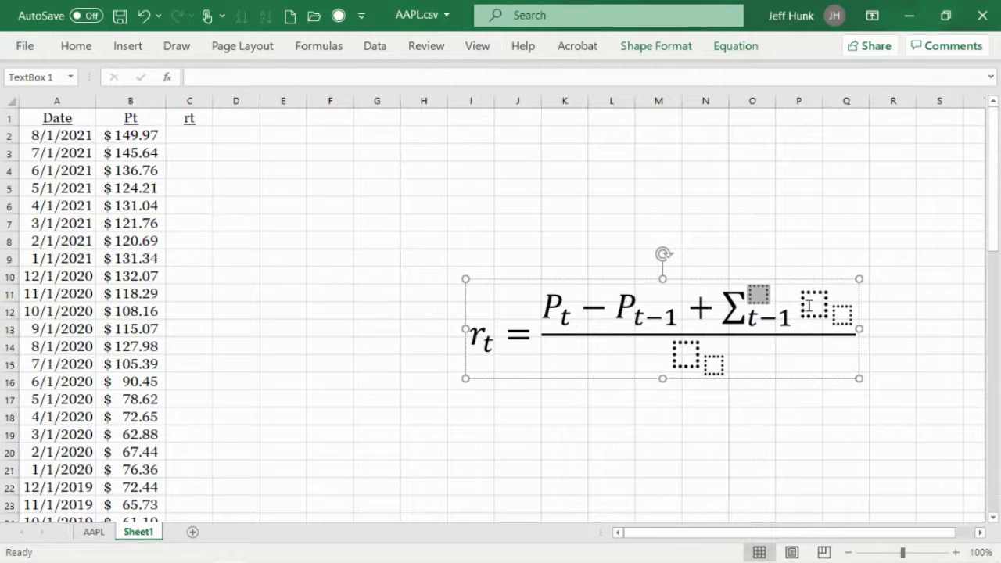
pyautogui.write('t')
# Fill the term following the summation sign with CF subscript t
pyautogui.click(814, 299)
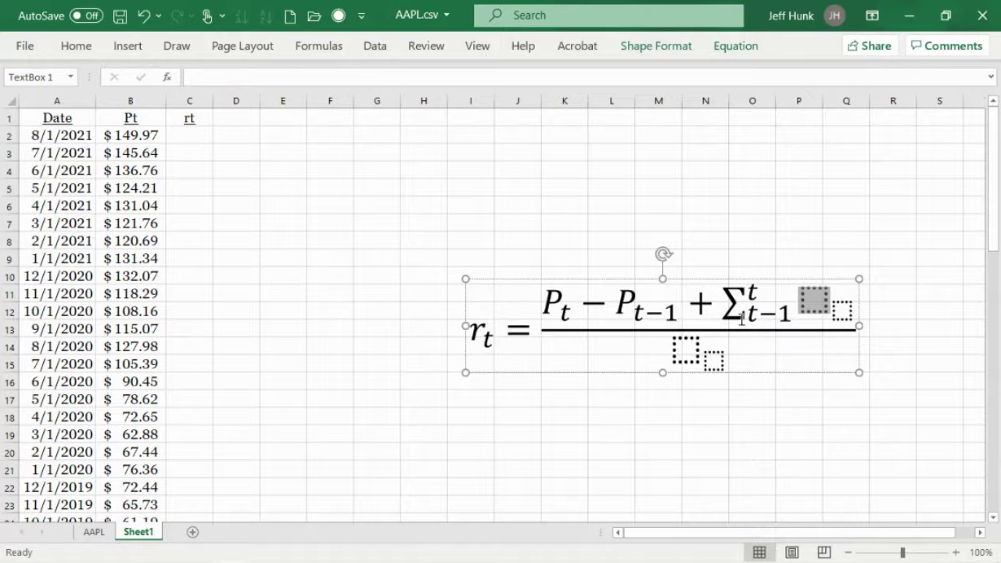
pyautogui.write('CF')
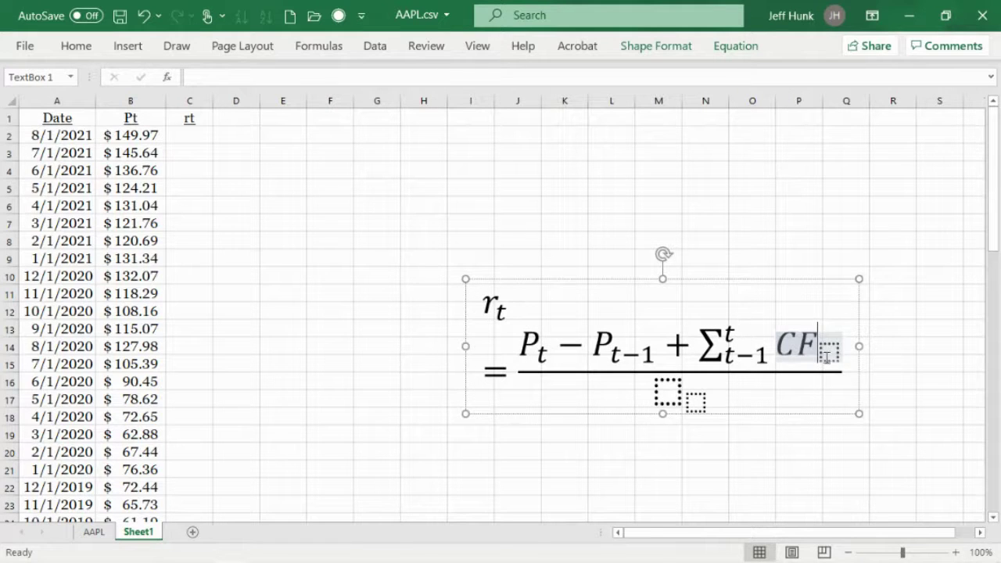
pyautogui.click(856, 356)
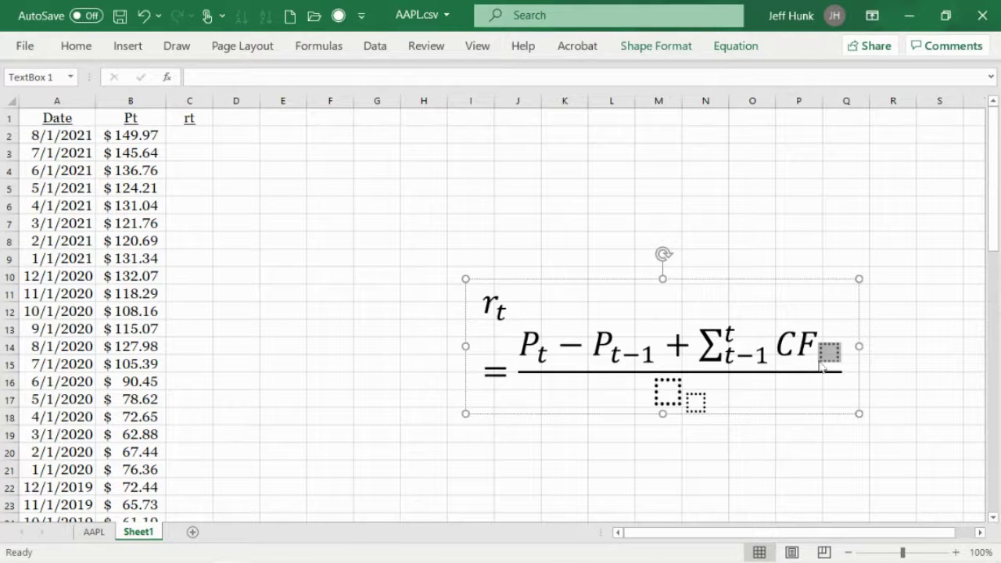
pyautogui.write('t')
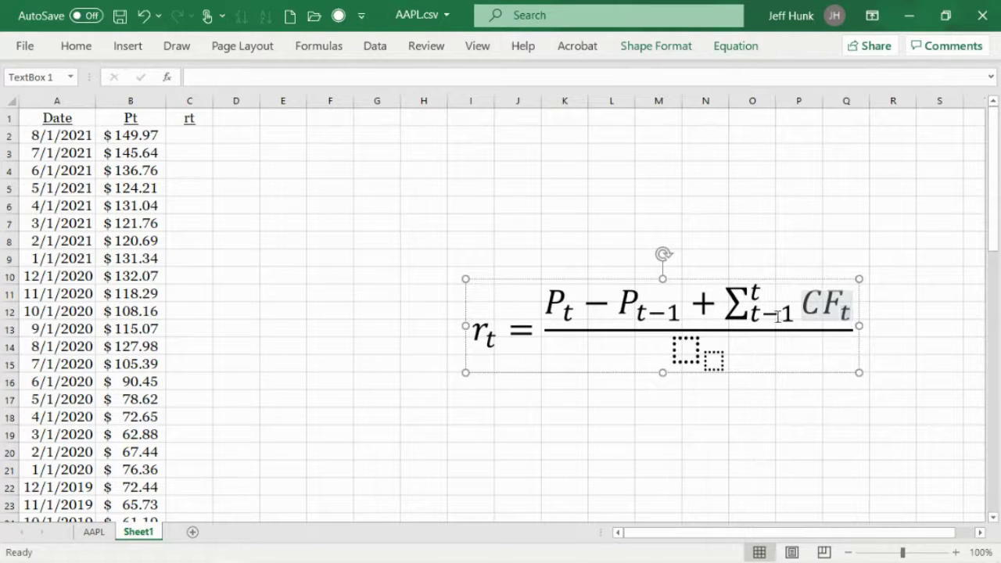
# Fill the fraction's denominator with P subscript t-1 and leave the equation
pyautogui.click(692, 350)
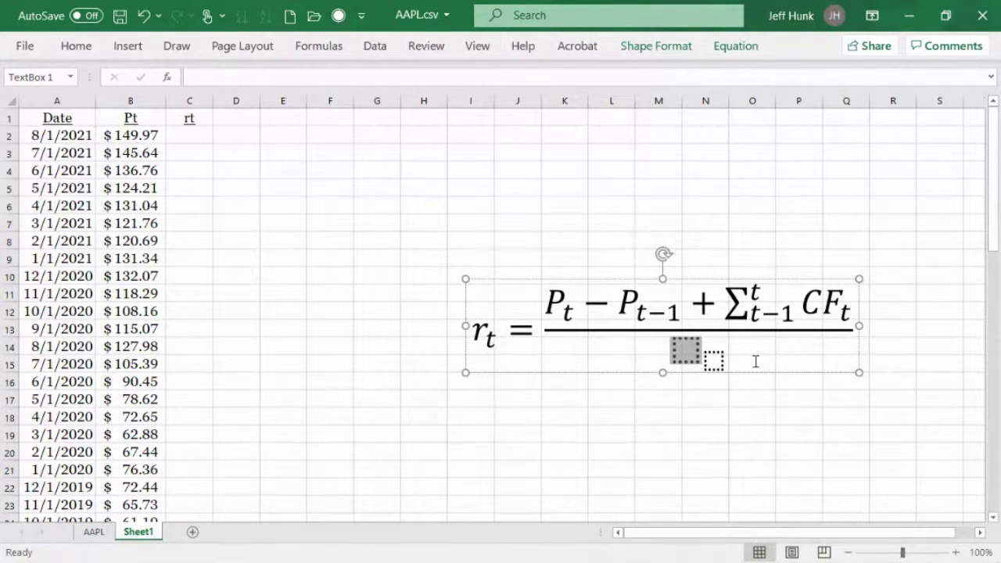
pyautogui.write('P')
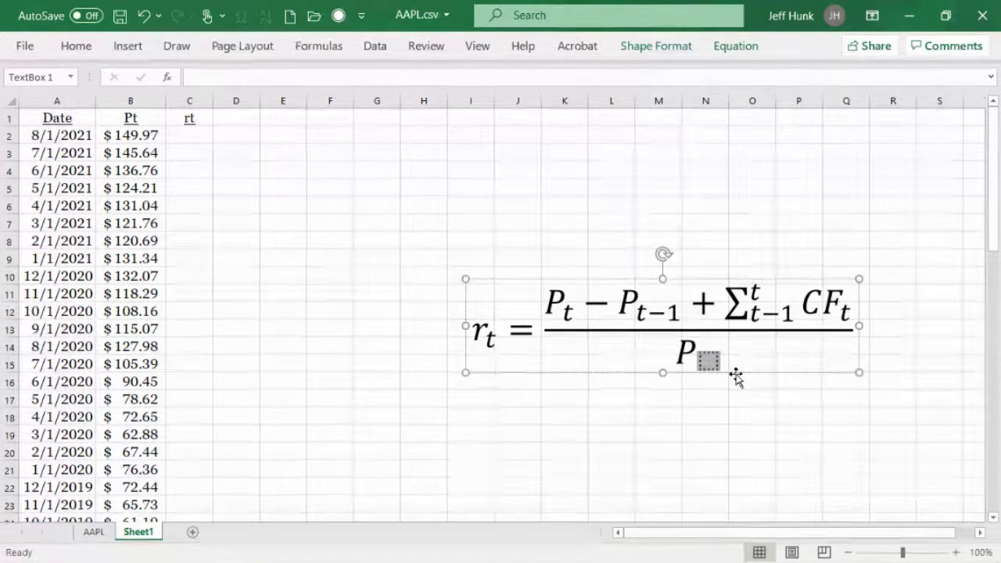
pyautogui.write('t-1')
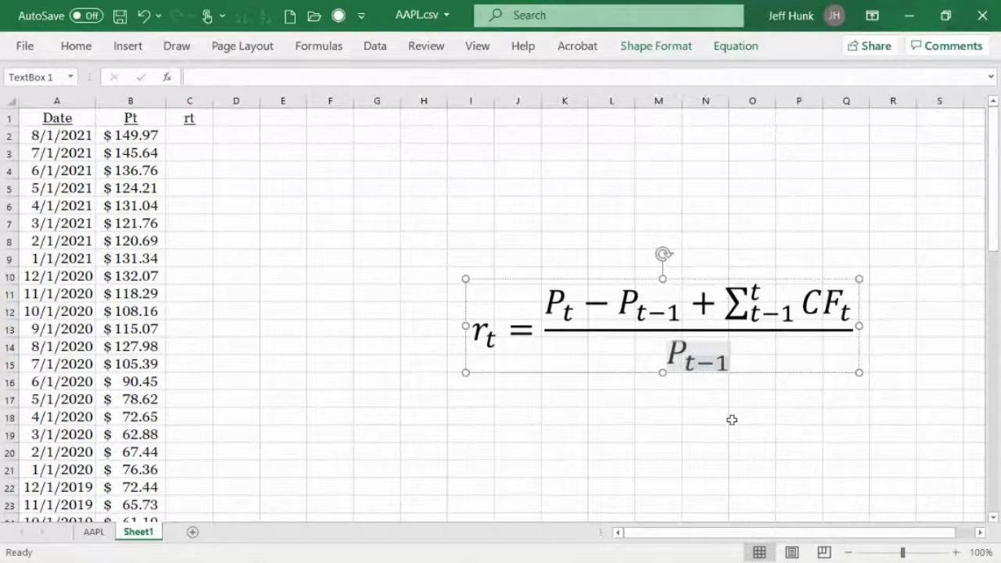
pyautogui.click(727, 434)
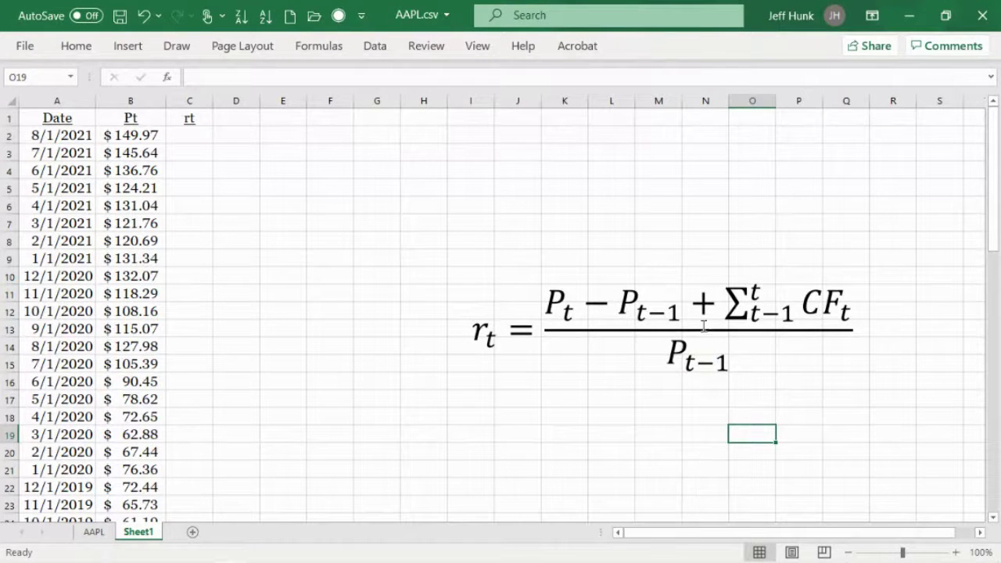
# Move the equation's text box up so that its corner sits at cell G2
pyautogui.doubleClick(676, 307)
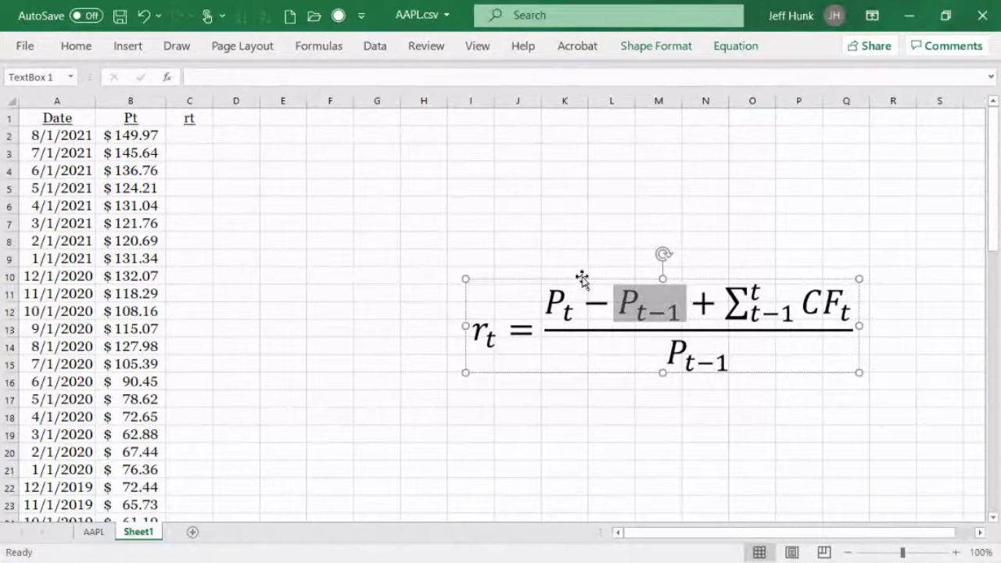
pyautogui.moveTo(581, 280); pyautogui.dragTo(478, 125)
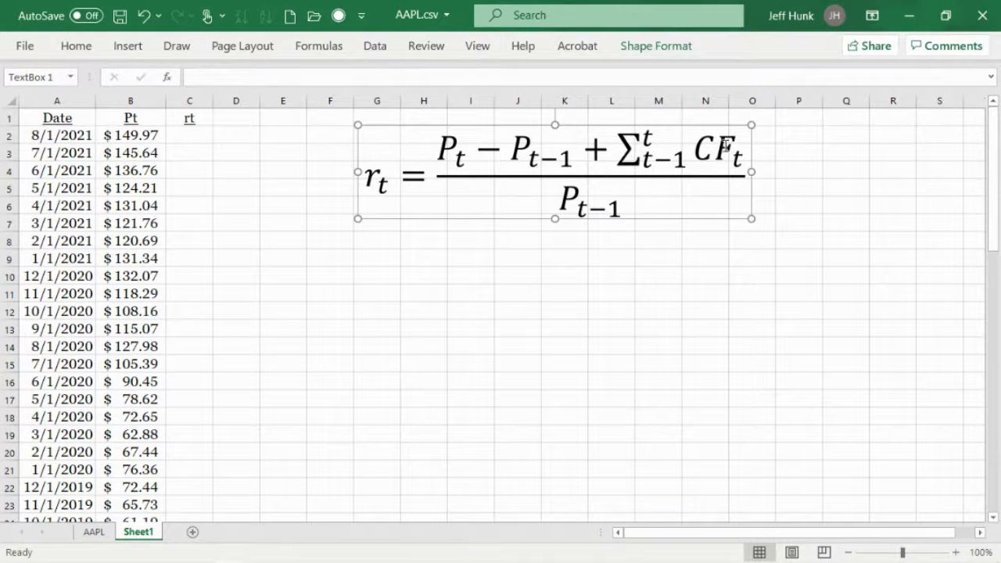
# Replace CF with Div in the term following the summation sign
pyautogui.click(703, 147)
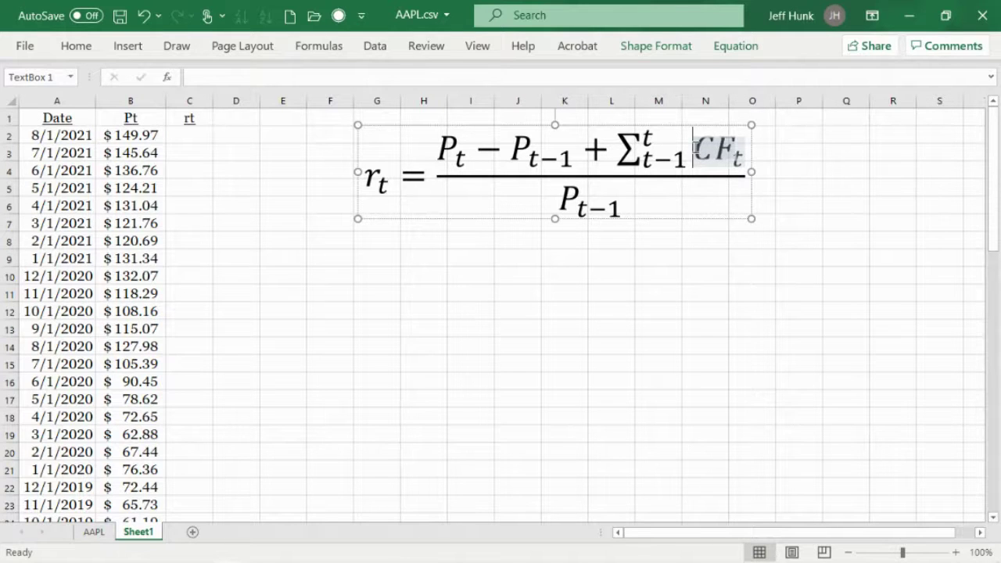
pyautogui.doubleClick(702, 149)
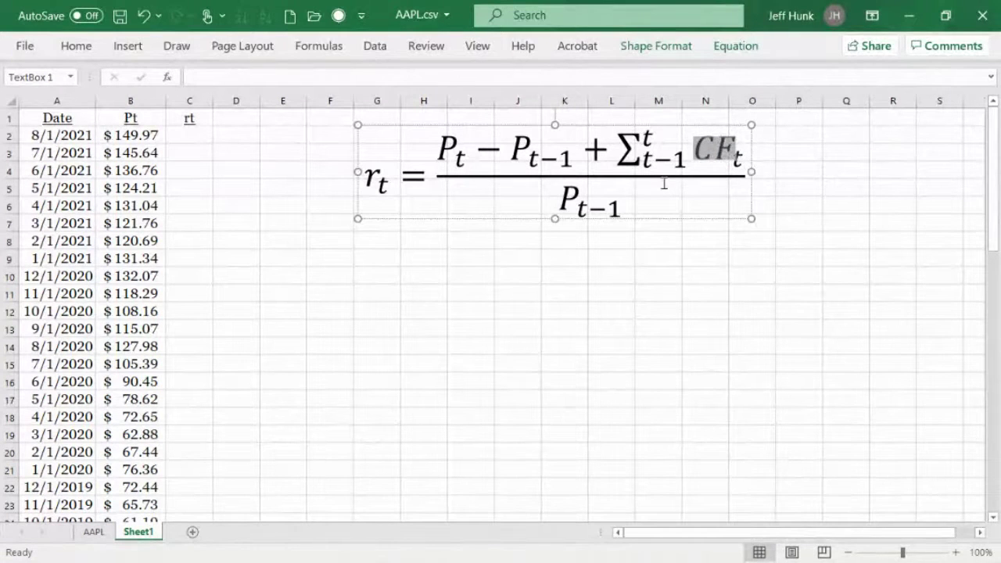
pyautogui.write('Div')
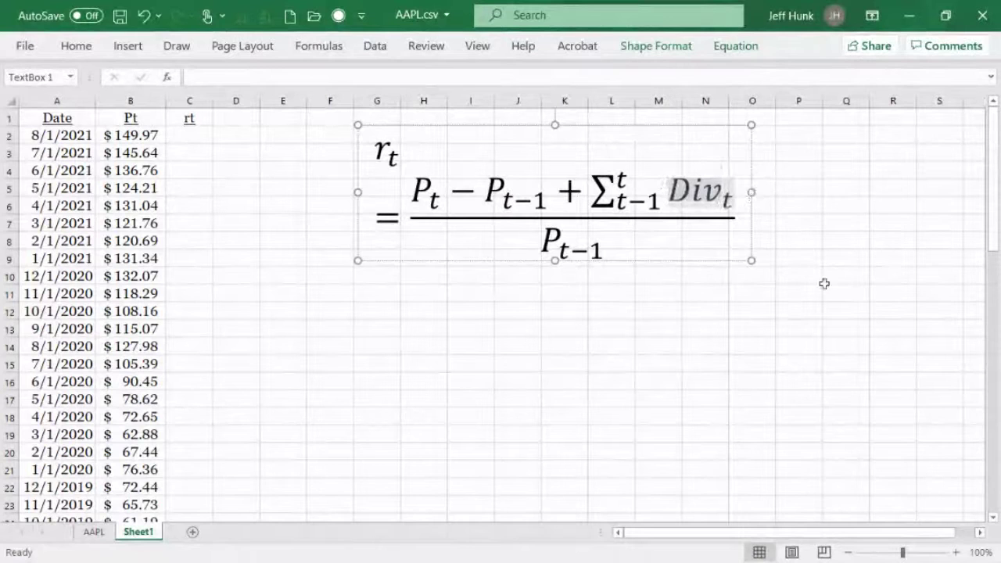
pyautogui.click(825, 283)
# Widen the equation's text box to about column P so the whole formula fits on one line
pyautogui.click(760, 190)
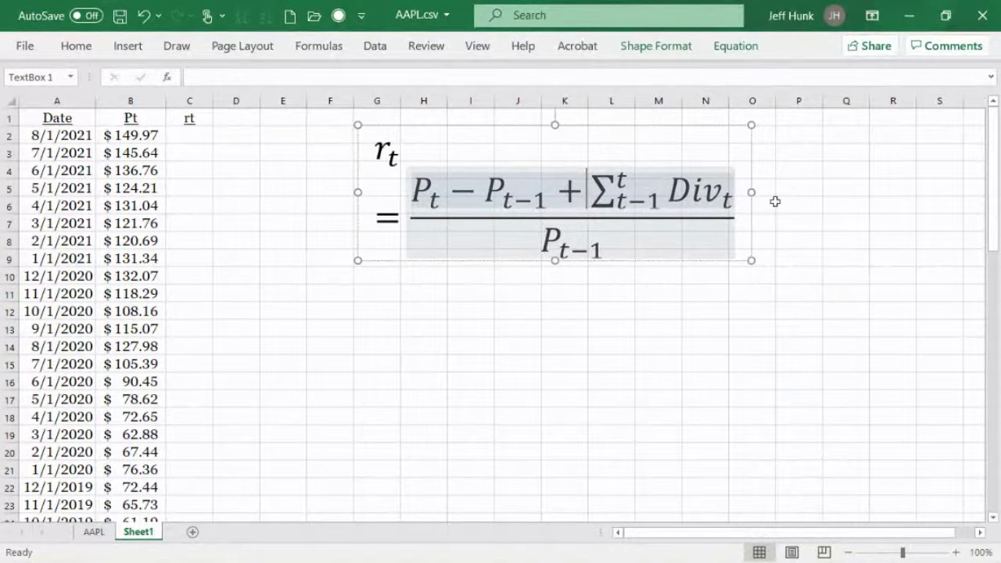
pyautogui.moveTo(751, 192); pyautogui.dragTo(816, 198)
pyautogui.click(760, 288)
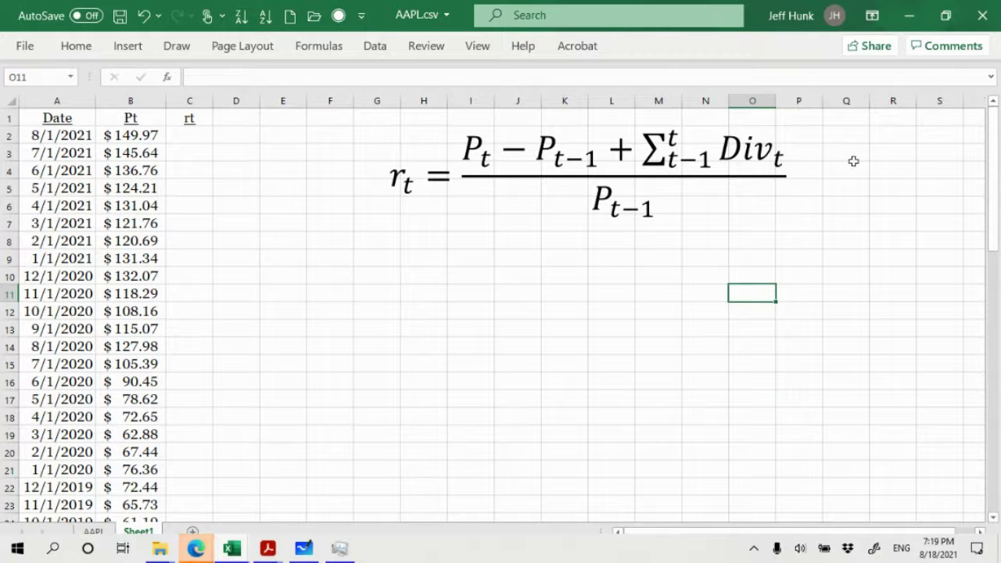
# Remove the summed dividend term and the plus sign preceding it from the numerator
pyautogui.click(641, 152)
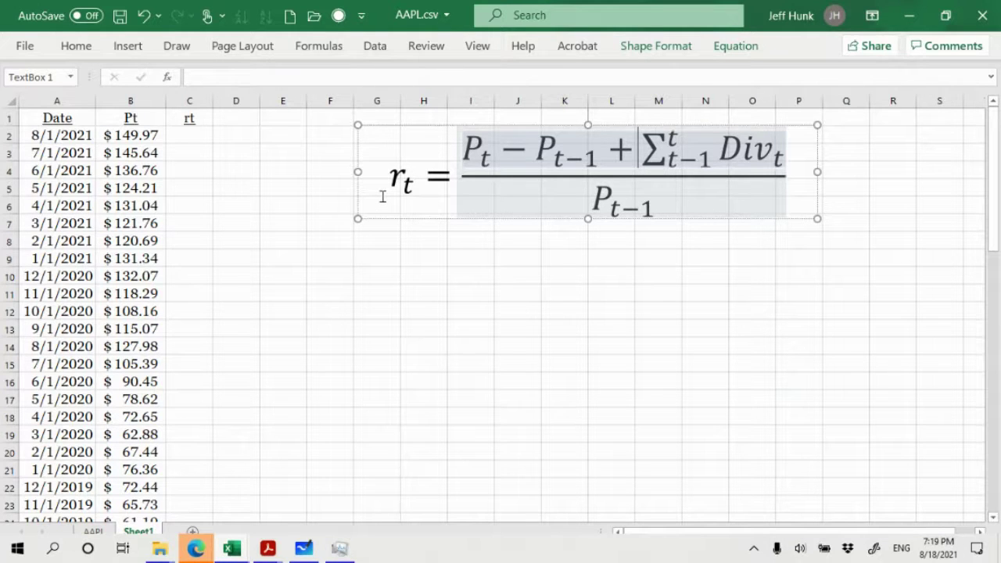
pyautogui.hotkey('shift', 'End')
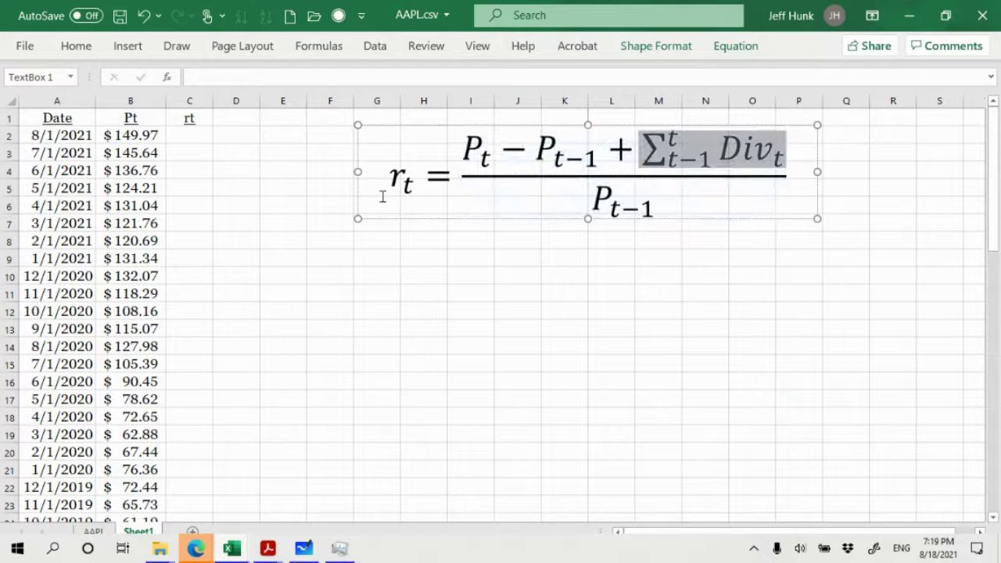
pyautogui.press('Delete')
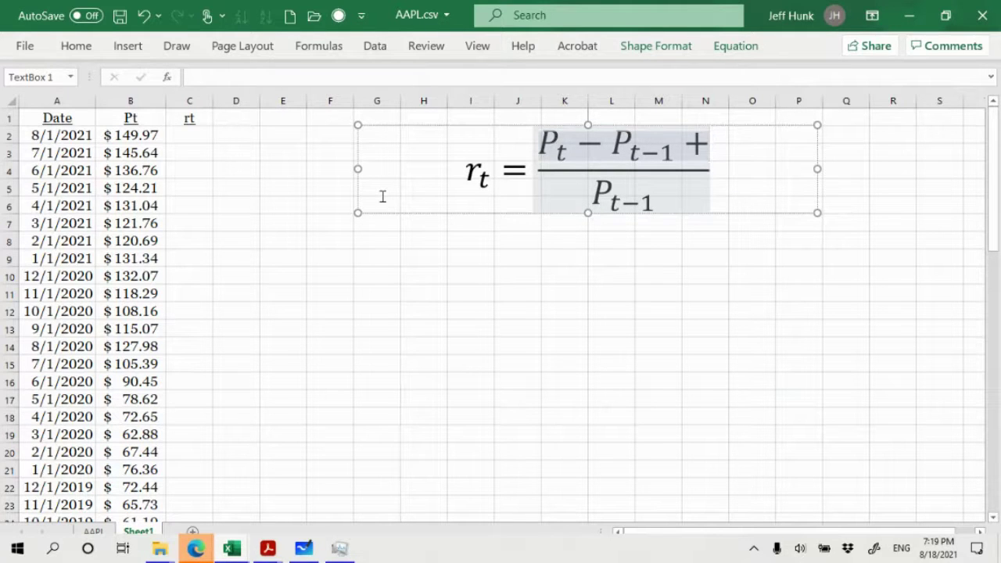
pyautogui.press('BackSpace')
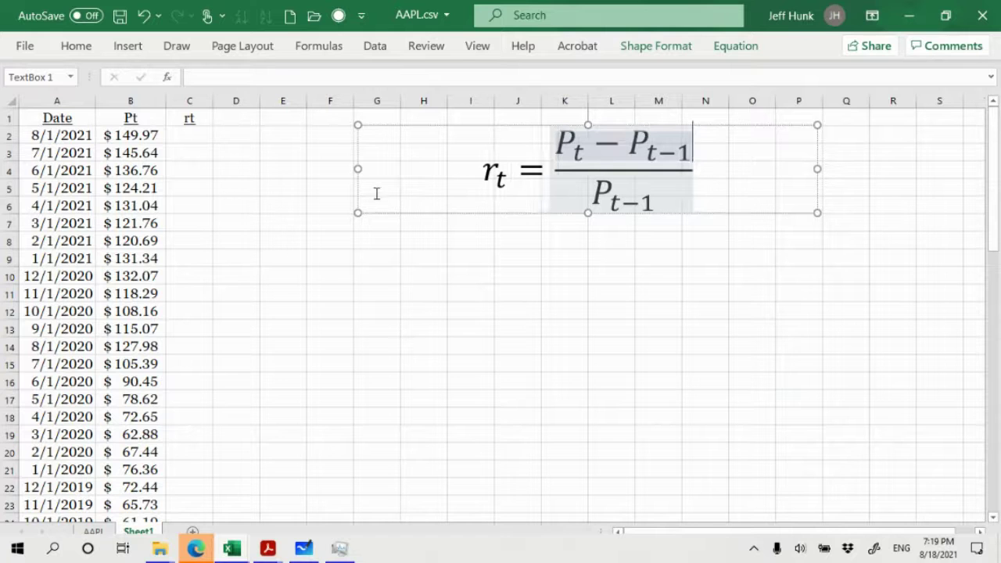
pyautogui.click(619, 305)
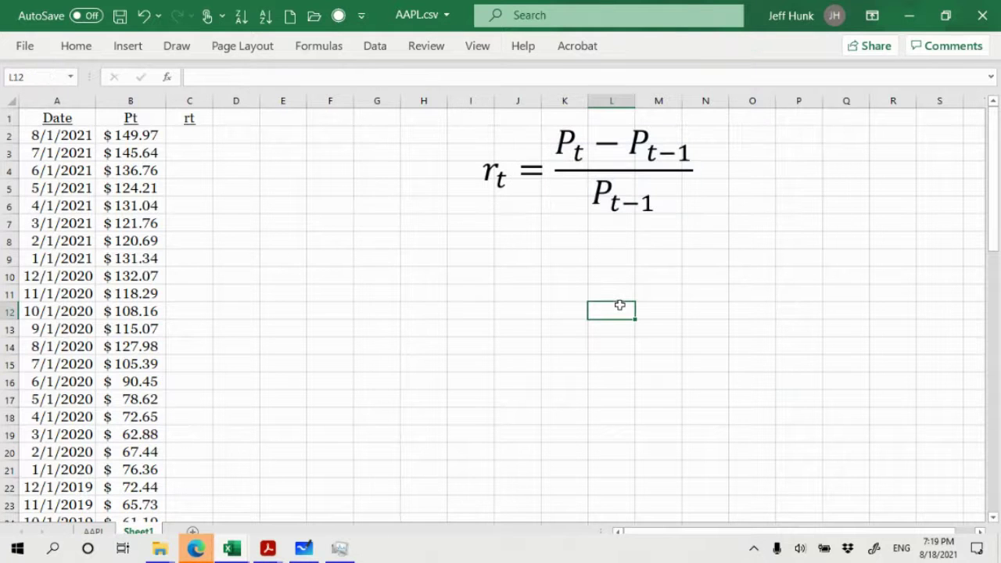
# Narrow the equation's text box to fit the shortened formula and place it over about columns H to M, rows 2 to 7
pyautogui.click(594, 179)
pyautogui.moveTo(357, 167); pyautogui.dragTo(584, 200)
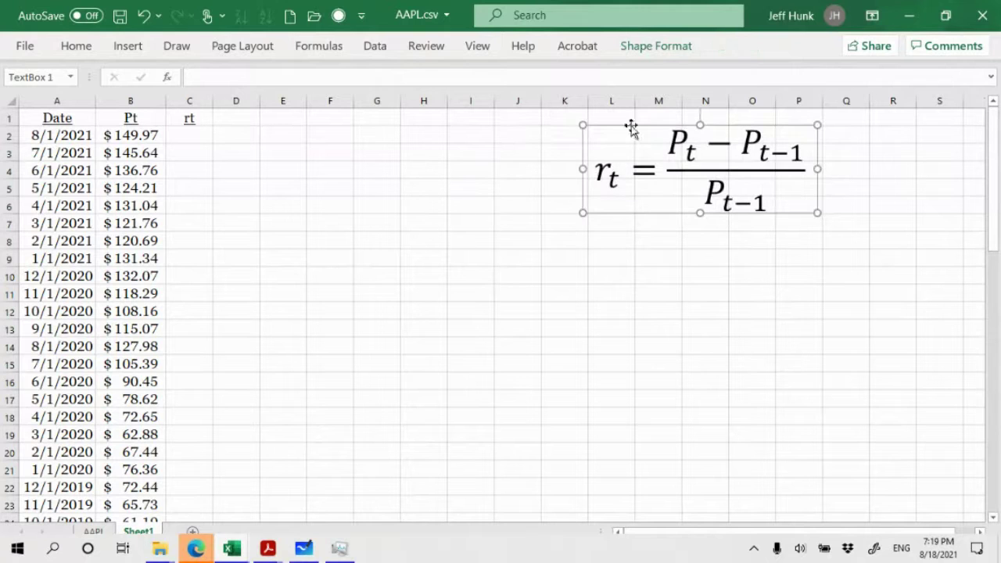
pyautogui.moveTo(654, 123); pyautogui.dragTo(506, 130)
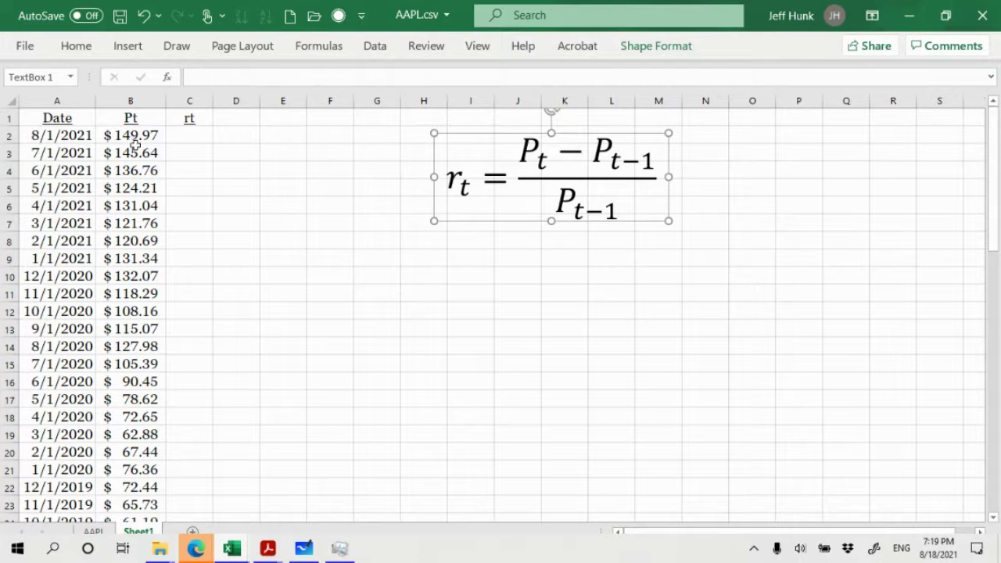
# Select cell C2, the first empty cell below the rt heading
pyautogui.click(180, 135)
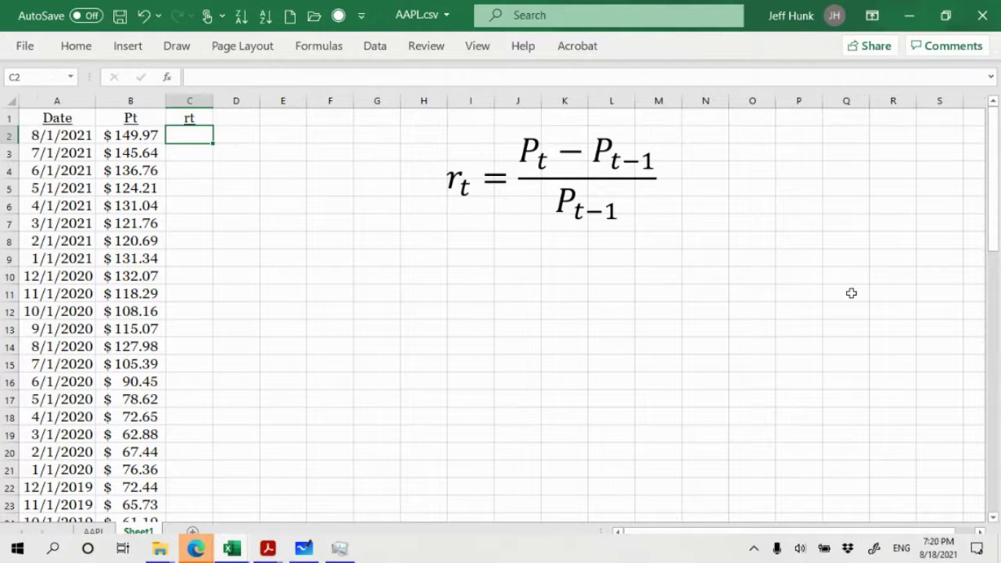
pyautogui.click(994, 517)
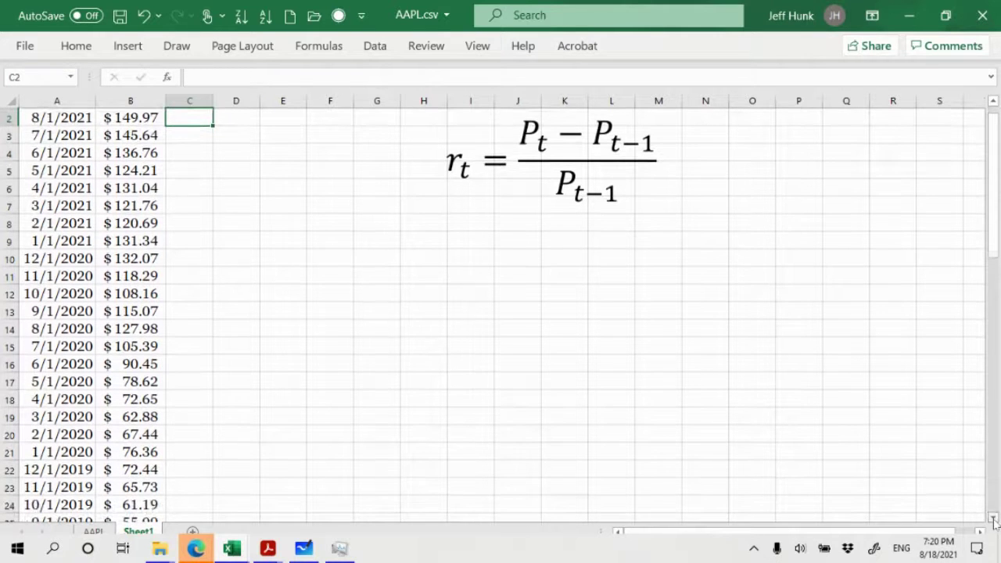
pyautogui.click(980, 533)
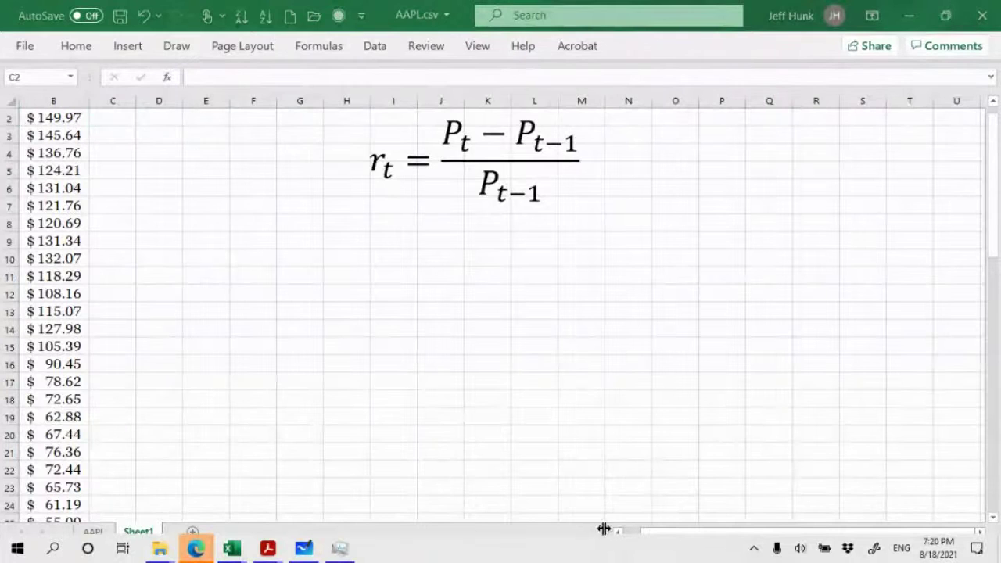
pyautogui.moveTo(619, 536); pyautogui.dragTo(615, 535)
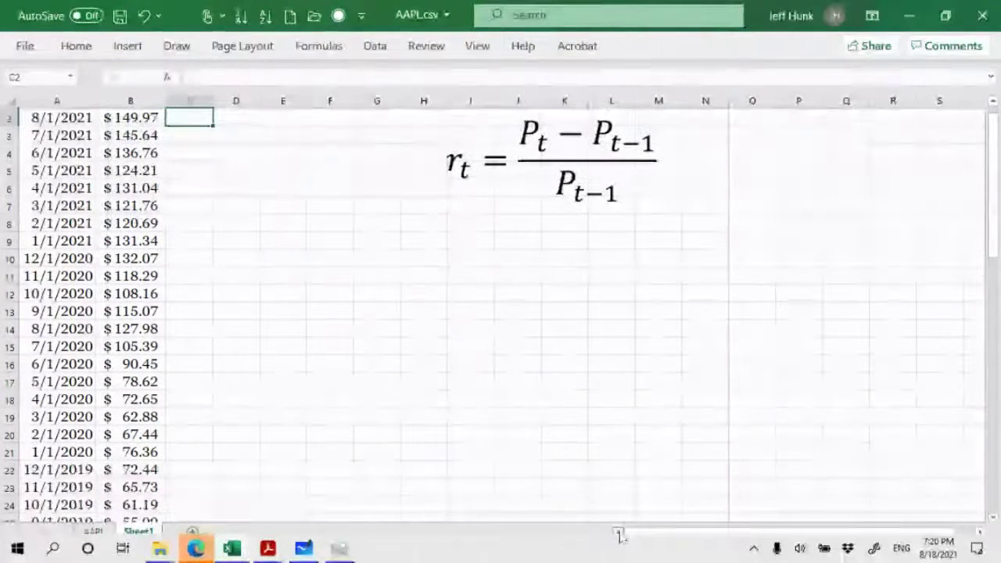
pyautogui.moveTo(995, 249); pyautogui.dragTo(996, 234)
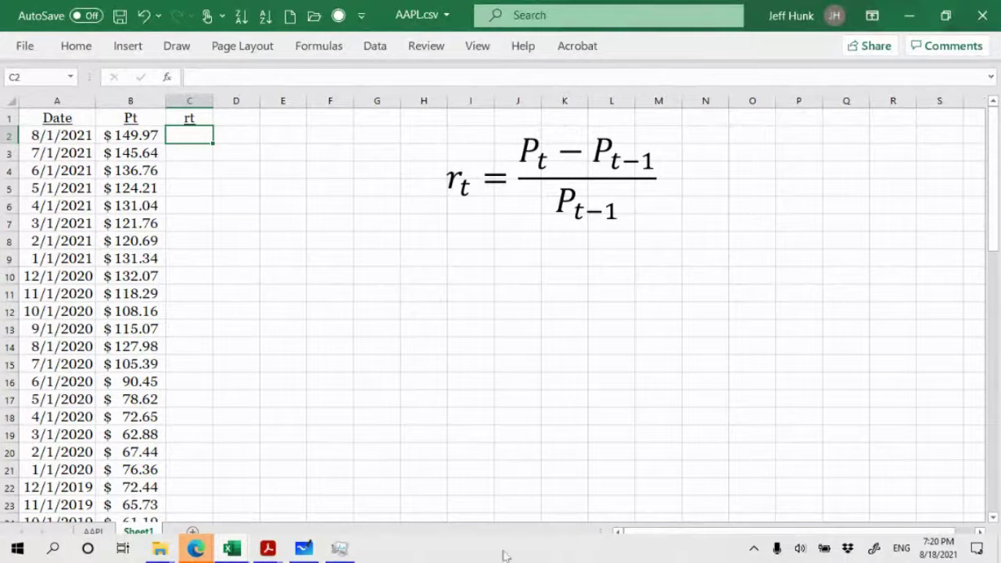
# Switch to the browser's CUNYfirst timeout warning and continue the current session
pyautogui.click(196, 551)
pyautogui.click(371, 472)
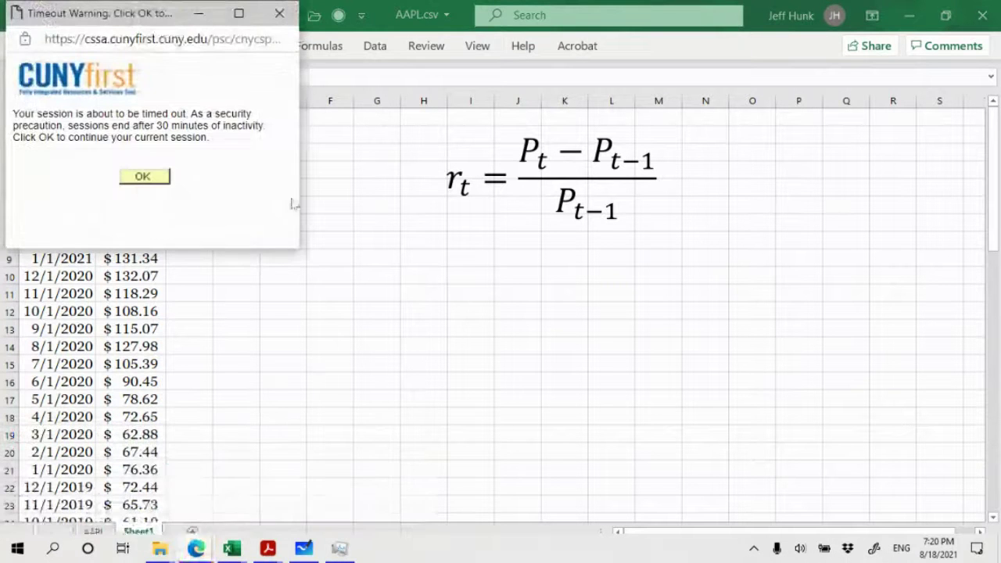
pyautogui.click(165, 178)
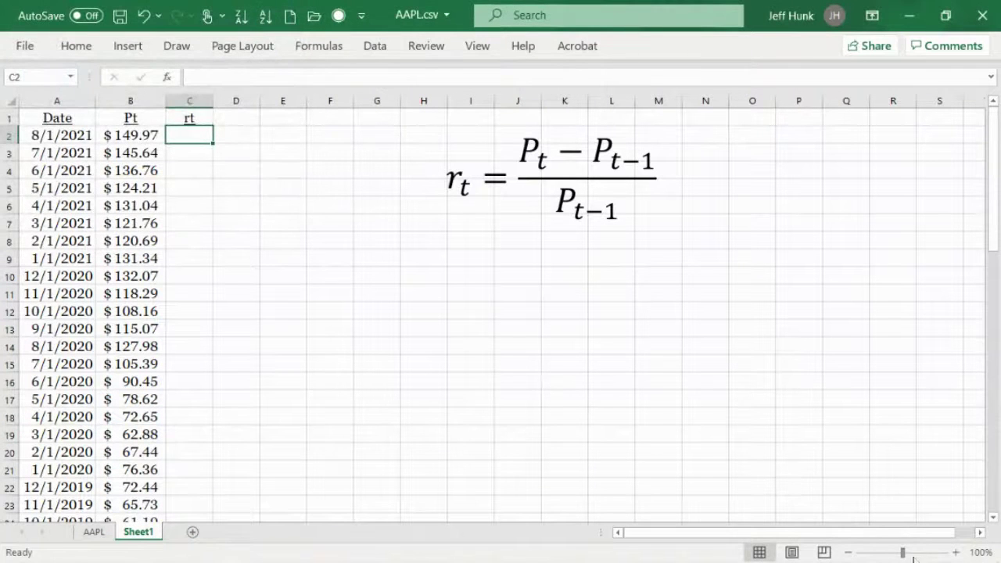
# Enlarge the worksheet view to 130% with the header row and the return equation in sight
pyautogui.click(956, 552)
pyautogui.click(956, 552)
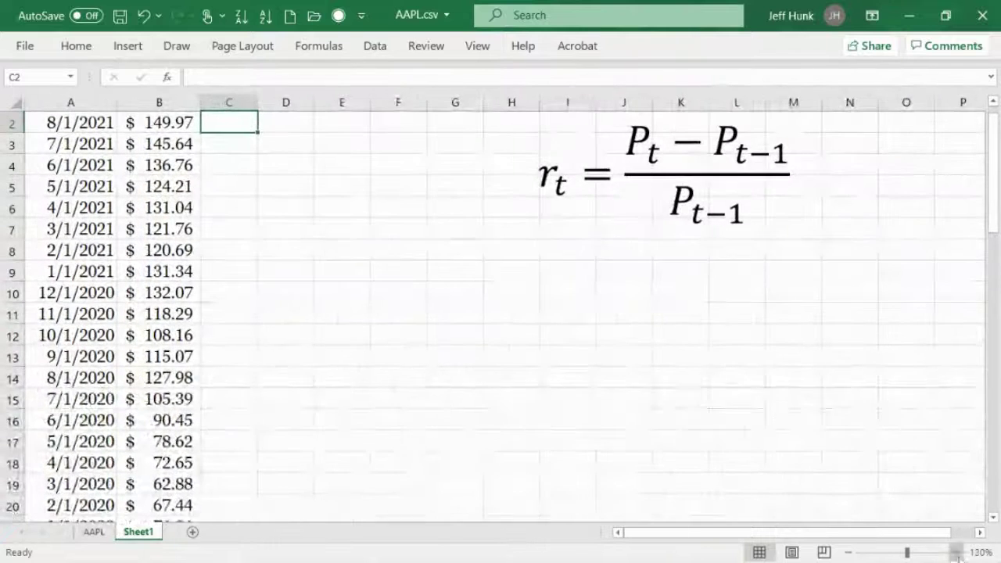
pyautogui.click(956, 553)
pyautogui.moveTo(825, 557)
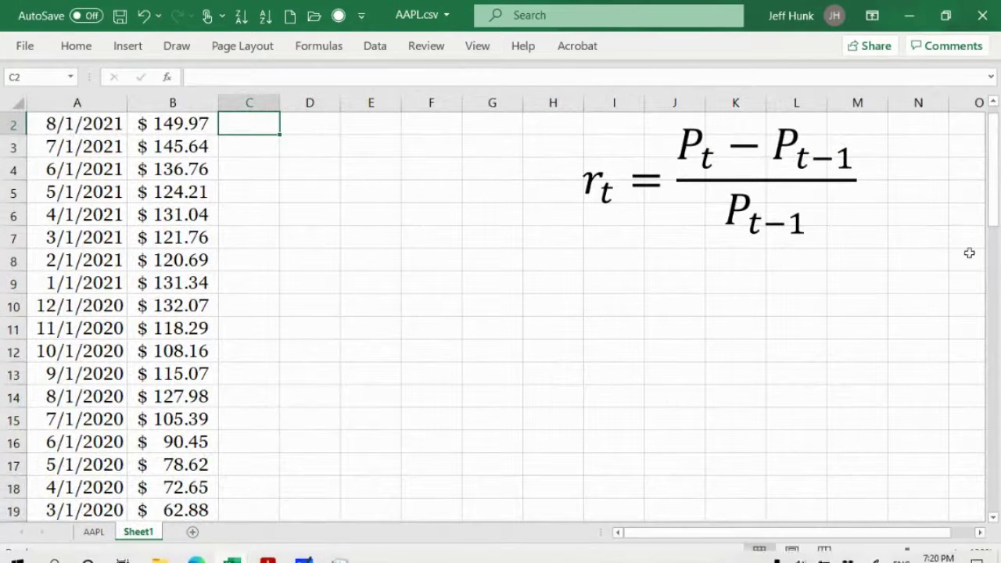
pyautogui.moveTo(989, 163); pyautogui.dragTo(996, 74)
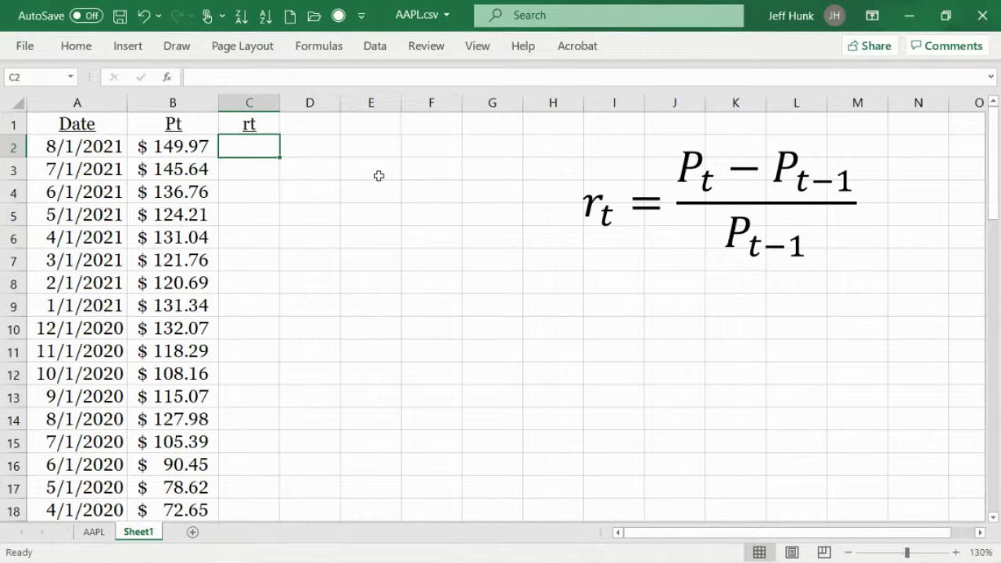
# Enter the monthly return formula =(B2-B3)/B3 in cell C2
pyautogui.write('=')
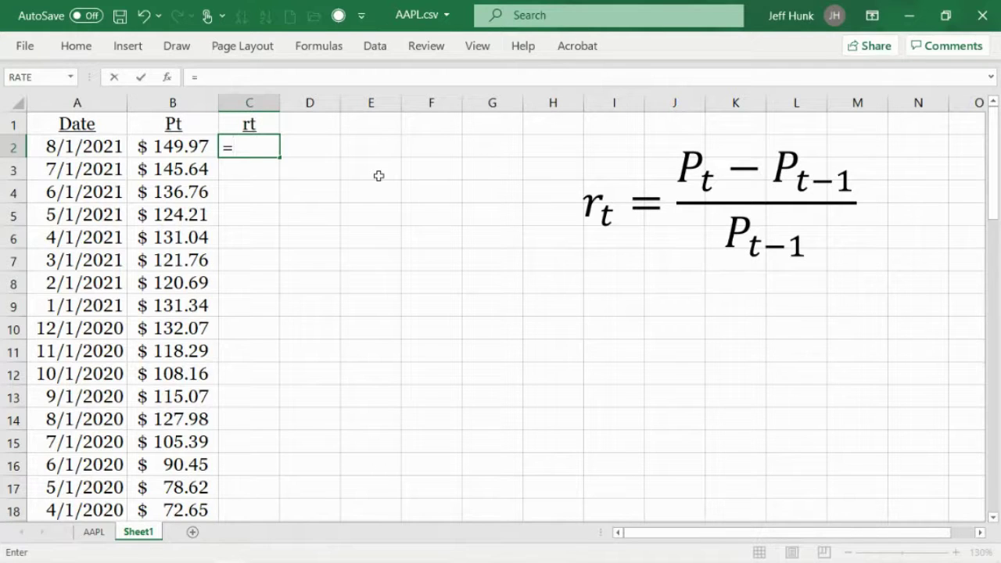
pyautogui.write('(')
pyautogui.click(173, 149)
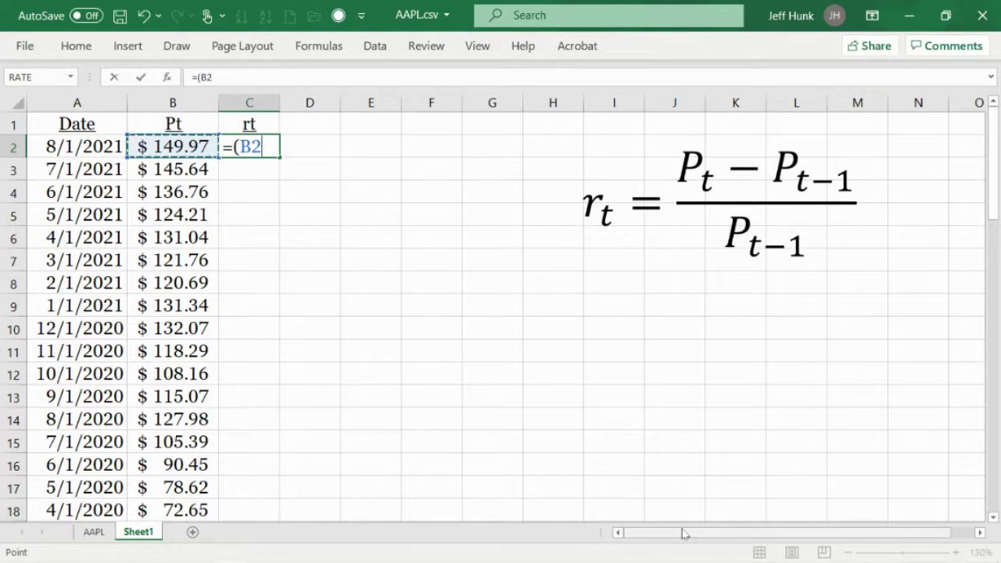
pyautogui.write('-')
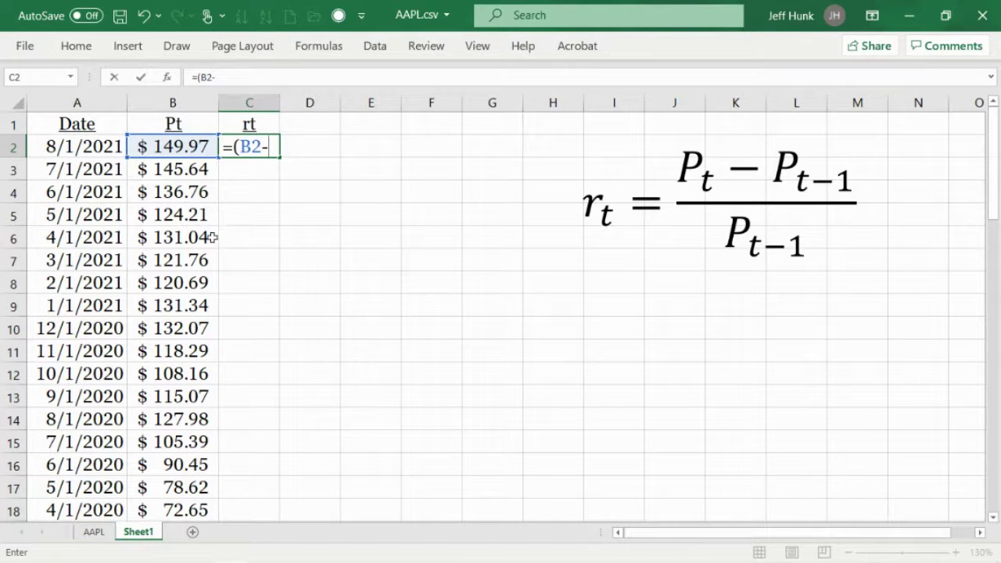
pyautogui.click(192, 170)
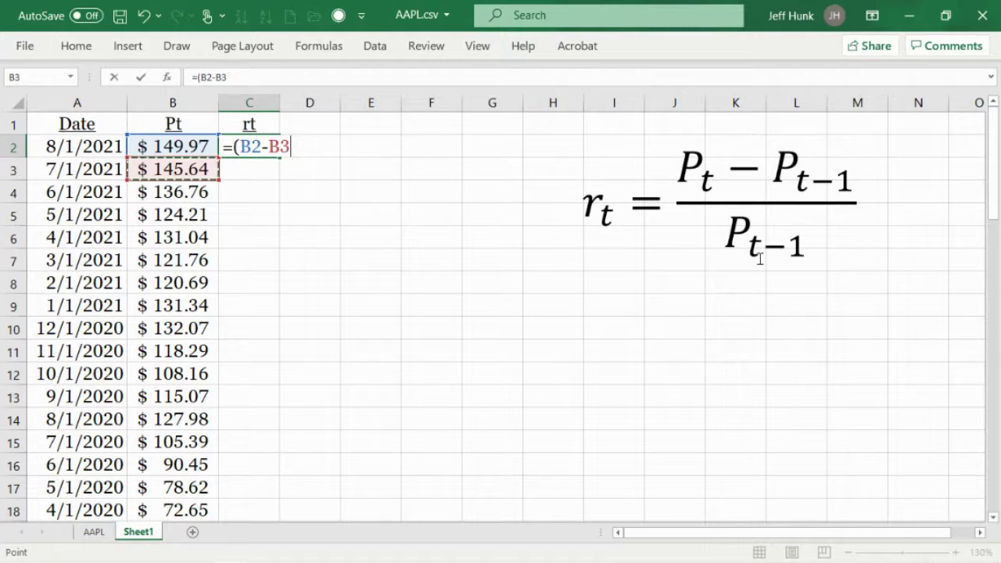
pyautogui.write(')')
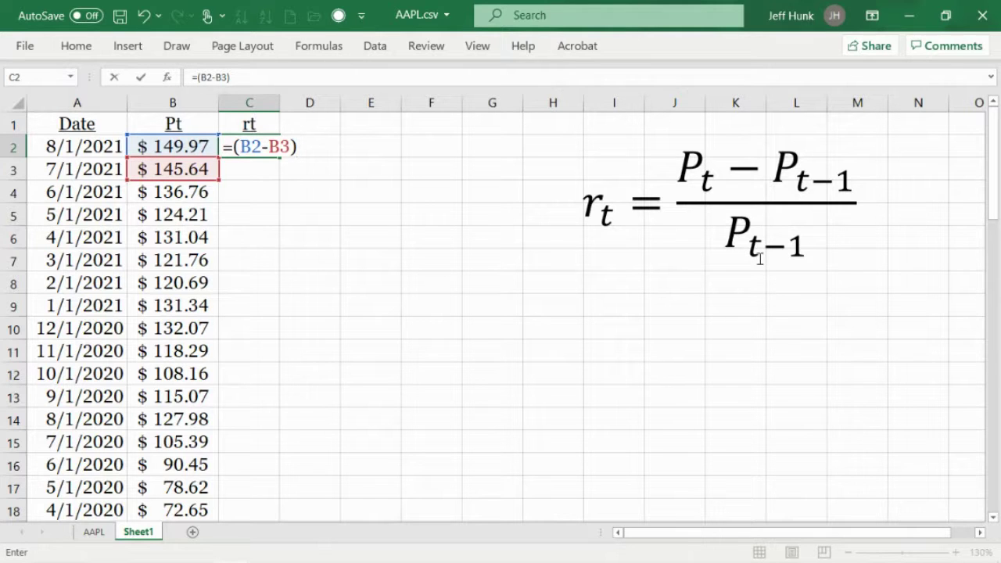
pyautogui.write('/')
pyautogui.click(149, 173)
pyautogui.click(141, 78)
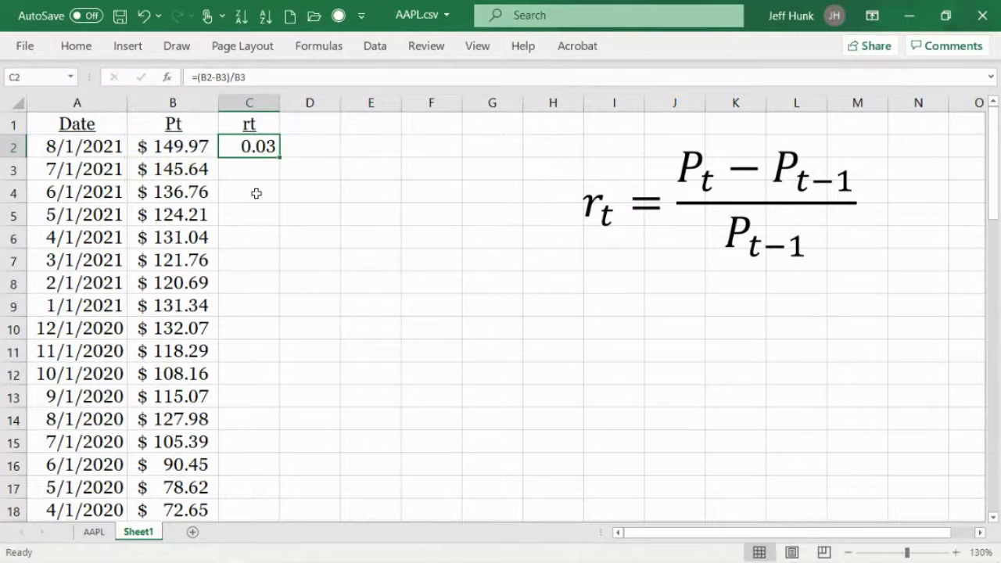
# Format the return in cell C2 as a percentage with two decimal places
pyautogui.click(76, 47)
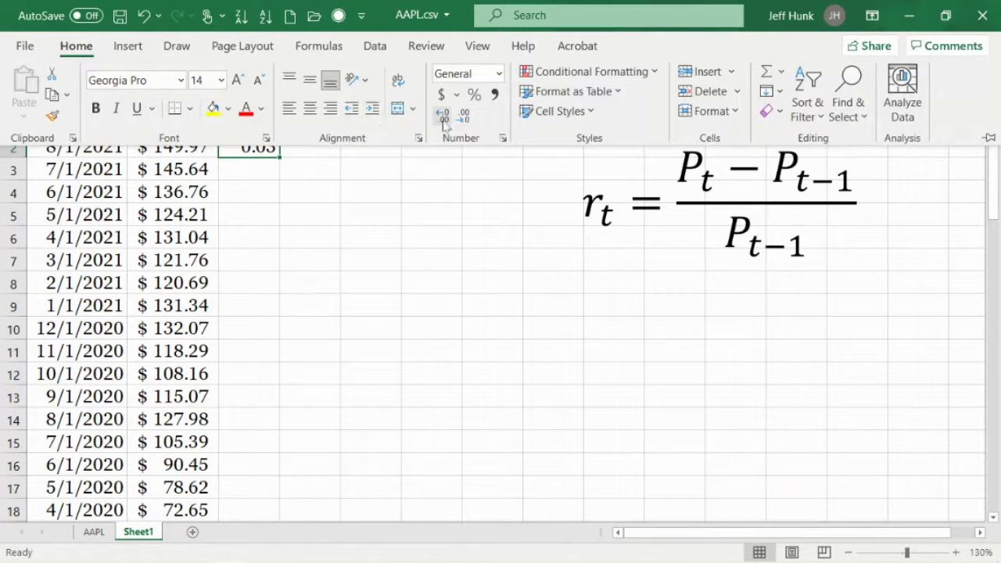
pyautogui.click(474, 95)
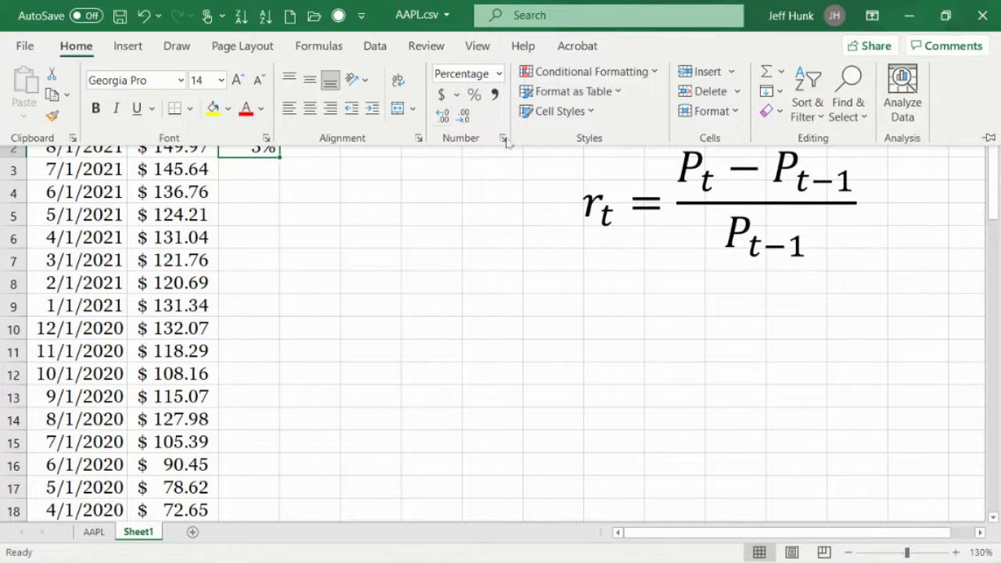
pyautogui.click(449, 123)
pyautogui.click(448, 123)
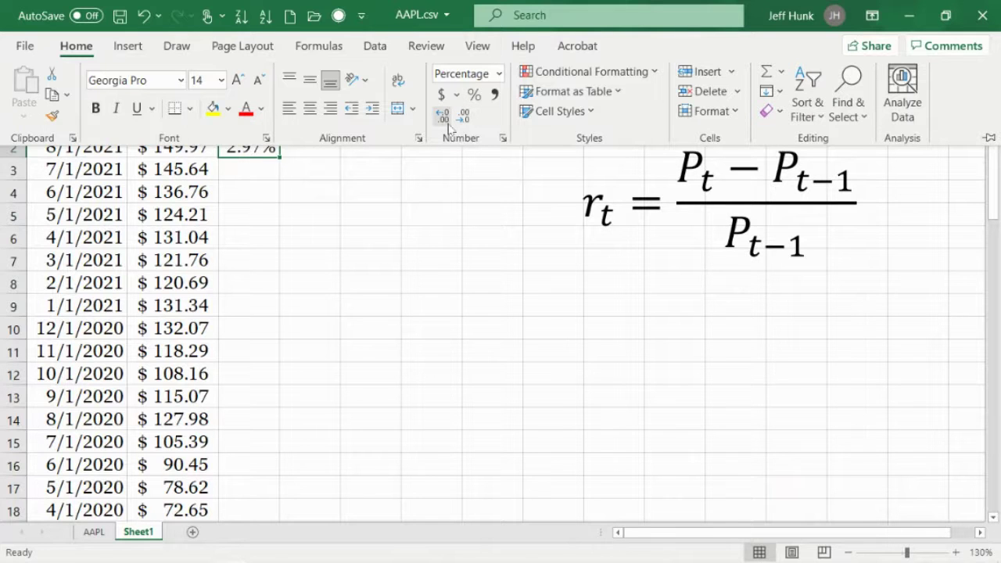
pyautogui.click(433, 255)
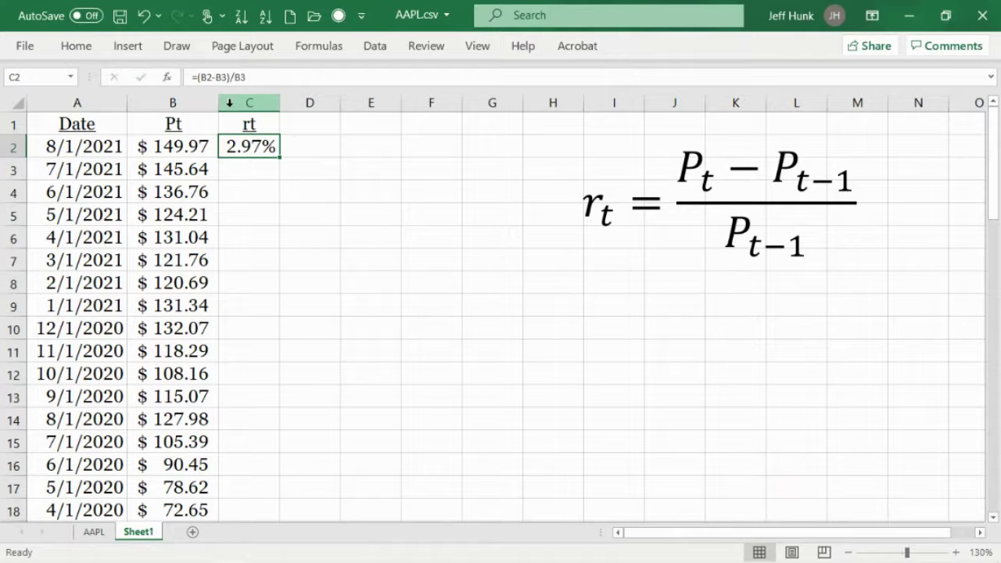
# Enter 3.09 as an example number in the empty cell E2
pyautogui.click(370, 150)
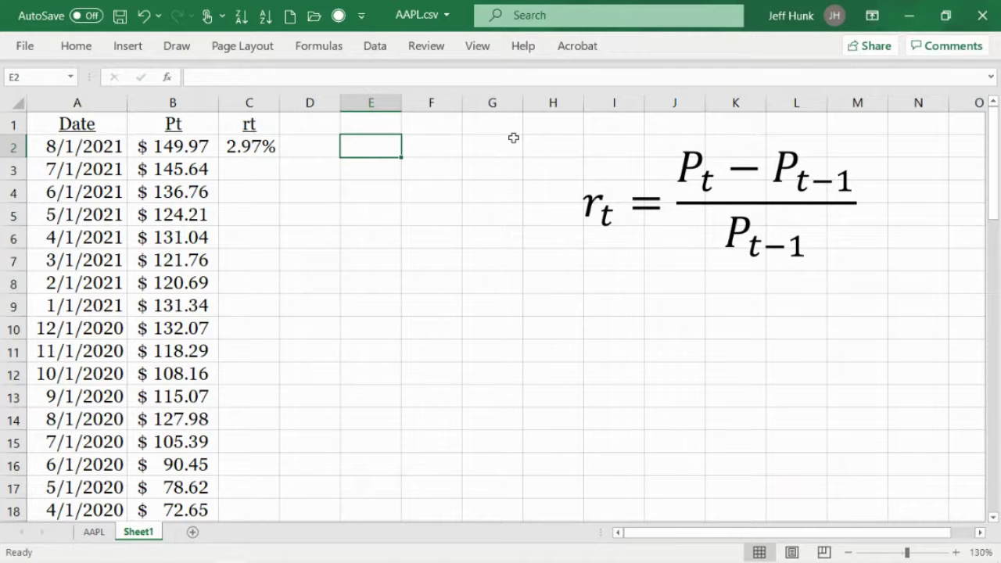
pyautogui.write('3.0')
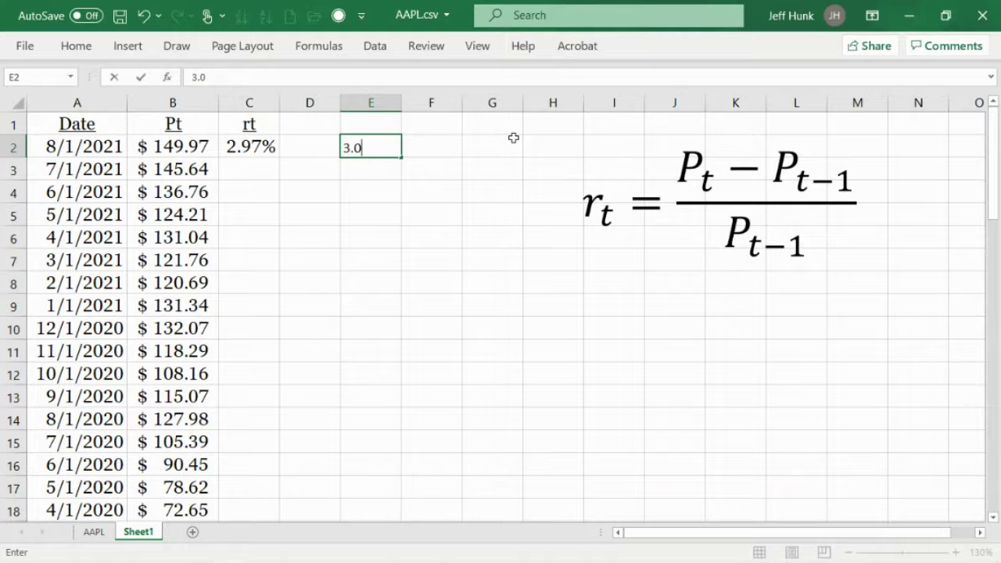
pyautogui.write('9')
pyautogui.click(474, 240)
pyautogui.click(383, 149)
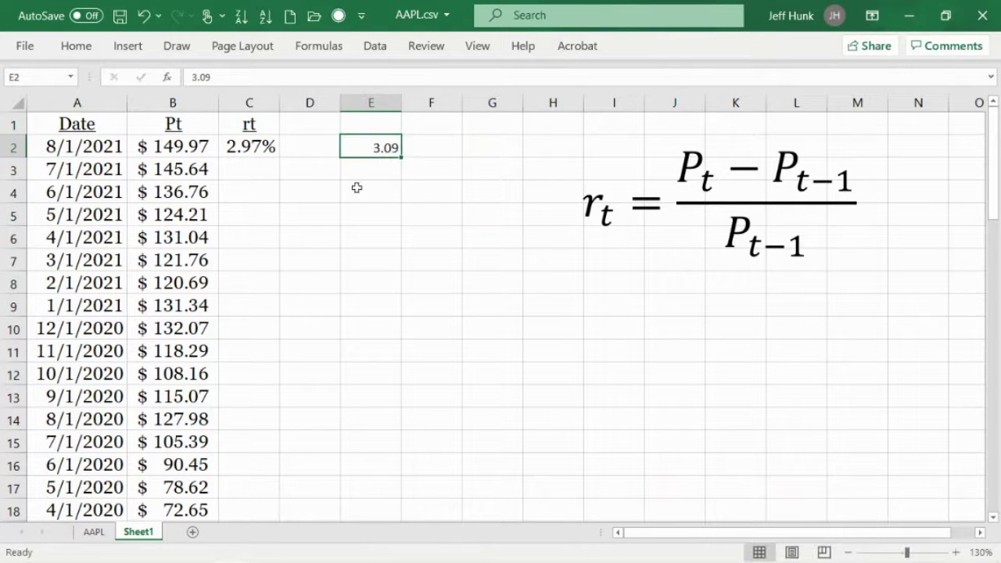
# Change the example number in cell E2 to 3.49
pyautogui.click(76, 45)
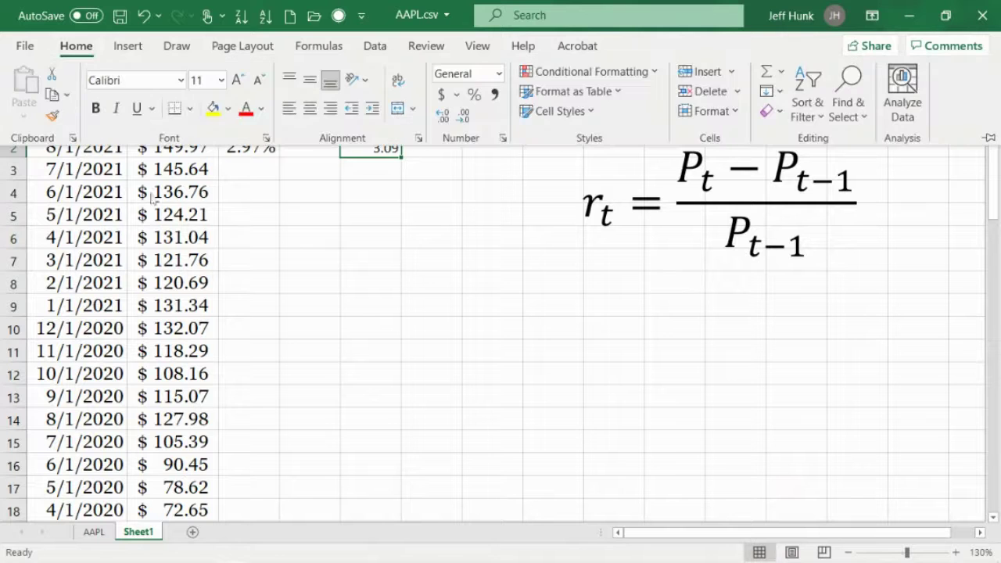
pyautogui.click(372, 153)
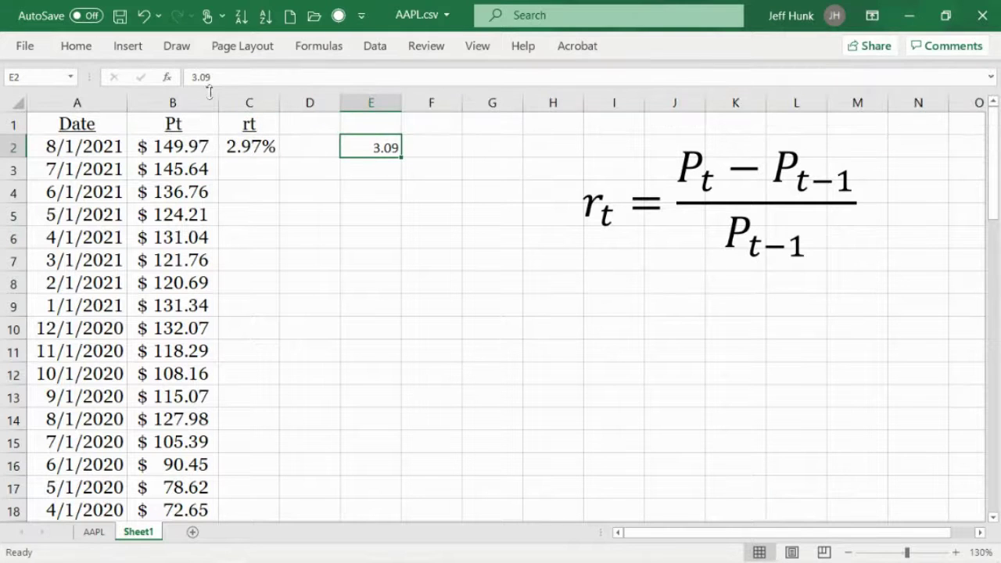
pyautogui.moveTo(201, 77); pyautogui.dragTo(282, 85)
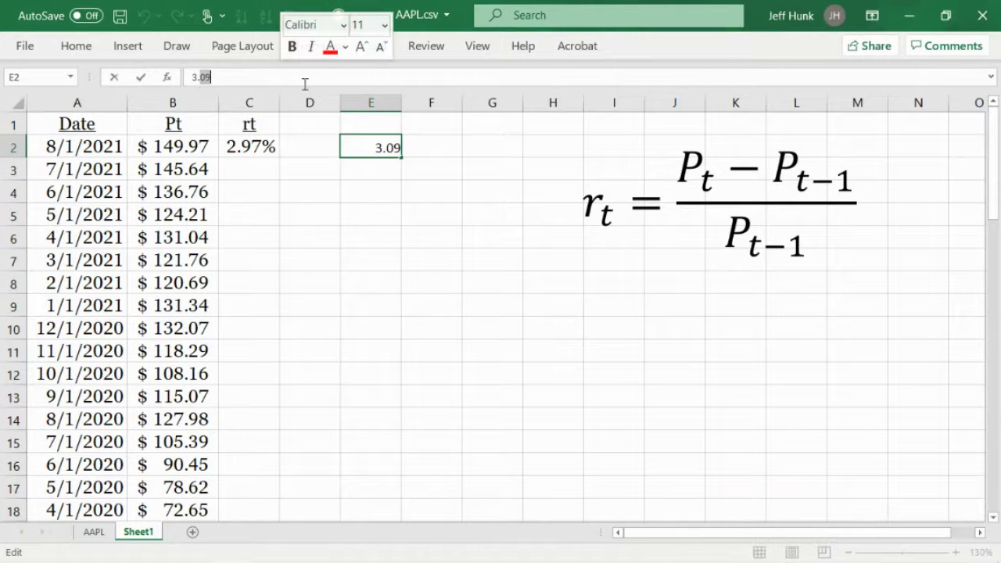
pyautogui.write('4')
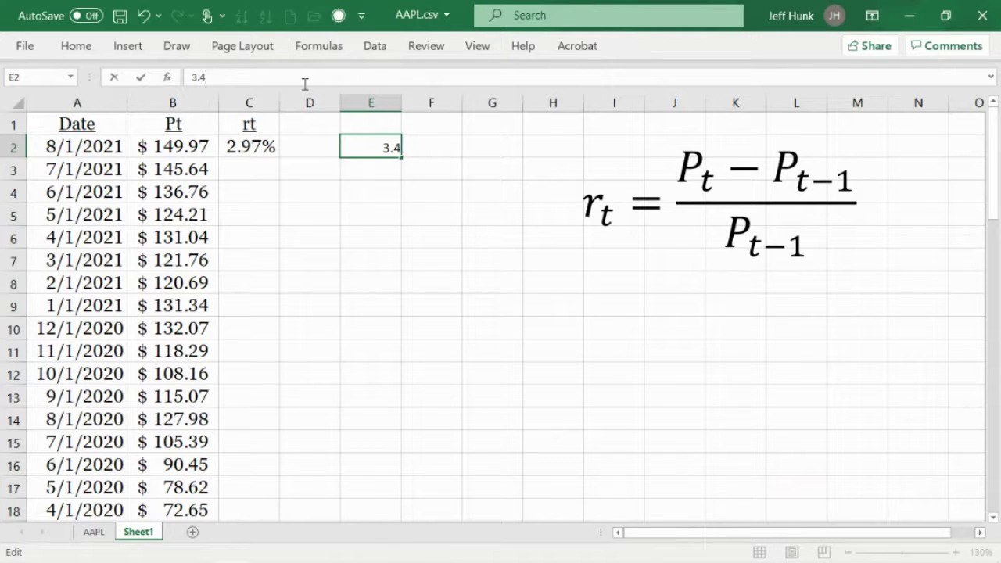
pyautogui.write('9')
pyautogui.click(344, 197)
pyautogui.click(366, 149)
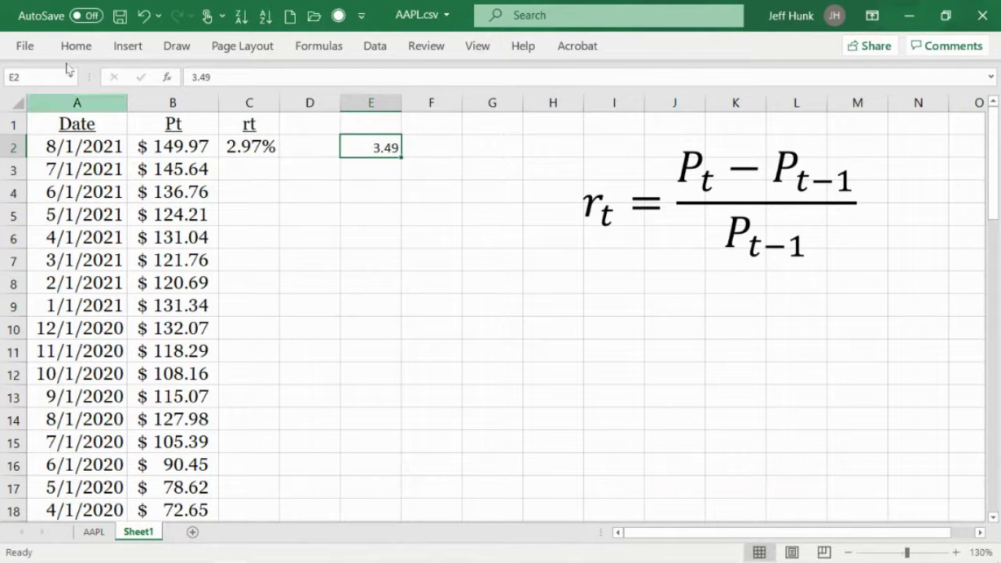
# Format the number in cell E2 with font size 16 and the Baskerville Old Face font
pyautogui.click(76, 46)
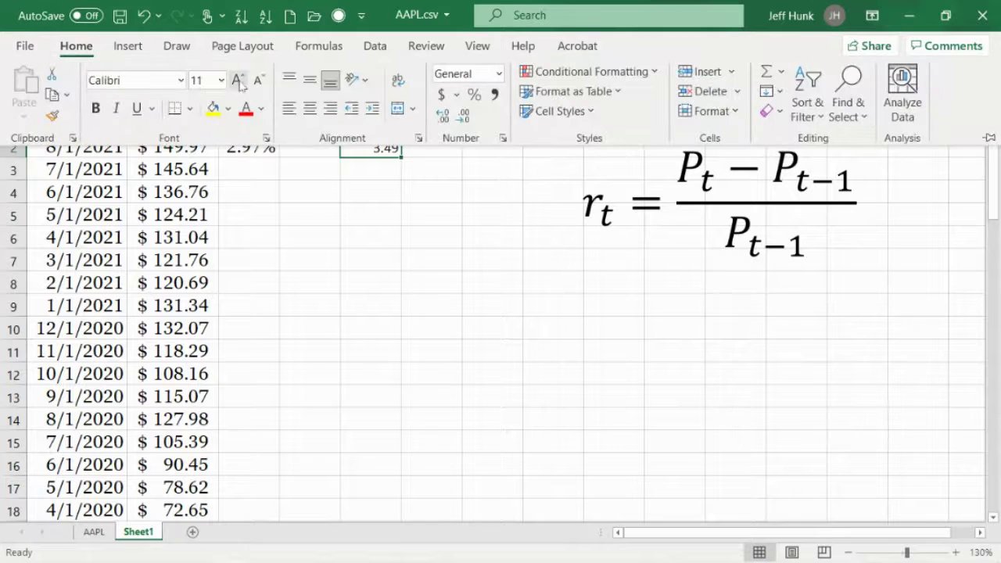
pyautogui.click(239, 81)
pyautogui.click(239, 81)
pyautogui.click(238, 81)
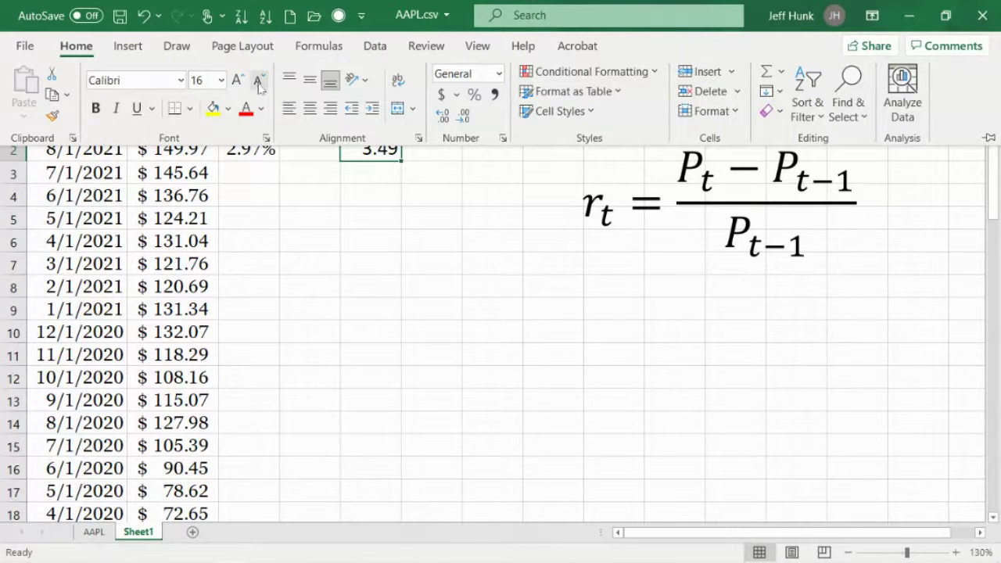
pyautogui.click(181, 80)
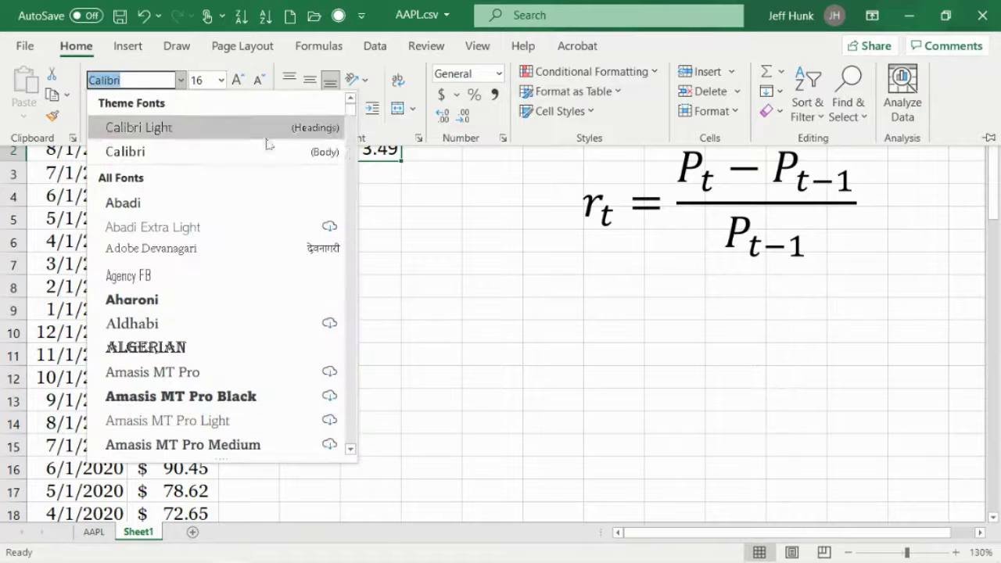
pyautogui.click(348, 419)
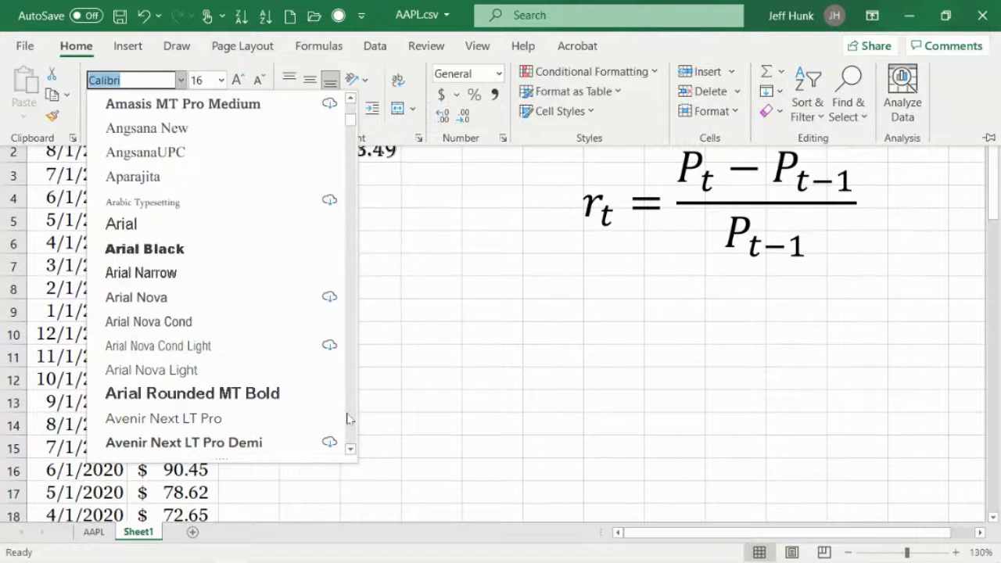
pyautogui.click(349, 419)
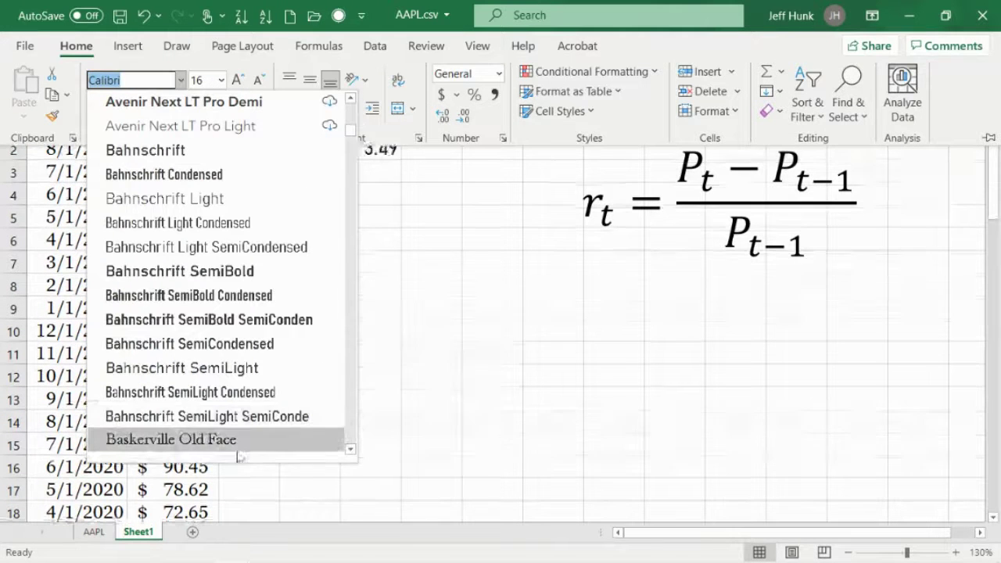
pyautogui.click(313, 439)
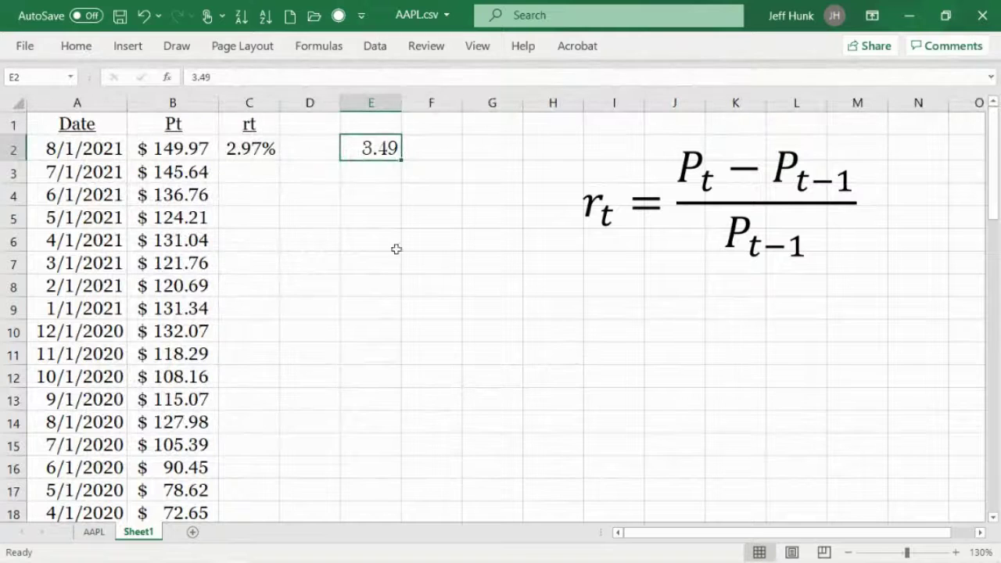
# Reduce the number in cell E2 to zero decimal places
pyautogui.click(76, 45)
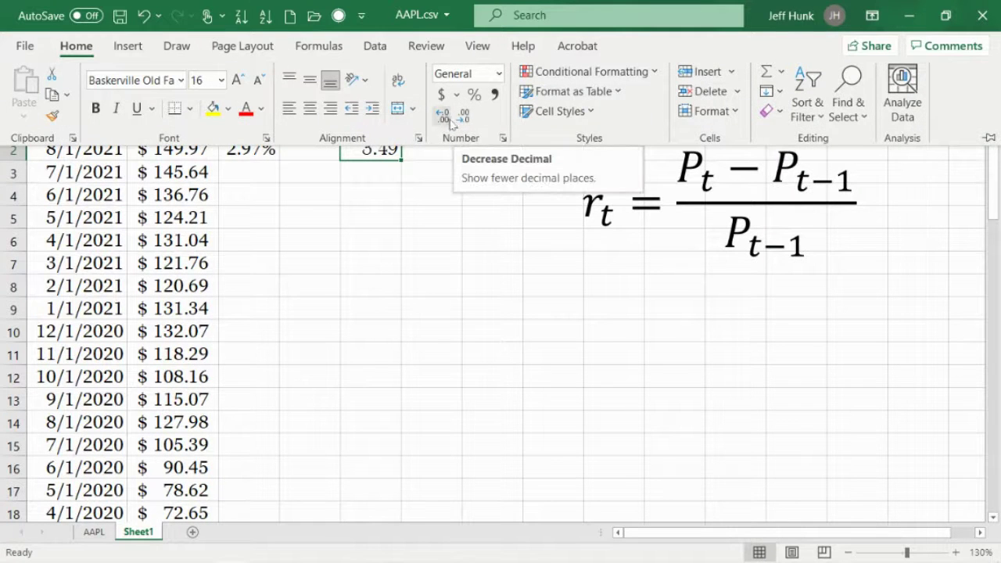
pyautogui.click(461, 123)
pyautogui.click(463, 125)
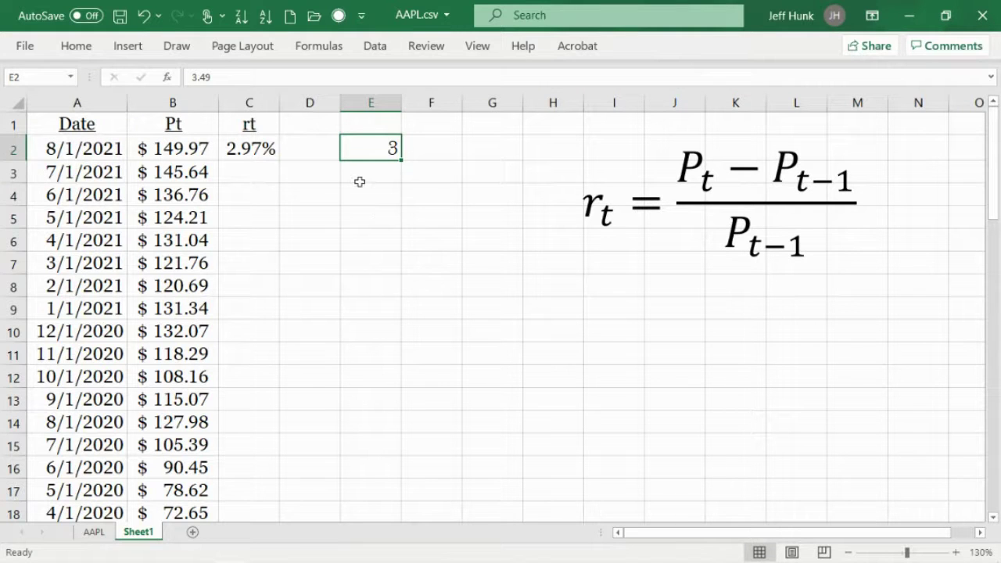
pyautogui.click(360, 180)
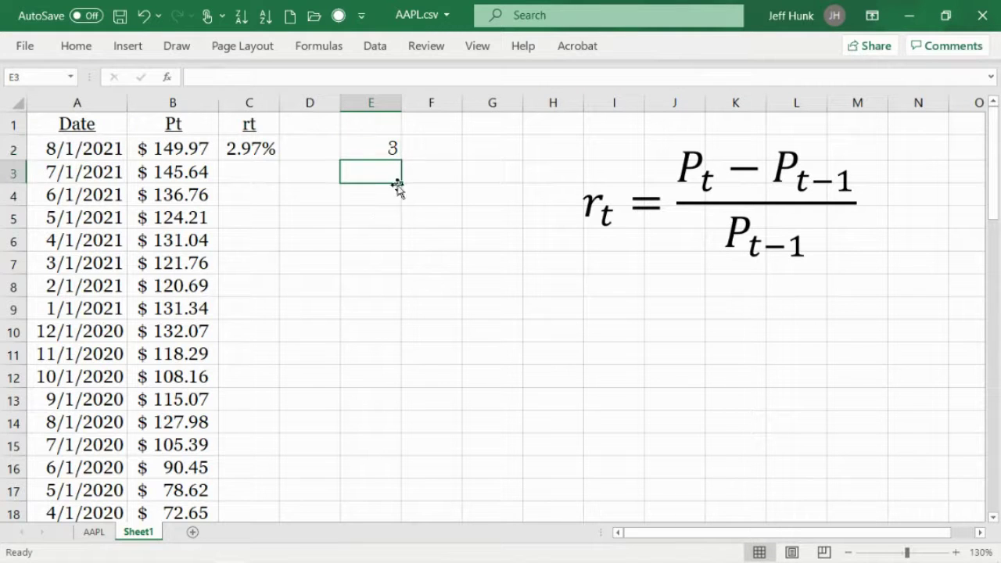
# Enter 2.51 as a second example number in cell F2
pyautogui.click(427, 151)
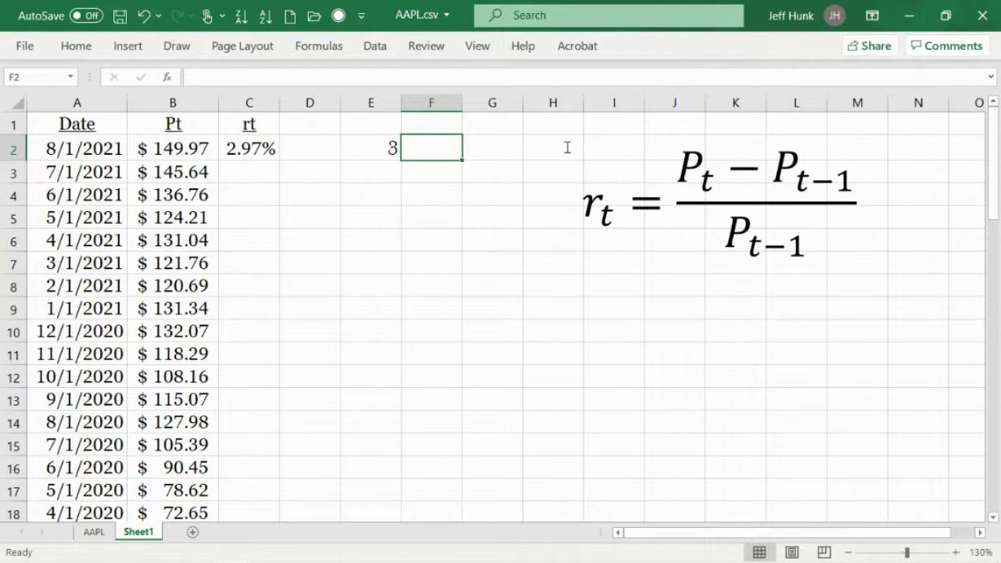
pyautogui.write('4')
pyautogui.press('BackSpace')
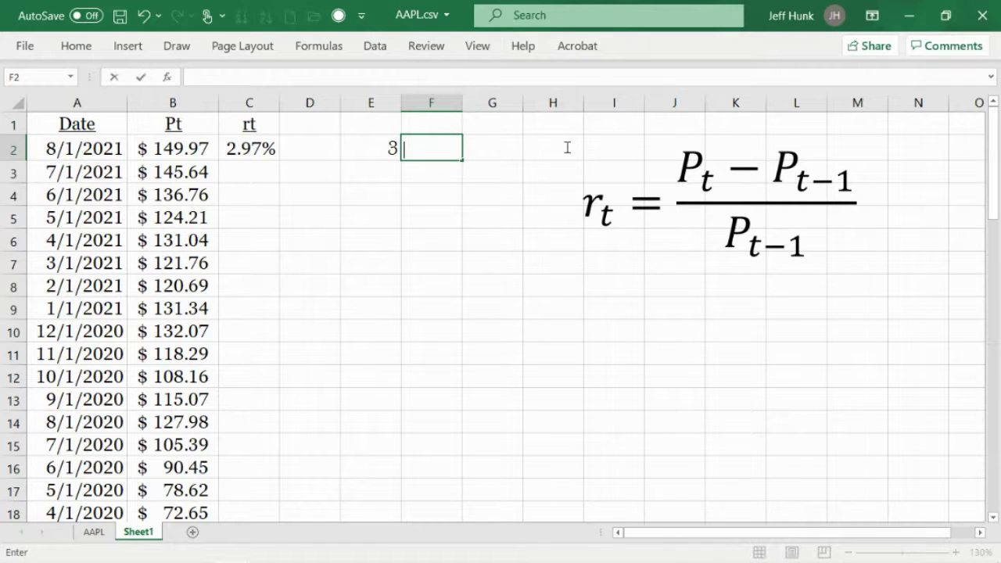
pyautogui.write('2.51')
pyautogui.click(418, 212)
# Format the number in cell F2 with font size 16 and the Baskerville Old Face font
pyautogui.click(427, 150)
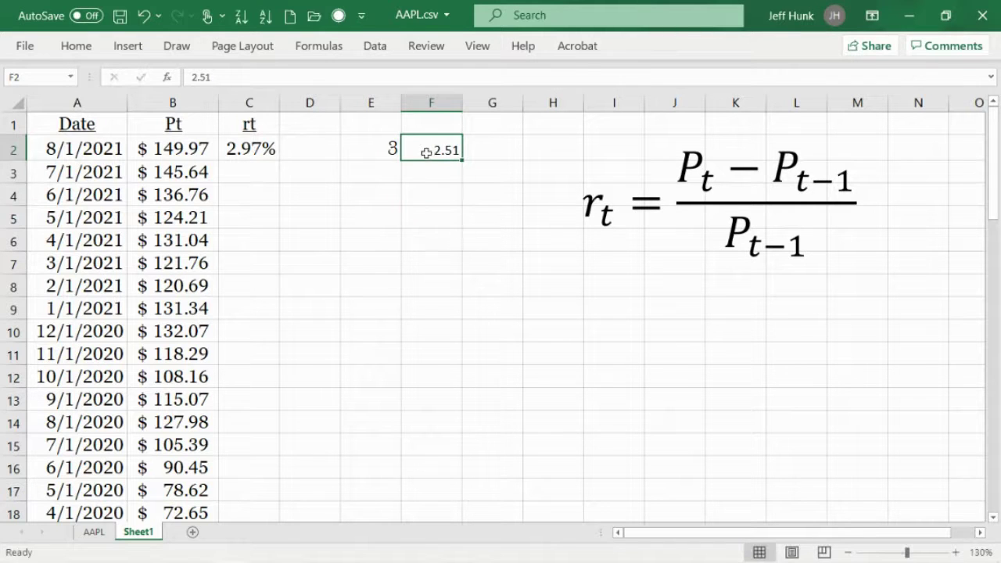
pyautogui.click(76, 45)
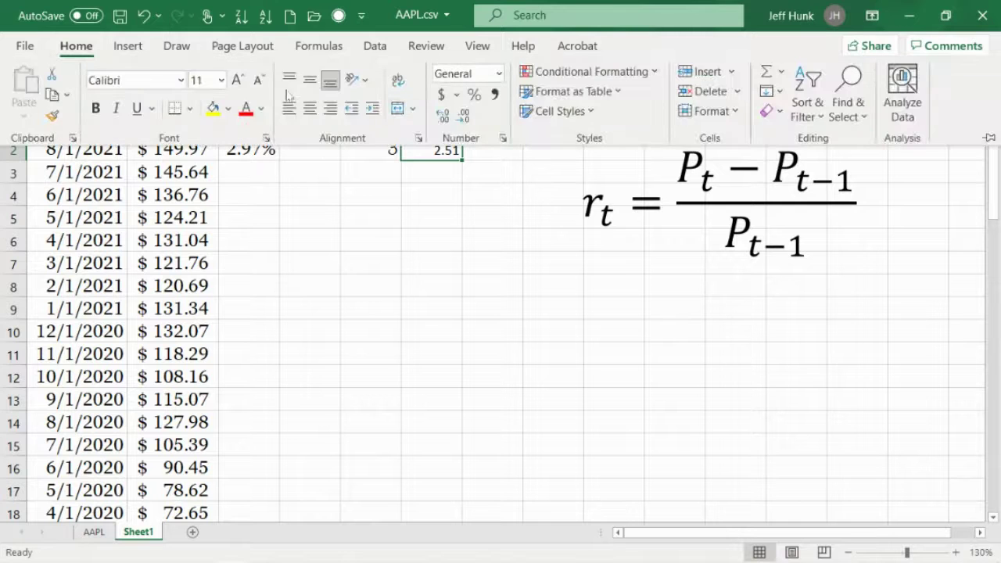
pyautogui.click(237, 80)
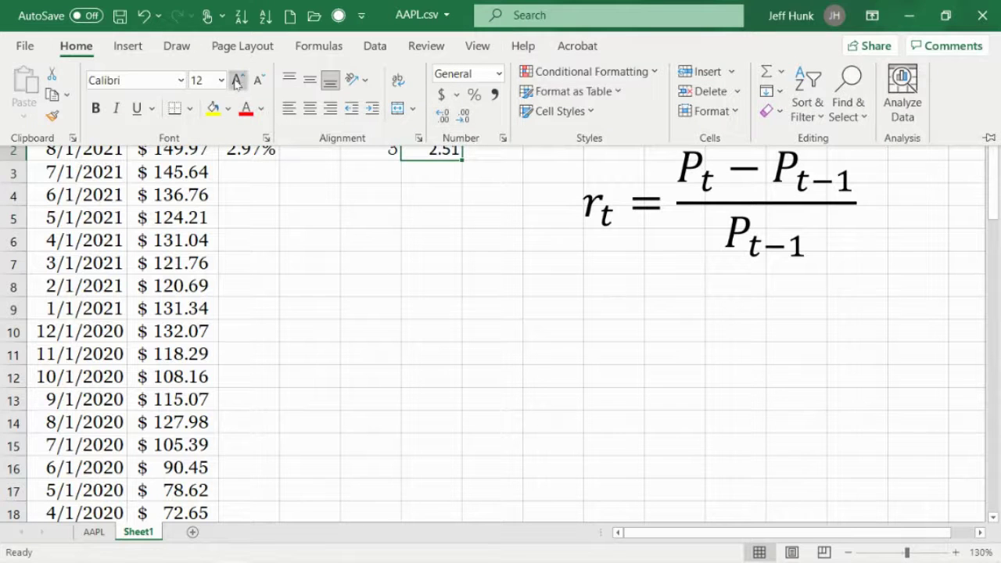
pyautogui.click(237, 80)
pyautogui.click(237, 80)
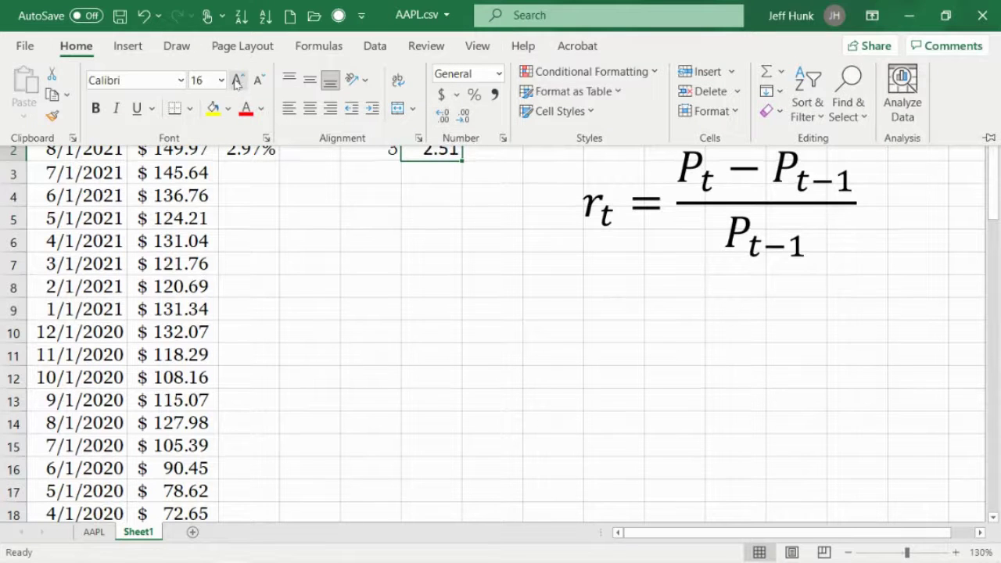
pyautogui.click(181, 79)
pyautogui.scroll(-15, 350, 445)
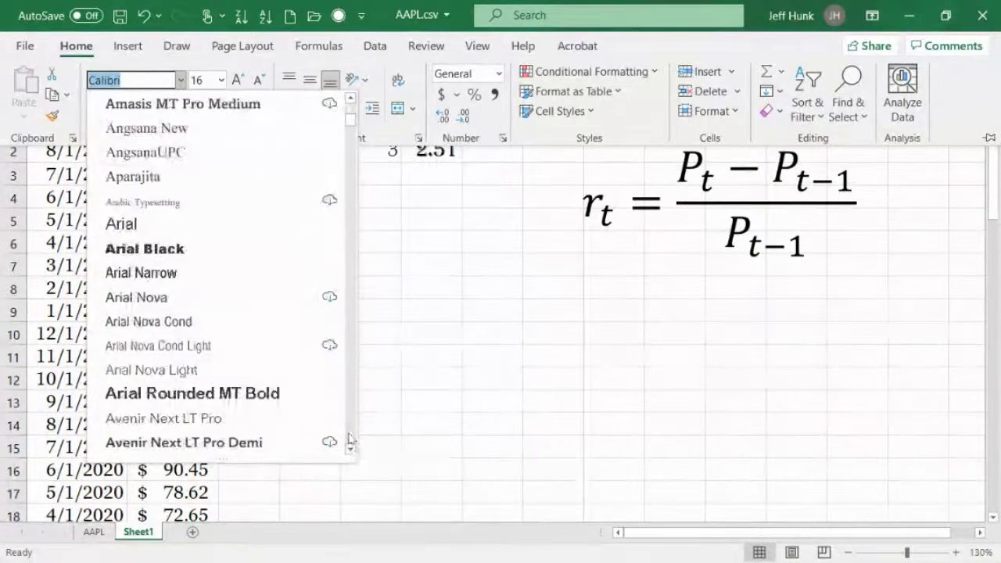
pyautogui.scroll(20, 350, 440)
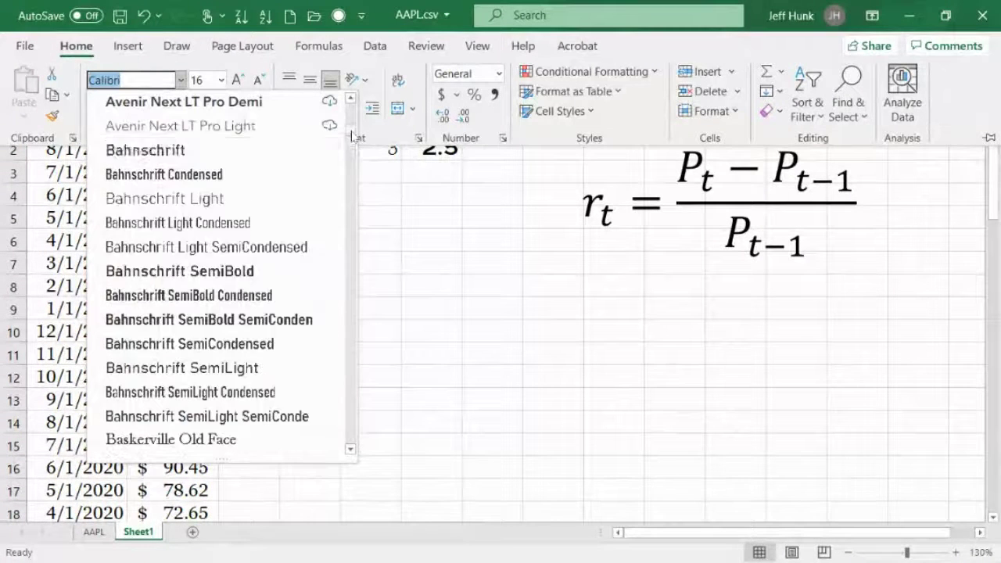
pyautogui.click(253, 445)
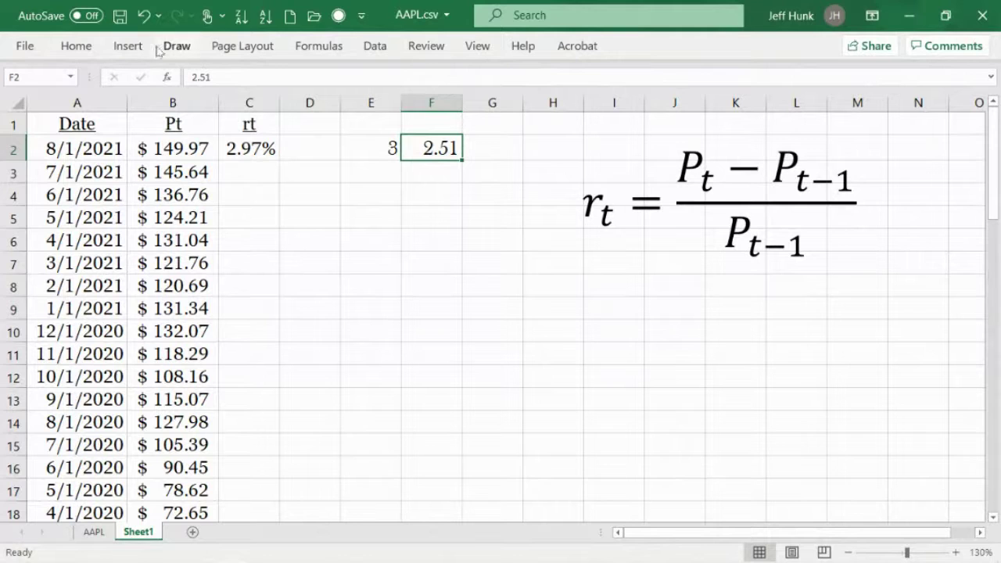
# Reduce the number in cell F2 to zero decimal places
pyautogui.click(76, 45)
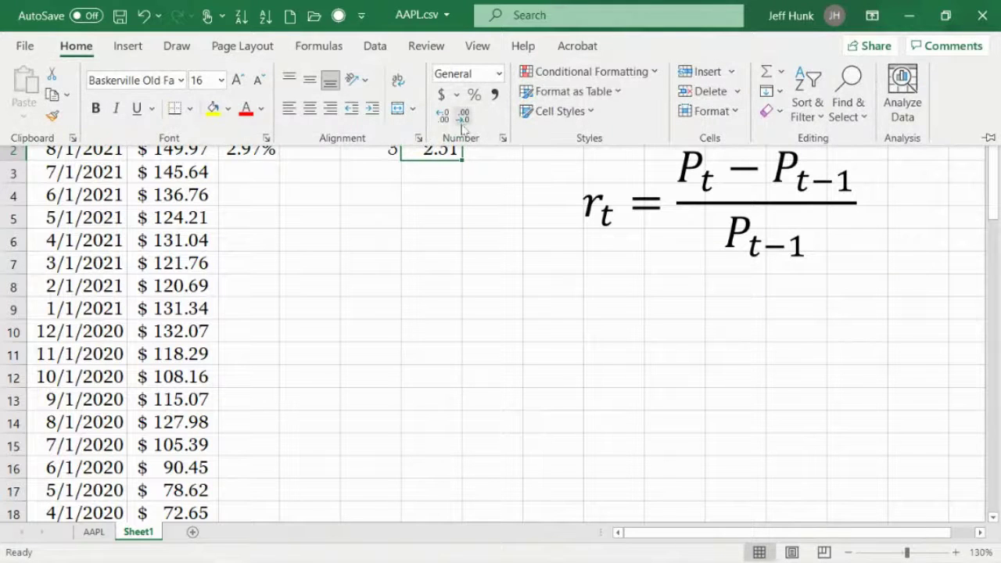
pyautogui.click(442, 117)
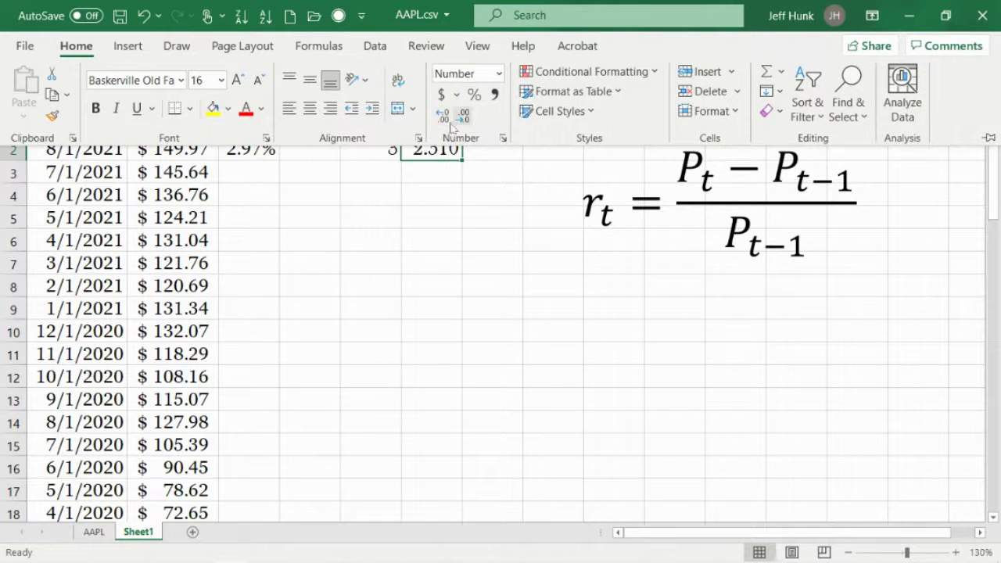
pyautogui.click(461, 117)
pyautogui.click(461, 117)
pyautogui.click(462, 118)
pyautogui.click(451, 233)
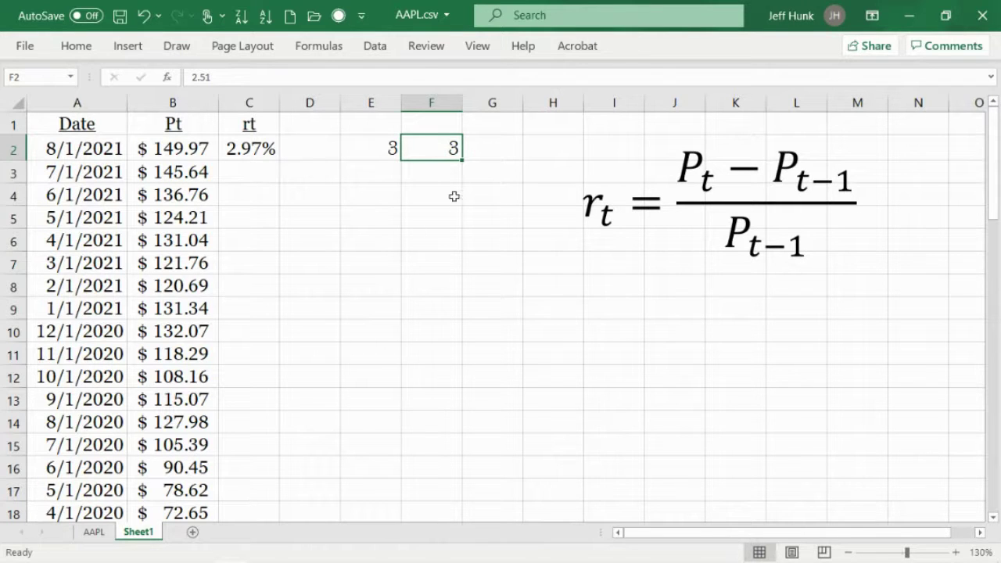
# Display both example numbers in cells E2 and F2 with two decimal places
pyautogui.click(390, 147)
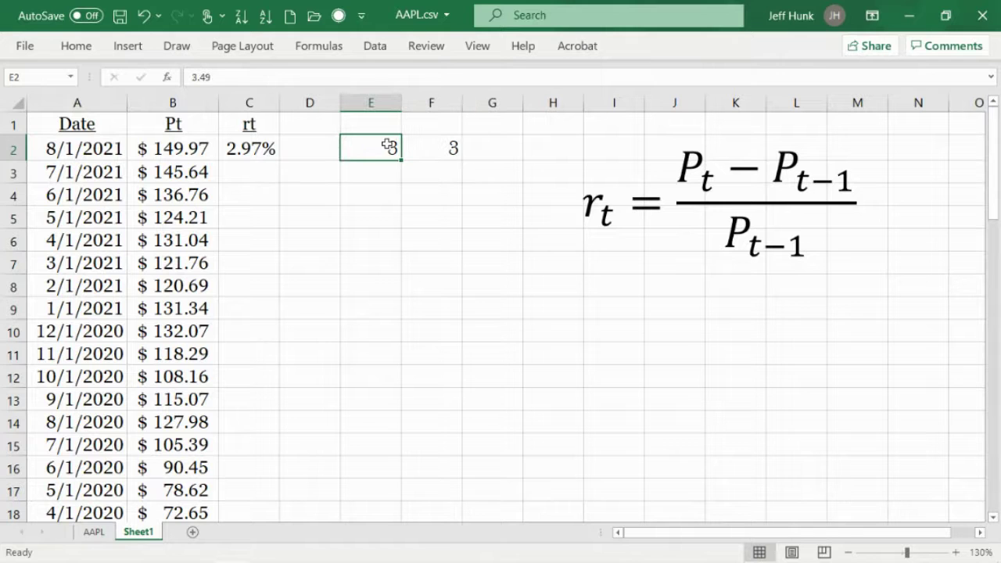
pyautogui.keyDown('shift'); pyautogui.click(458, 148); pyautogui.keyUp('shift')
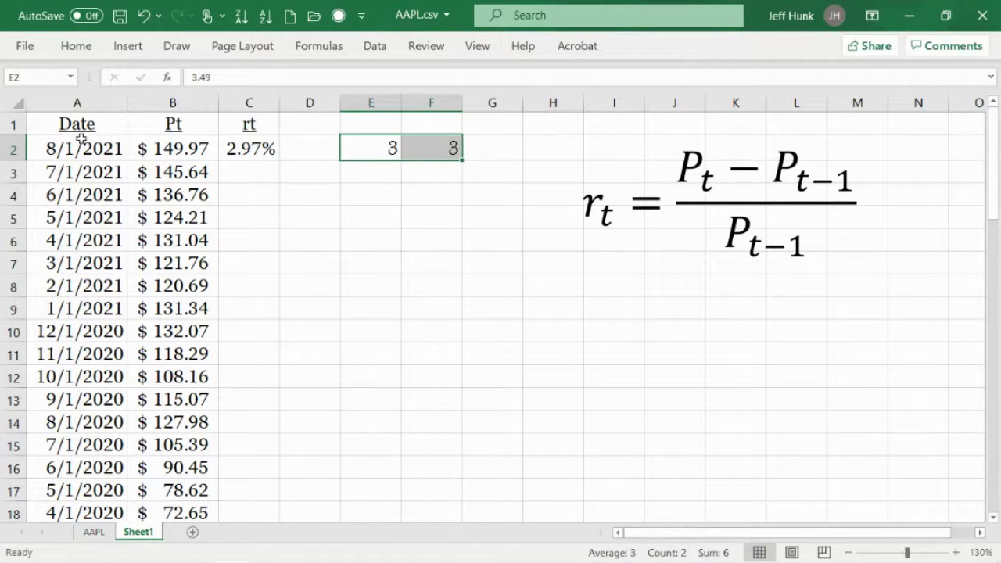
pyautogui.click(76, 45)
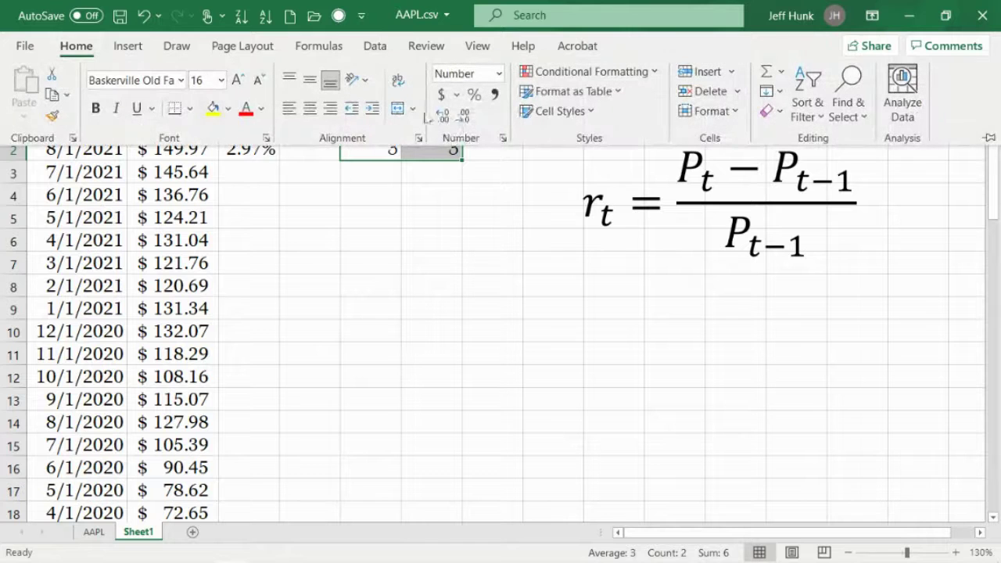
pyautogui.click(450, 122)
pyautogui.click(450, 122)
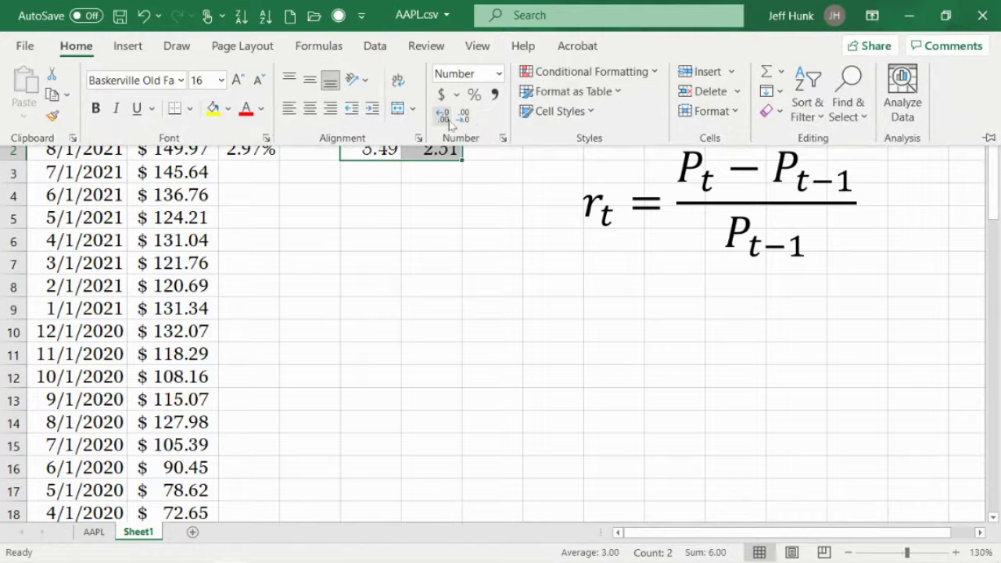
pyautogui.press('Escape')
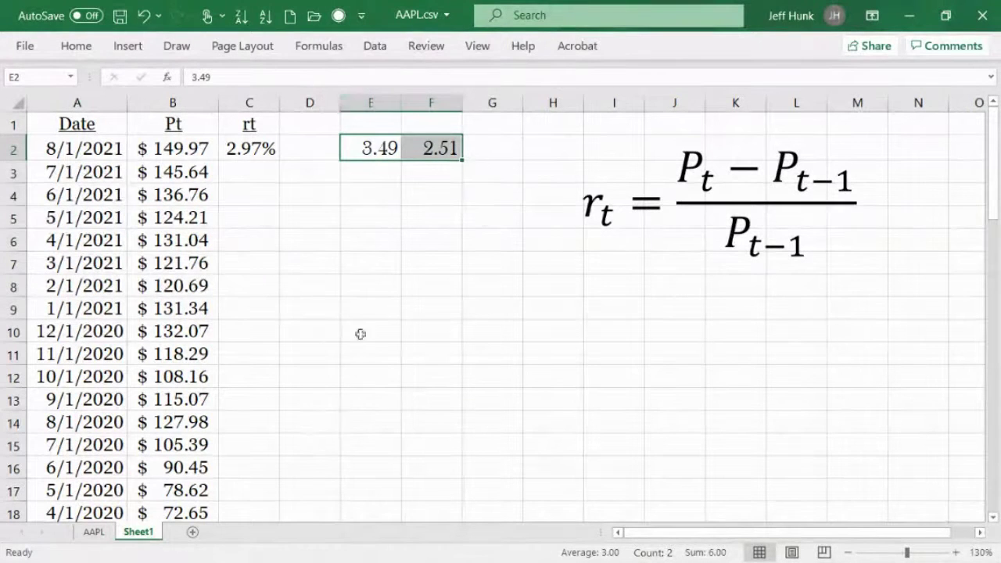
# Move the two example numbers from E2:F2 out of the way, beyond the equation, starting at cell O2
pyautogui.moveTo(417, 150)
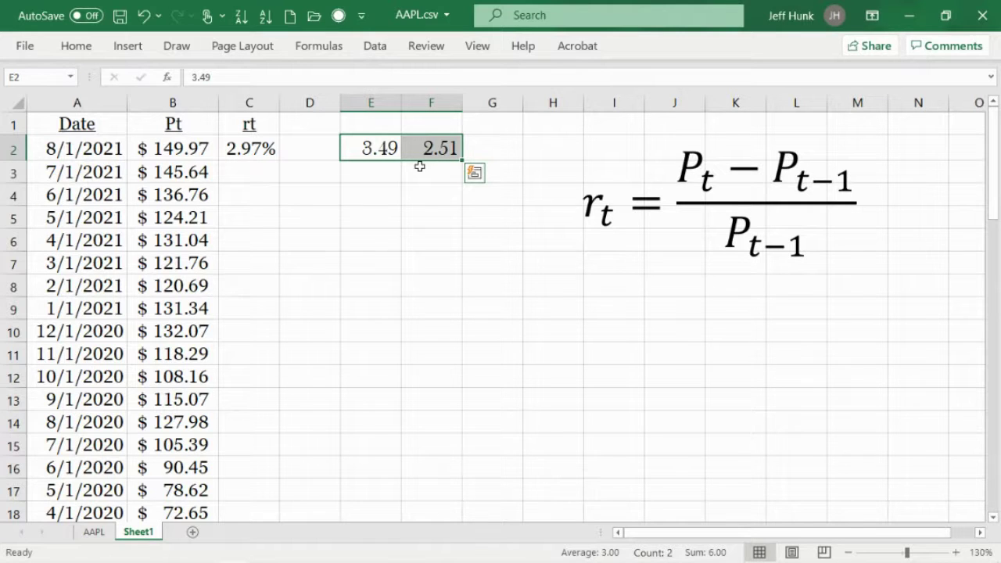
pyautogui.moveTo(418, 134); pyautogui.dragTo(168, 148)
pyautogui.moveTo(704, 532); pyautogui.dragTo(672, 532)
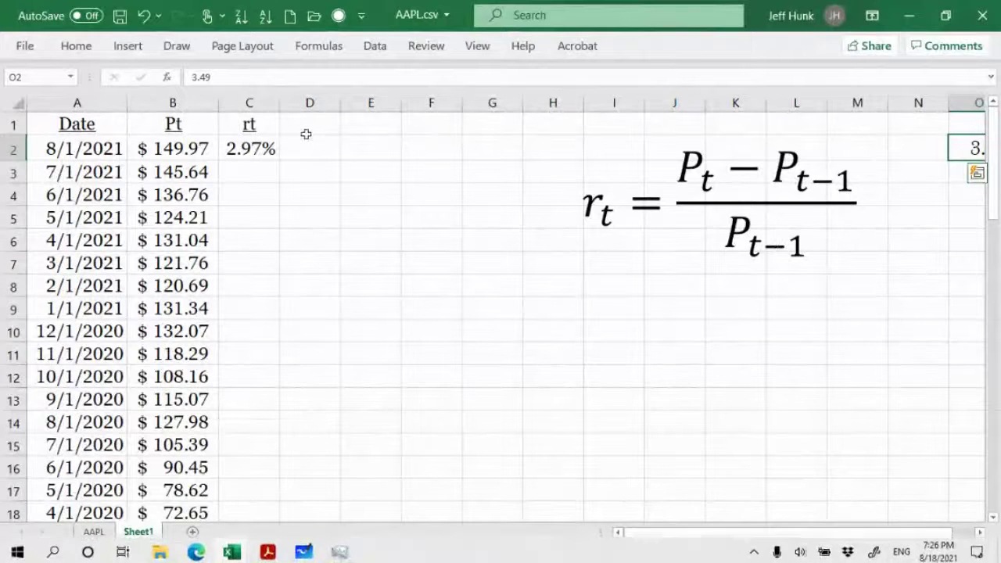
# Fill the return formula from cell C2 down to C62 and autofit the width of column C
pyautogui.click(261, 146)
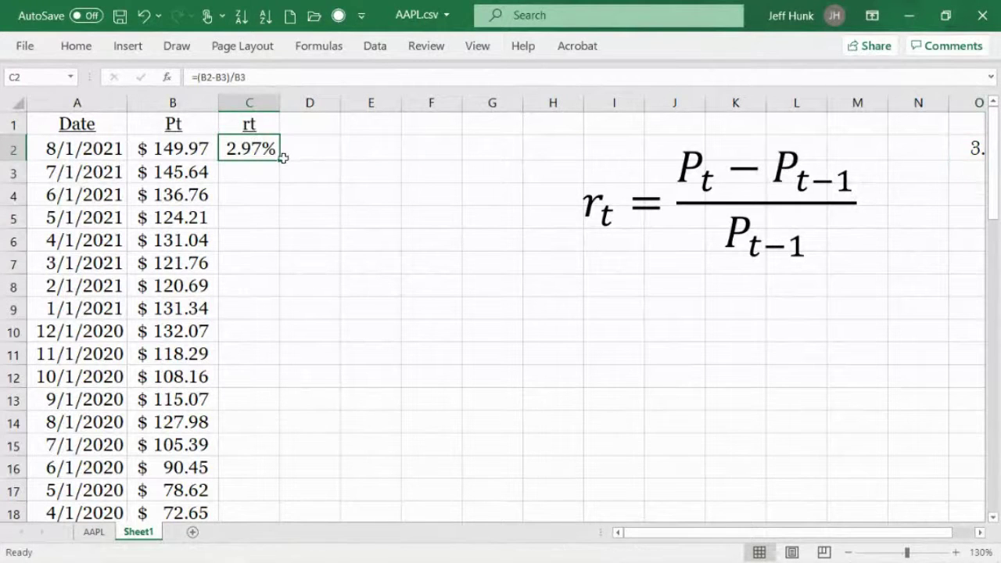
pyautogui.moveTo(281, 160); pyautogui.dragTo(273, 454)
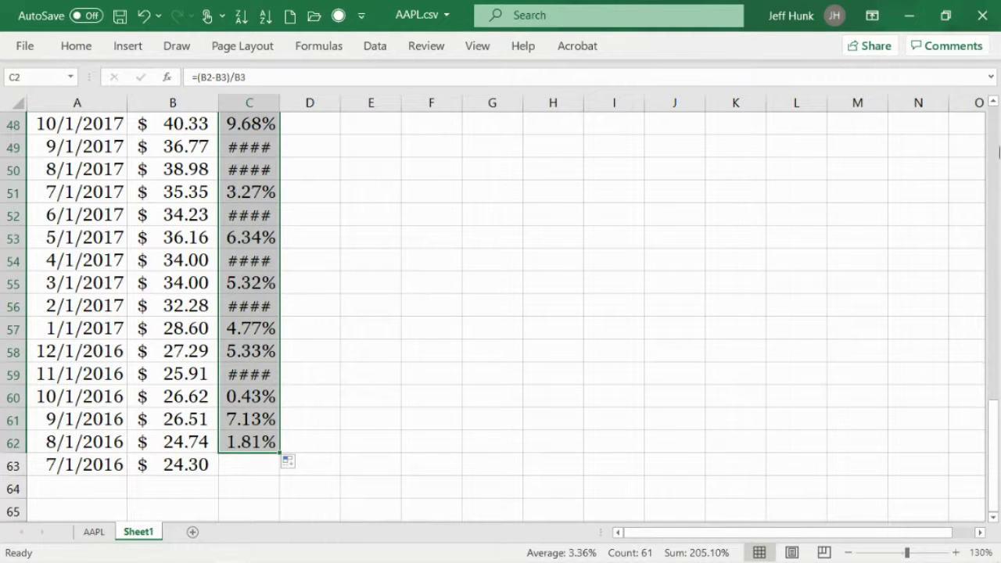
pyautogui.click(994, 119)
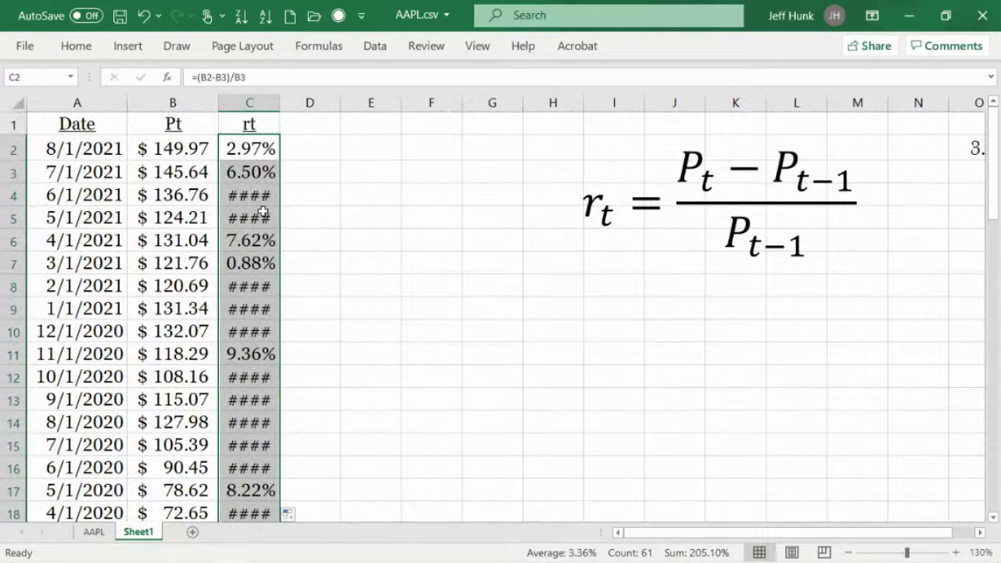
pyautogui.moveTo(260, 203)
pyautogui.doubleClick(279, 101)
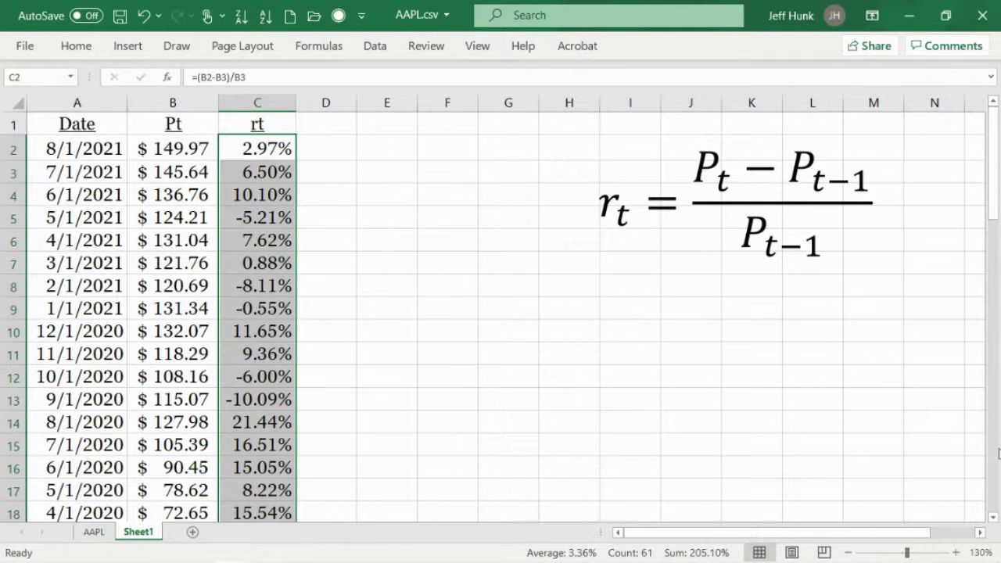
# Examine the return equation and review the monthly returns in column C from 8/1/2021 through 8/1/2016
pyautogui.click(743, 194)
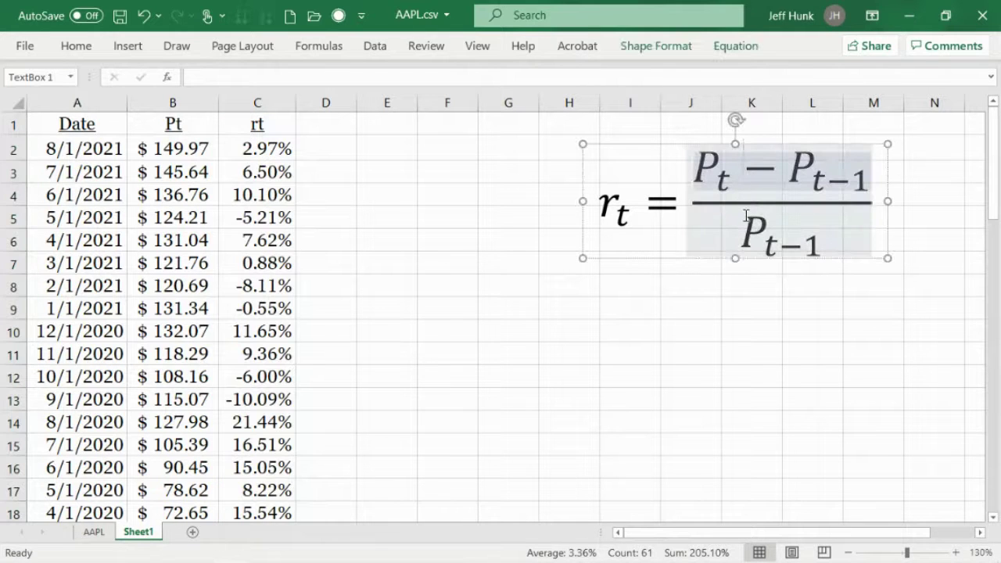
pyautogui.click(792, 333)
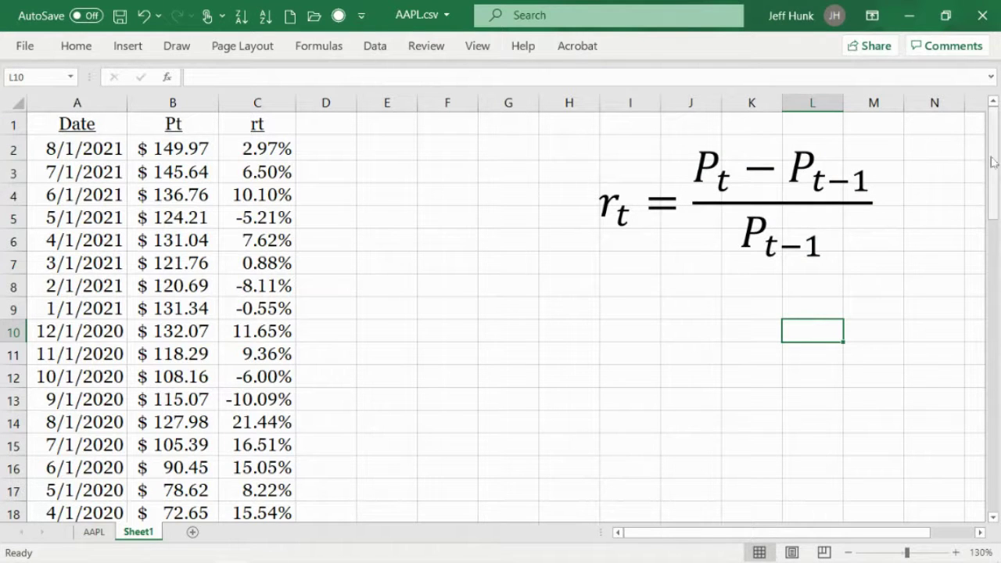
pyautogui.moveTo(993, 160); pyautogui.dragTo(999, 531)
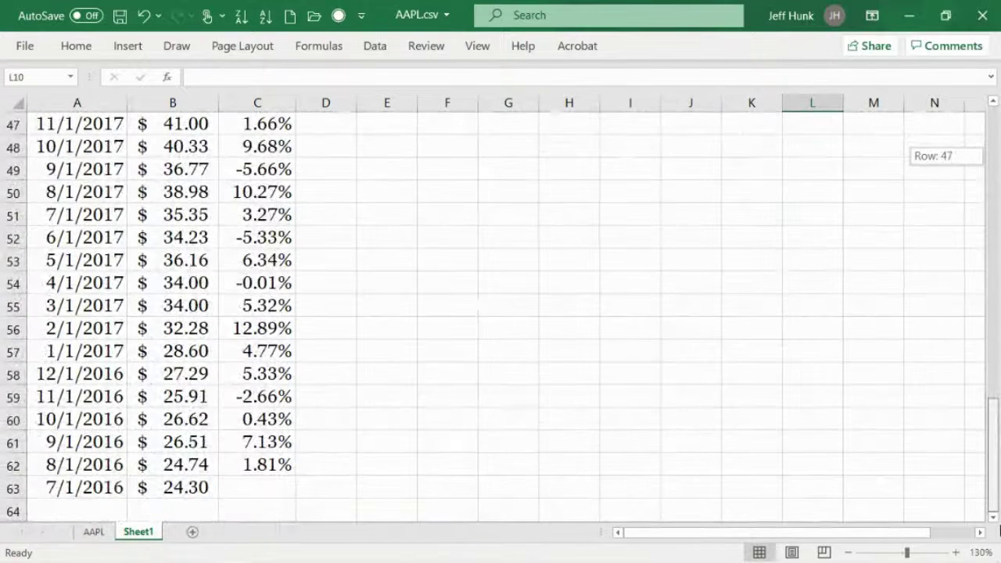
pyautogui.moveTo(999, 477); pyautogui.dragTo(995, 123)
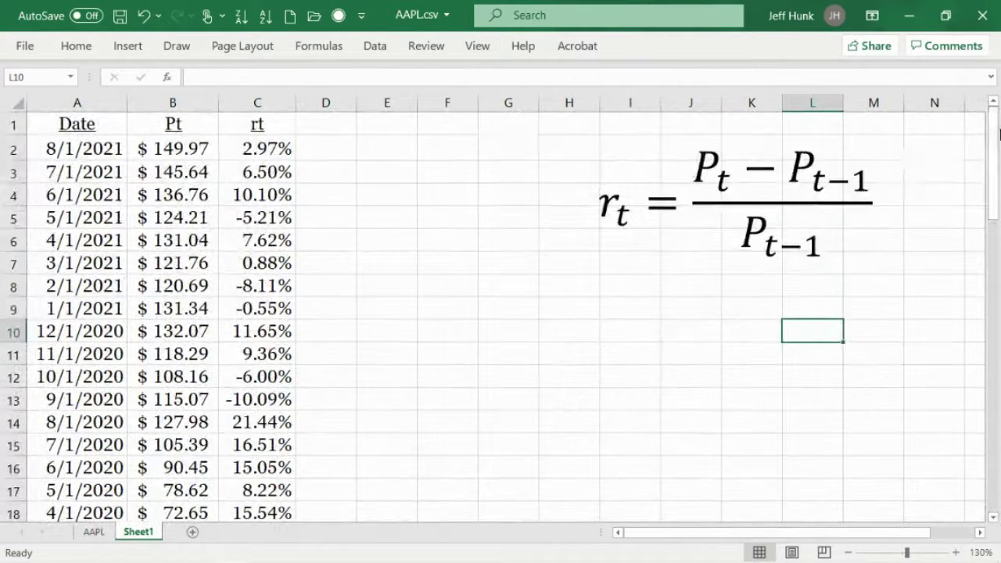
pyautogui.moveTo(264, 143); pyautogui.dragTo(269, 466)
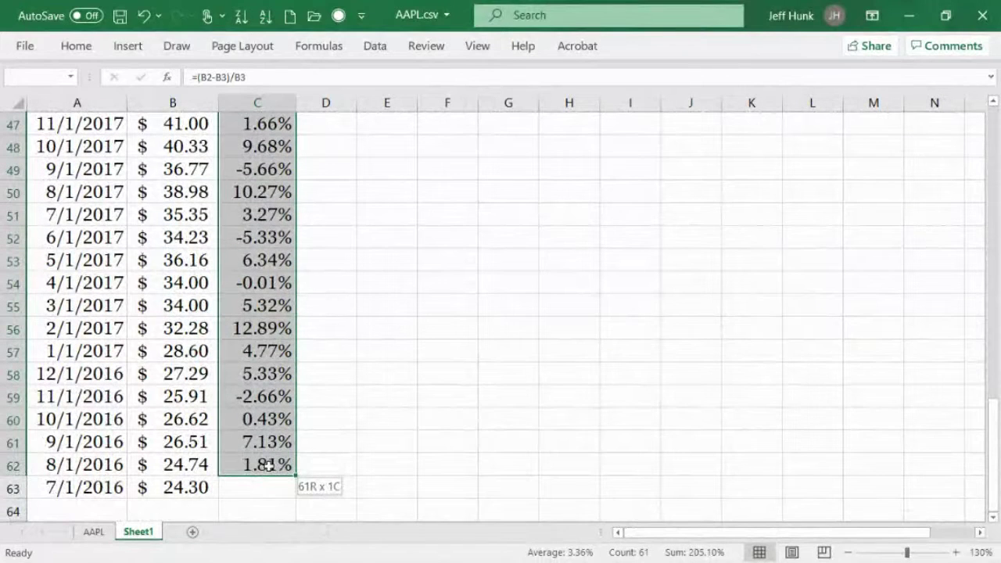
pyautogui.moveTo(268, 467); pyautogui.dragTo(268, 467)
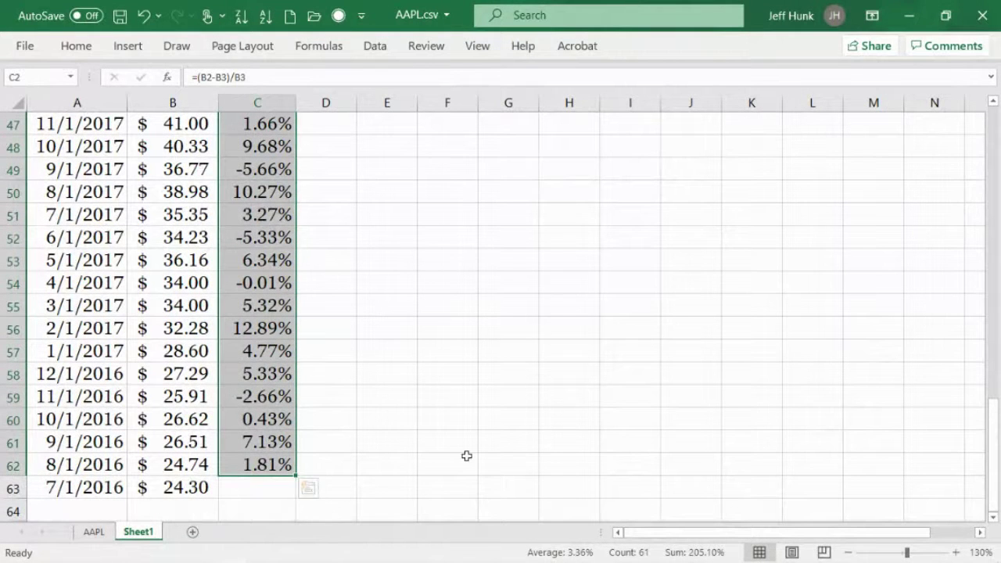
pyautogui.click(466, 456)
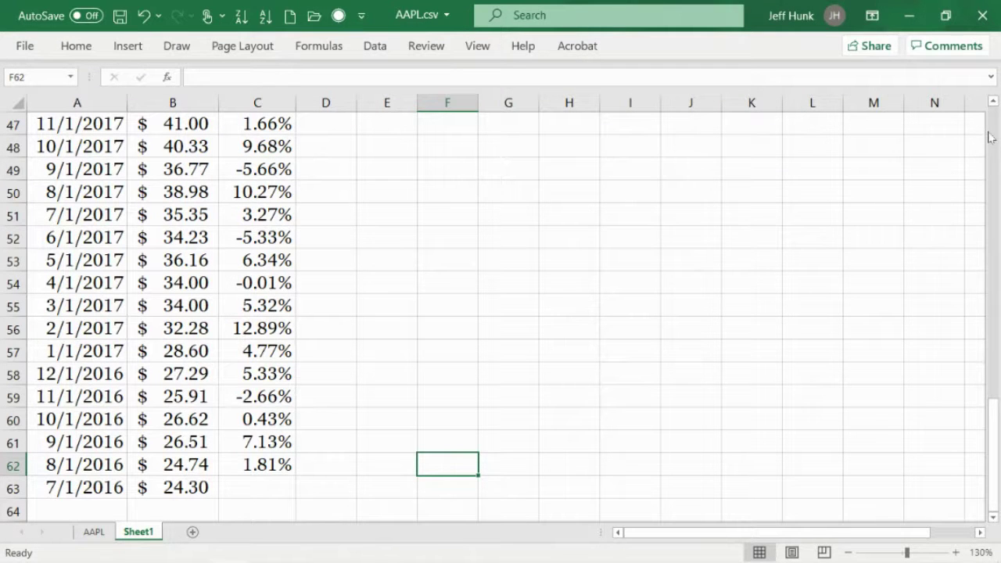
pyautogui.scroll(6, 990, 137)
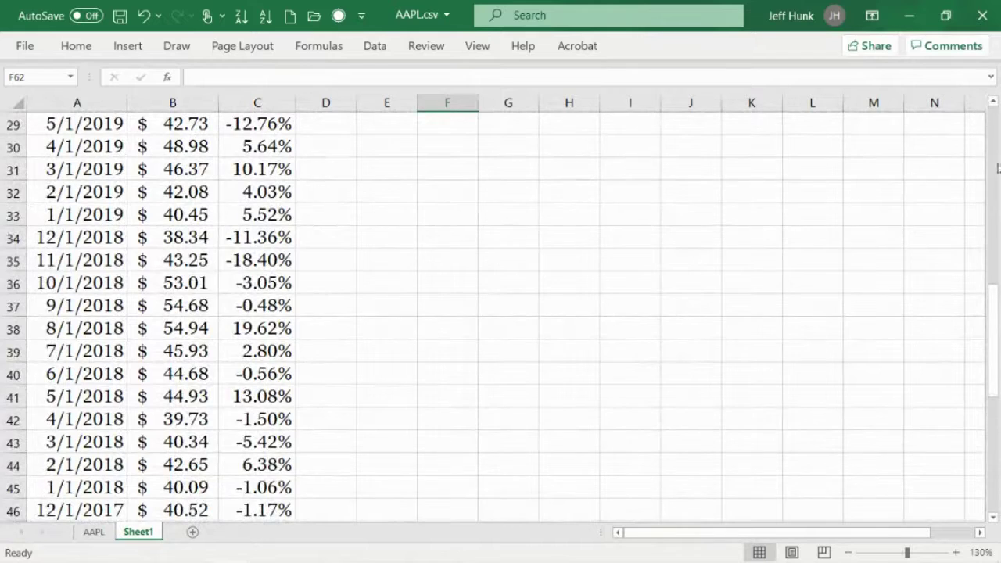
pyautogui.moveTo(997, 169); pyautogui.dragTo(995, 194)
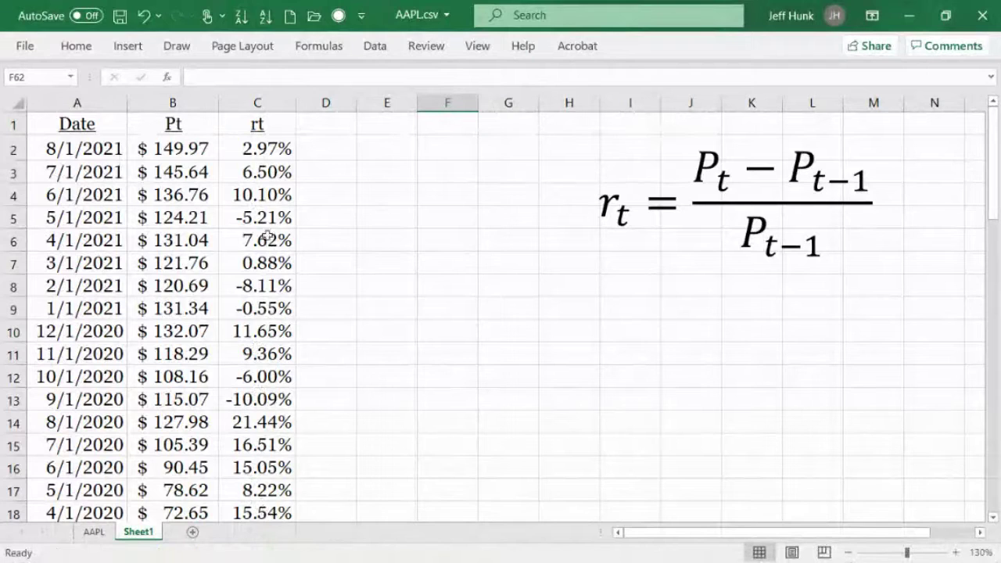
pyautogui.moveTo(994, 197); pyautogui.dragTo(999, 485)
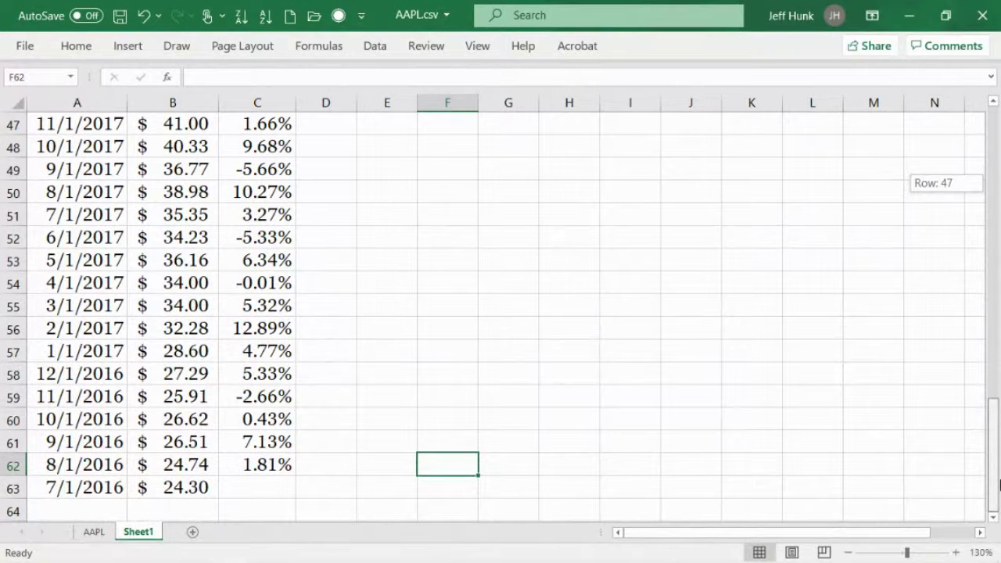
pyautogui.moveTo(998, 485); pyautogui.dragTo(998, 196)
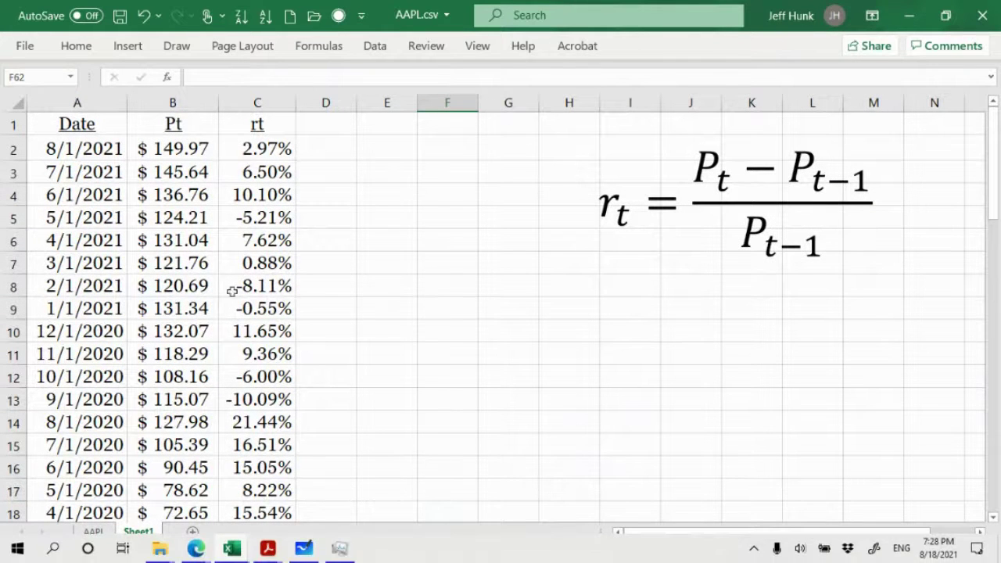
pyautogui.moveTo(44, 103); pyautogui.dragTo(257, 102)
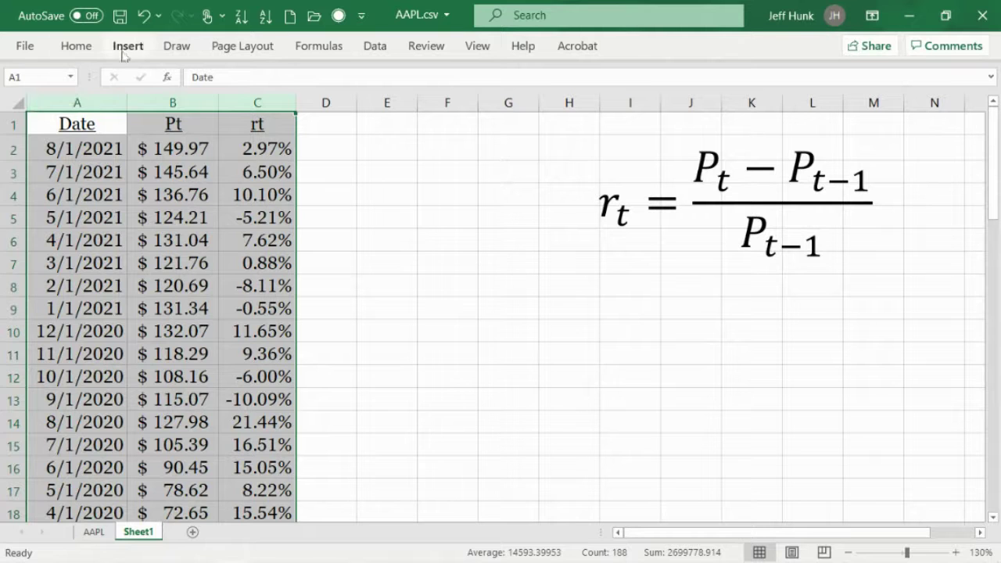
pyautogui.click(76, 47)
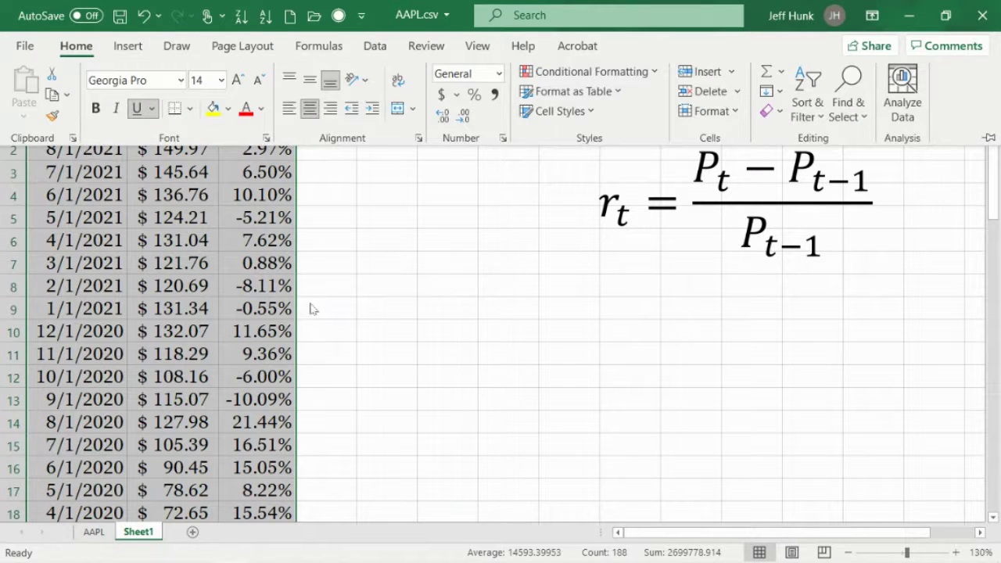
pyautogui.click(340, 302)
pyautogui.click(262, 151)
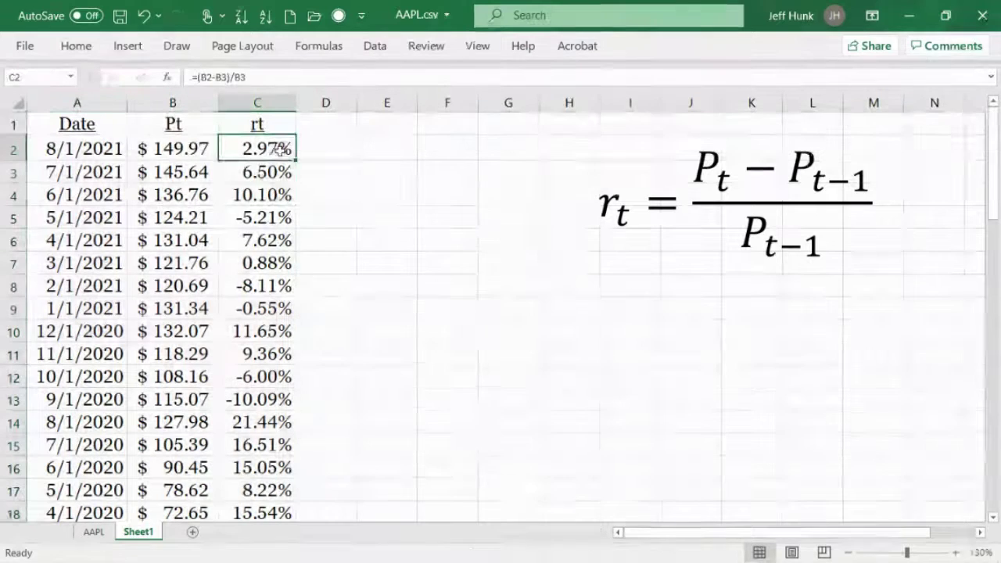
# Copy columns A to C (Date, Pt, rt) of Sheet1 and paste them into a new worksheet
pyautogui.click(261, 200)
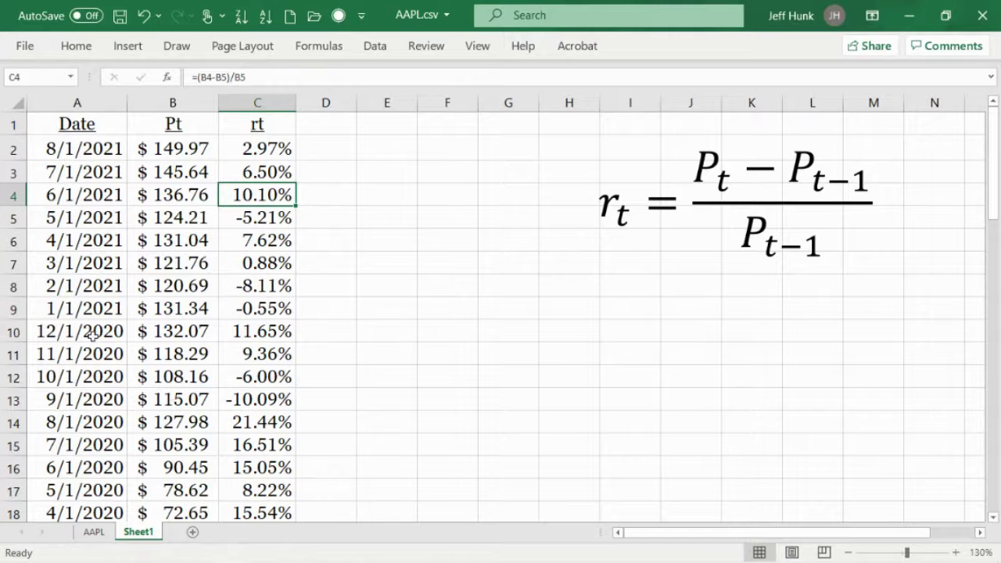
pyautogui.click(58, 103)
pyautogui.moveTo(112, 112); pyautogui.dragTo(291, 103)
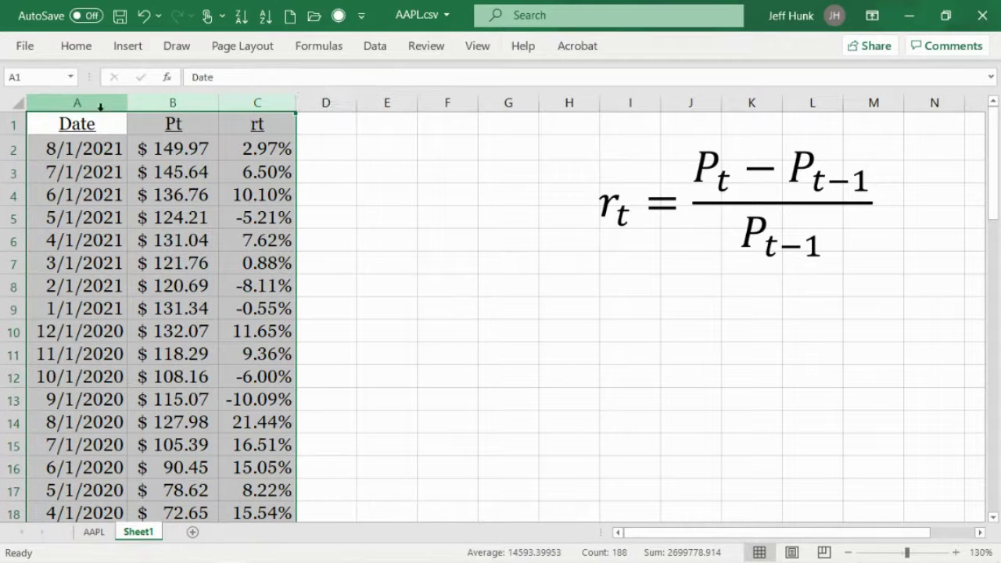
pyautogui.click(75, 50)
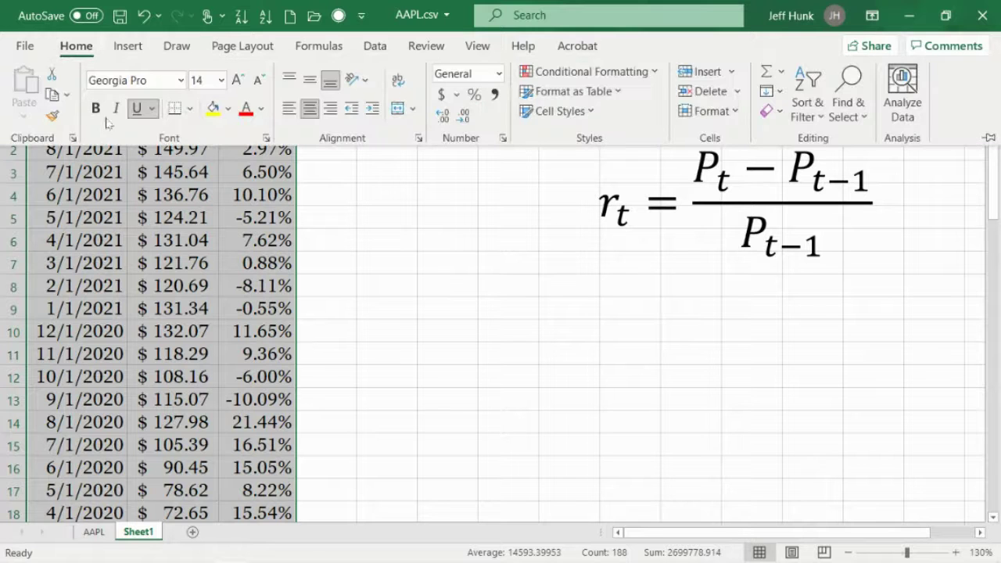
pyautogui.click(52, 95)
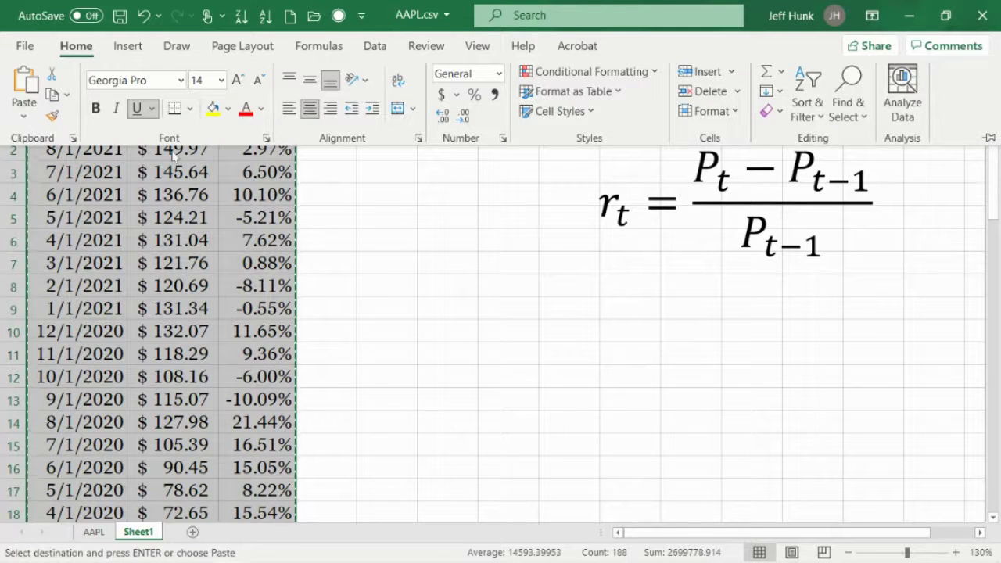
pyautogui.click(193, 533)
pyautogui.click(193, 533)
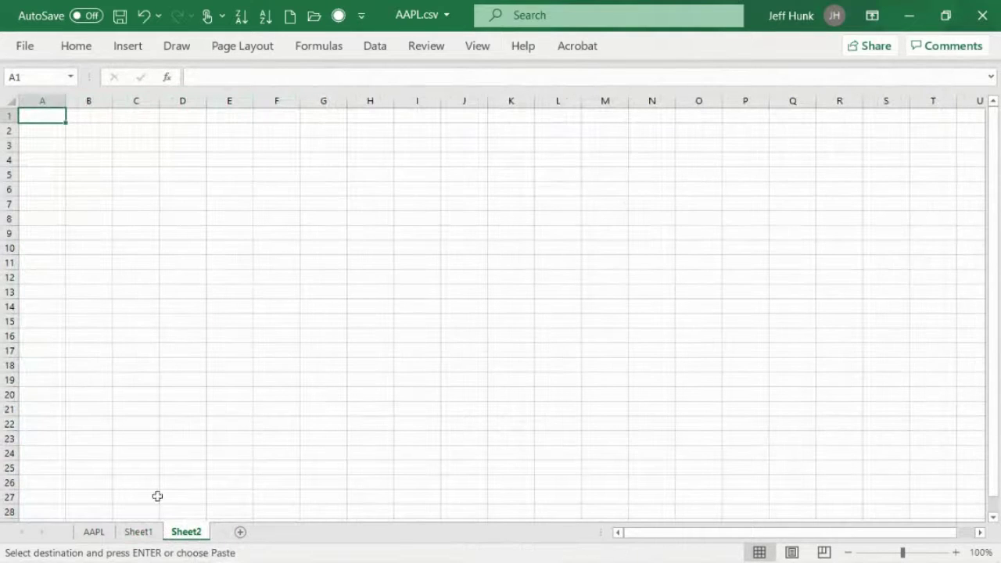
pyautogui.click(76, 47)
pyautogui.click(24, 90)
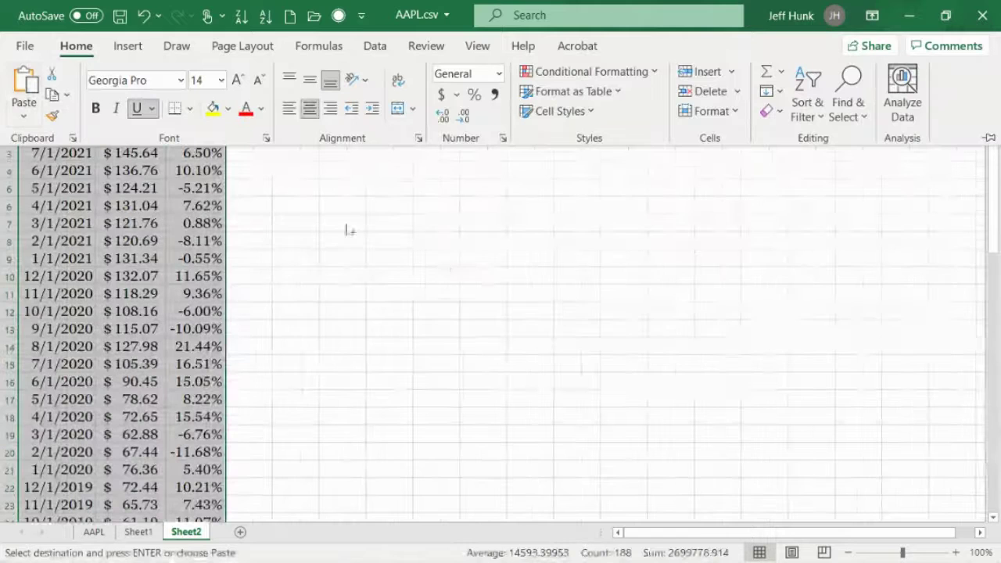
# Paste the copied columns over the same range as values only and check the content of cell C2
pyautogui.click(23, 117)
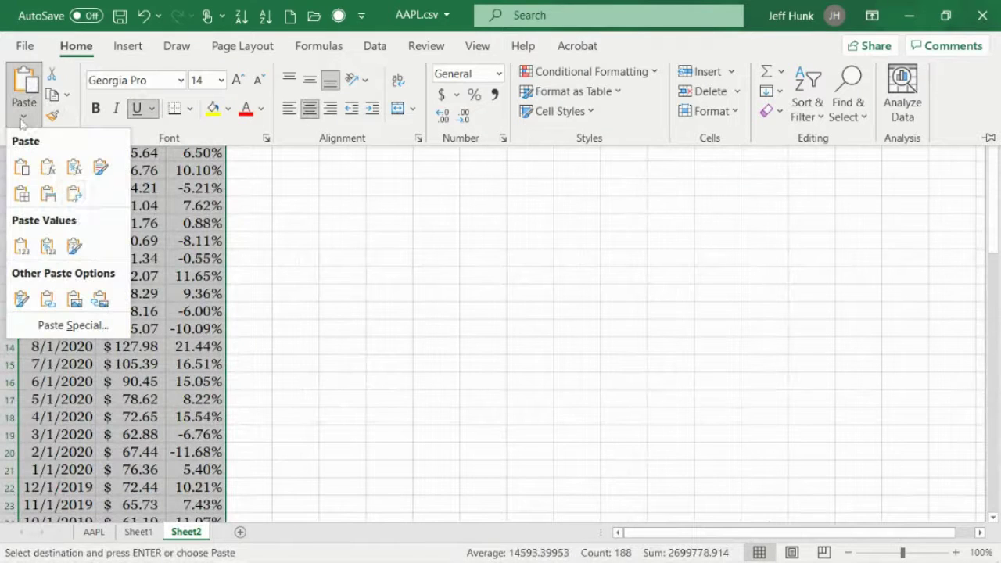
pyautogui.click(91, 327)
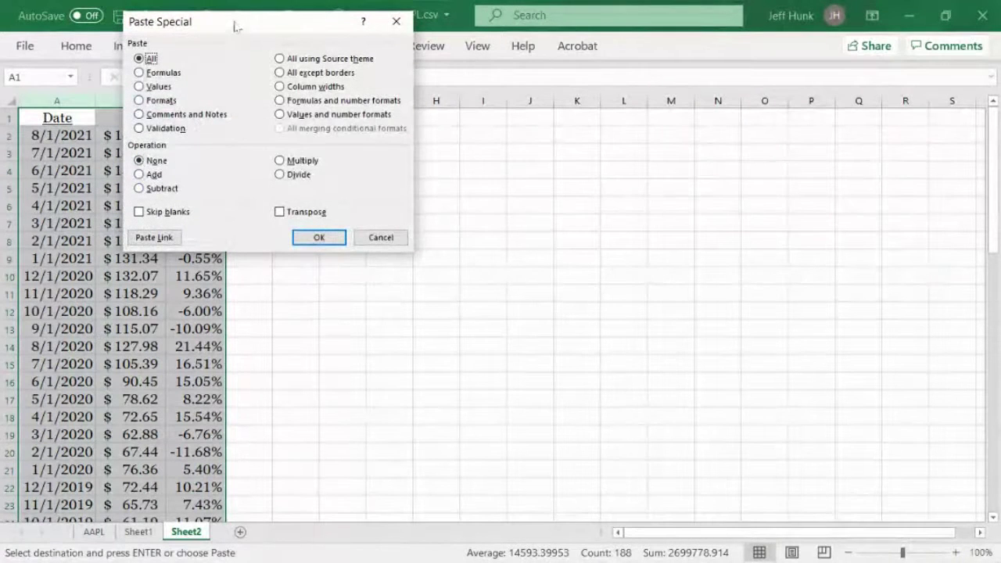
pyautogui.moveTo(234, 26); pyautogui.dragTo(447, 94)
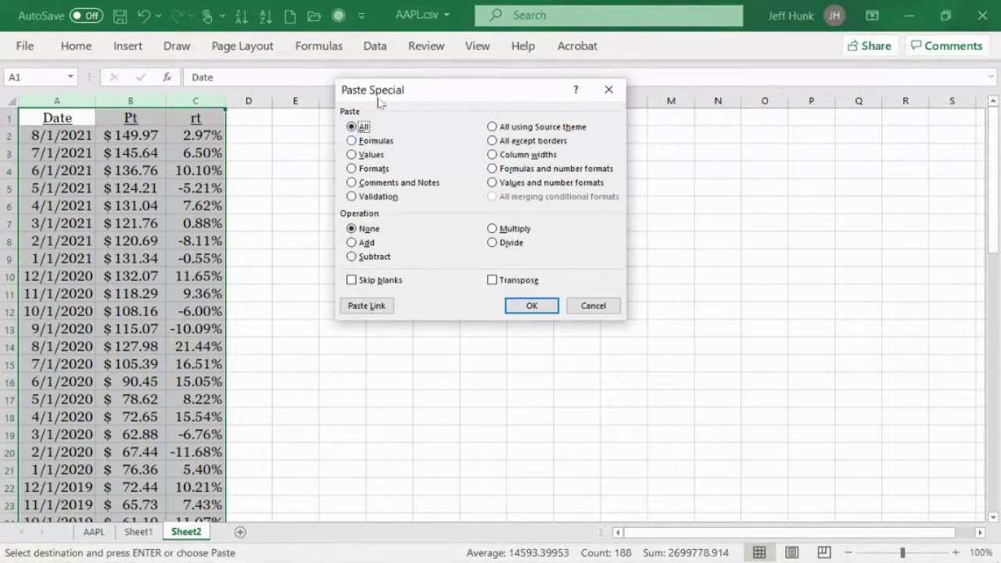
pyautogui.click(379, 160)
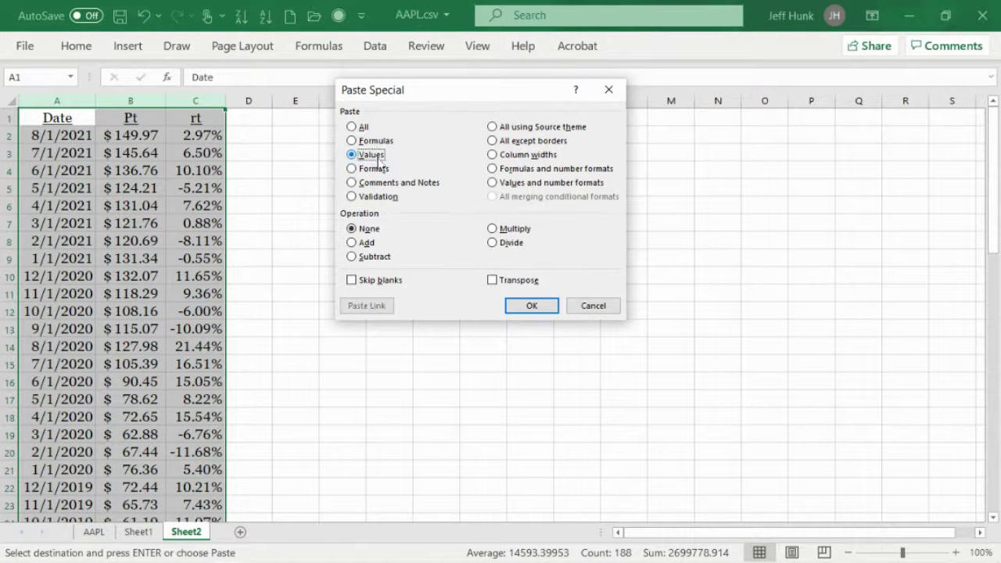
pyautogui.click(532, 304)
pyautogui.click(500, 311)
pyautogui.click(202, 135)
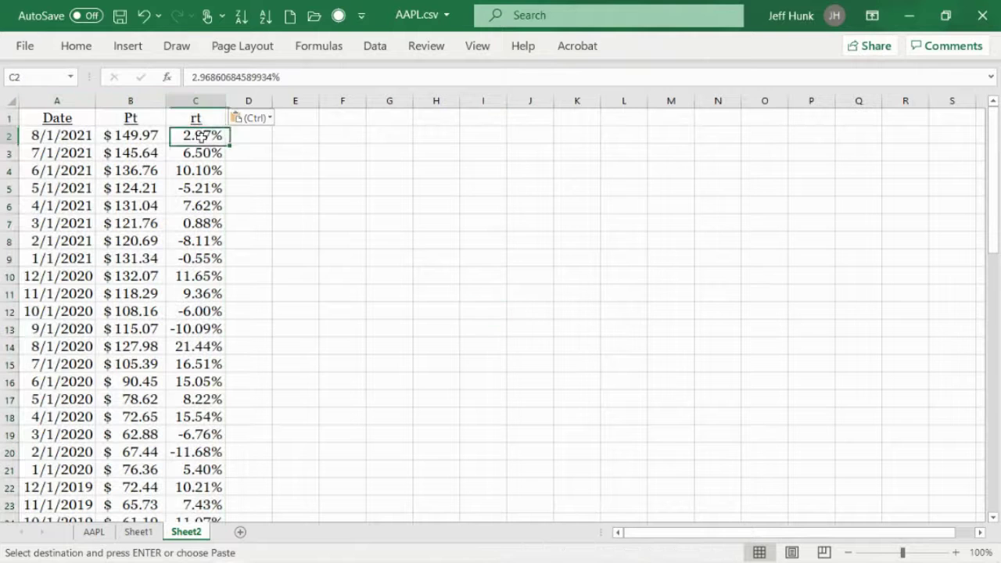
pyautogui.doubleClick(201, 135)
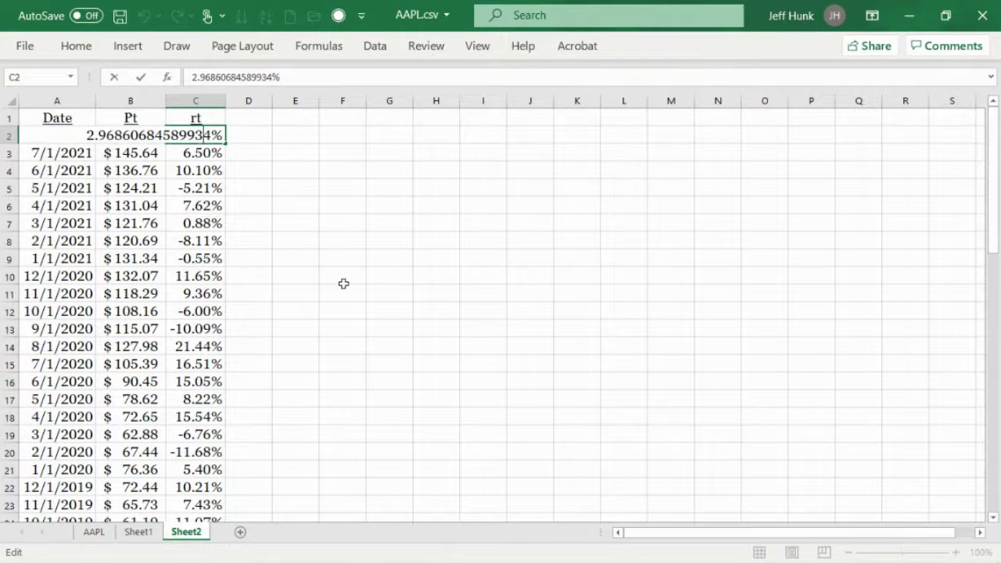
pyautogui.click(442, 256)
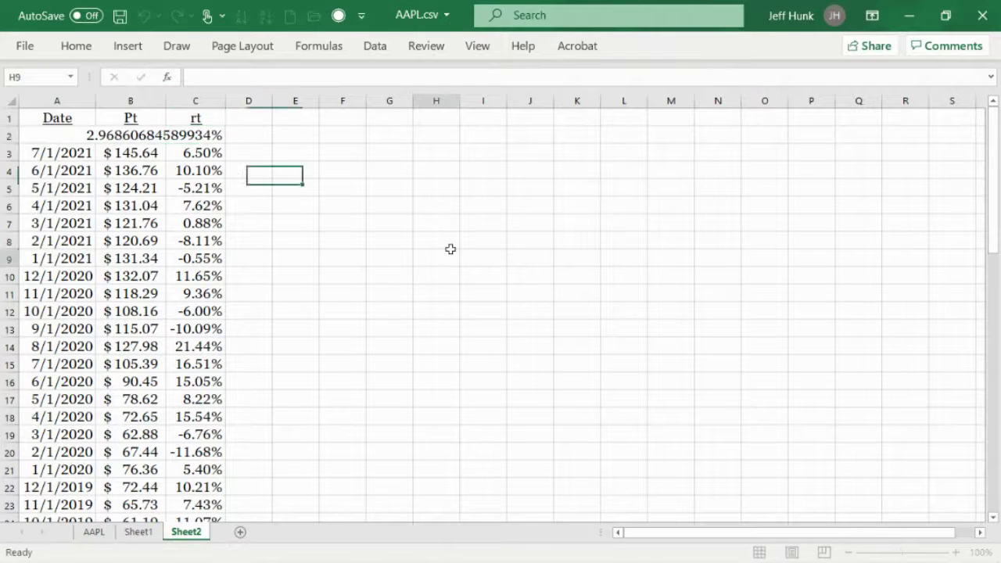
# Sort the Sheet2 table by the rt column from largest to smallest
pyautogui.click(955, 552)
pyautogui.click(955, 552)
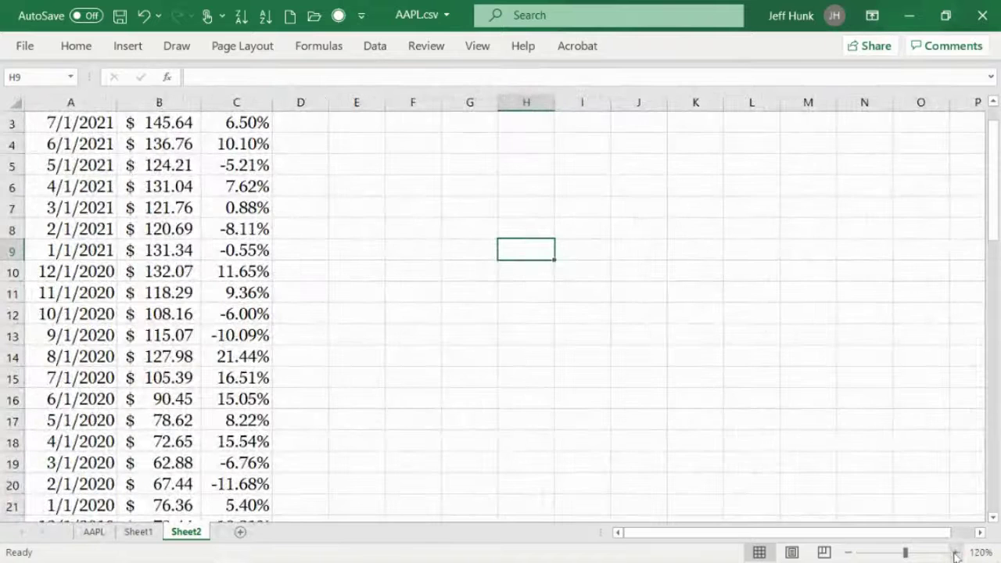
pyautogui.click(956, 552)
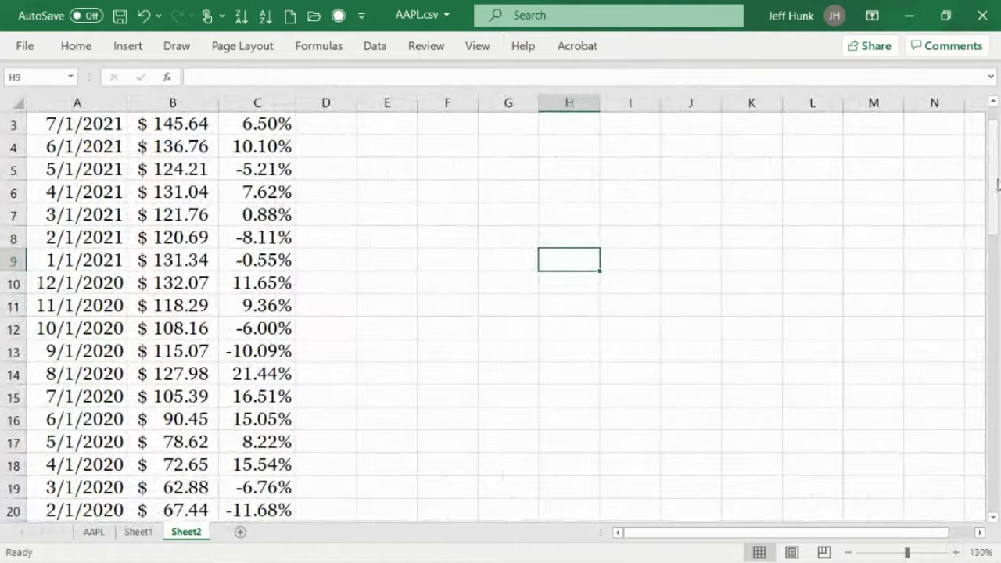
pyautogui.moveTo(992, 170); pyautogui.dragTo(992, 153)
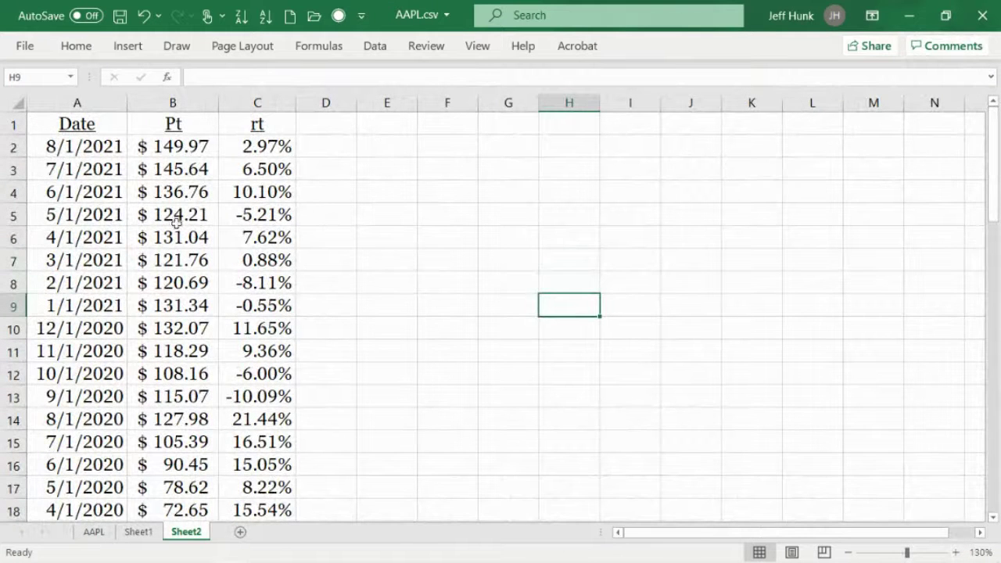
pyautogui.click(249, 151)
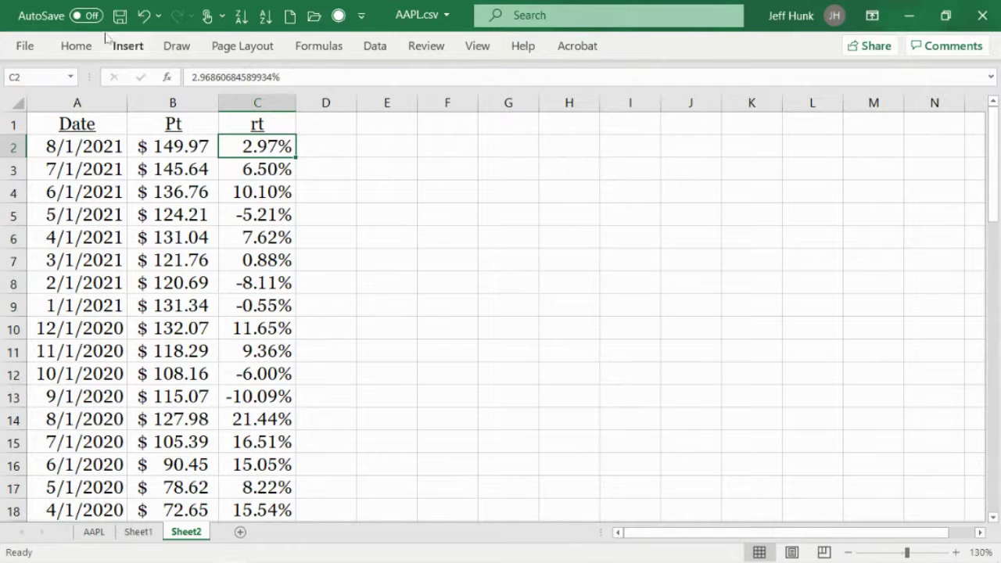
pyautogui.click(240, 17)
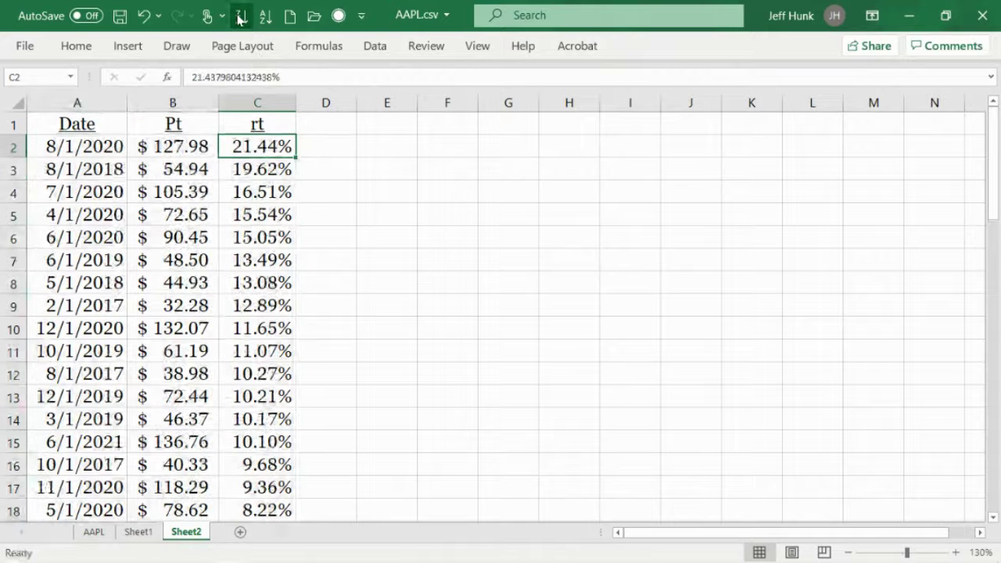
# Examine the sorted returns on Sheet2: the highest and lowest months, and the ranges of positive and negative values
pyautogui.click(9, 147)
pyautogui.click(290, 144)
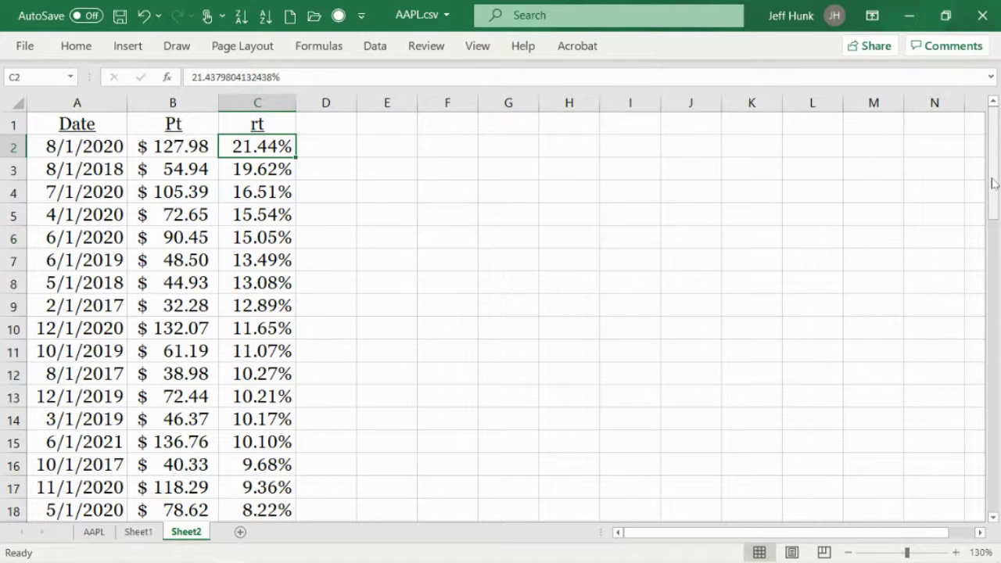
pyautogui.moveTo(993, 168); pyautogui.dragTo(998, 461)
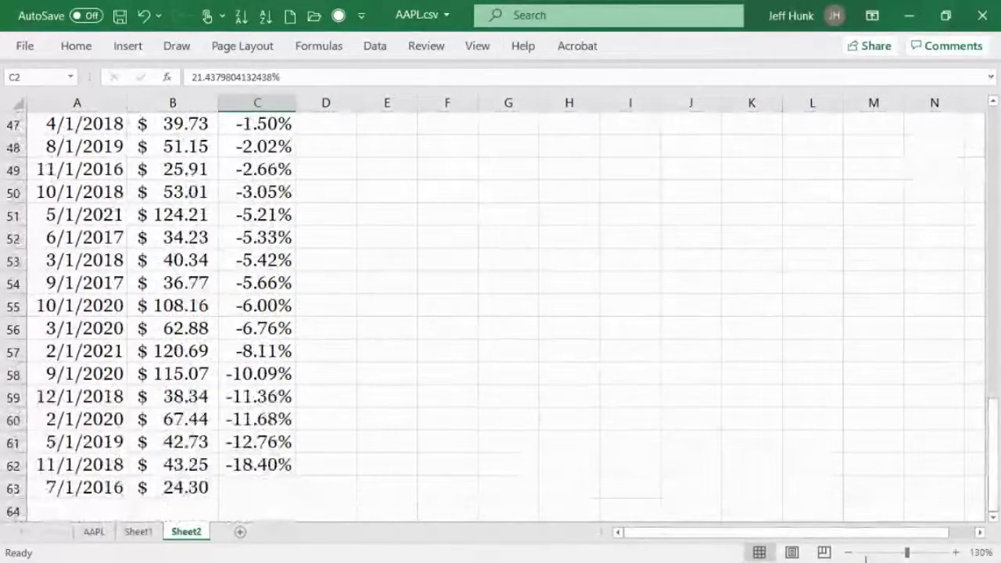
pyautogui.click(6, 466)
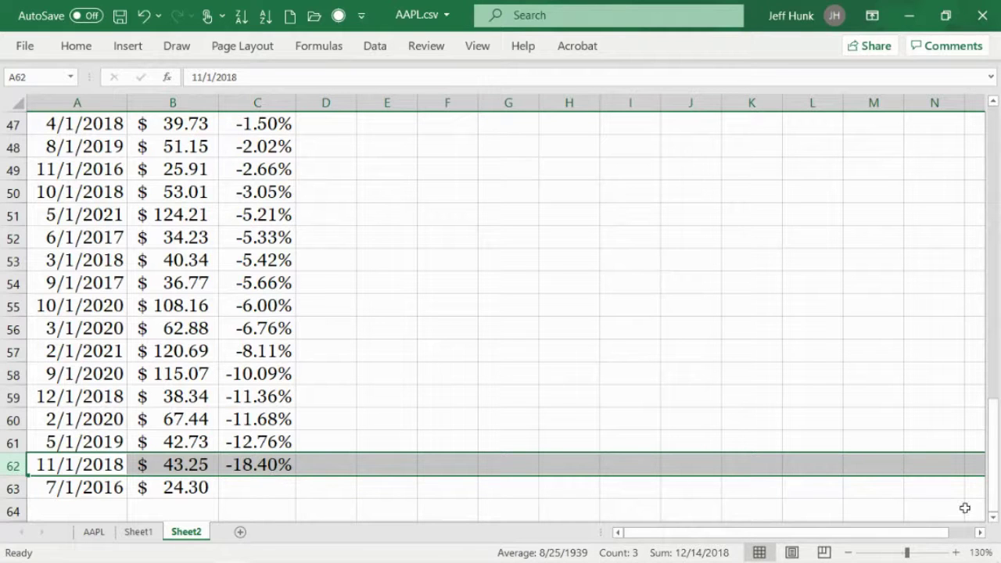
pyautogui.moveTo(989, 496); pyautogui.dragTo(999, 134)
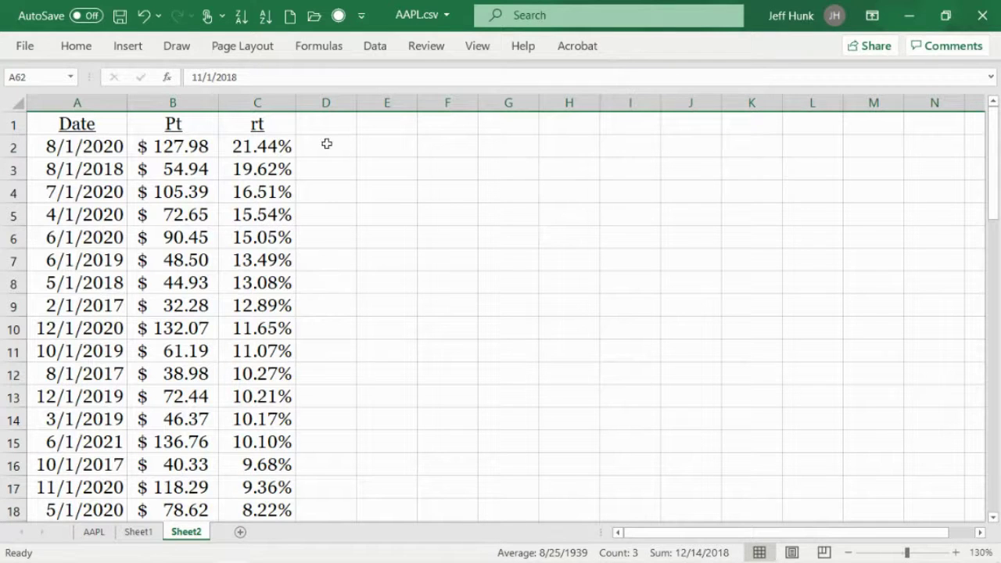
pyautogui.moveTo(326, 143); pyautogui.dragTo(306, 397)
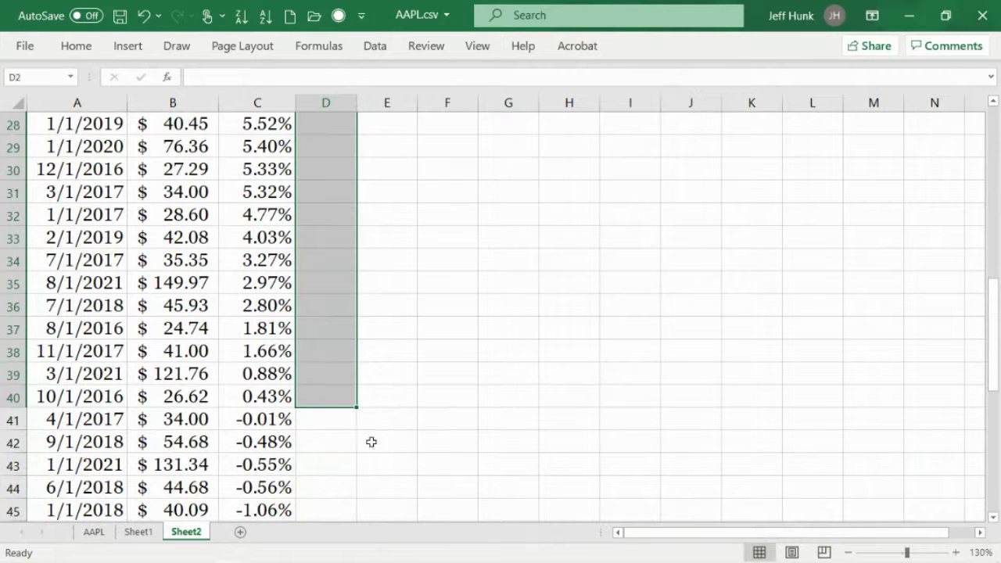
pyautogui.moveTo(998, 347); pyautogui.dragTo(998, 442)
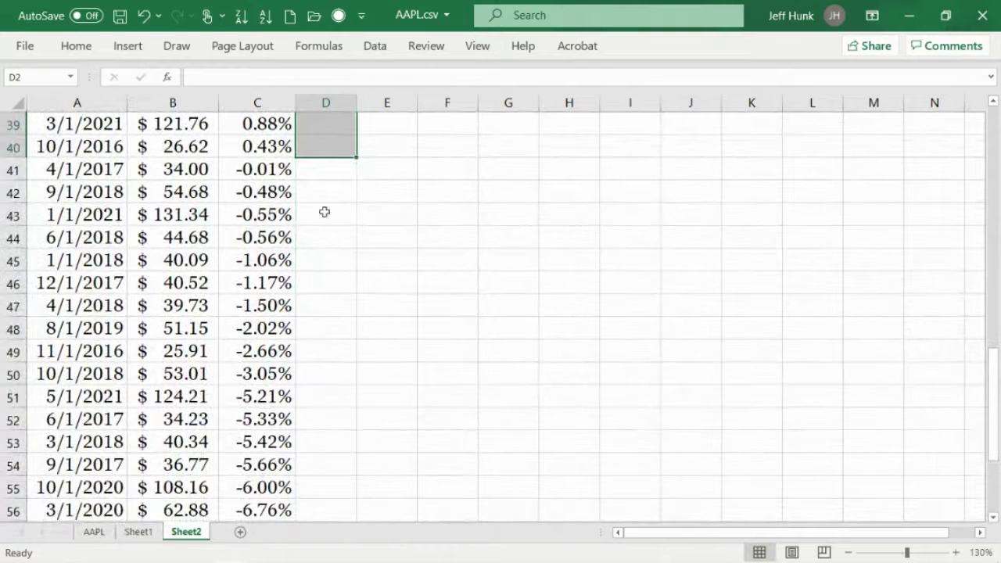
pyautogui.moveTo(318, 170); pyautogui.dragTo(341, 464)
pyautogui.click(521, 425)
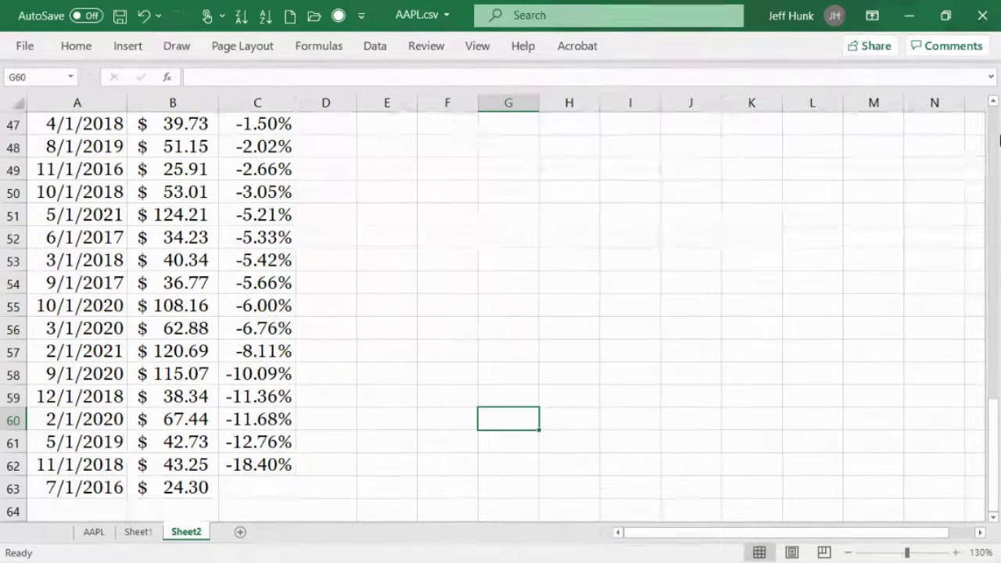
pyautogui.scroll(15, 999, 139)
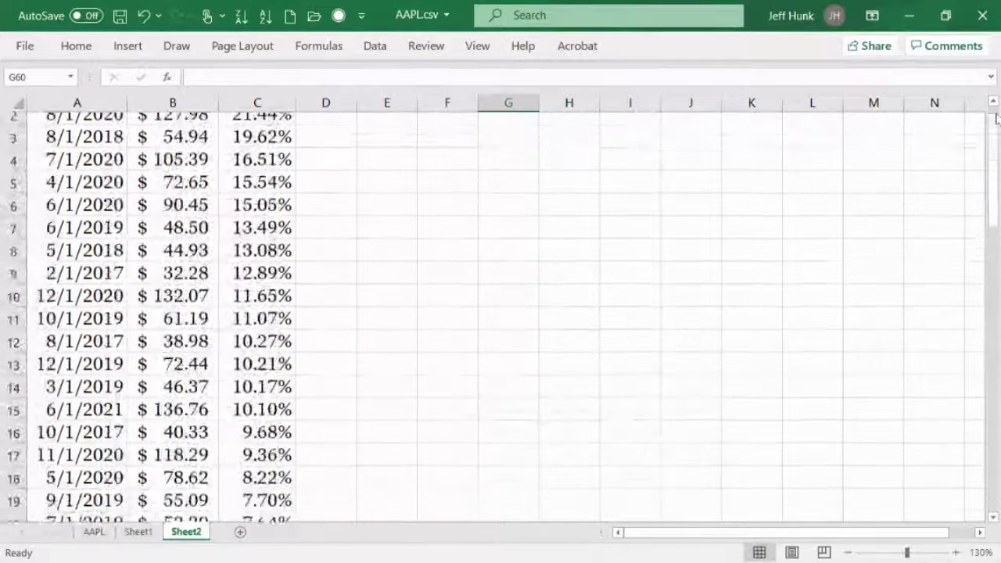
pyautogui.scroll(2, 997, 117)
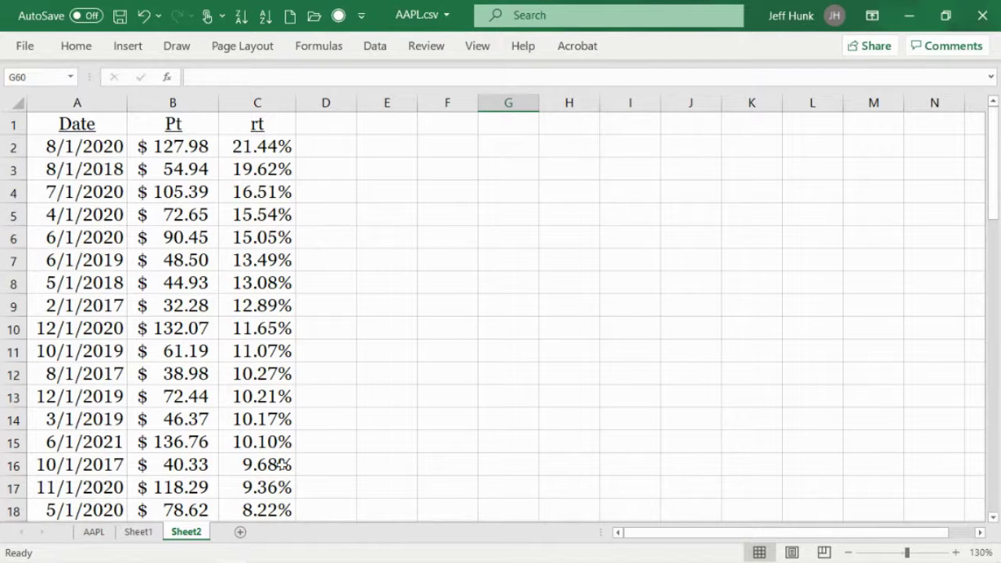
# On Sheet1, calculate the average monthly return in cell C64 with the AVERAGE function over the range C2:C62
pyautogui.click(138, 532)
pyautogui.click(488, 324)
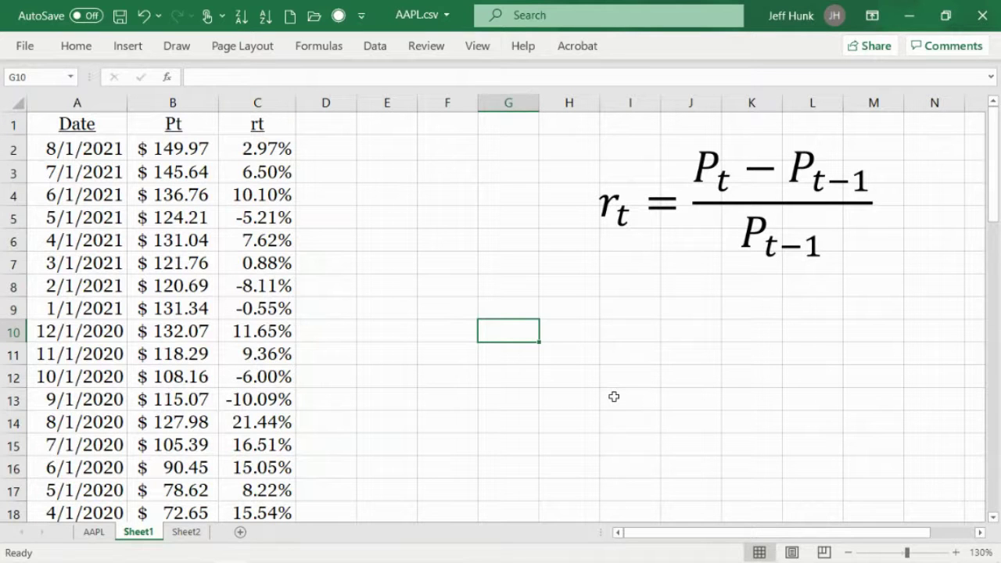
pyautogui.moveTo(999, 178); pyautogui.dragTo(998, 494)
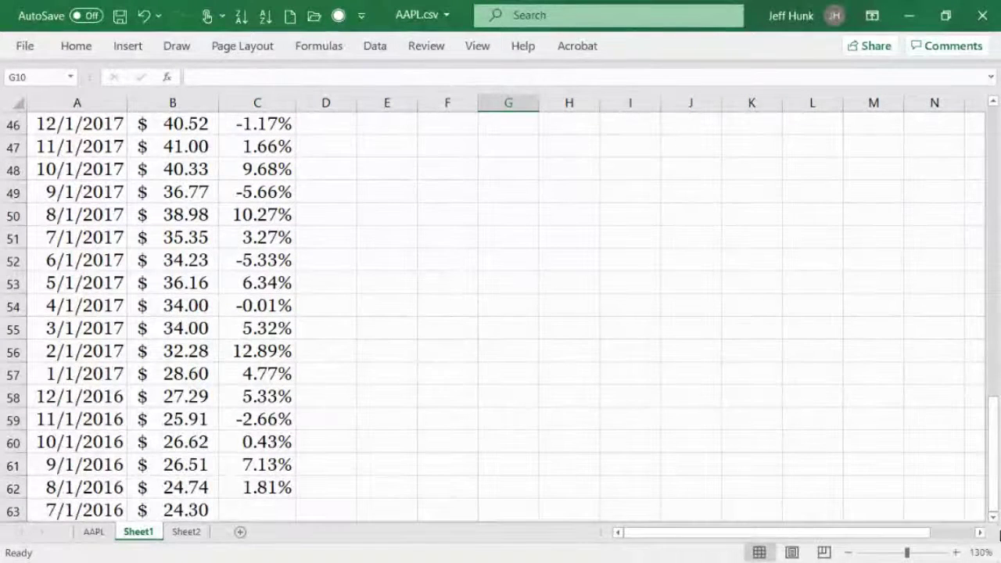
pyautogui.click(994, 518)
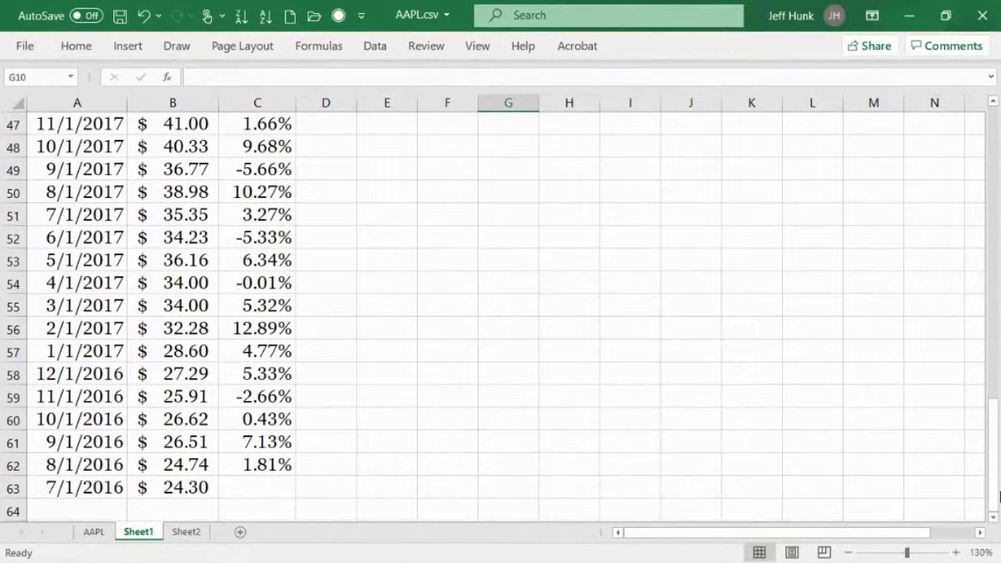
pyautogui.click(993, 518)
pyautogui.click(993, 517)
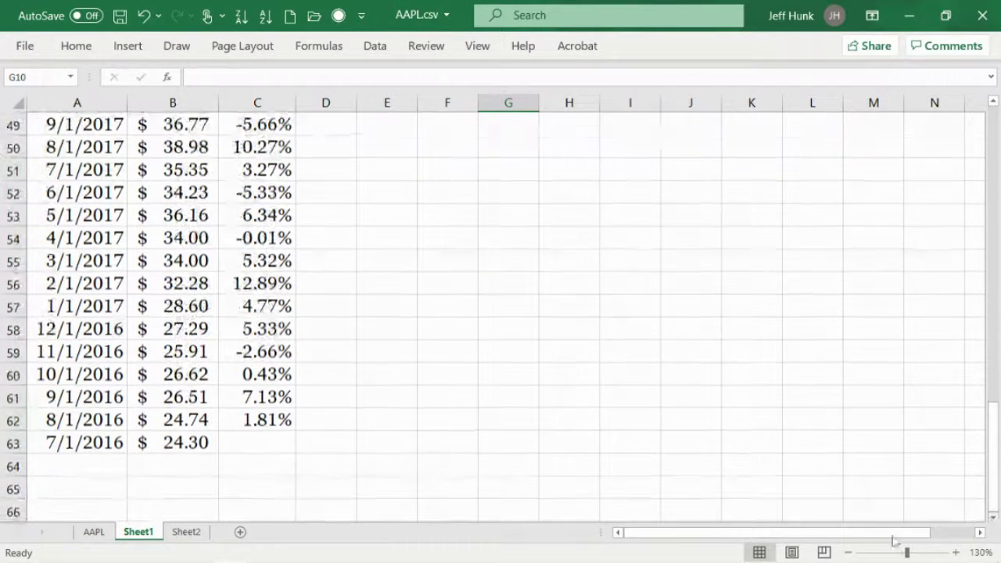
pyautogui.click(190, 466)
pyautogui.click(240, 462)
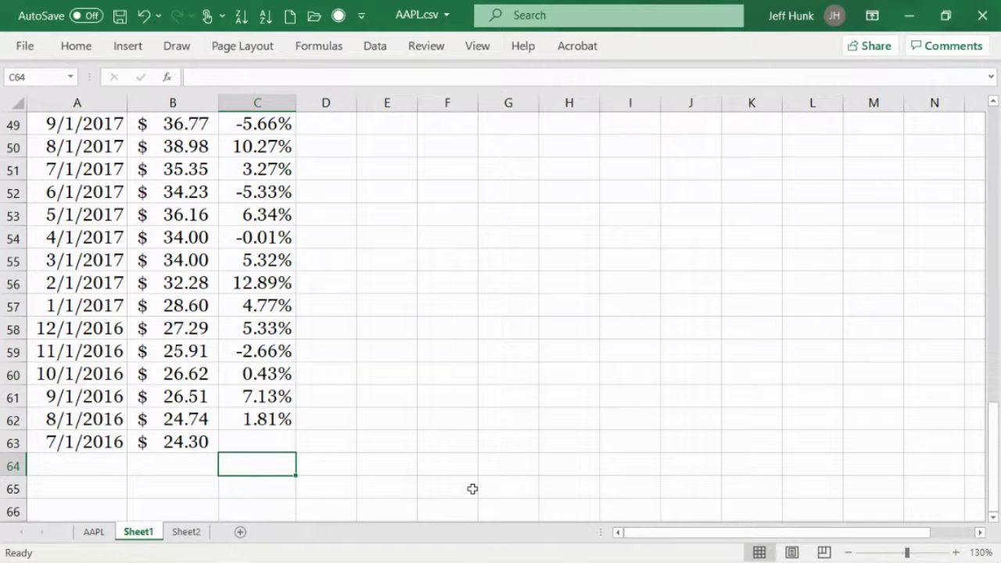
pyautogui.write('=a')
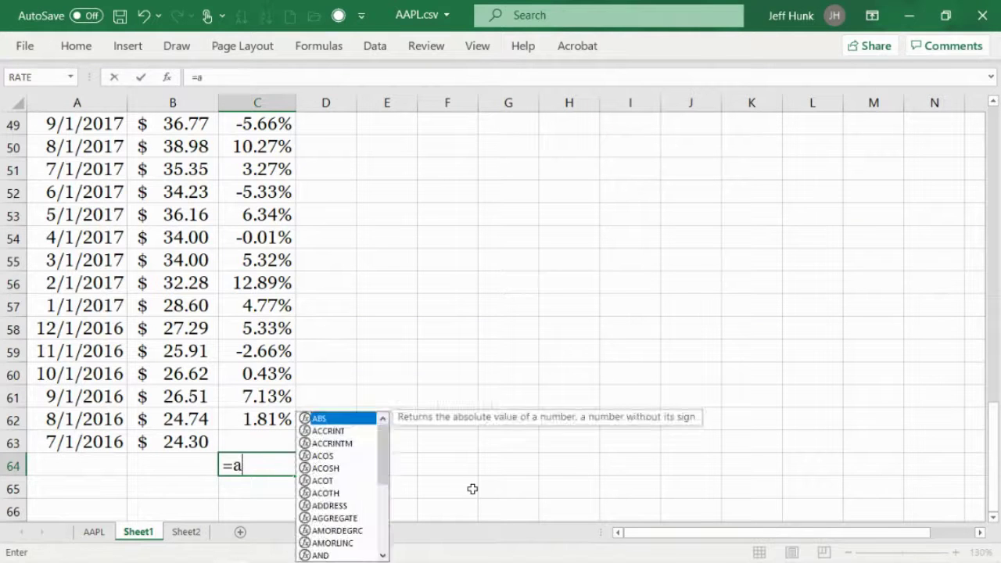
pyautogui.write('verage')
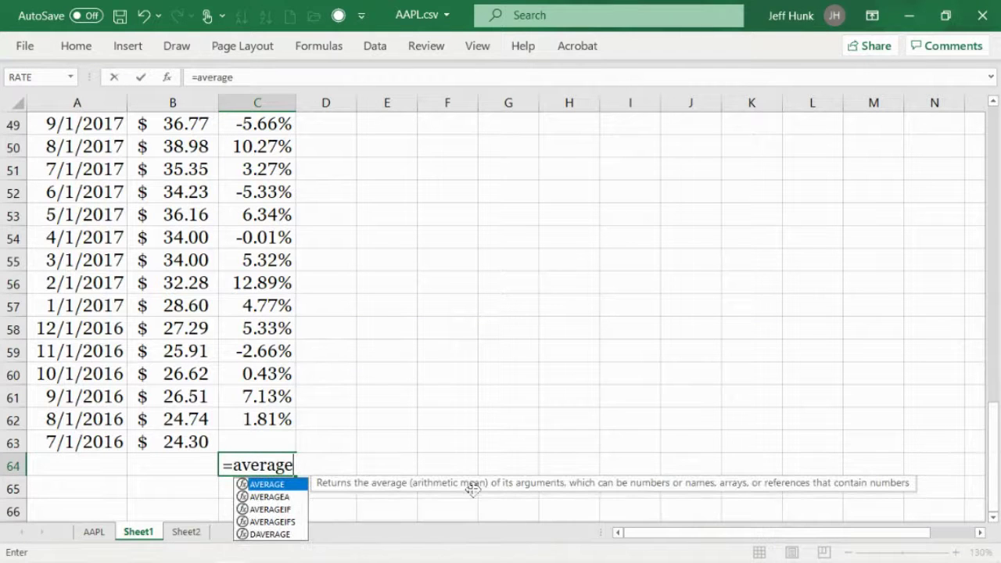
pyautogui.write('(')
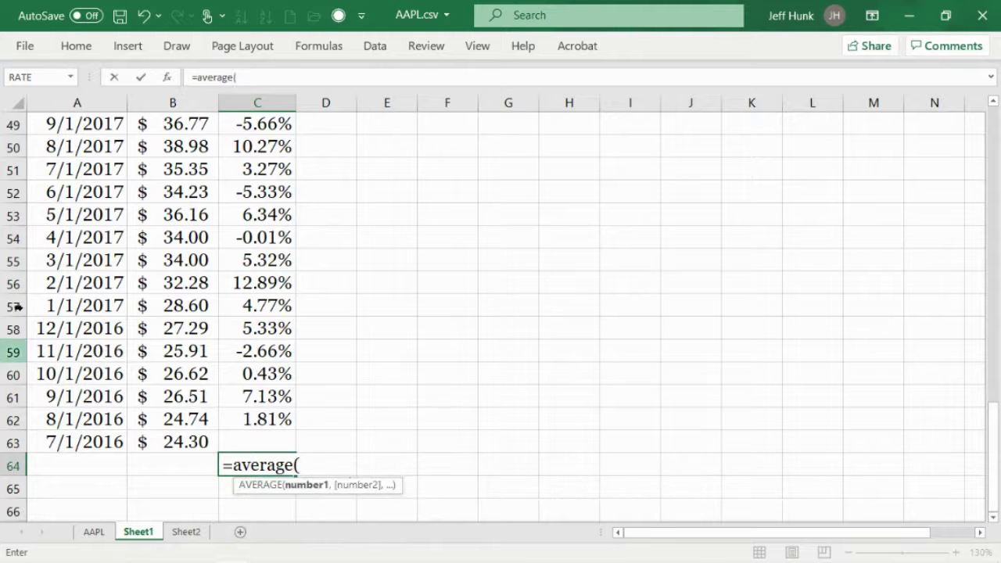
pyautogui.click(263, 420)
pyautogui.moveTo(263, 420); pyautogui.dragTo(274, 146)
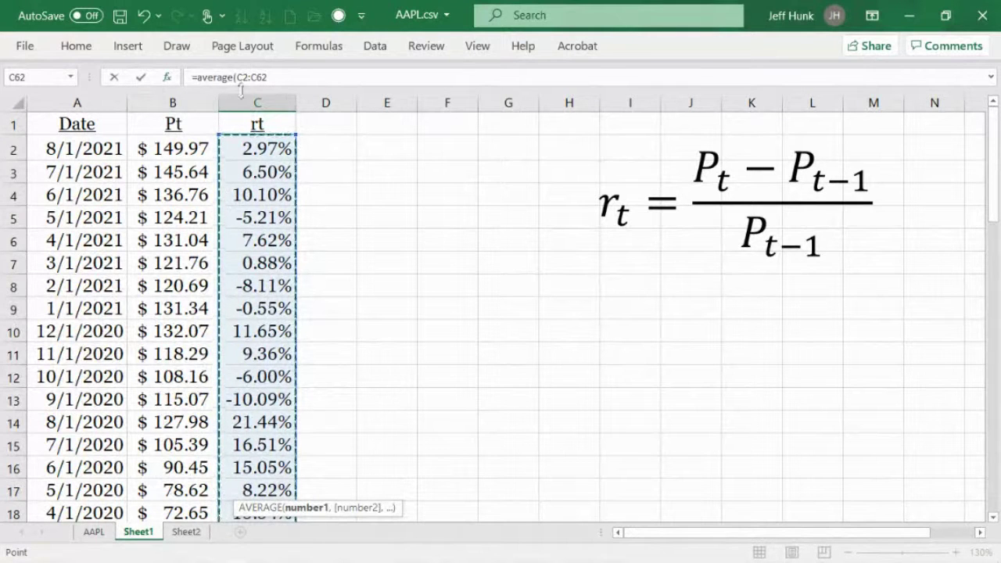
pyautogui.click(142, 78)
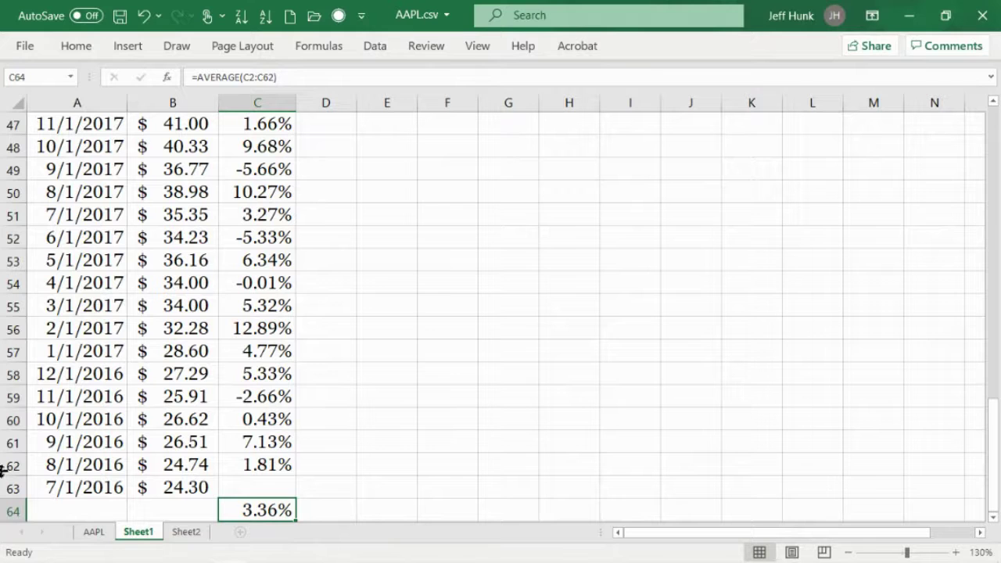
# Highlight the average return in cell C64 with a yellow fill and make it bold
pyautogui.click(993, 517)
pyautogui.click(993, 517)
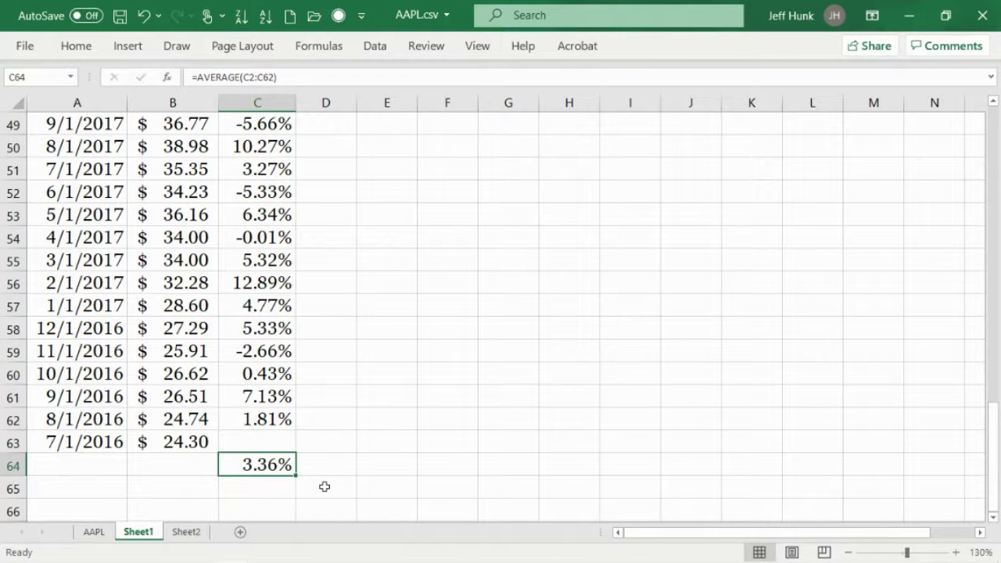
pyautogui.click(76, 46)
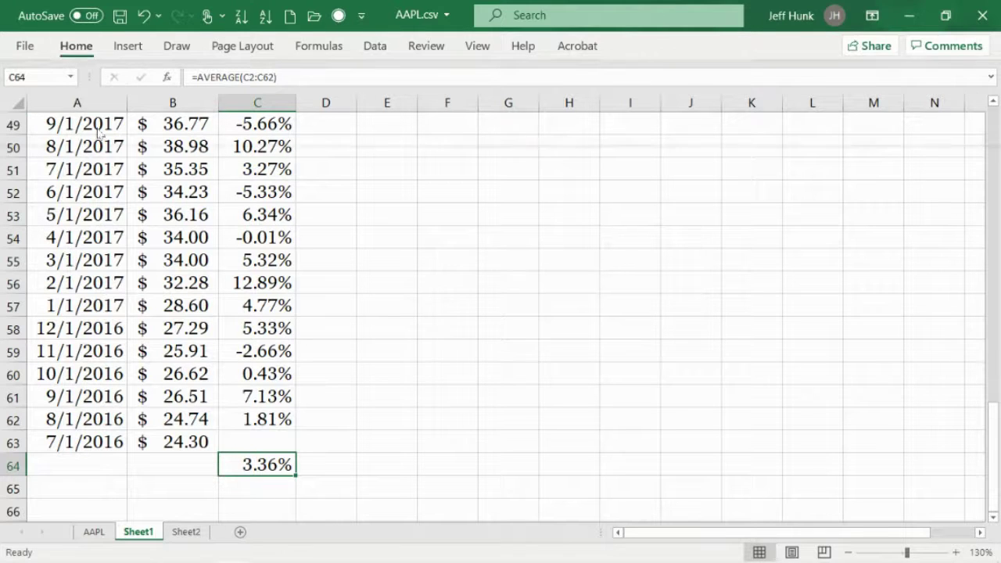
pyautogui.click(213, 108)
pyautogui.click(96, 108)
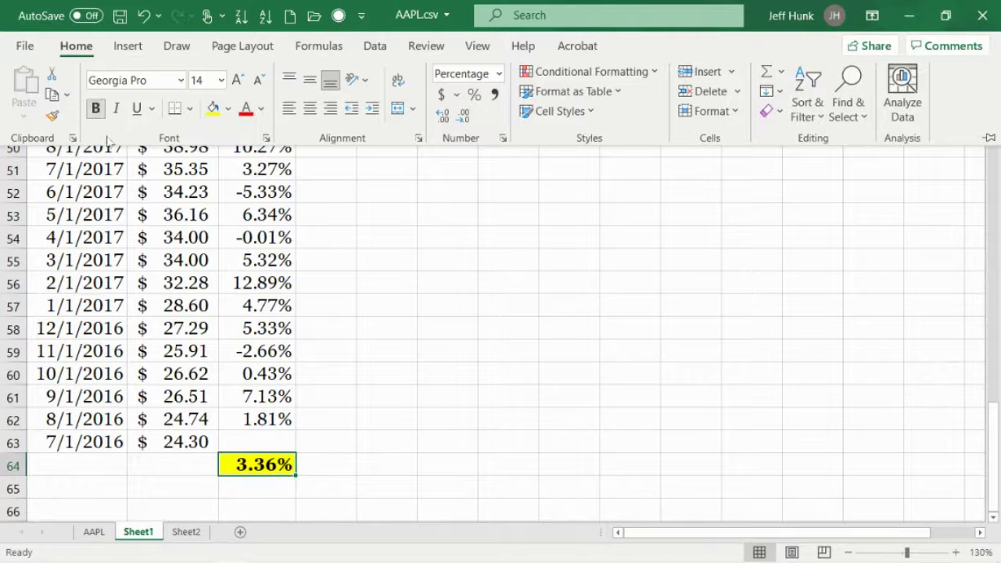
# Enter the label "mean" in cell B64 beside the average return
pyautogui.click(195, 463)
pyautogui.click(191, 462)
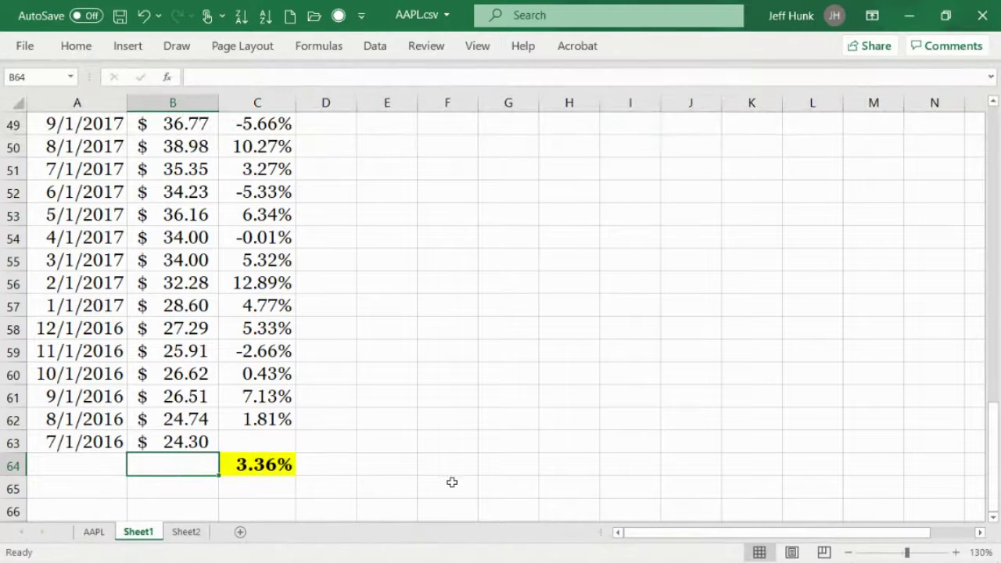
pyautogui.write('mean')
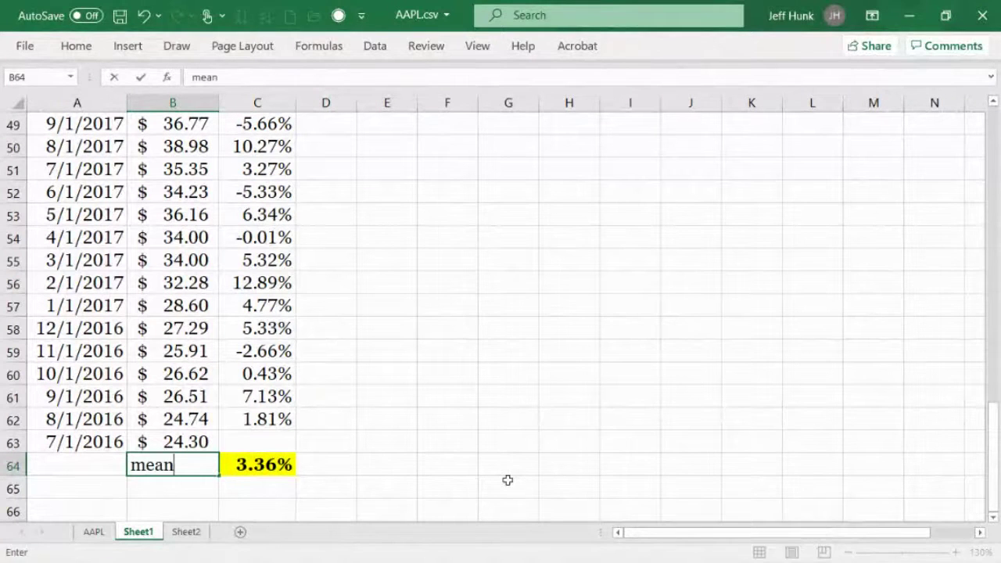
pyautogui.click(532, 485)
# Format the label in cell B64 as bold and centered with a yellow fill
pyautogui.click(194, 460)
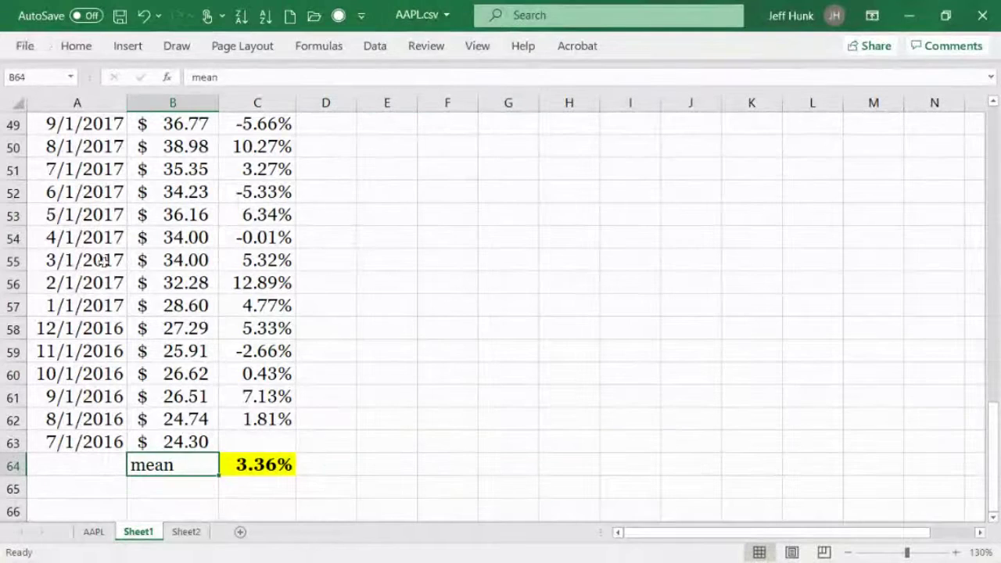
pyautogui.click(76, 45)
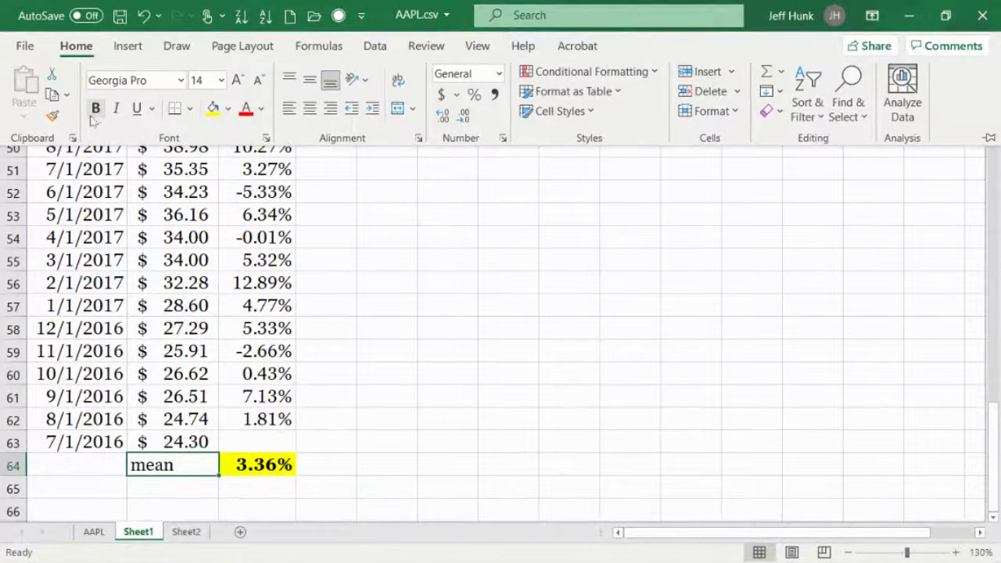
pyautogui.click(95, 108)
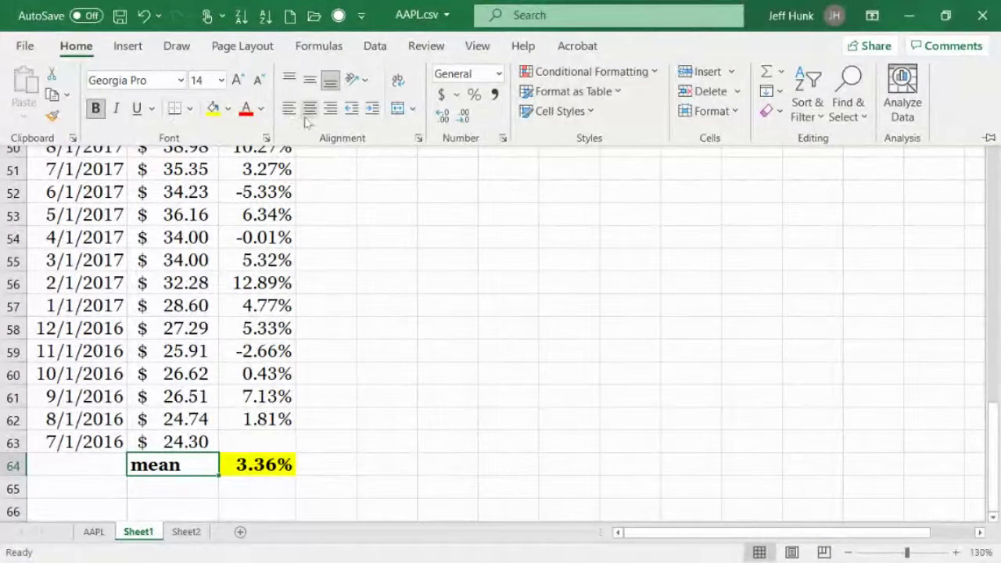
pyautogui.click(289, 108)
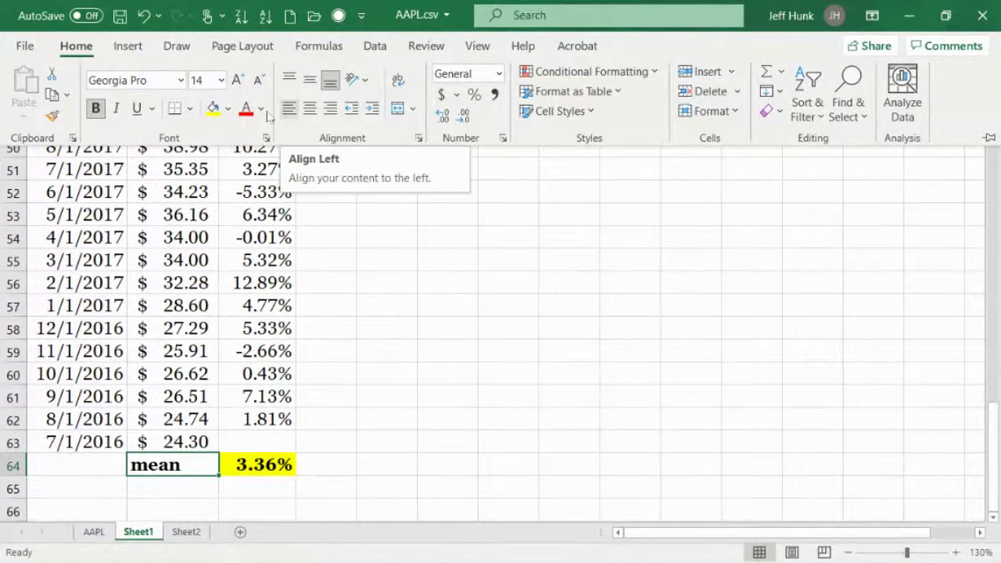
pyautogui.click(212, 109)
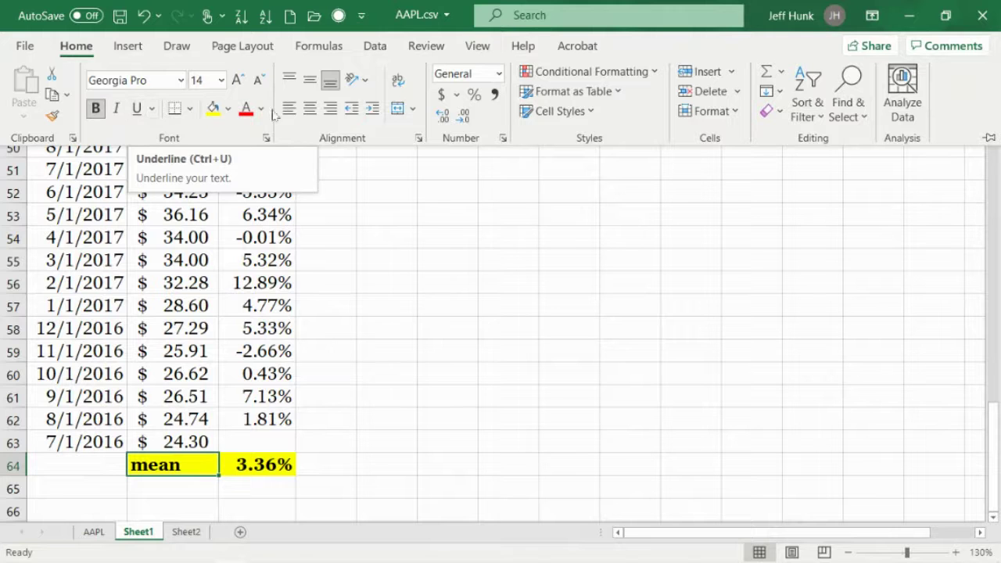
pyautogui.click(309, 108)
pyautogui.hotkey('ctrl', 'F1')
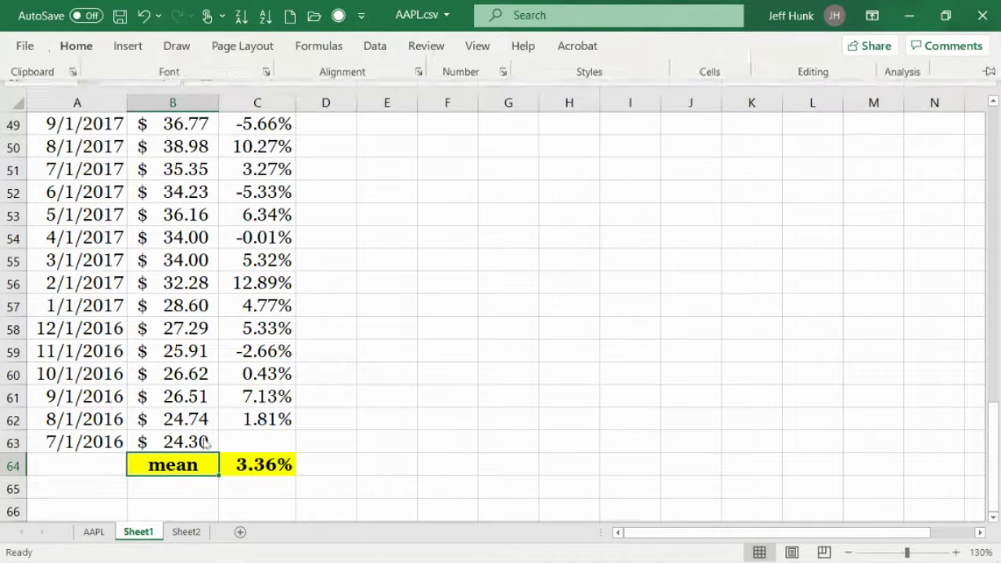
# Change the label in cell B64 to "mean r"
pyautogui.click(241, 81)
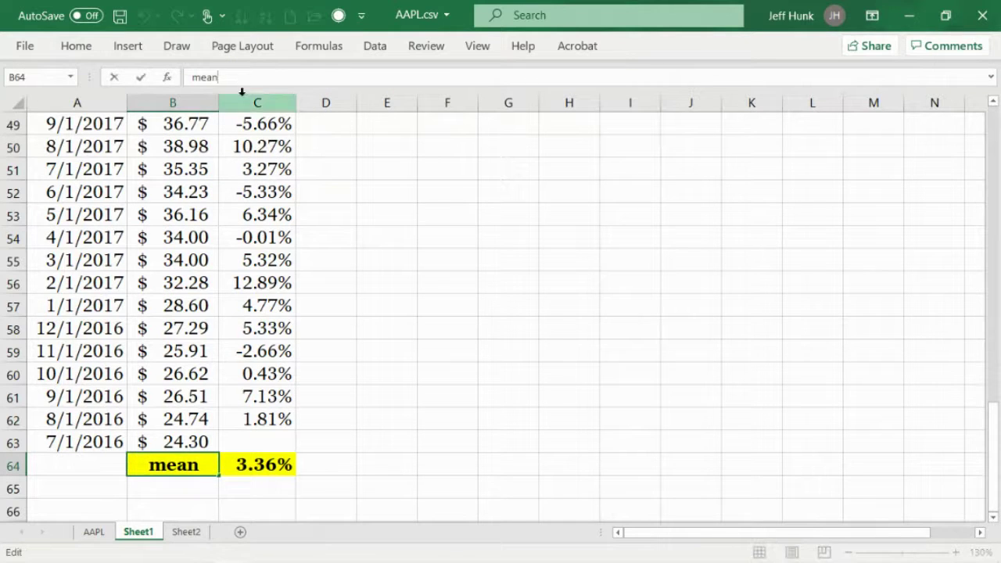
pyautogui.write('r')
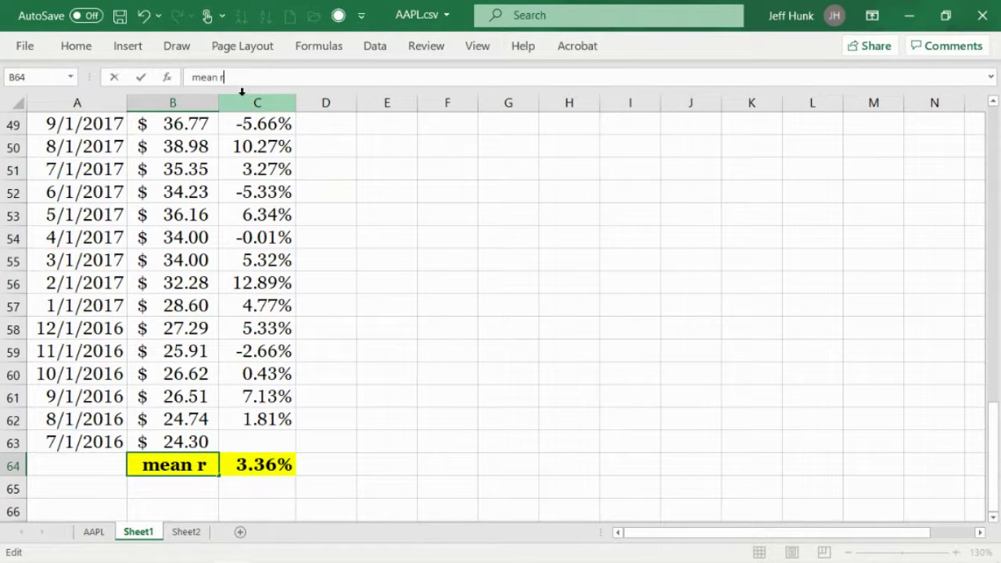
pyautogui.click(542, 392)
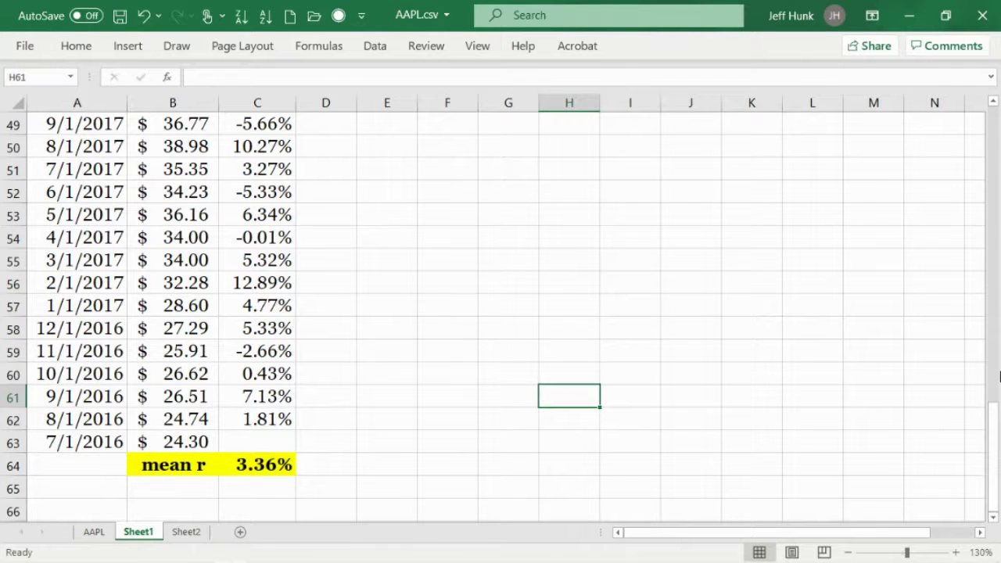
# Examine the monthly returns in the rt column of Sheet1, from the most recent month down to the mean return in row 64
pyautogui.scroll(6, 997, 272)
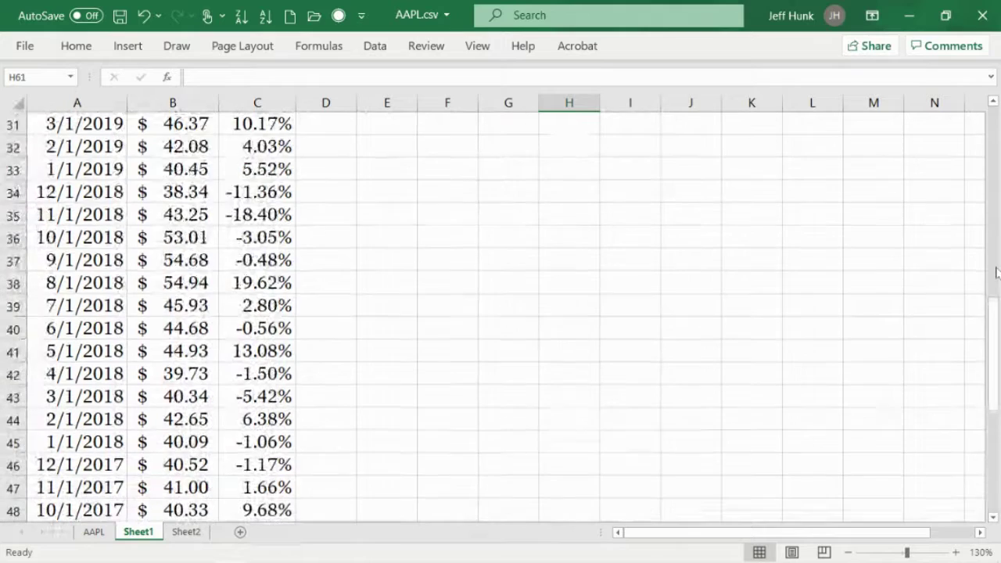
pyautogui.moveTo(996, 331); pyautogui.dragTo(999, 479)
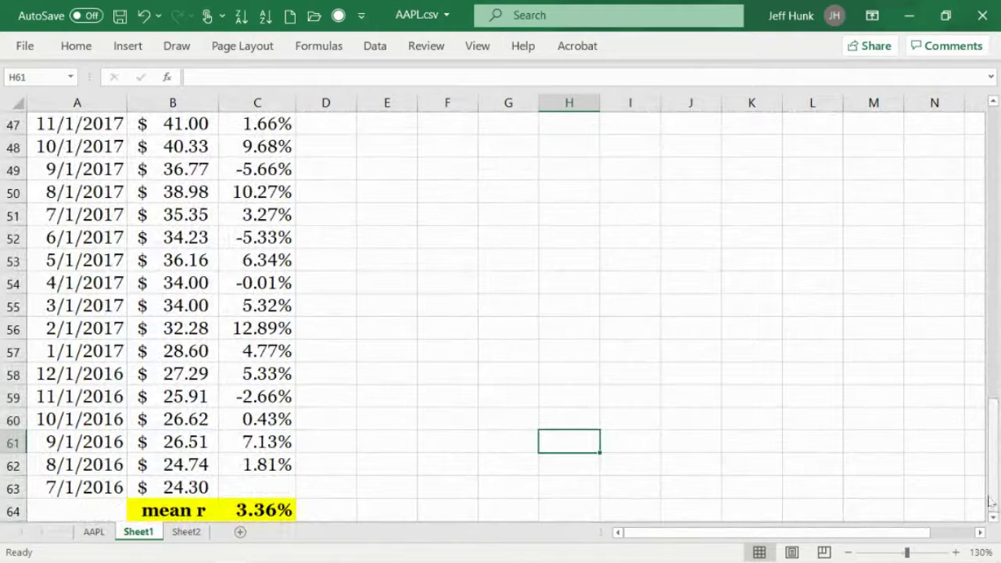
pyautogui.click(993, 517)
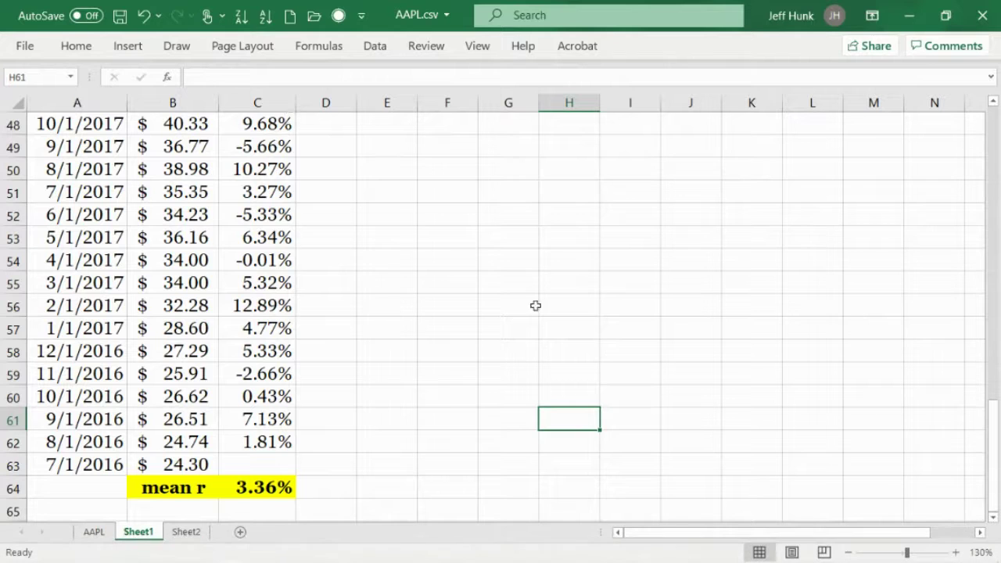
pyautogui.moveTo(998, 404); pyautogui.dragTo(998, 146)
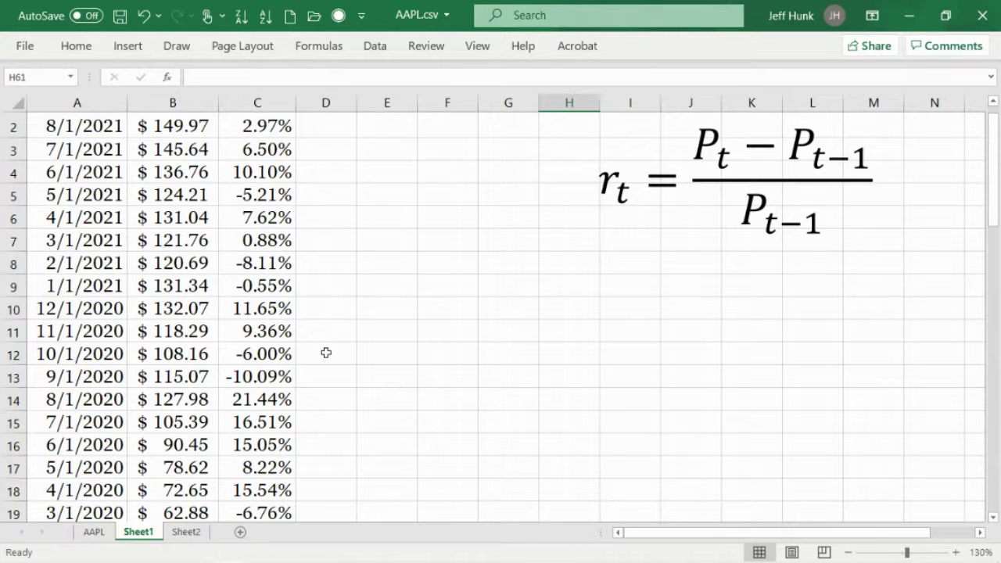
pyautogui.moveTo(994, 195)
pyautogui.mouseDown()
pyautogui.moveTo(995, 174)
pyautogui.moveTo(1000, 184)
pyautogui.mouseUp()
pyautogui.moveTo(997, 198); pyautogui.dragTo(996, 187)
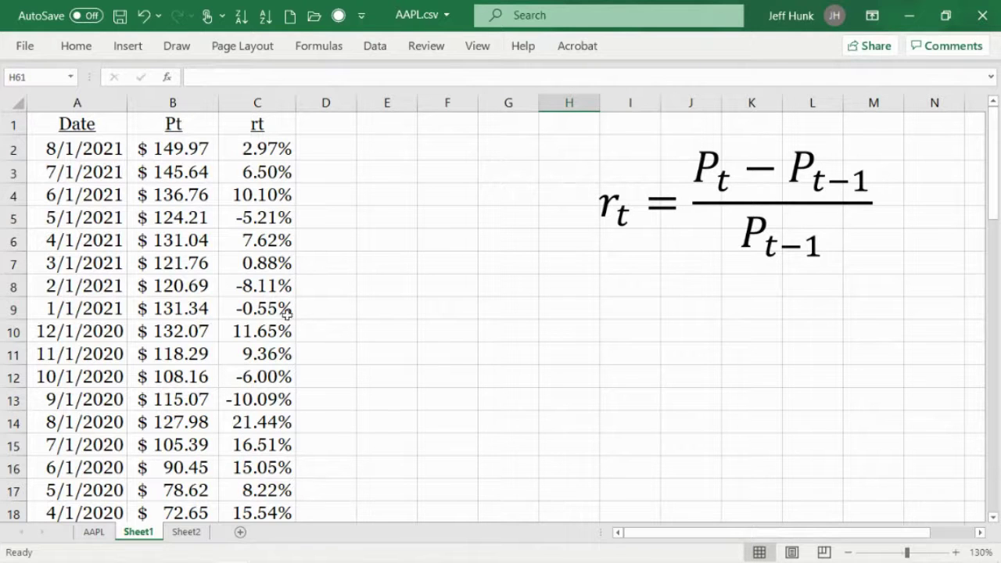
pyautogui.moveTo(297, 562)
pyautogui.moveTo(994, 205)
pyautogui.mouseDown()
pyautogui.moveTo(998, 493)
pyautogui.moveTo(999, 205)
pyautogui.mouseUp()
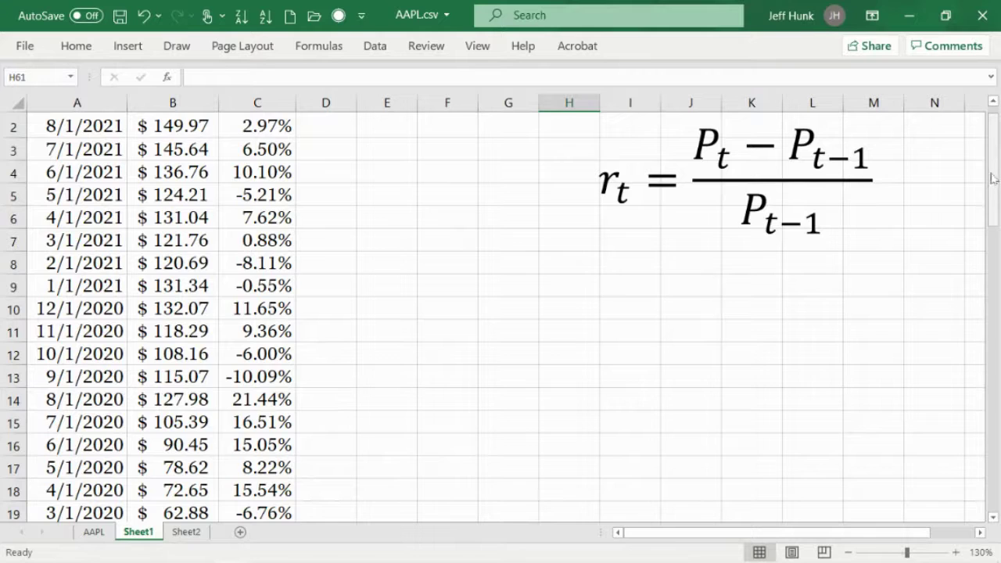
pyautogui.moveTo(992, 178); pyautogui.dragTo(999, 140)
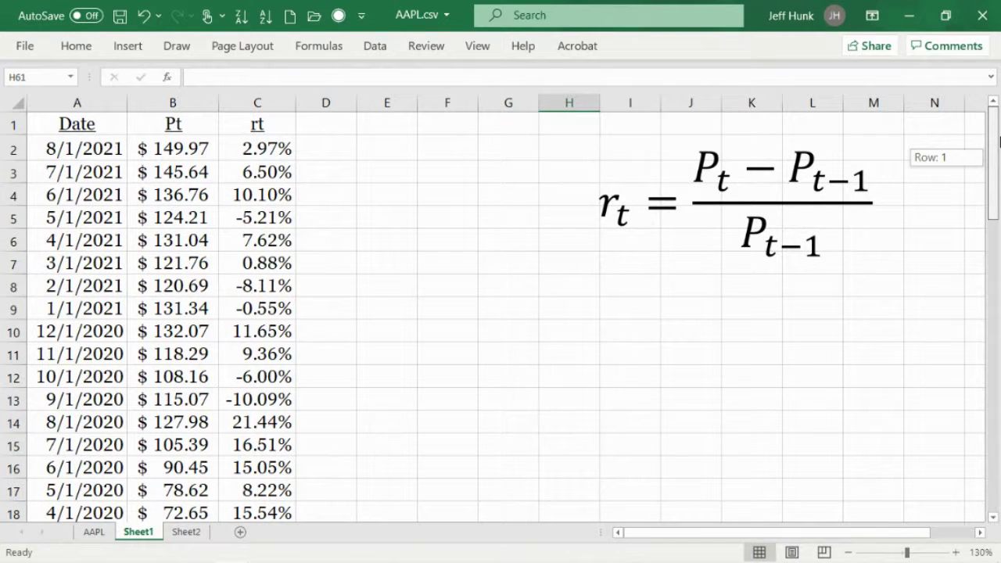
pyautogui.moveTo(999, 139)
pyautogui.mouseDown()
pyautogui.moveTo(999, 452)
pyautogui.moveTo(999, 138)
pyautogui.mouseUp()
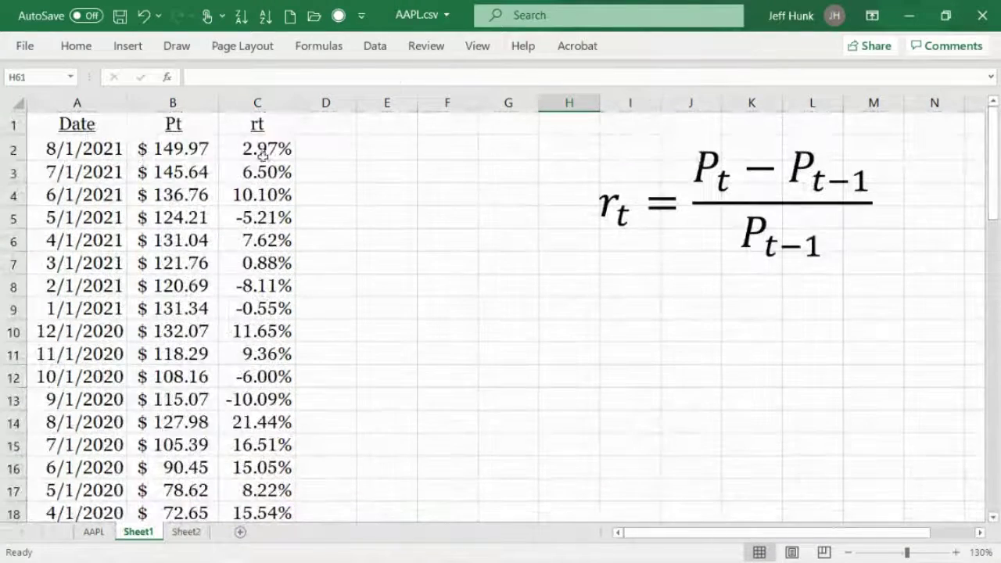
pyautogui.moveTo(332, 560)
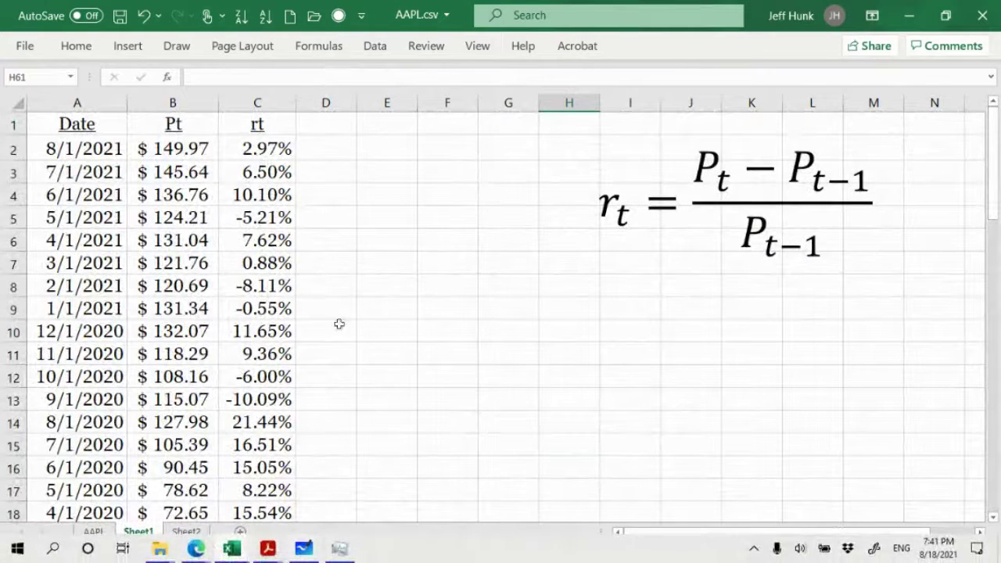
pyautogui.moveTo(989, 194); pyautogui.dragTo(969, 495)
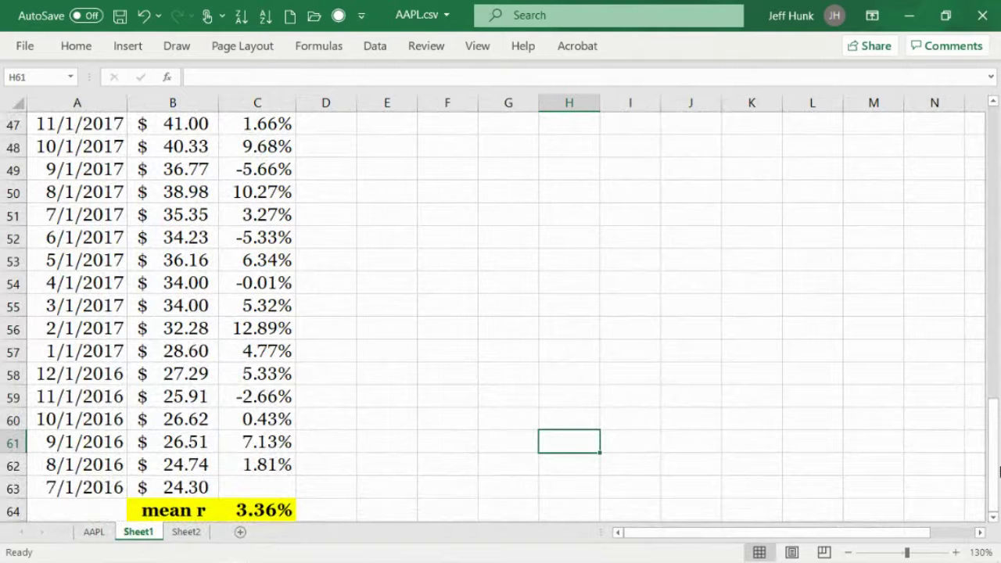
pyautogui.click(993, 517)
pyautogui.click(994, 519)
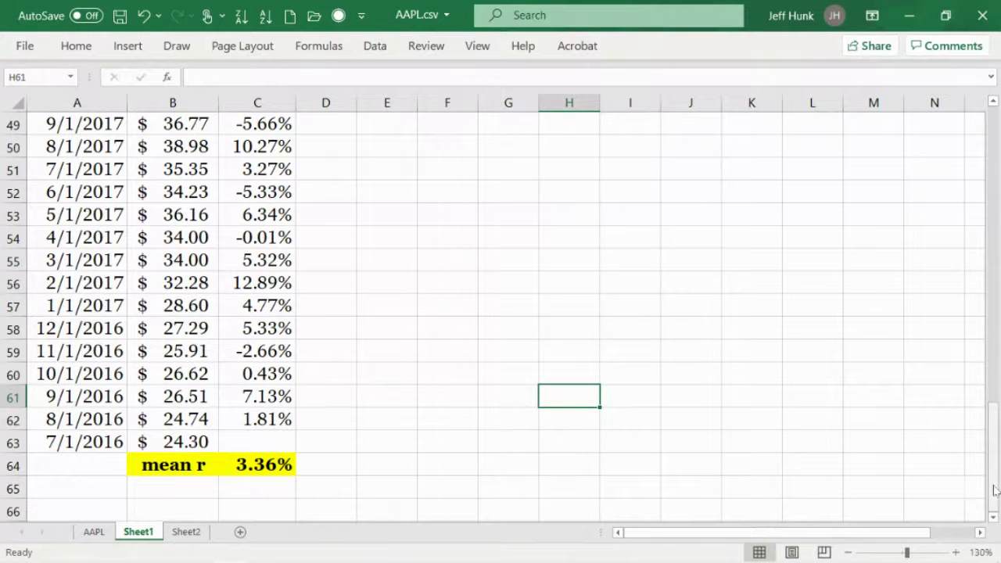
# Change the label in cell B64 to "E[r]" beside the average return
pyautogui.moveTo(995, 489); pyautogui.dragTo(995, 477)
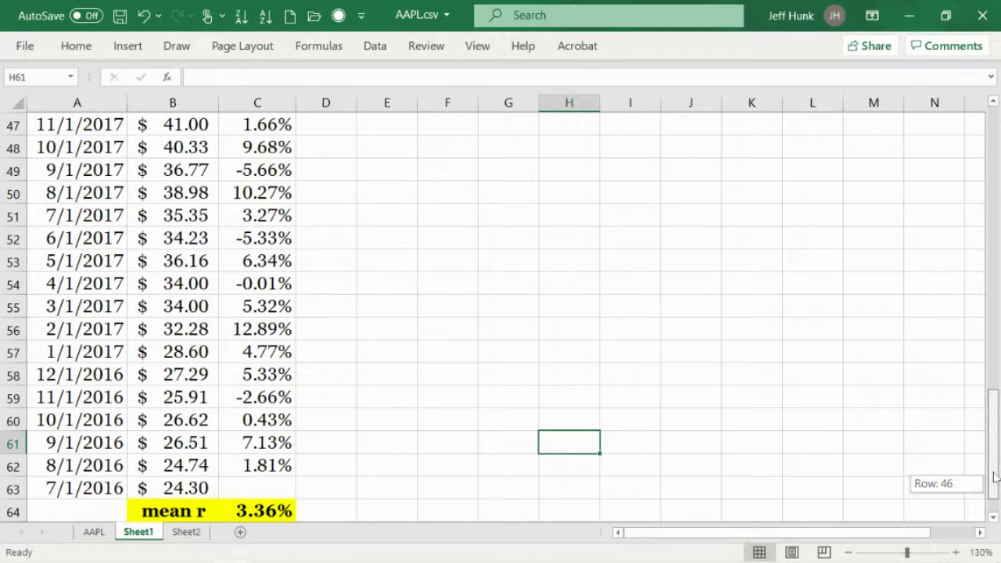
pyautogui.moveTo(995, 477); pyautogui.dragTo(995, 476)
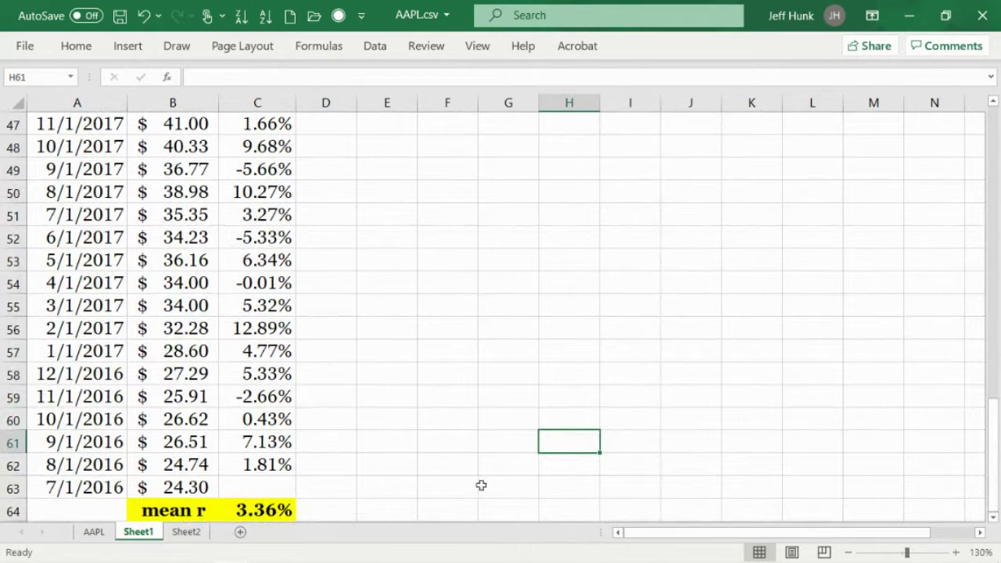
pyautogui.moveTo(991, 529)
pyautogui.scroll(-1, 992, 524)
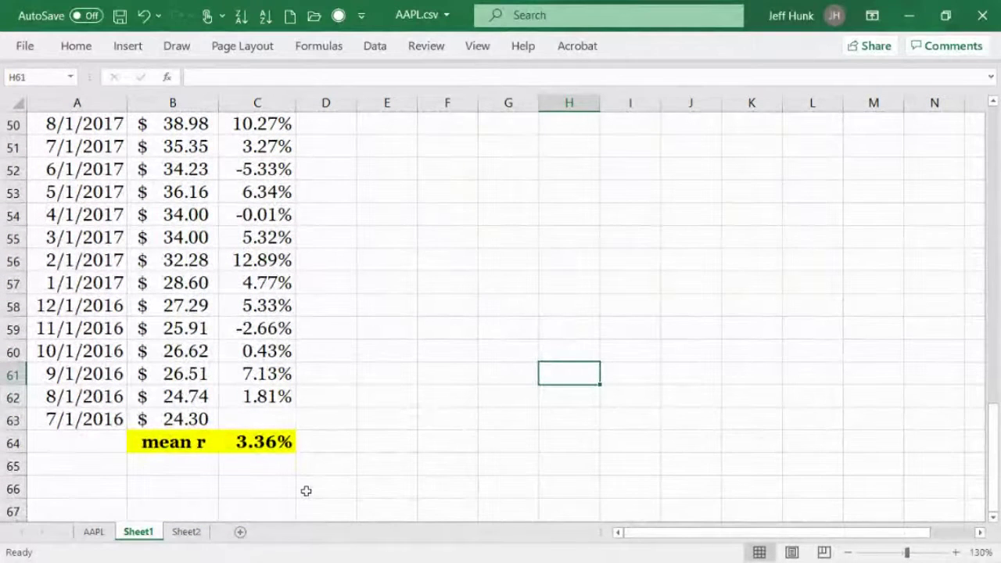
pyautogui.click(161, 444)
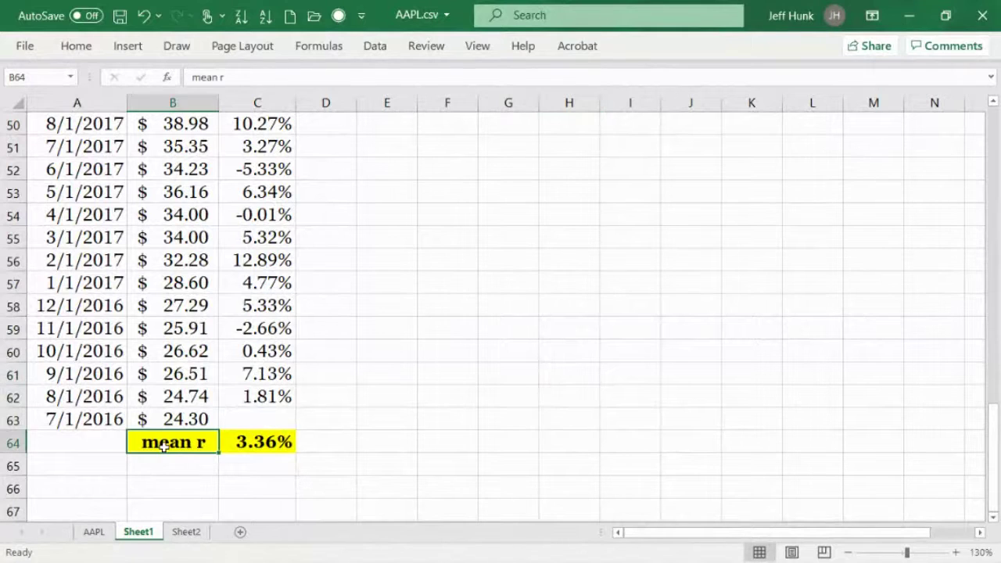
pyautogui.moveTo(193, 77); pyautogui.dragTo(219, 81)
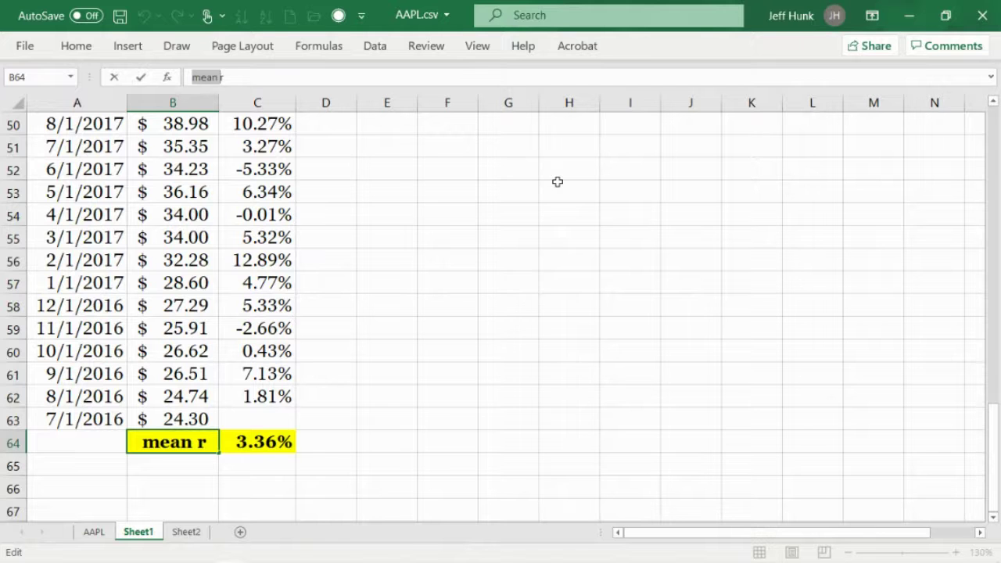
pyautogui.write('E')
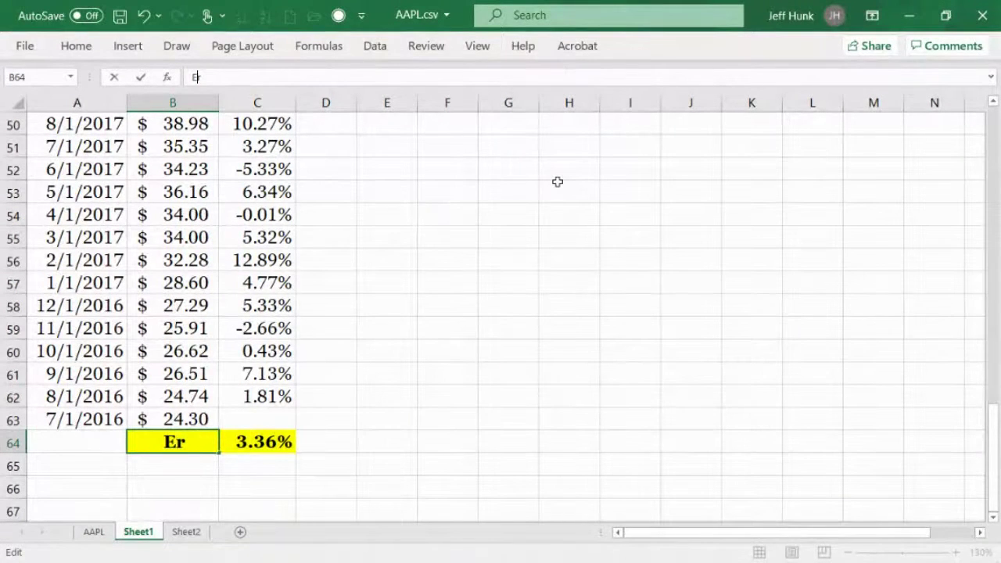
pyautogui.write('[')
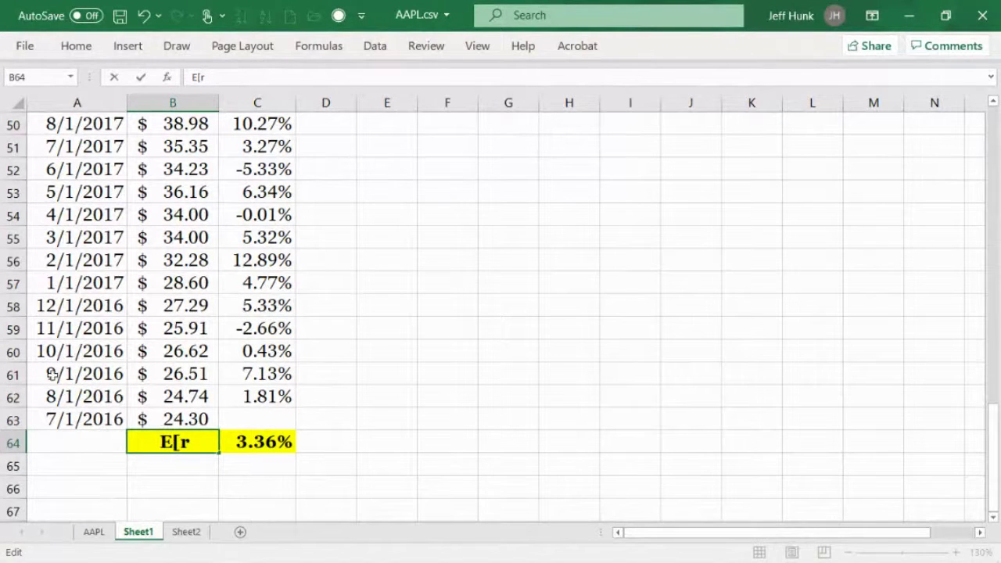
pyautogui.click(206, 439)
pyautogui.write(']')
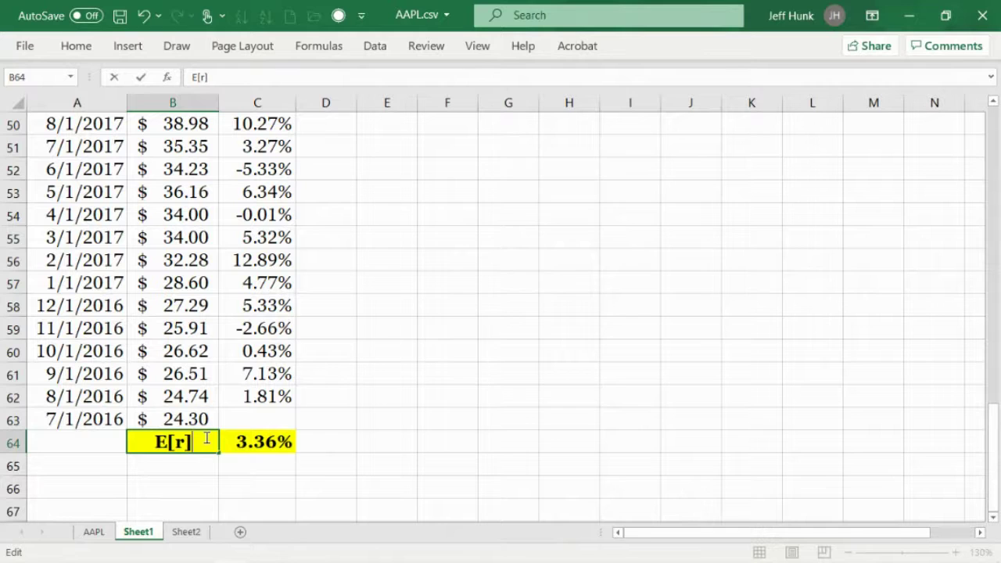
pyautogui.click(471, 401)
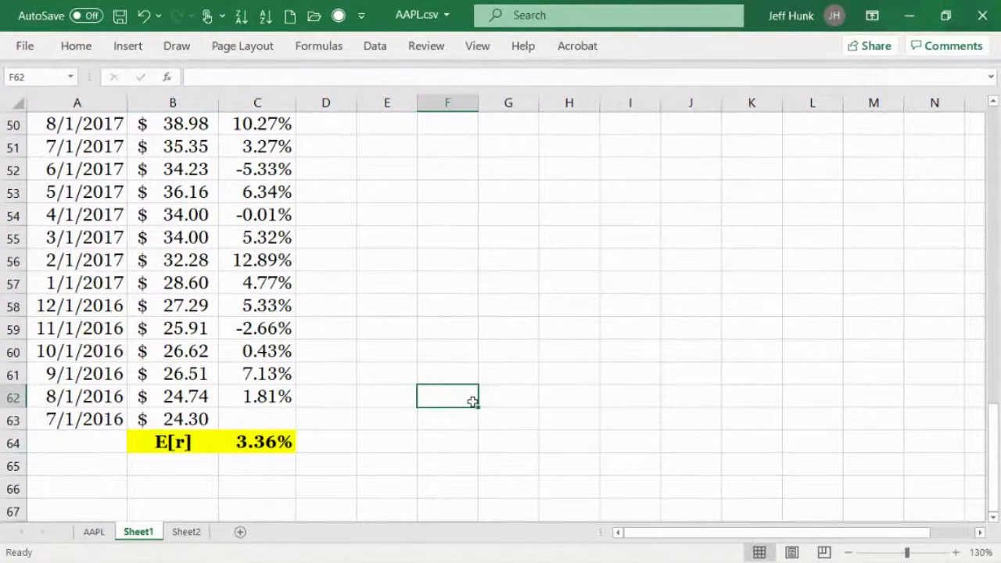
pyautogui.click(472, 464)
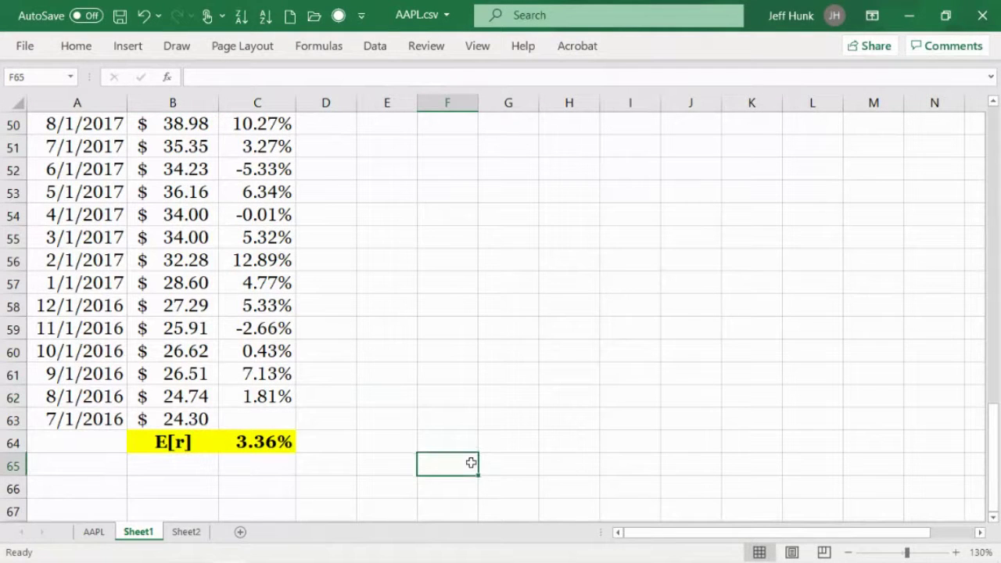
# Compare the mean return in C64 of Sheet1 with the nearest monthly returns in the sorted list on Sheet2
pyautogui.click(247, 443)
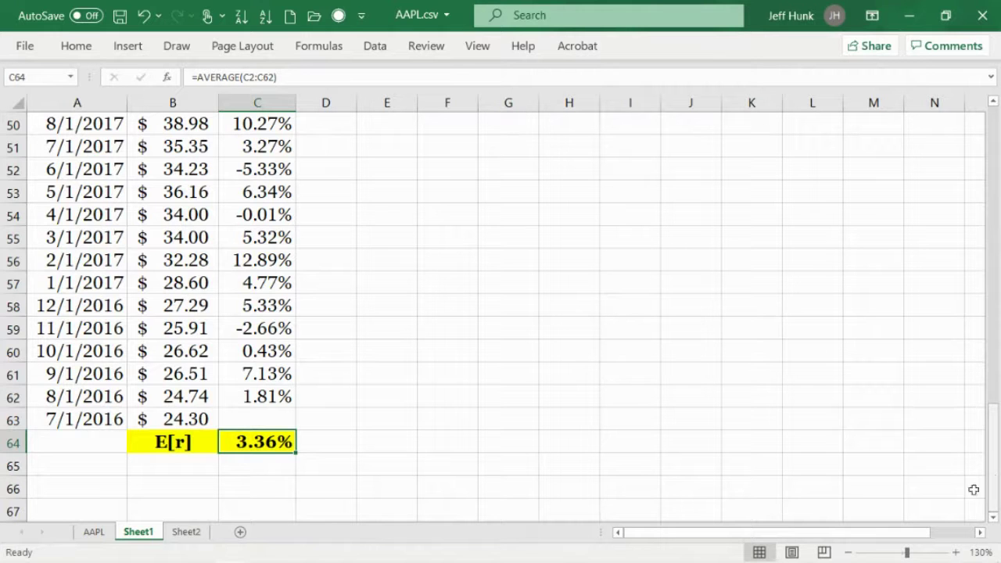
pyautogui.click(186, 532)
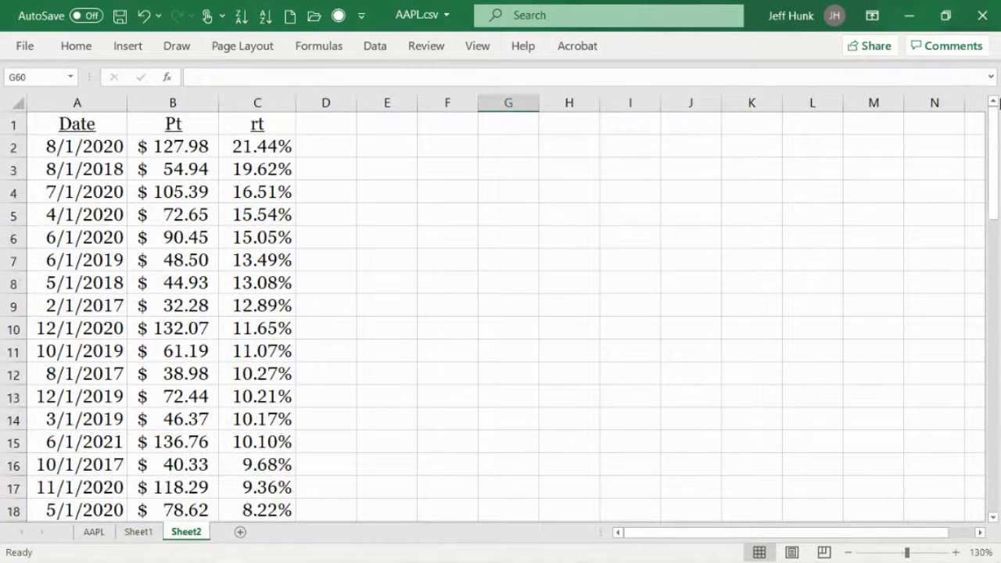
pyautogui.moveTo(992, 161); pyautogui.dragTo(1000, 313)
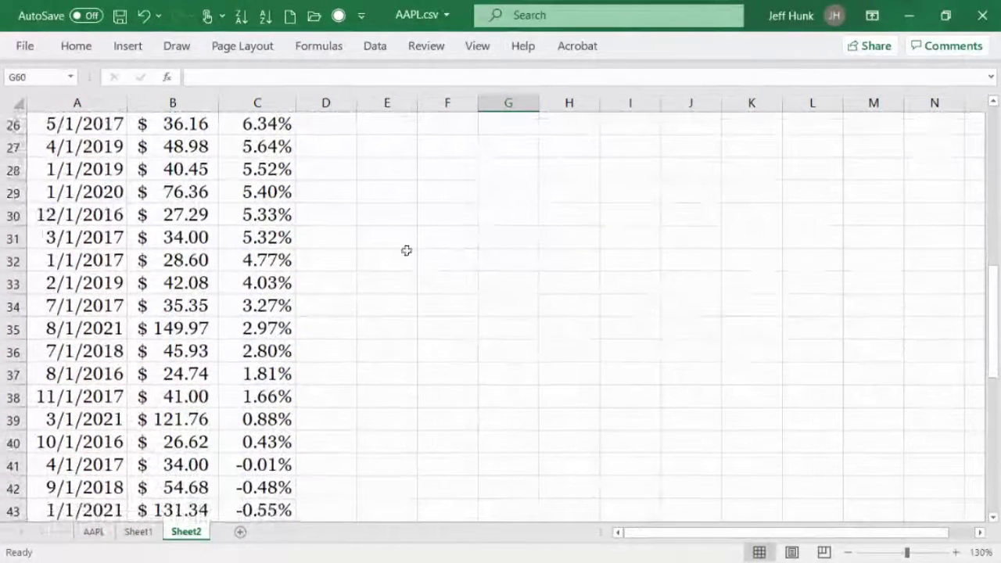
pyautogui.click(269, 307)
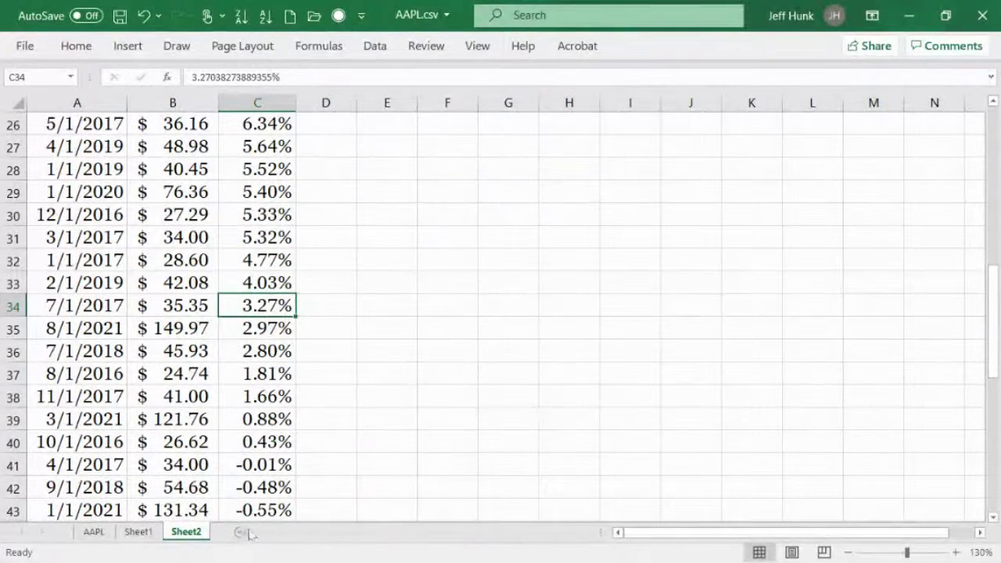
pyautogui.click(138, 535)
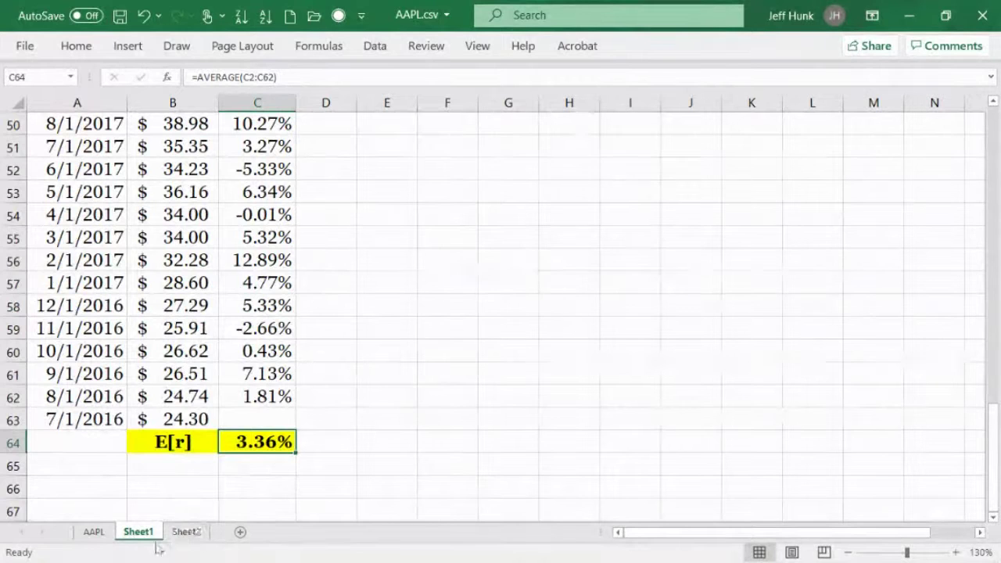
pyautogui.click(186, 532)
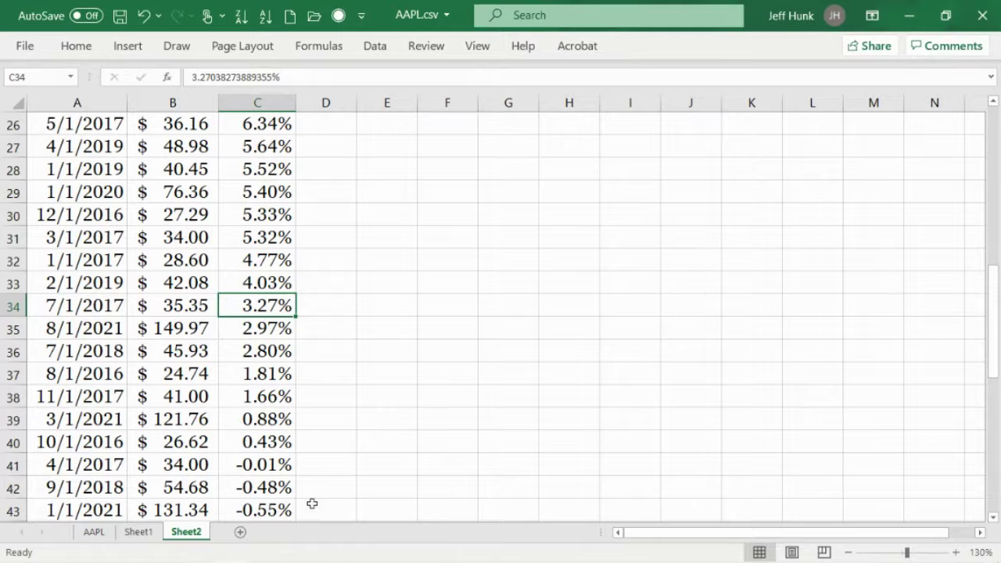
pyautogui.click(136, 532)
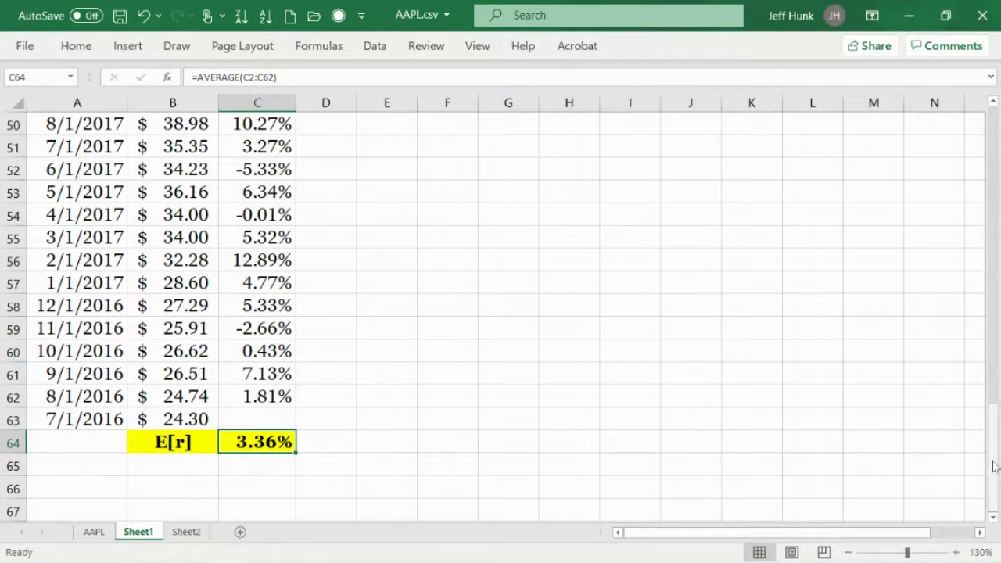
# Review the first monthly returns and the return formula on Sheet1, and continue the CUNYfirst session at its timeout warning
pyautogui.moveTo(995, 452); pyautogui.dragTo(995, 452)
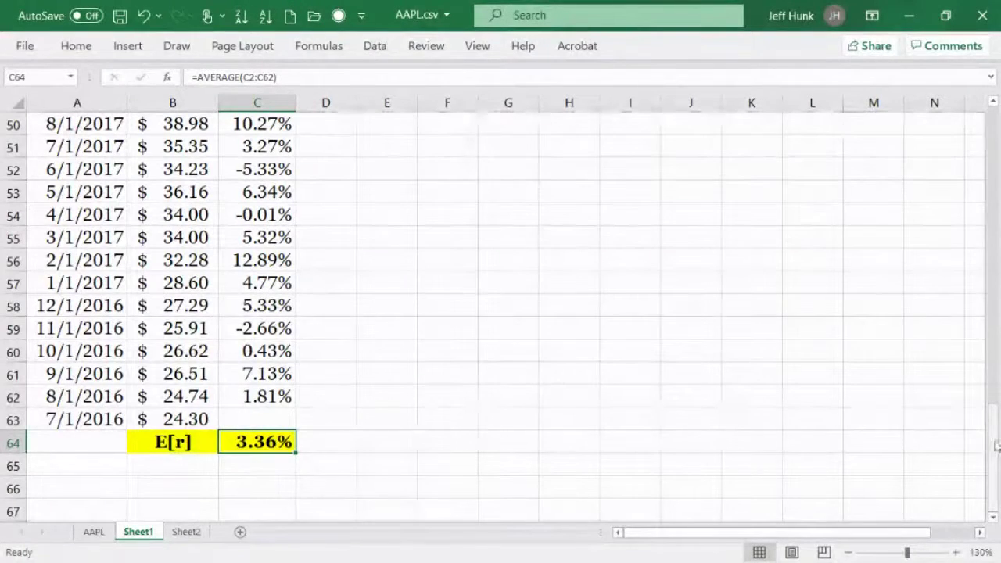
pyautogui.moveTo(991, 459); pyautogui.dragTo(1000, 163)
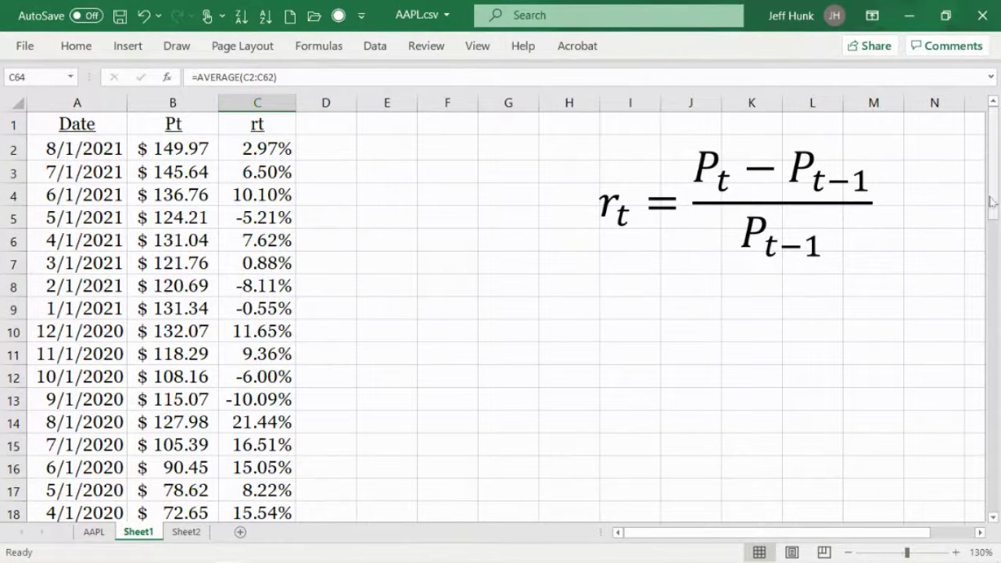
pyautogui.moveTo(991, 187)
pyautogui.mouseDown()
pyautogui.moveTo(1000, 478)
pyautogui.moveTo(995, 195)
pyautogui.mouseUp()
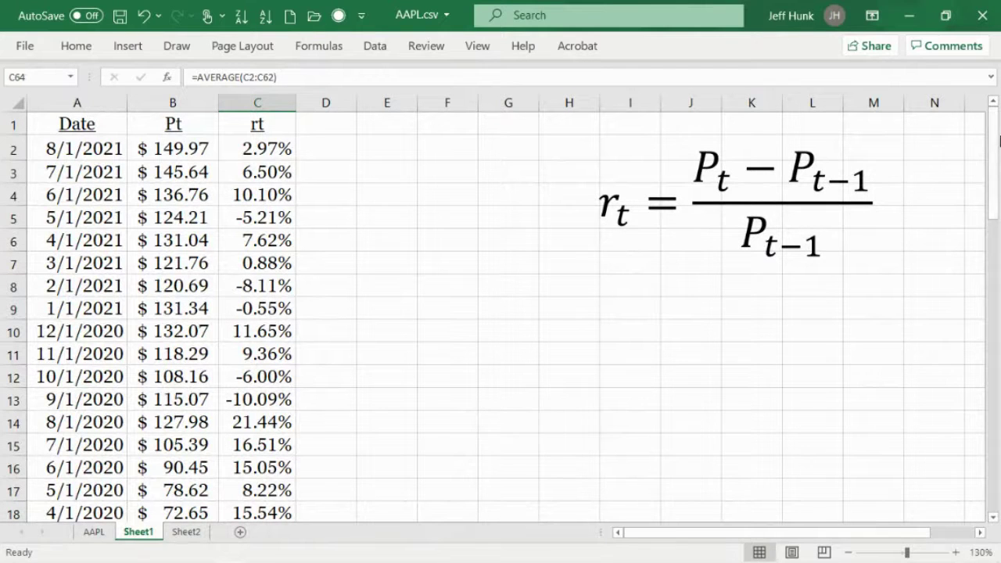
pyautogui.moveTo(1000, 139); pyautogui.dragTo(1000, 62)
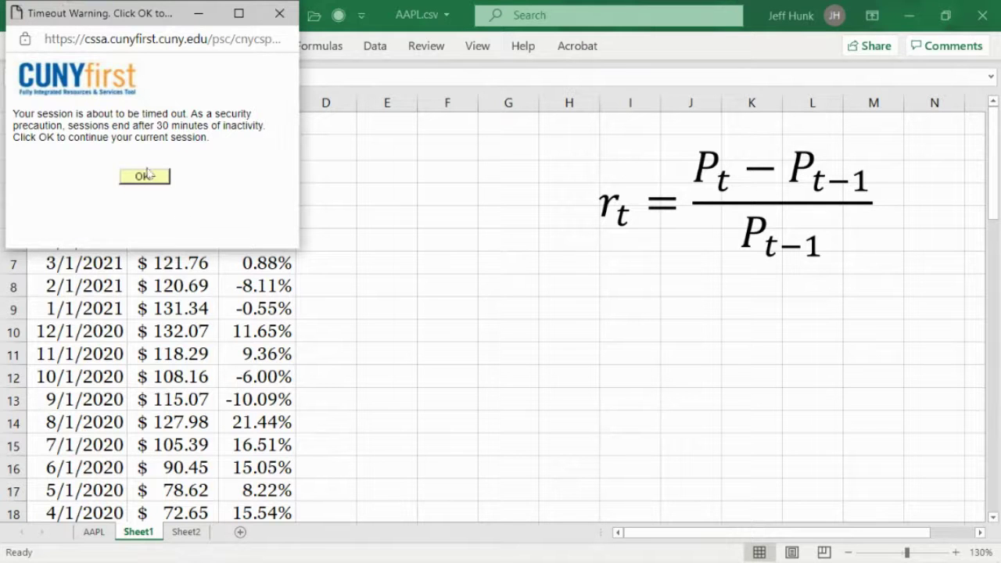
pyautogui.click(146, 175)
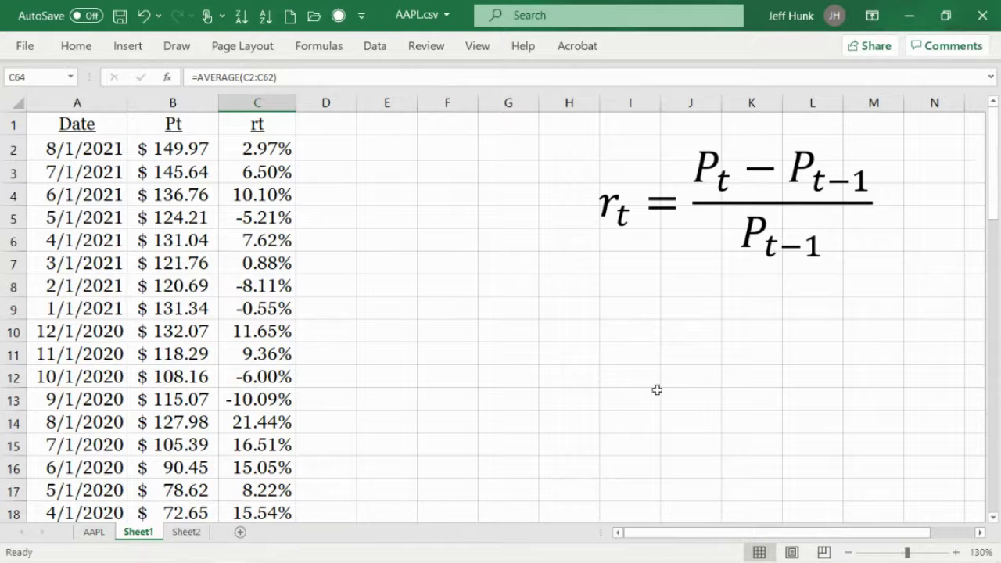
pyautogui.moveTo(995, 157); pyautogui.dragTo(992, 126)
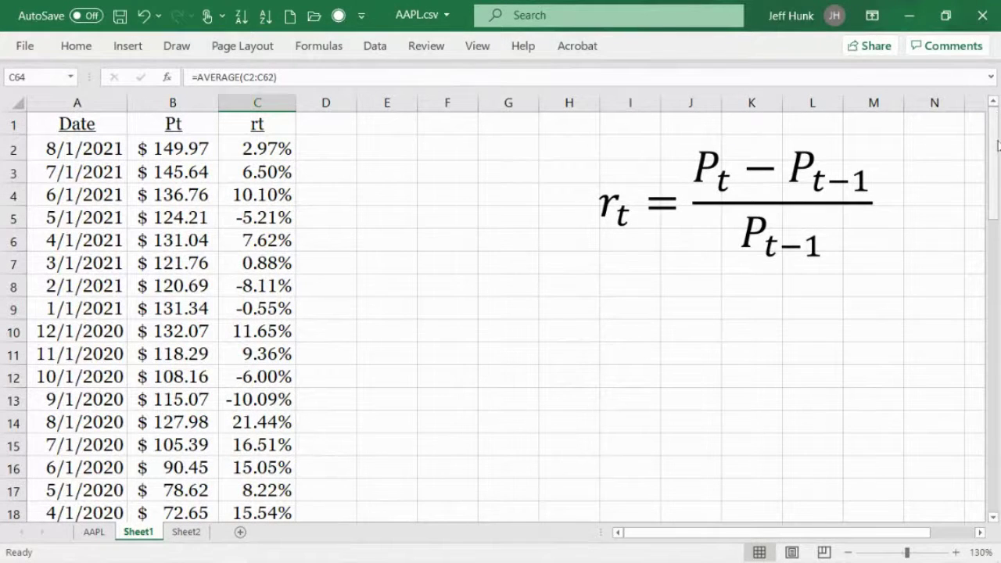
# Examine the mean return in row 64 of Sheet1 and the highest and lowest monthly returns on Sheet2
pyautogui.moveTo(997, 143); pyautogui.dragTo(997, 490)
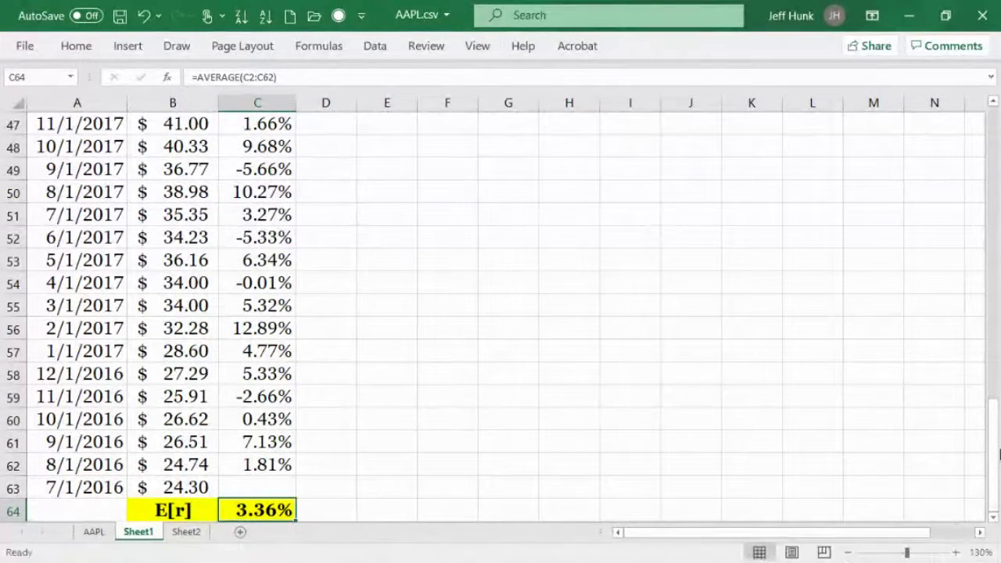
pyautogui.moveTo(995, 460); pyautogui.dragTo(997, 488)
pyautogui.scroll(-2, 500, 313)
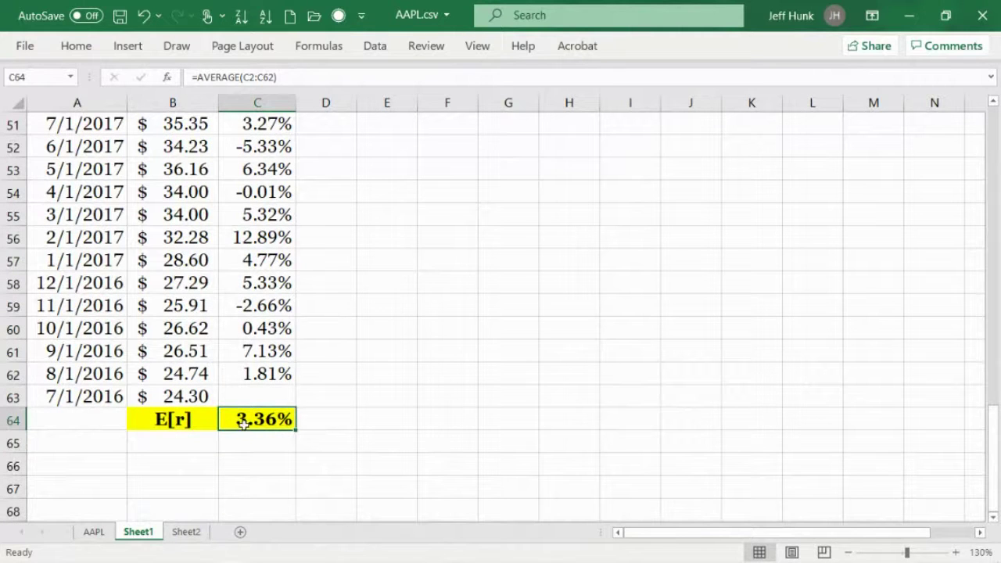
pyautogui.click(180, 532)
pyautogui.moveTo(988, 362); pyautogui.dragTo(988, 117)
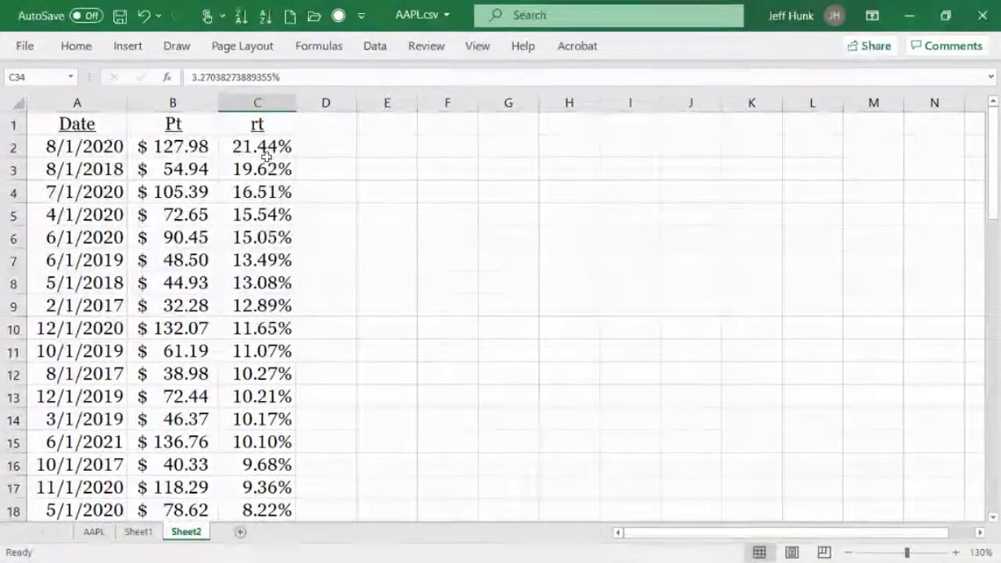
pyautogui.click(267, 146)
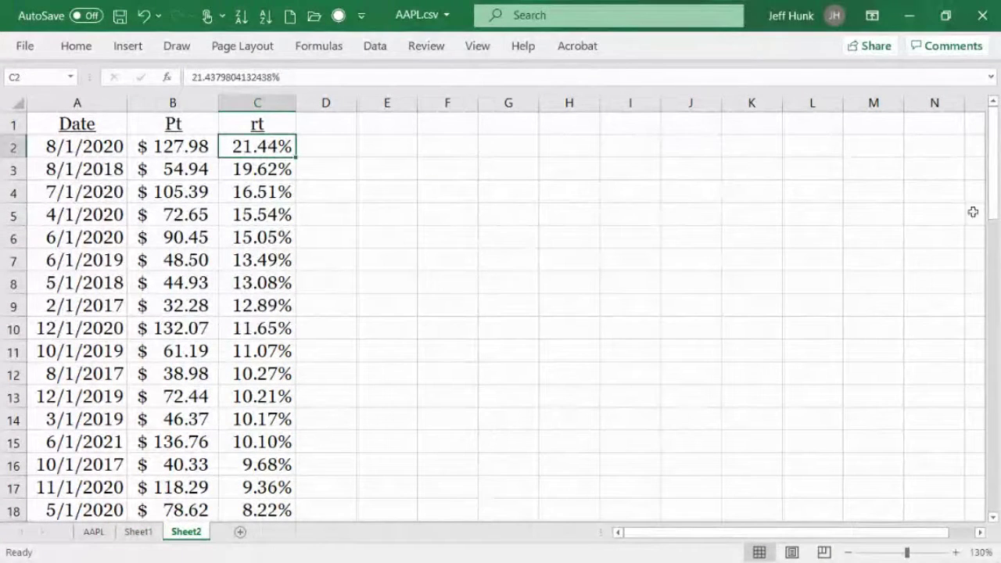
pyautogui.moveTo(993, 199); pyautogui.dragTo(994, 487)
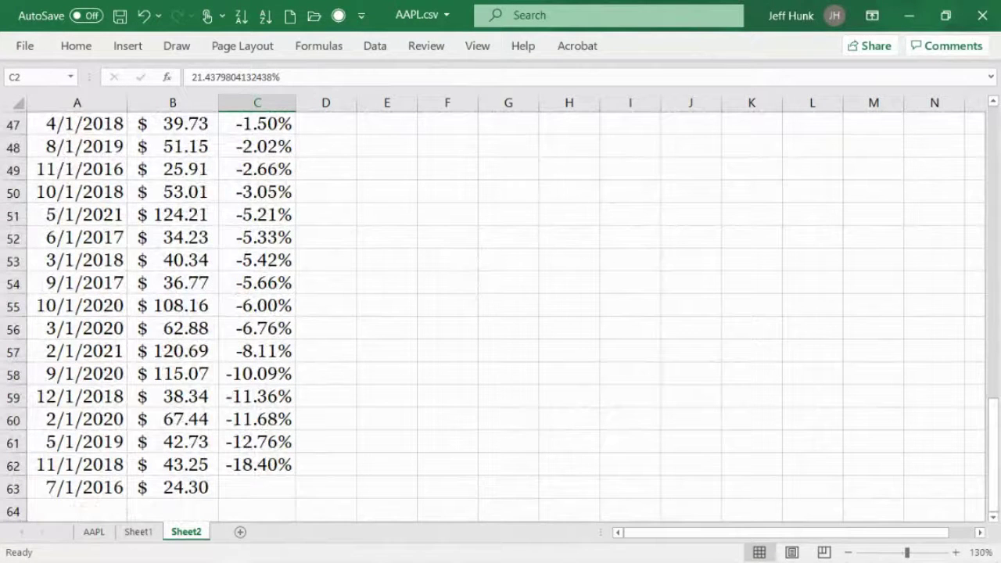
pyautogui.click(274, 463)
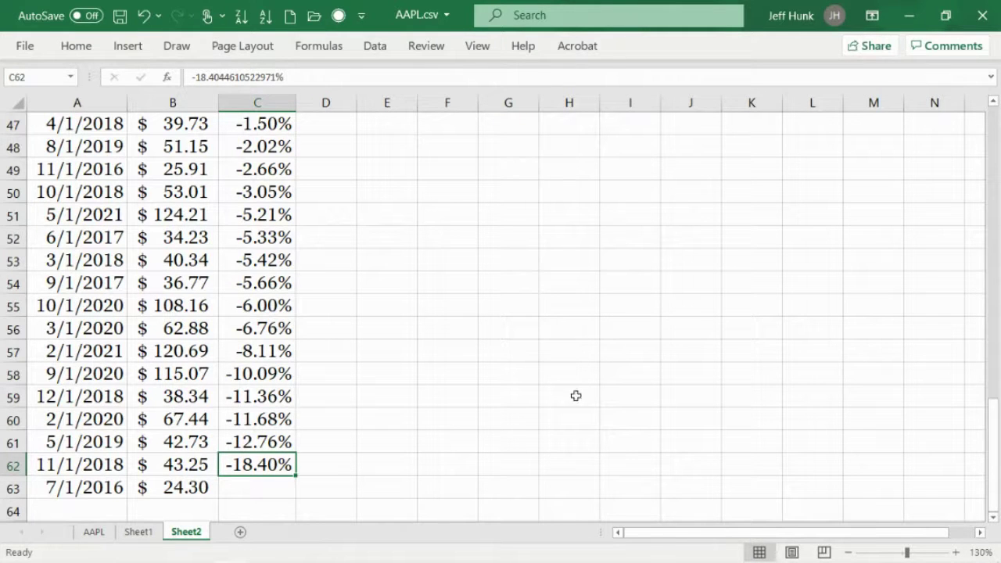
pyautogui.moveTo(992, 482); pyautogui.dragTo(992, 201)
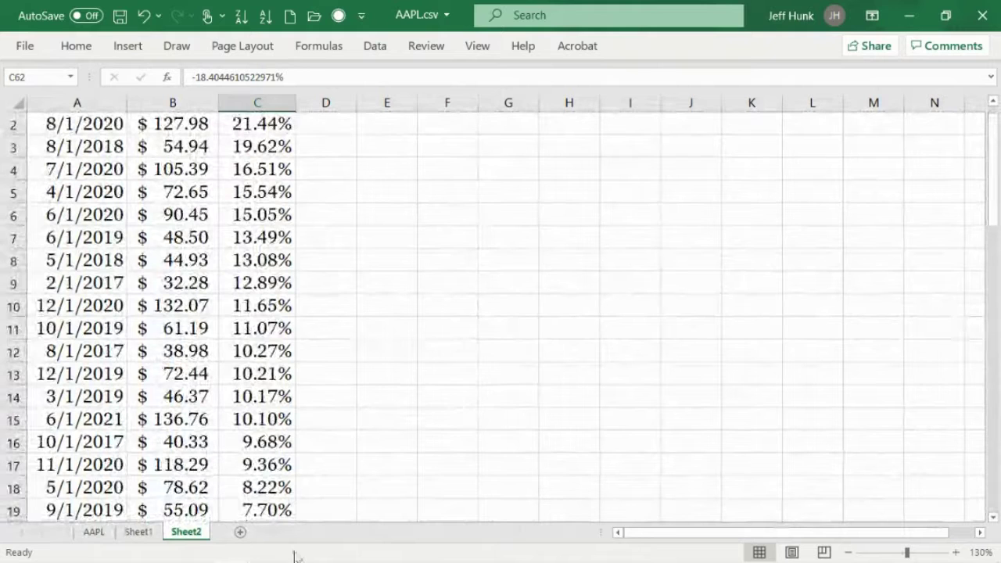
# Copy the rt heading from cell C1 into D1 on Sheet1
pyautogui.click(138, 532)
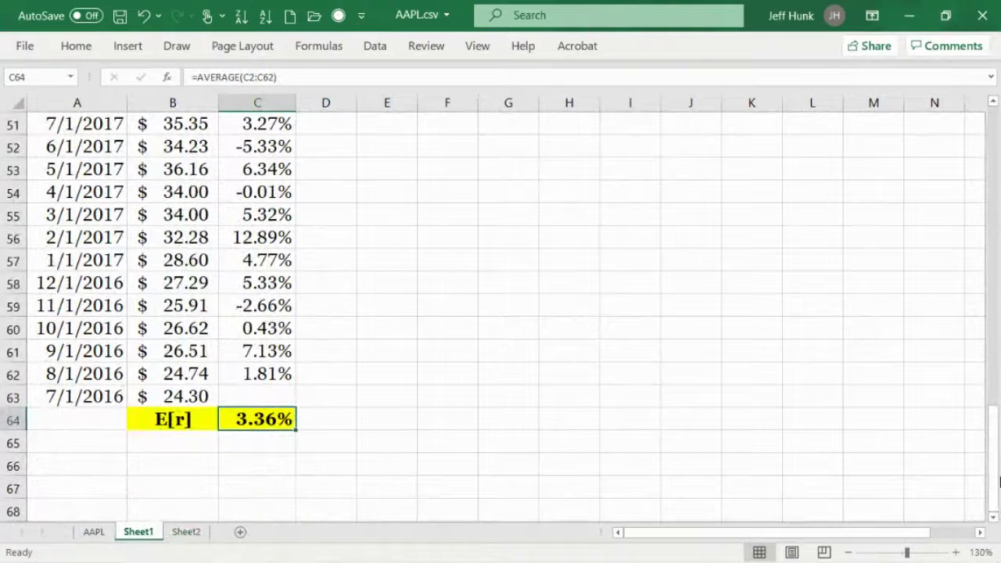
pyautogui.moveTo(999, 482); pyautogui.dragTo(999, 76)
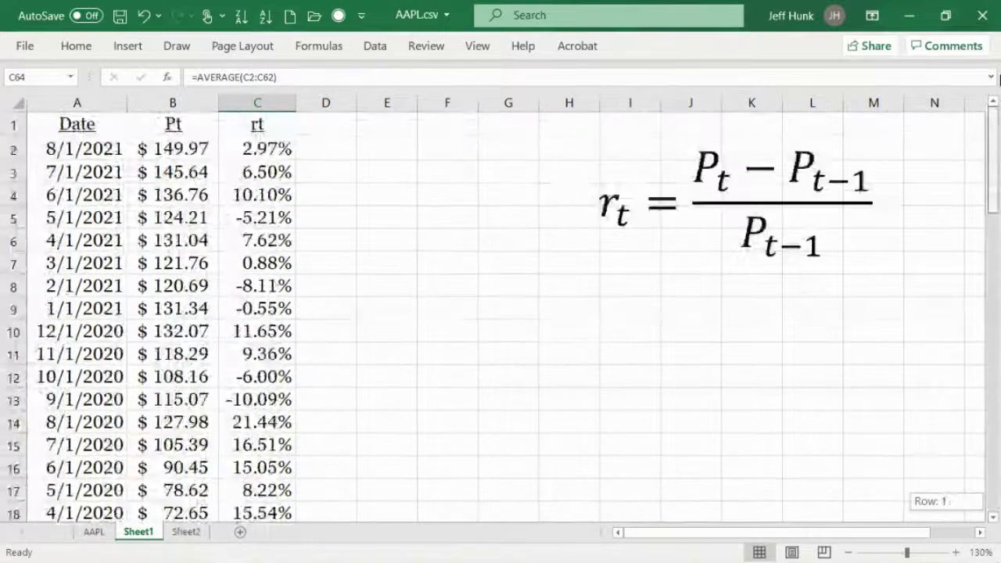
pyautogui.click(264, 127)
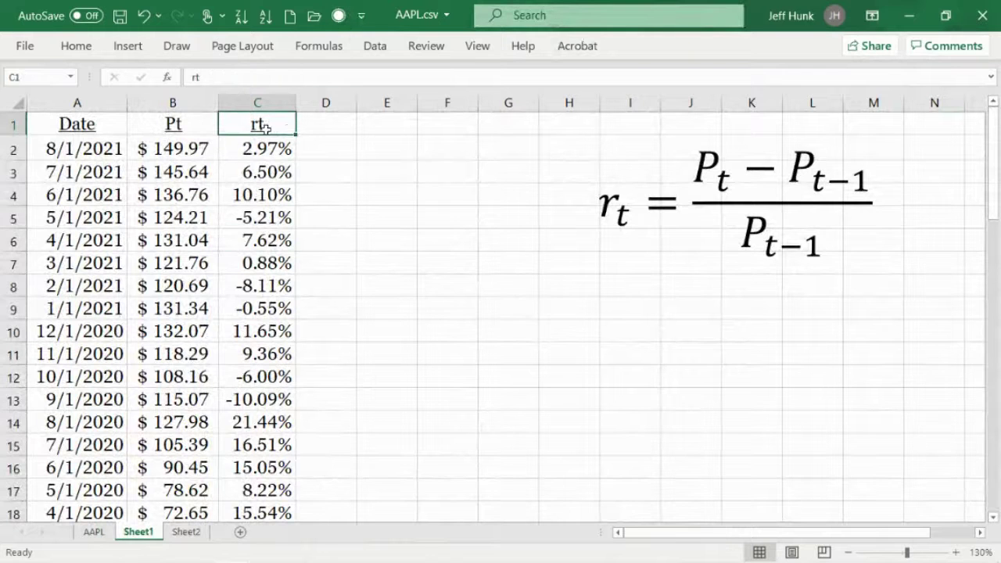
pyautogui.moveTo(298, 134); pyautogui.dragTo(336, 126)
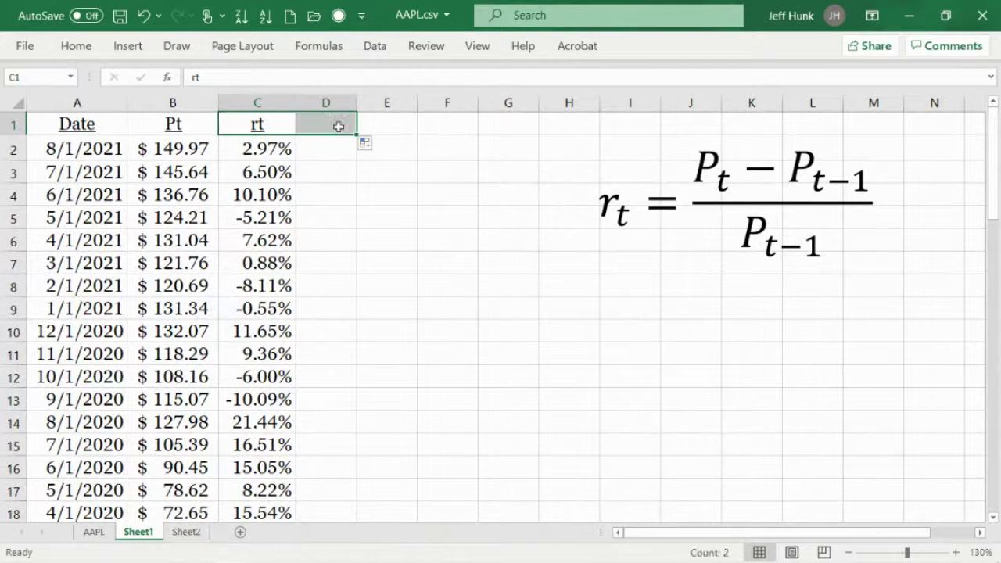
pyautogui.click(336, 124)
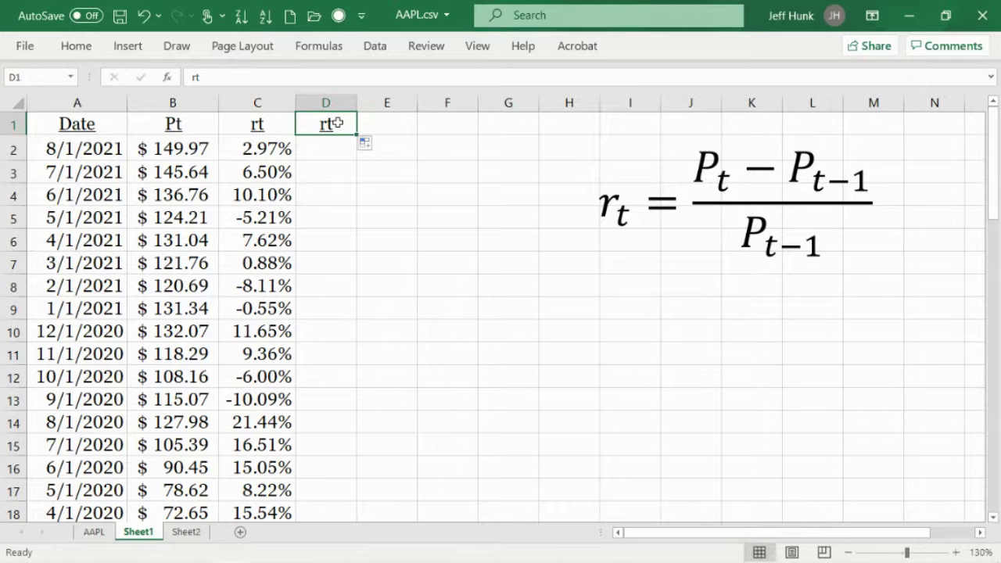
pyautogui.write('00000000000')
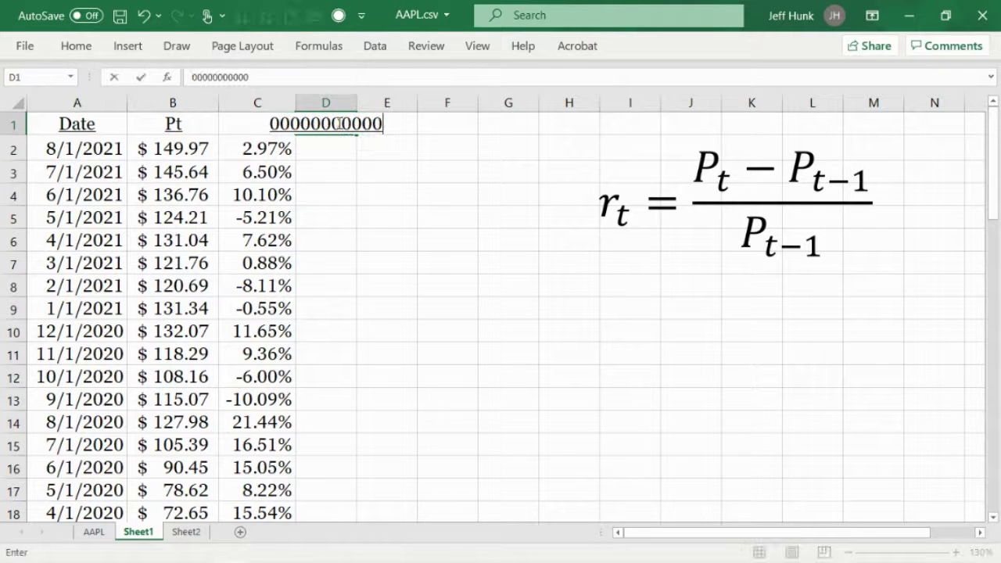
pyautogui.press('BackSpace')
pyautogui.press('BackSpace')
pyautogui.press('BackSpace')
pyautogui.press('BackSpace')
pyautogui.press('BackSpace')
pyautogui.press('BackSpace')
pyautogui.press('BackSpace')
pyautogui.press('BackSpace')
pyautogui.press('BackSpace')
pyautogui.press('BackSpace')
pyautogui.press('BackSpace')
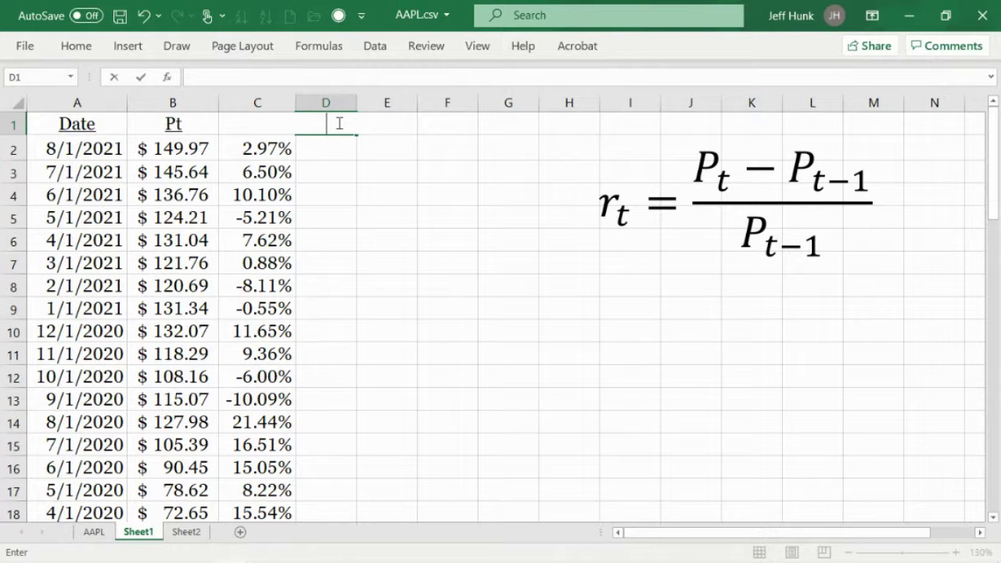
# Replace the copied heading in cell D1 of Sheet1 with Diff
pyautogui.write('diff')
pyautogui.press('BackSpace')
pyautogui.press('BackSpace')
pyautogui.press('BackSpace')
pyautogui.press('BackSpace')
pyautogui.write('Diff')
pyautogui.click(382, 153)
pyautogui.click(654, 282)
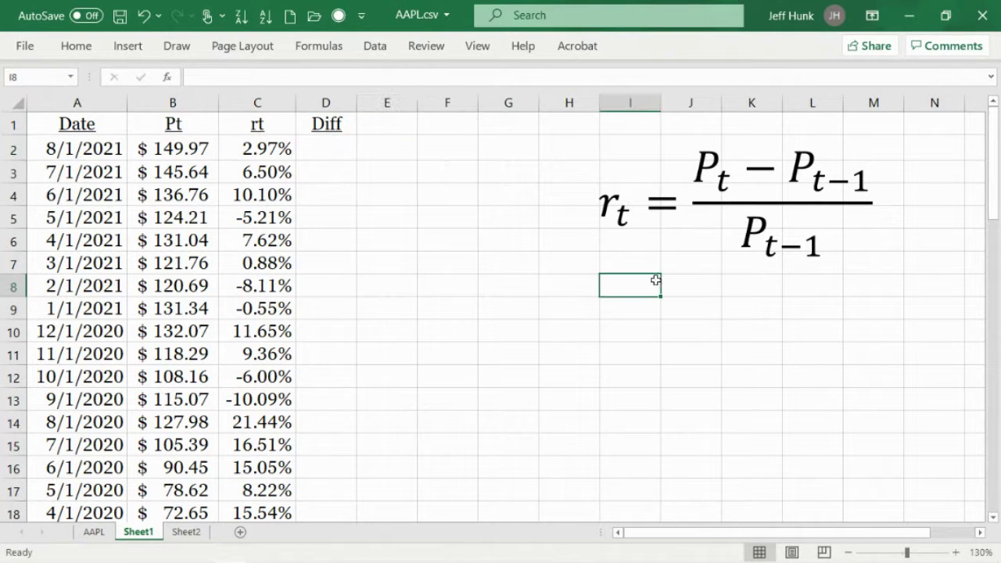
pyautogui.click(698, 189)
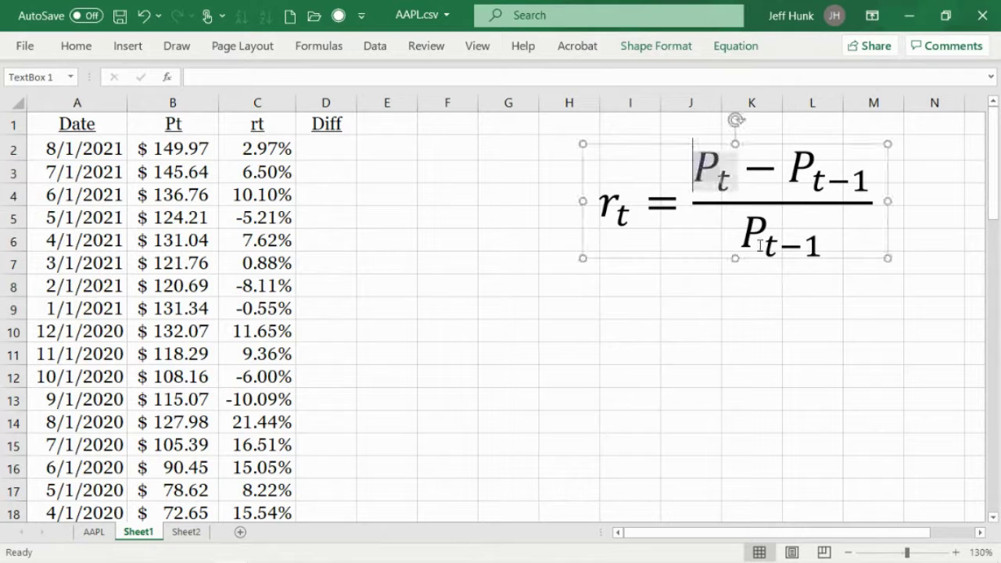
pyautogui.click(861, 243)
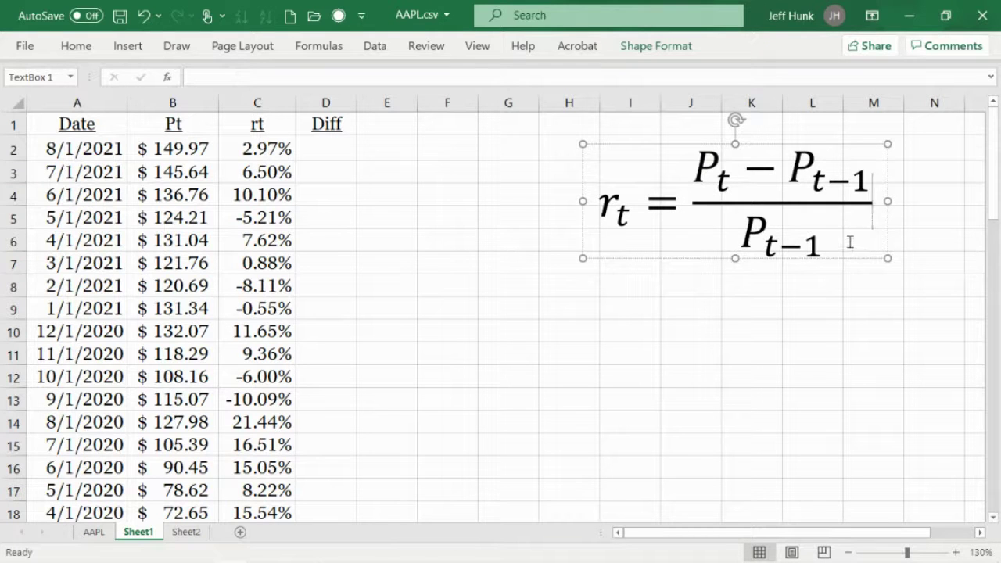
pyautogui.click(840, 243)
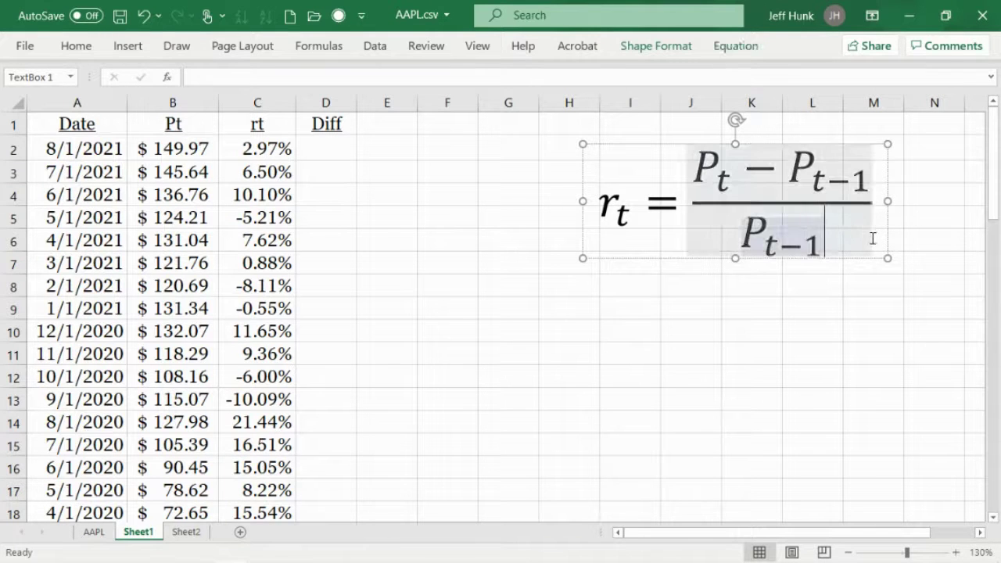
pyautogui.click(881, 243)
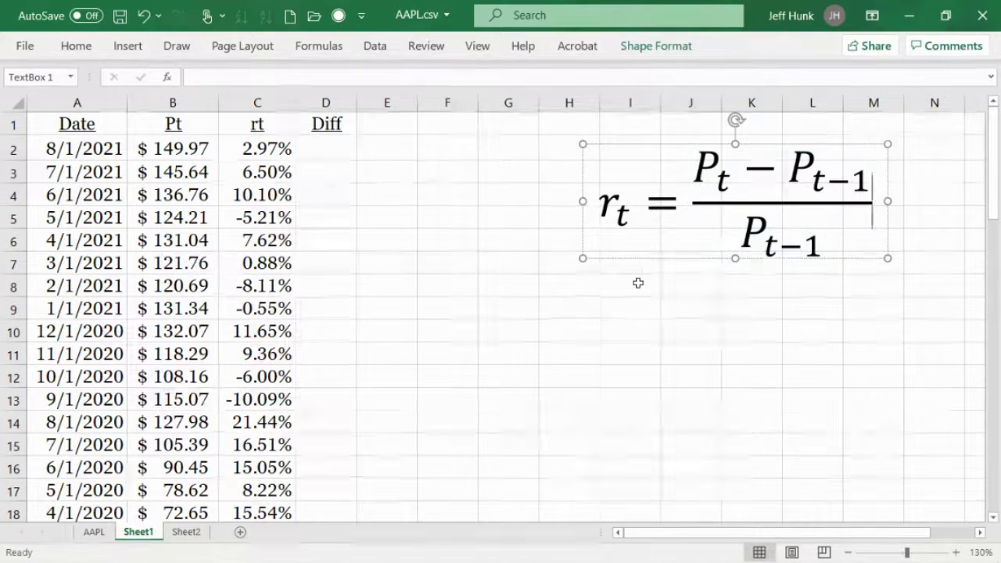
pyautogui.press('Return')
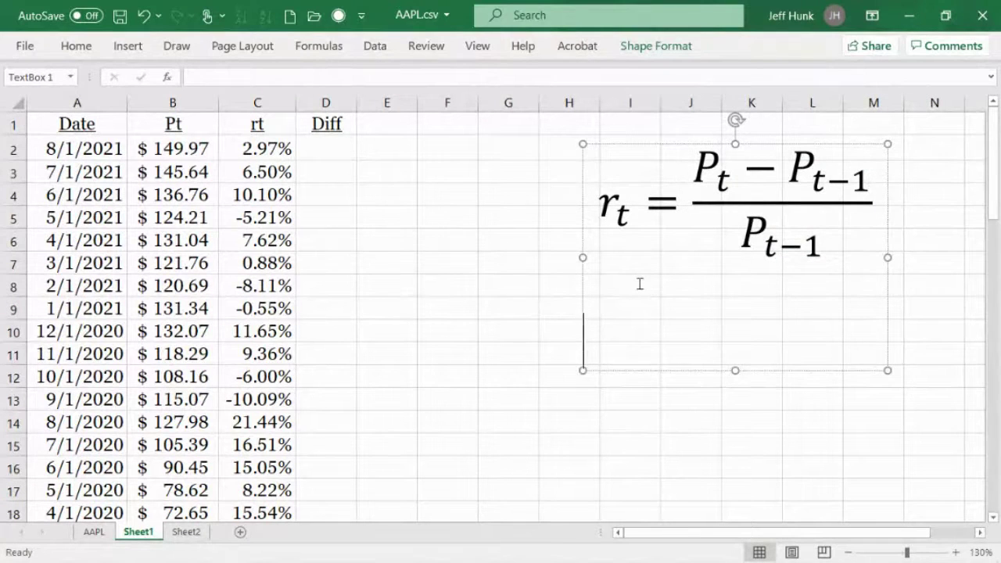
pyautogui.write('Diff')
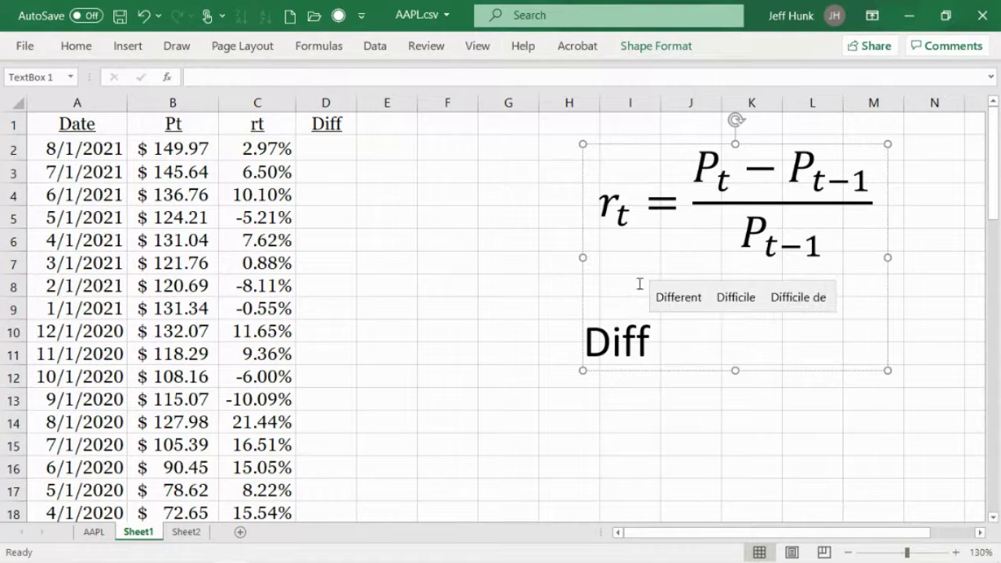
pyautogui.doubleClick(651, 332)
pyautogui.press('BackSpace')
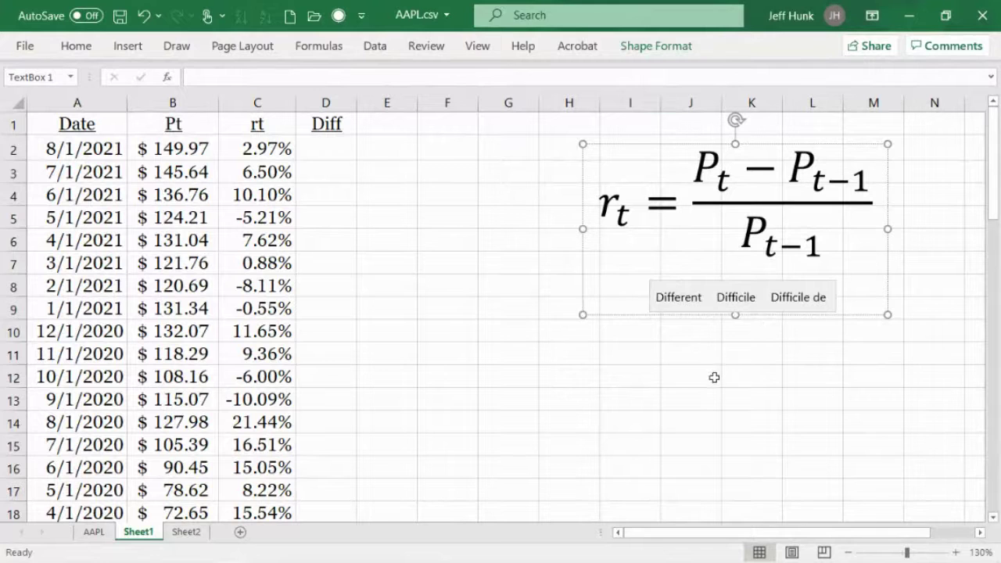
pyautogui.click(665, 375)
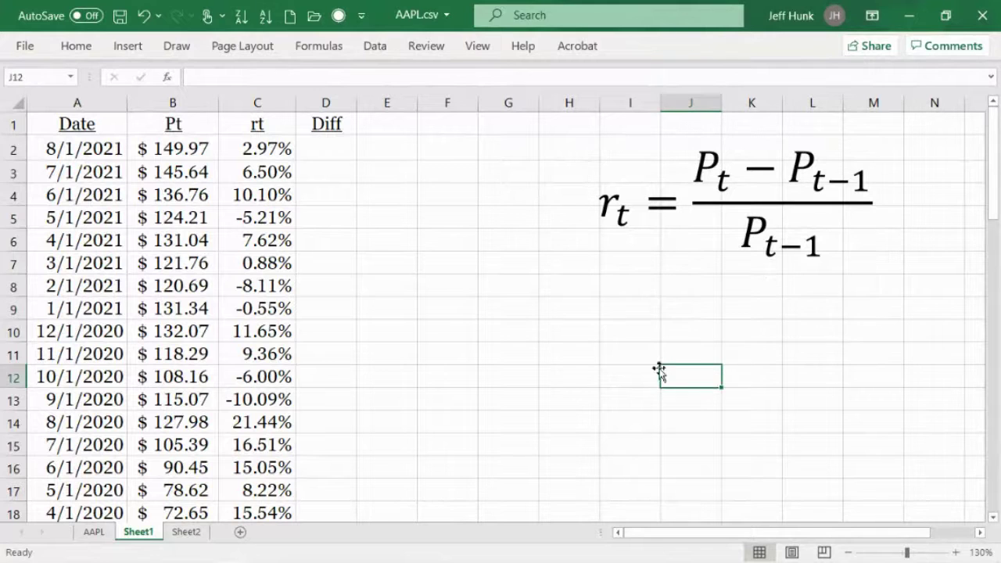
# Insert a new text box below the return formula, spanning roughly columns I to M and rows 10 to 17
pyautogui.click(129, 47)
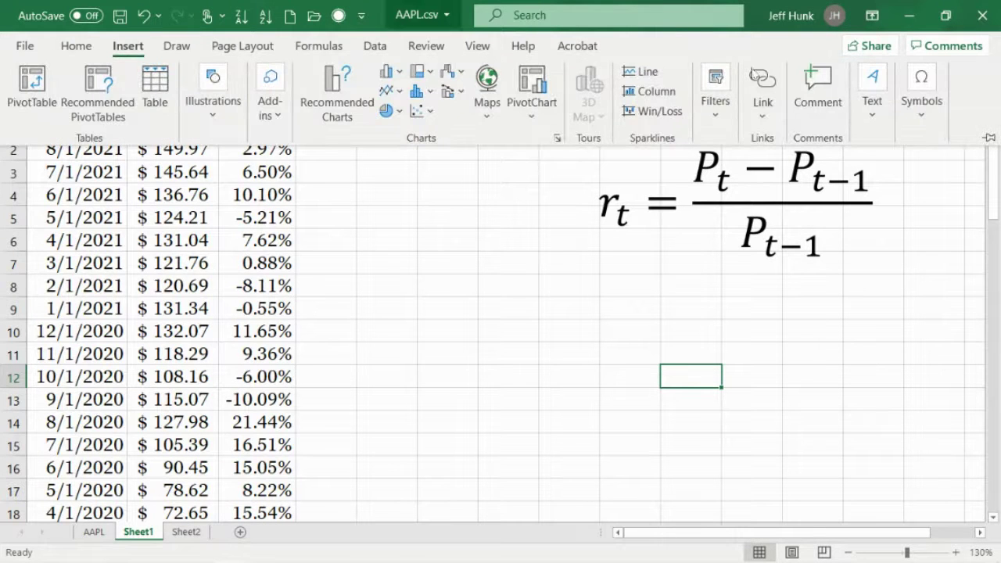
pyautogui.click(872, 90)
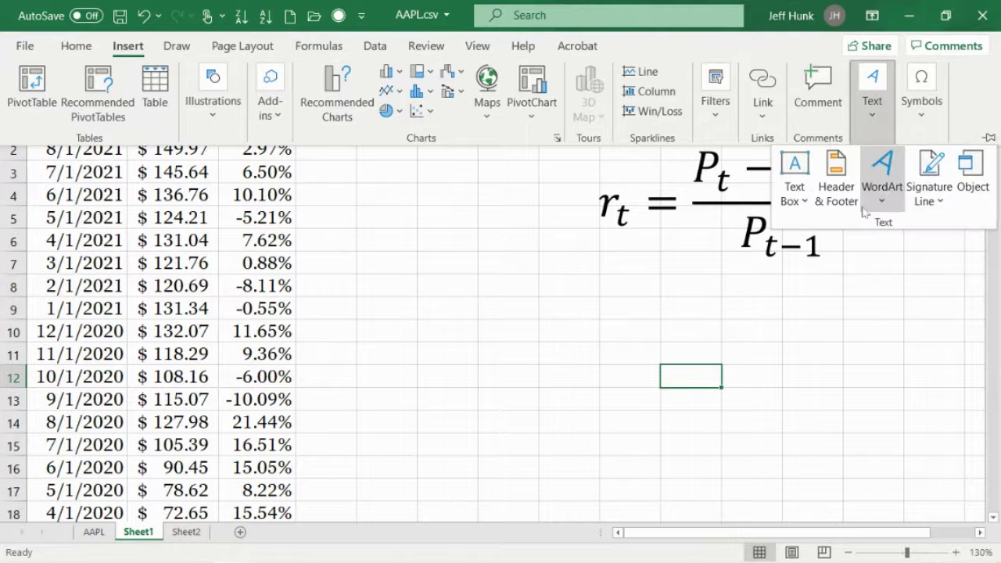
pyautogui.click(793, 166)
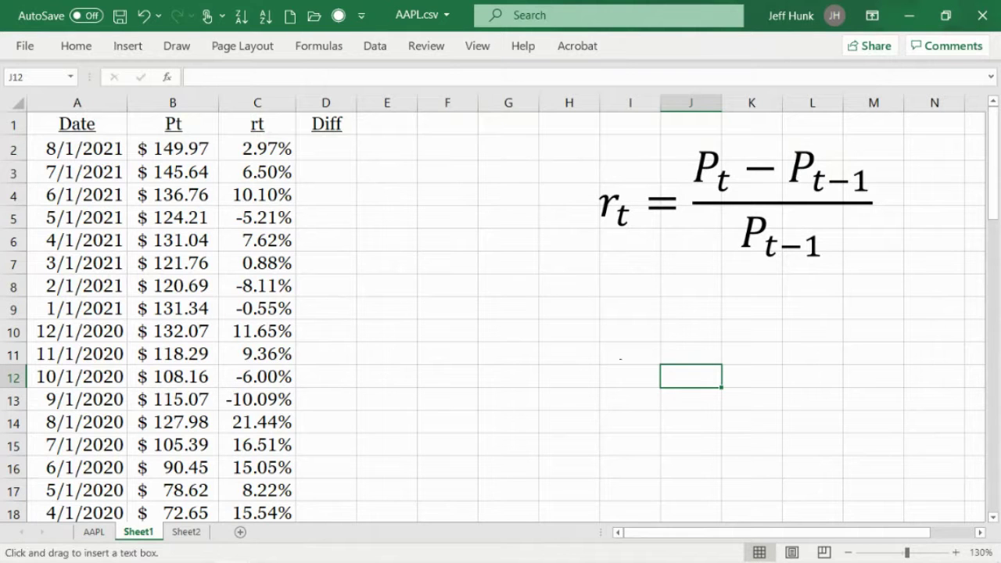
pyautogui.click(608, 318)
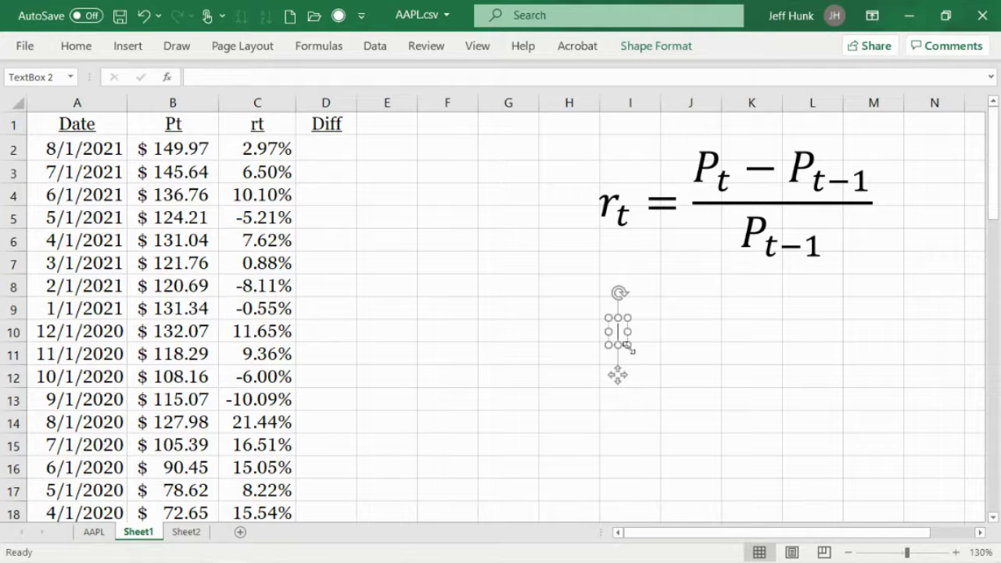
pyautogui.moveTo(629, 347); pyautogui.dragTo(890, 499)
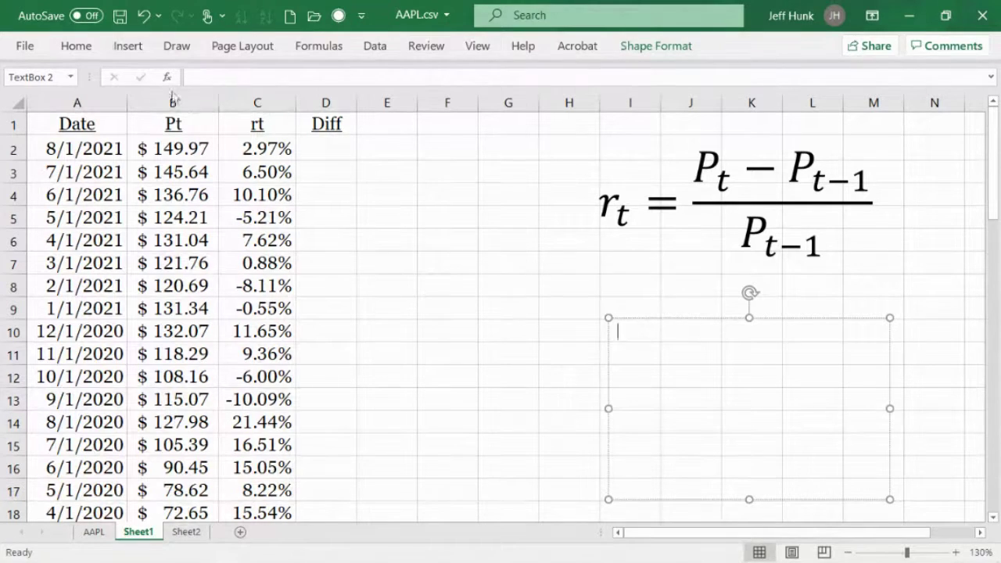
# Write the formula "Diff = E[r]-rt" in the new text box, with square brackets around r
pyautogui.write('Diff')
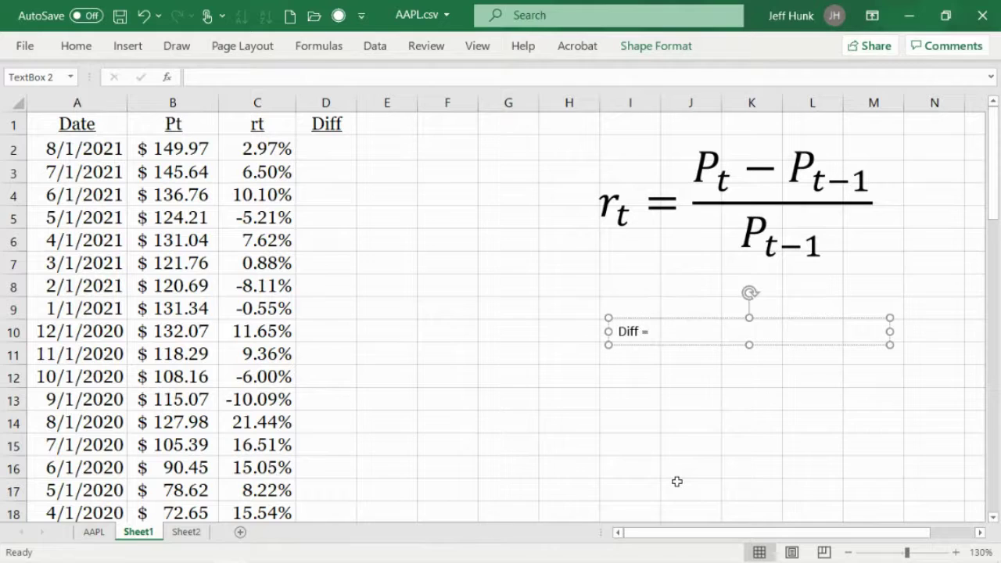
pyautogui.write(' = E')
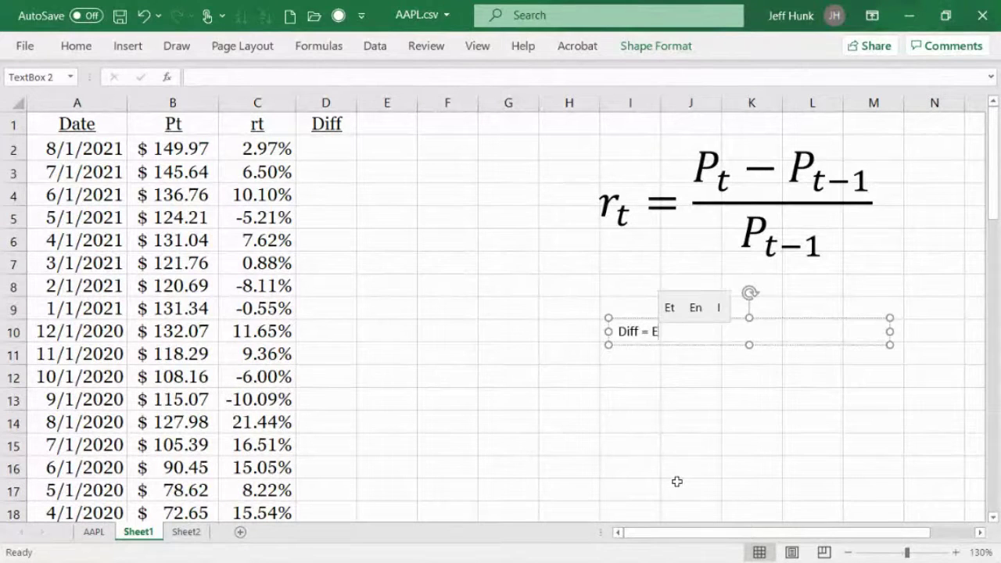
pyautogui.write('(r')
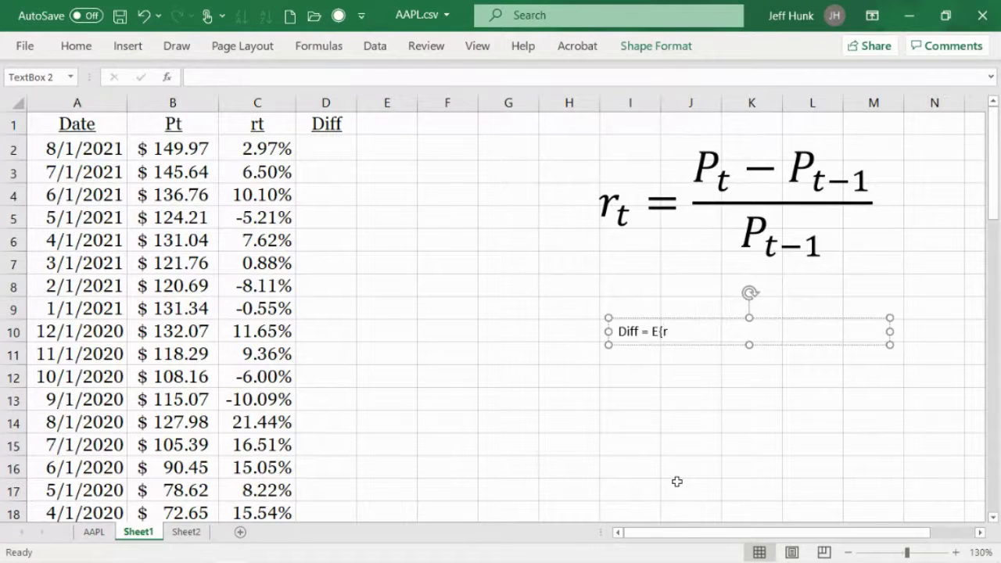
pyautogui.write(']')
pyautogui.write('-rt')
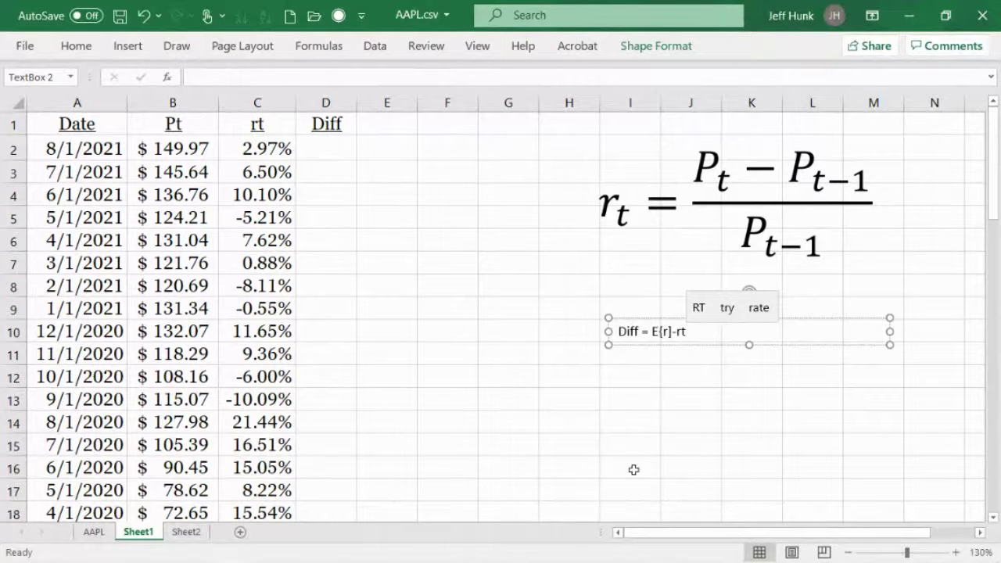
pyautogui.press('Left')
pyautogui.press('Left')
pyautogui.press('Left')
pyautogui.press('Left')
pyautogui.press('Left')
pyautogui.press('Left')
pyautogui.press('Right')
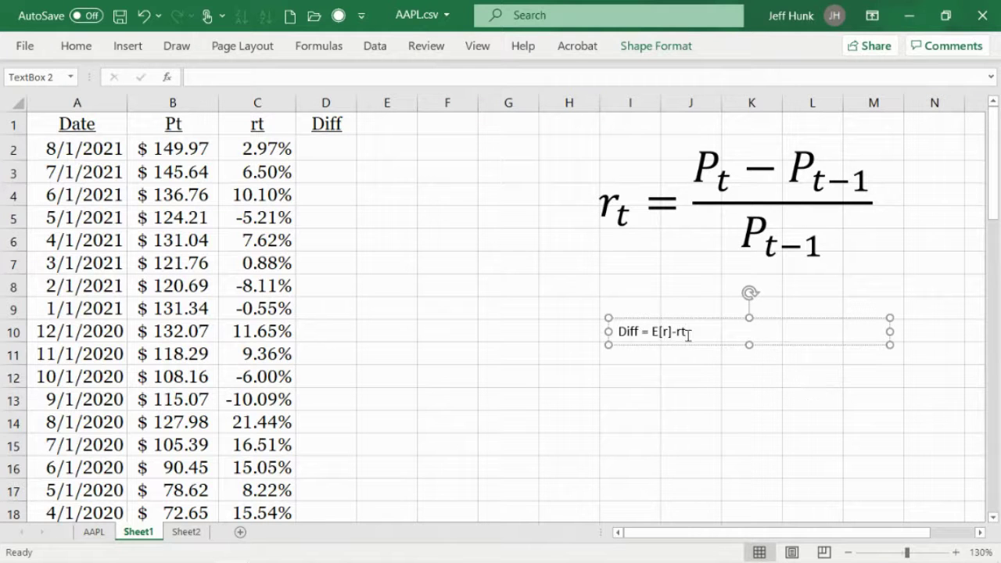
# Colour the whole Diff formula text in the new text box dark blue
pyautogui.moveTo(688, 334); pyautogui.dragTo(579, 336)
pyautogui.click(92, 55)
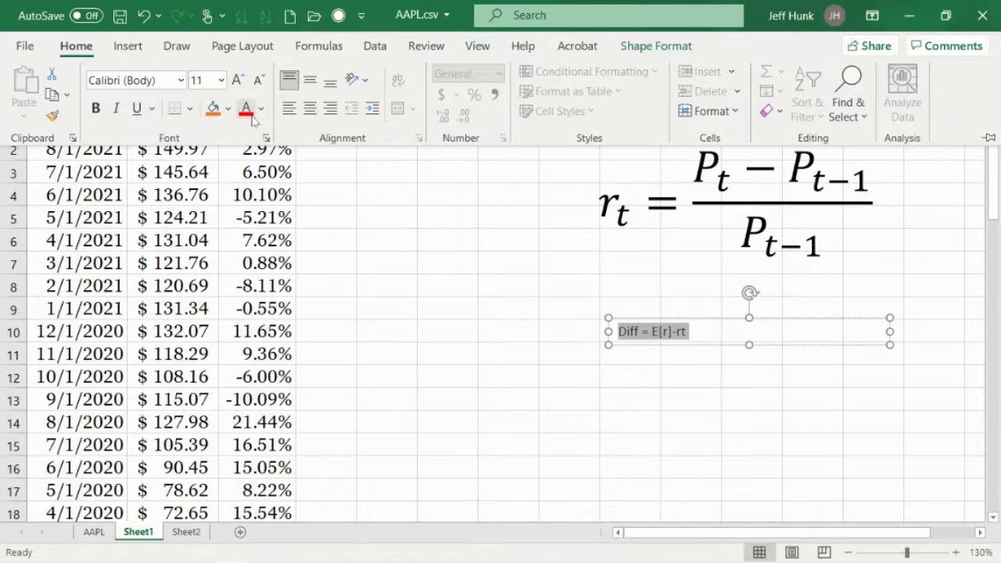
pyautogui.click(262, 110)
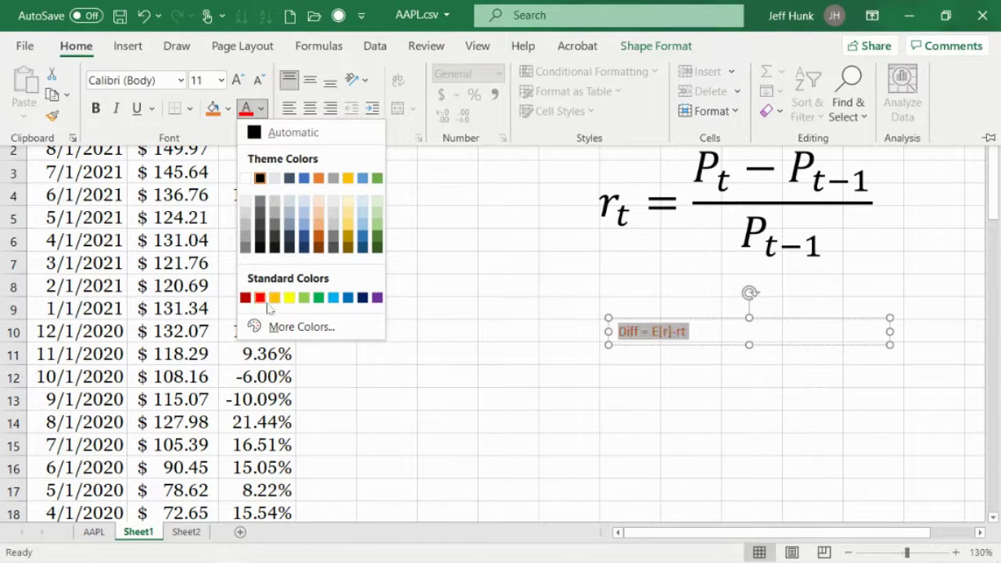
pyautogui.click(376, 298)
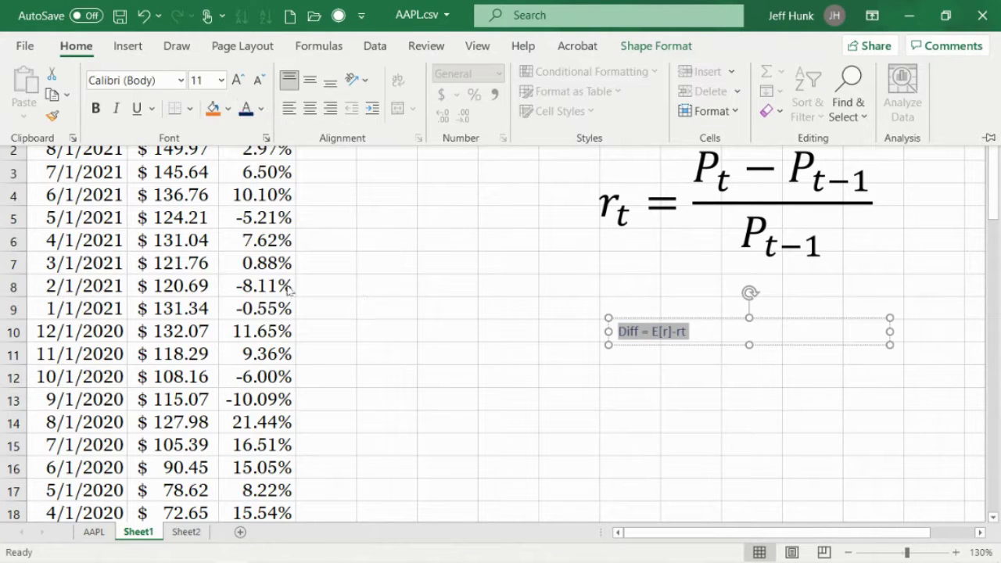
# Make the Diff formula text bold and enlarge its font size to 28
pyautogui.click(189, 109)
pyautogui.click(96, 108)
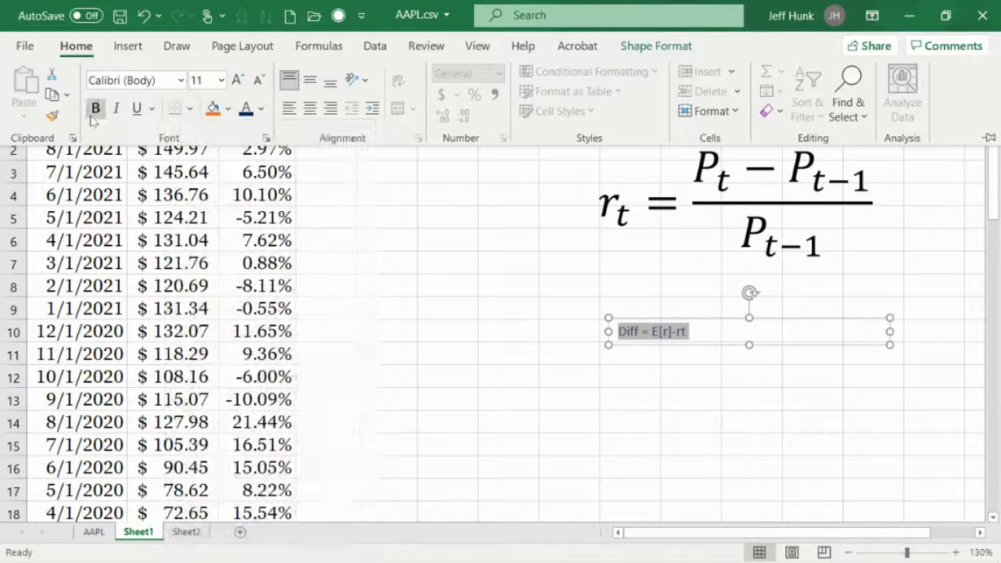
pyautogui.click(238, 80)
pyautogui.click(238, 81)
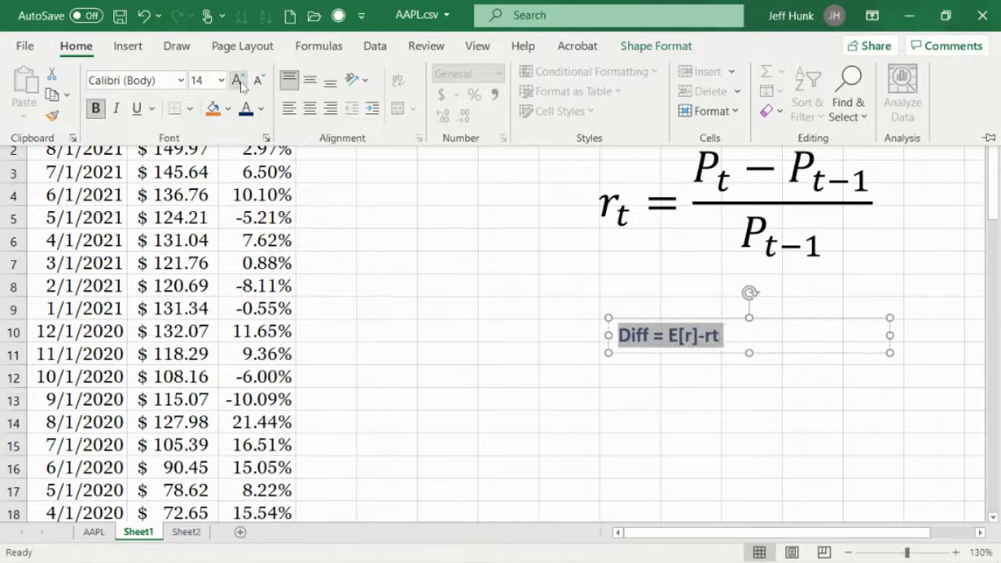
pyautogui.click(238, 80)
pyautogui.click(238, 81)
pyautogui.click(239, 81)
pyautogui.click(239, 81)
pyautogui.click(238, 80)
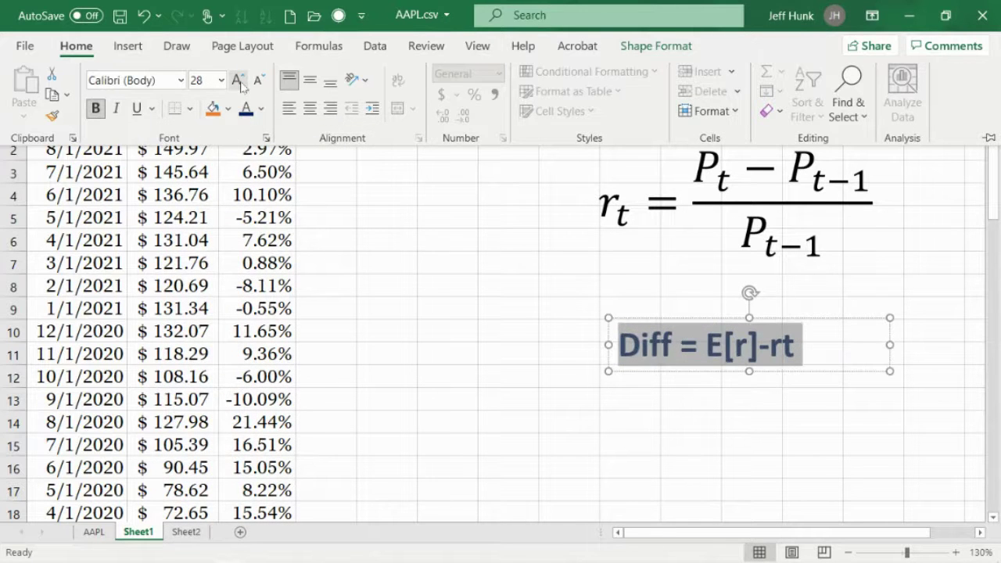
# Change the font of the Diff formula text to Baskerville Old Face
pyautogui.click(180, 80)
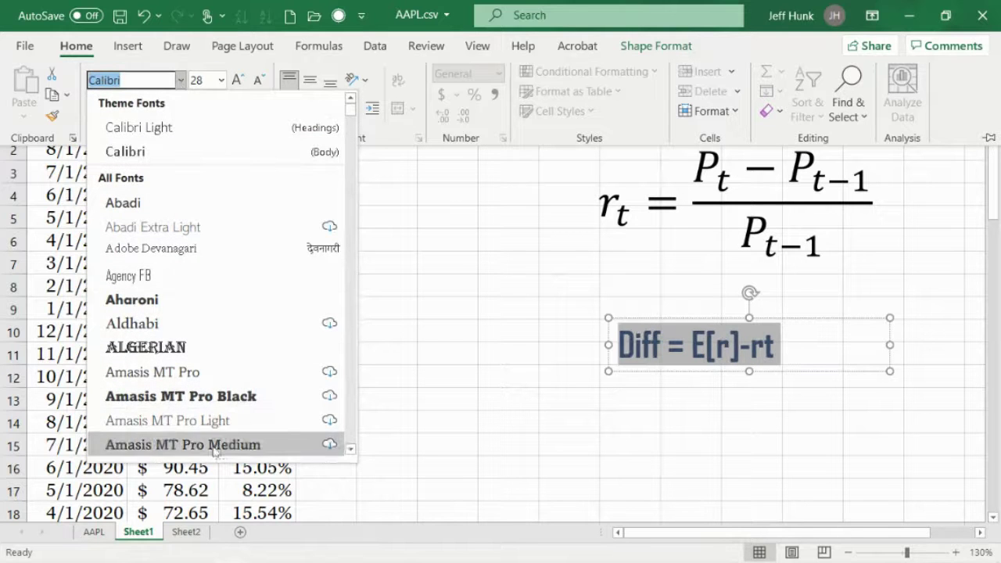
pyautogui.click(354, 435)
pyautogui.click(353, 436)
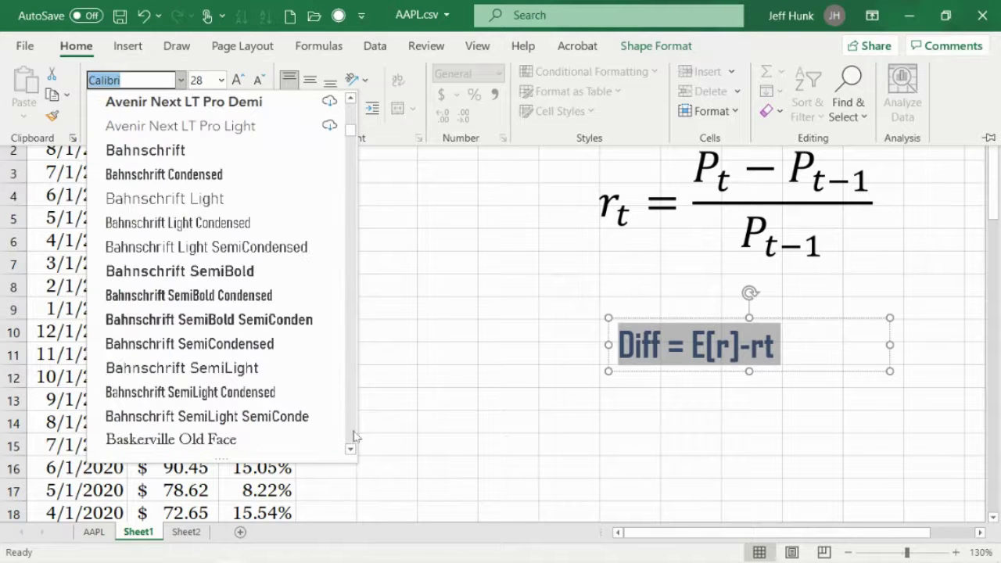
pyautogui.click(172, 439)
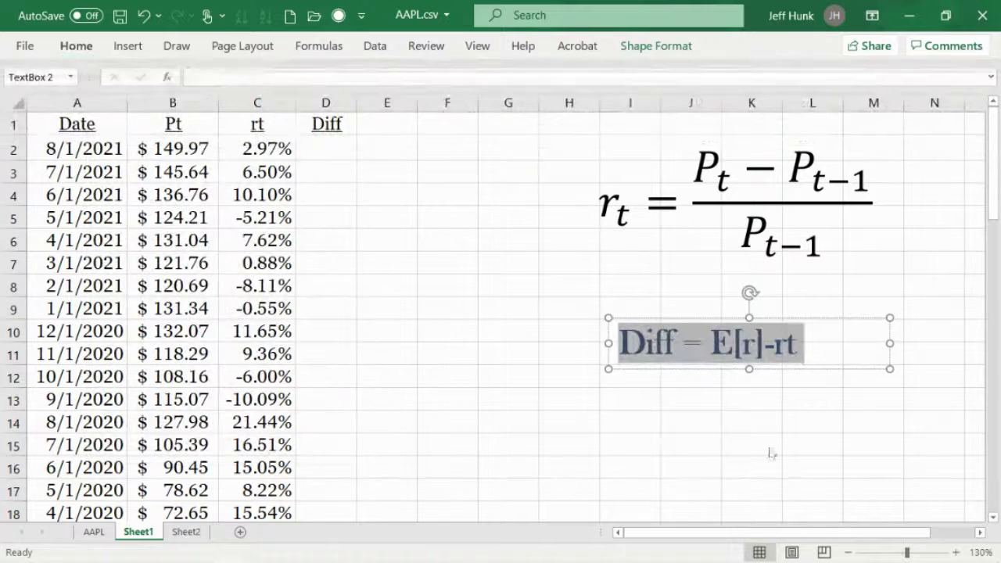
pyautogui.click(823, 383)
# Reverse the order of the terms in the text box formula so it reads "Diff = rt-E[r]"
pyautogui.click(773, 353)
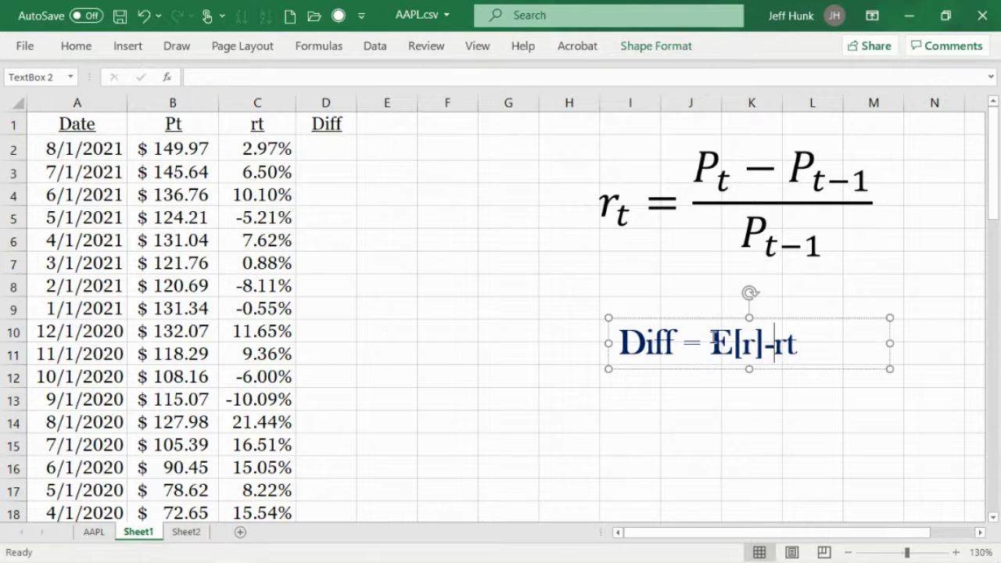
pyautogui.moveTo(712, 342); pyautogui.dragTo(731, 341)
pyautogui.click(717, 345)
pyautogui.write('rt-')
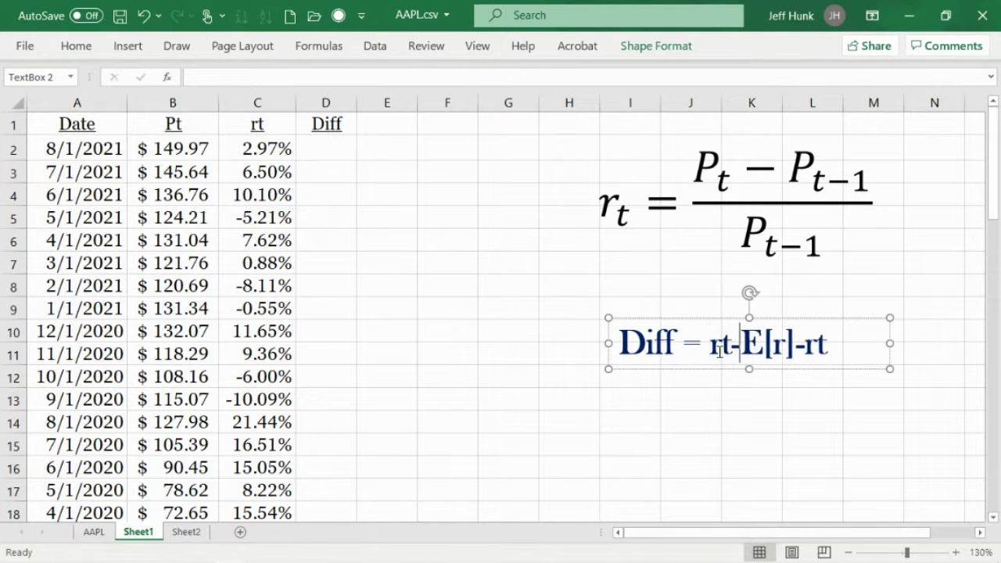
pyautogui.click(796, 344)
pyautogui.press('Delete')
pyautogui.press('Delete')
pyautogui.click(845, 420)
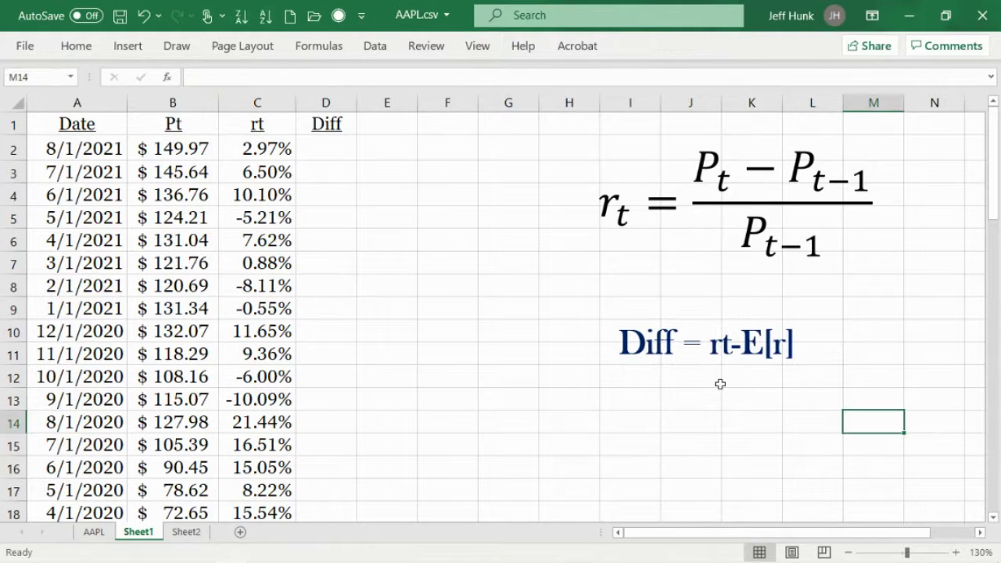
# Enter the formula =C2-$C$64 in cell D2 to subtract the fixed expected return from the first monthly return
pyautogui.click(346, 155)
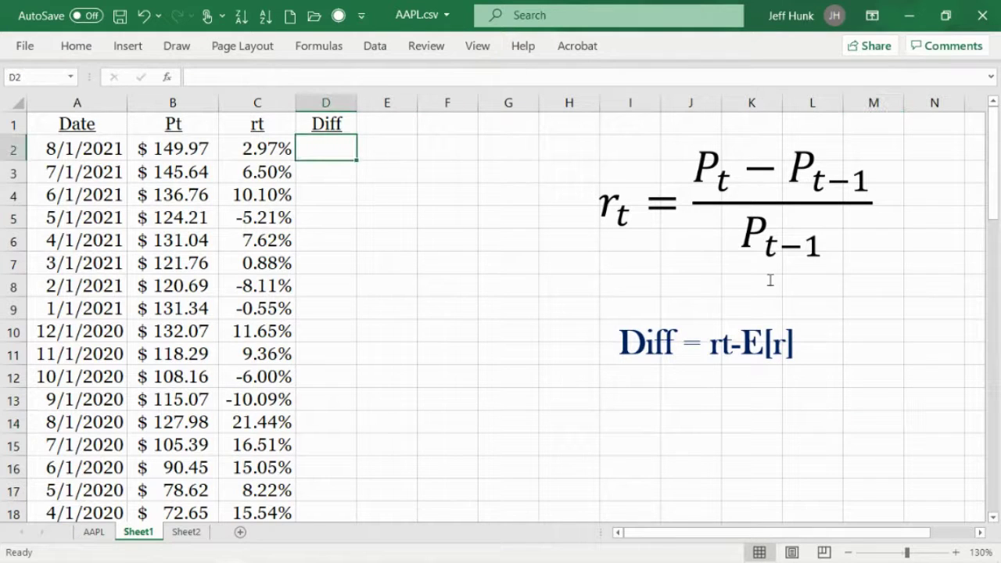
pyautogui.write('=')
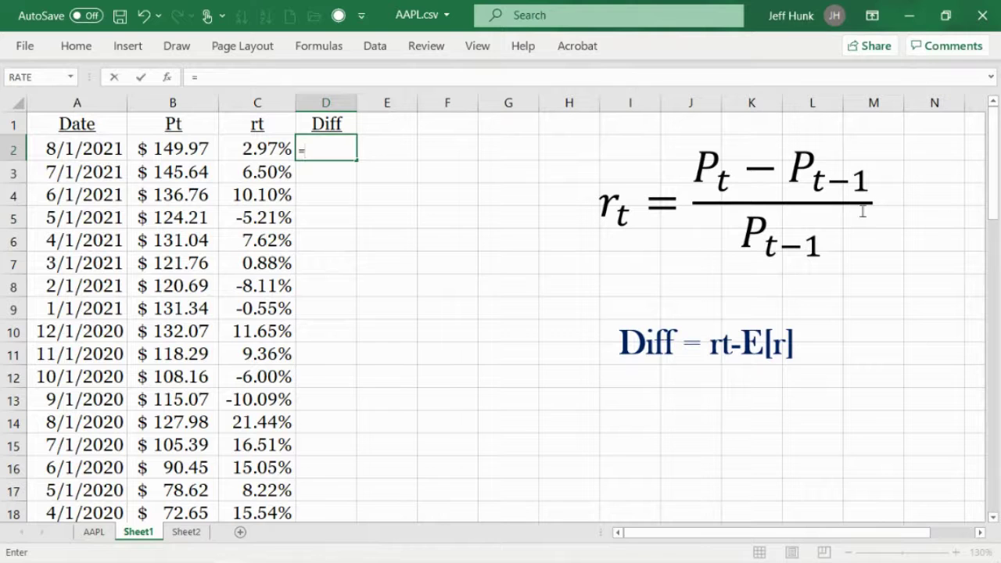
pyautogui.click(245, 146)
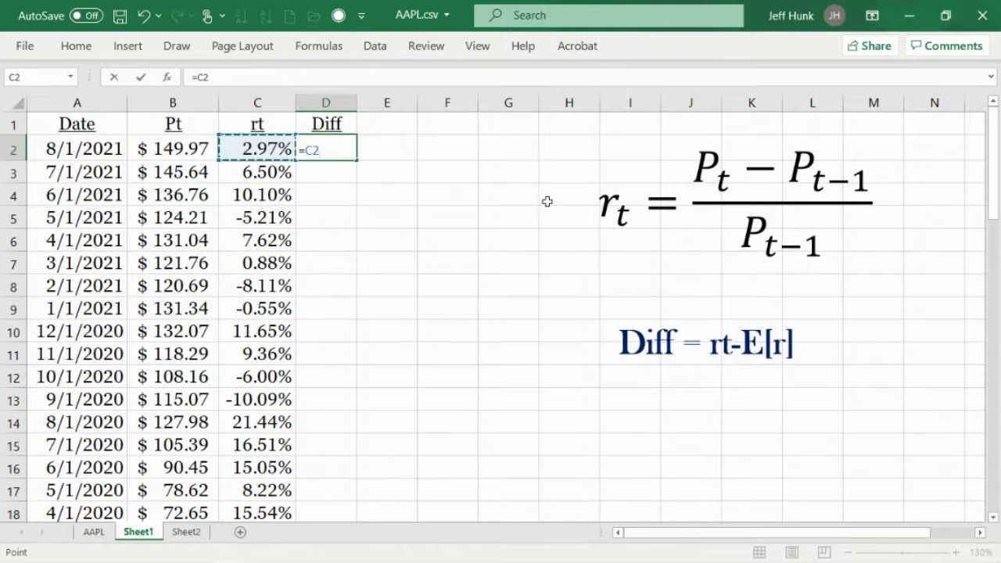
pyautogui.write('-')
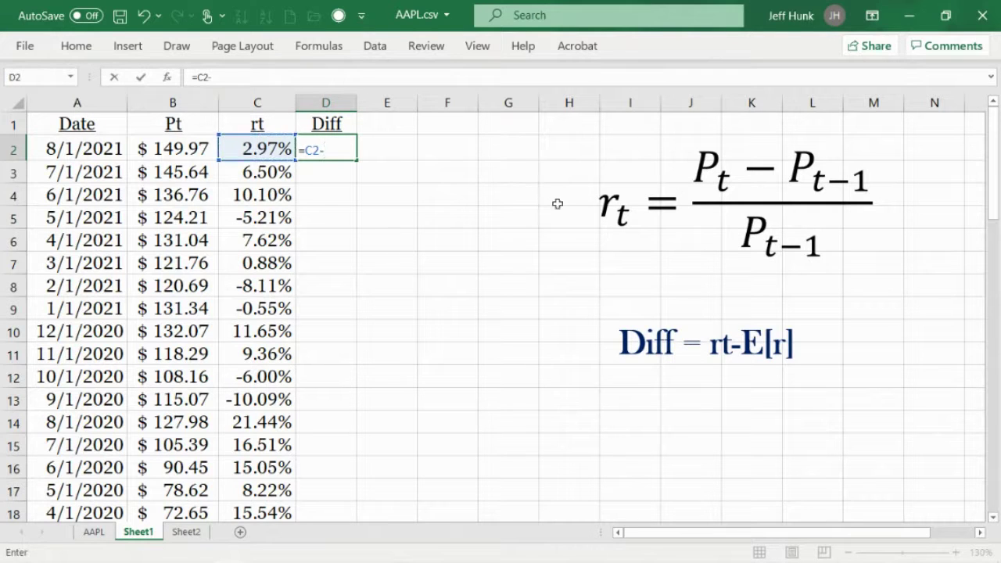
pyautogui.moveTo(994, 205); pyautogui.dragTo(994, 234)
pyautogui.click(279, 510)
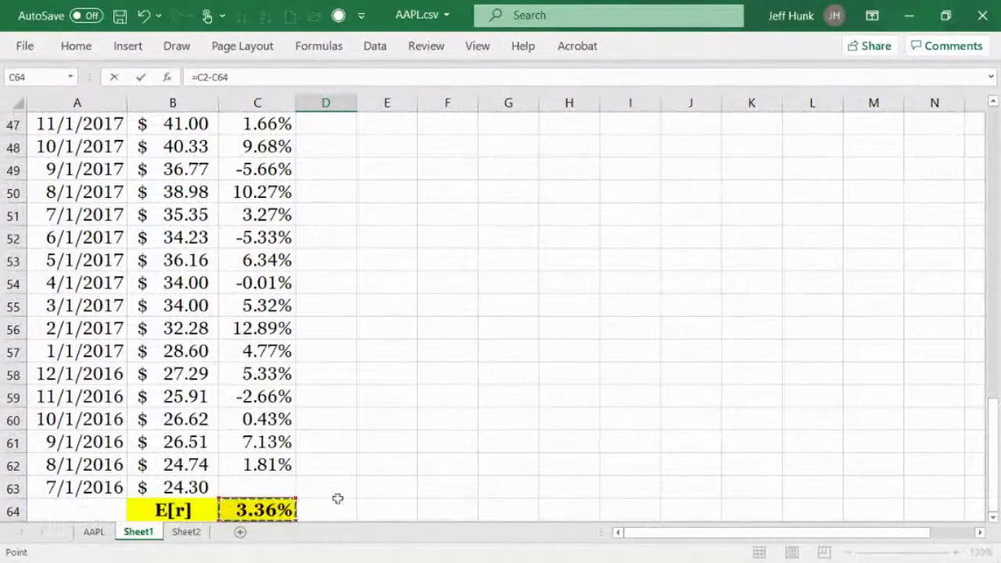
pyautogui.moveTo(995, 454); pyautogui.dragTo(993, 168)
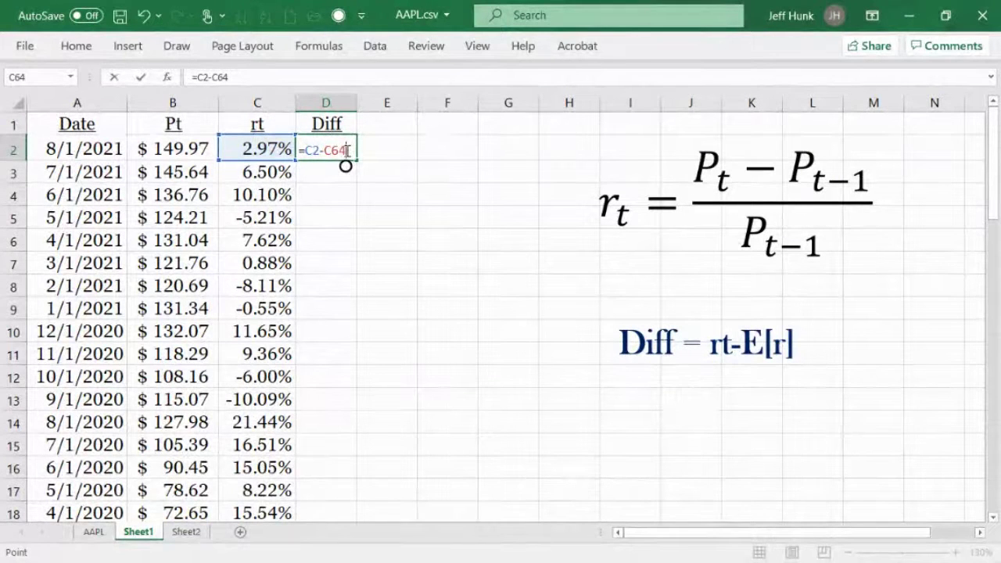
pyautogui.press('F4')
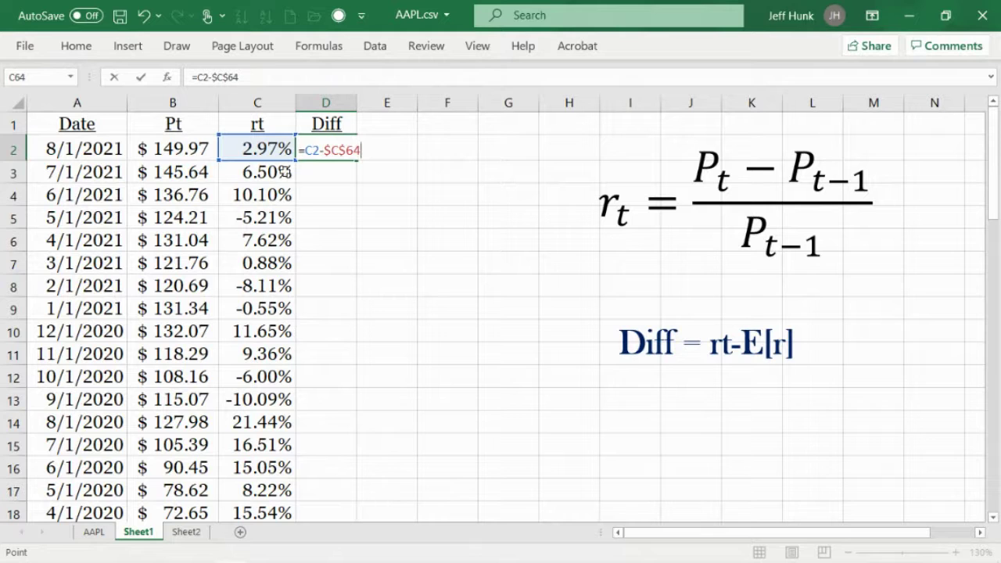
pyautogui.moveTo(352, 560)
pyautogui.click(141, 77)
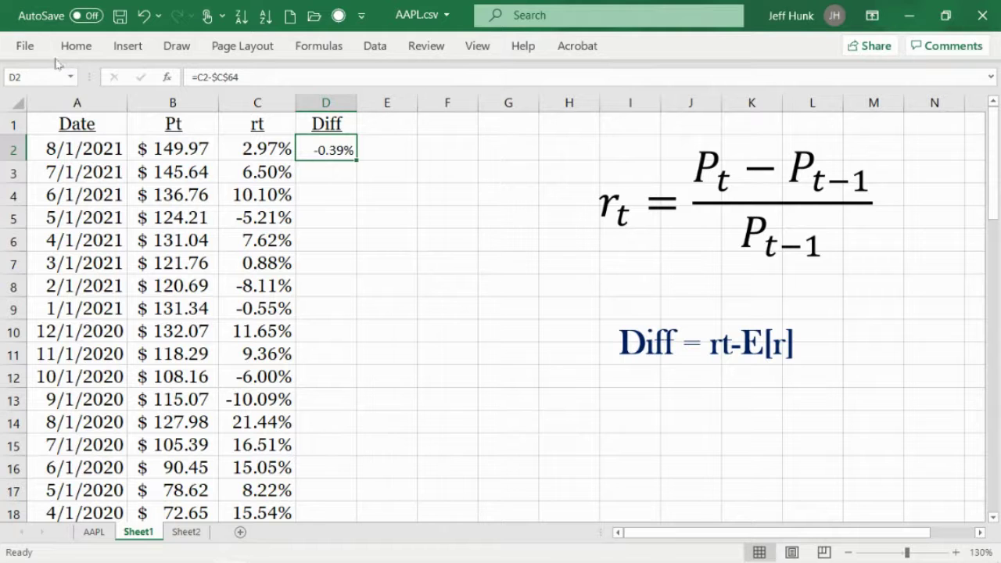
# Check the font formatting of cell B2 and make the font size of the whole sheet a uniform 14
pyautogui.click(20, 105)
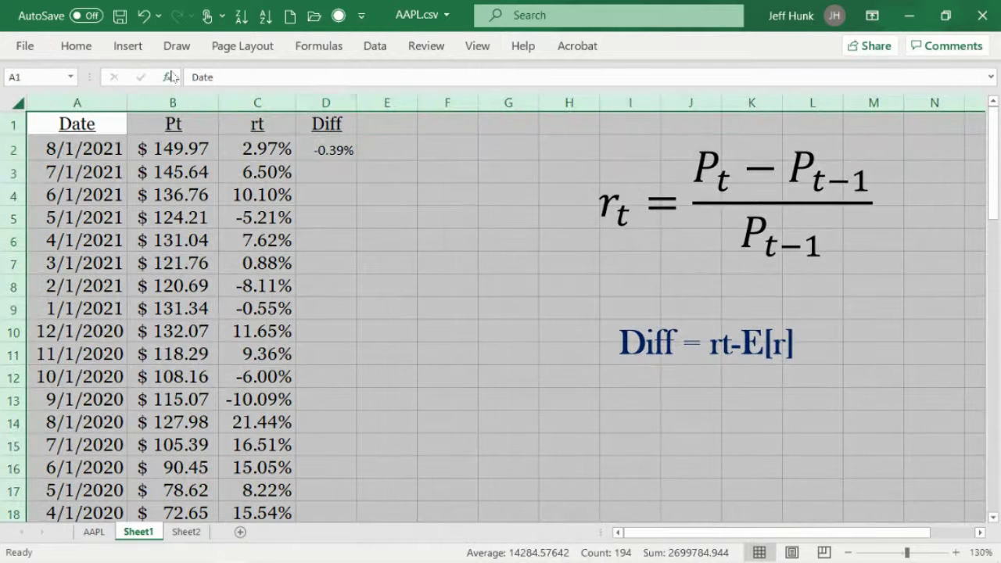
pyautogui.click(138, 150)
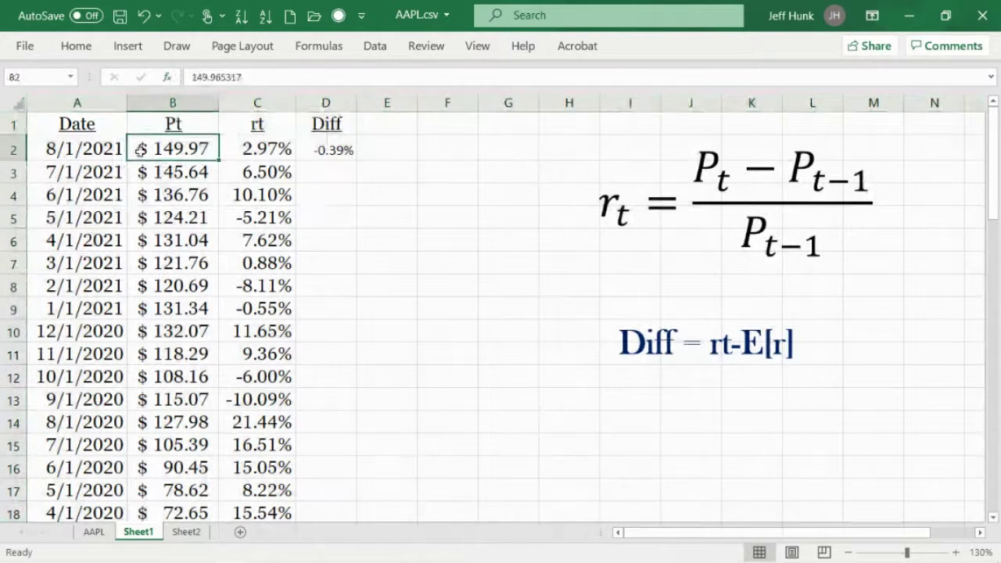
pyautogui.click(76, 46)
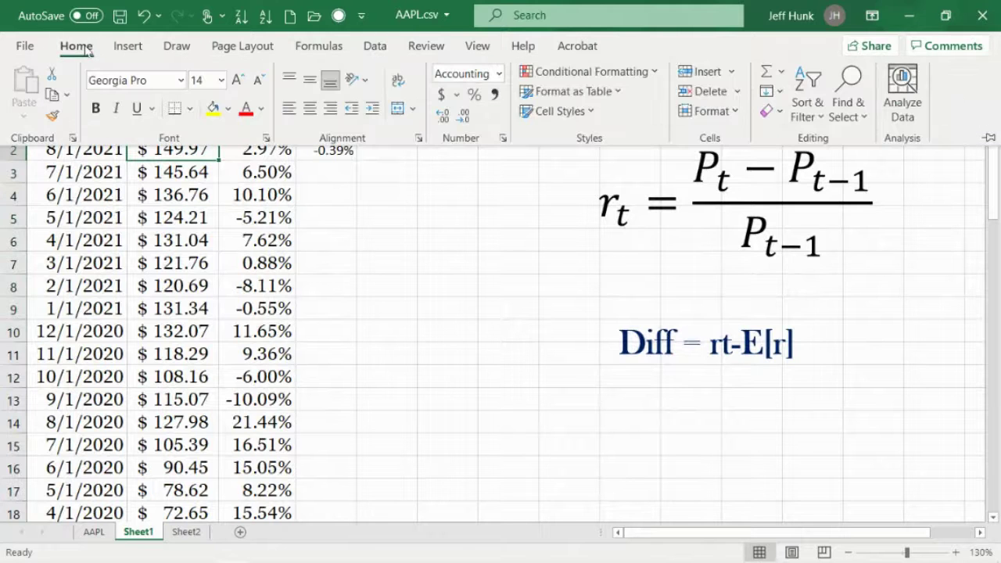
pyautogui.click(366, 315)
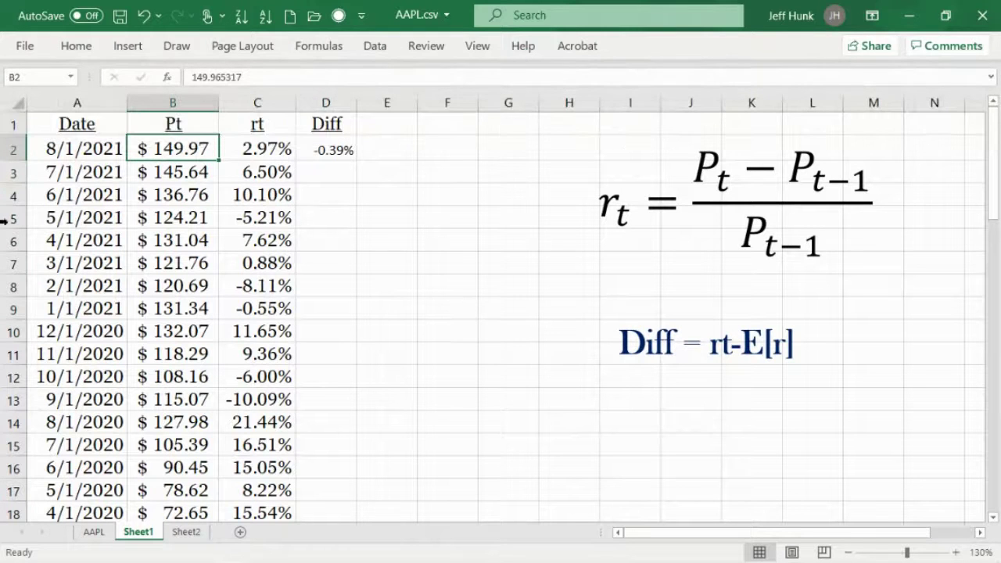
pyautogui.click(10, 118)
pyautogui.click(11, 106)
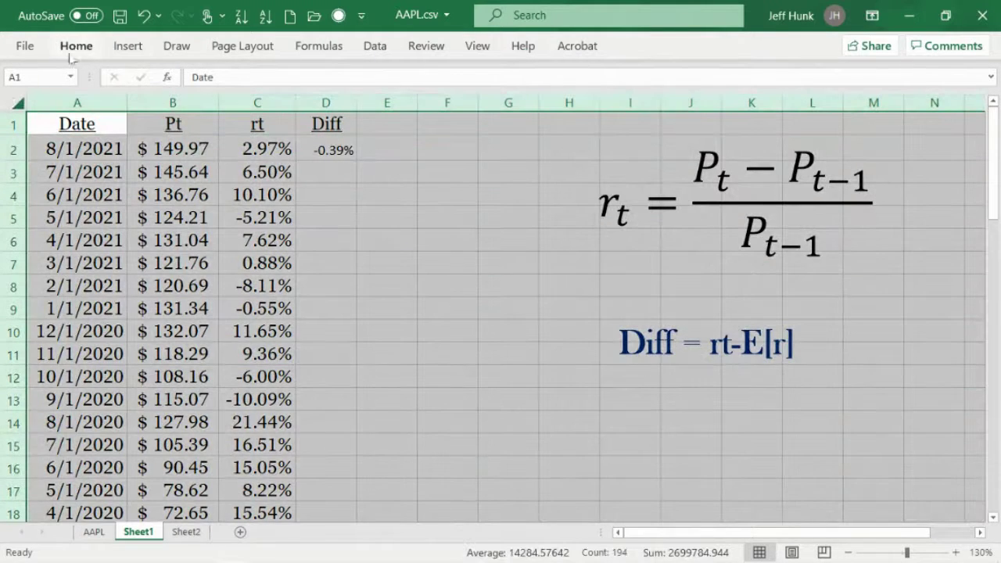
pyautogui.click(77, 46)
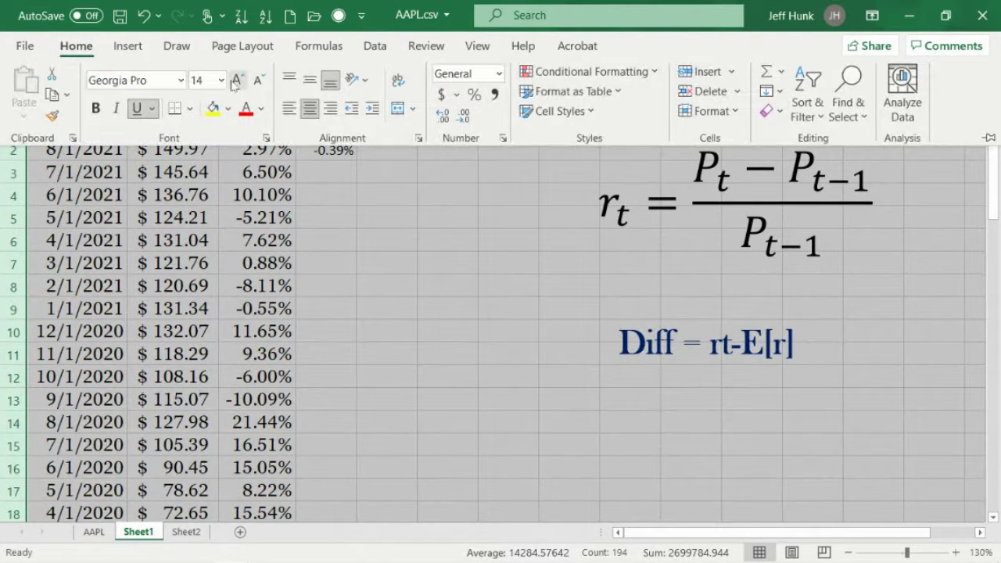
pyautogui.click(236, 82)
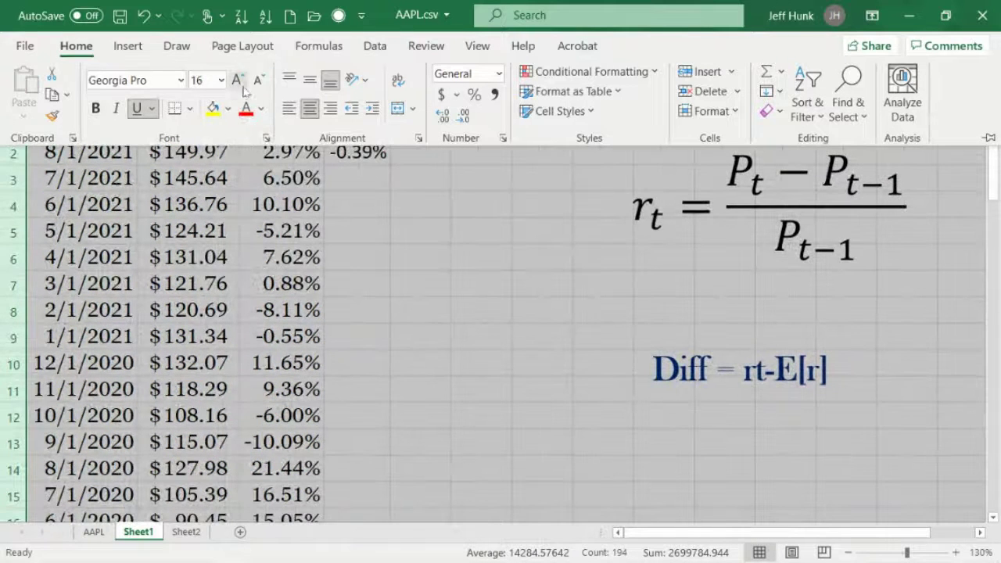
pyautogui.click(258, 80)
# Change the font of all cells in the sheet to Georgia Pro
pyautogui.click(181, 80)
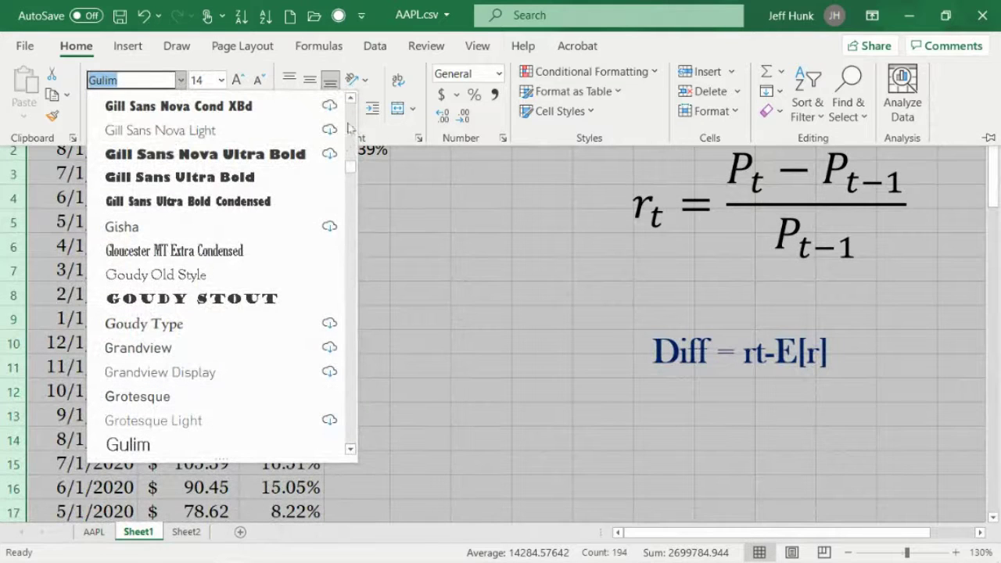
pyautogui.click(349, 128)
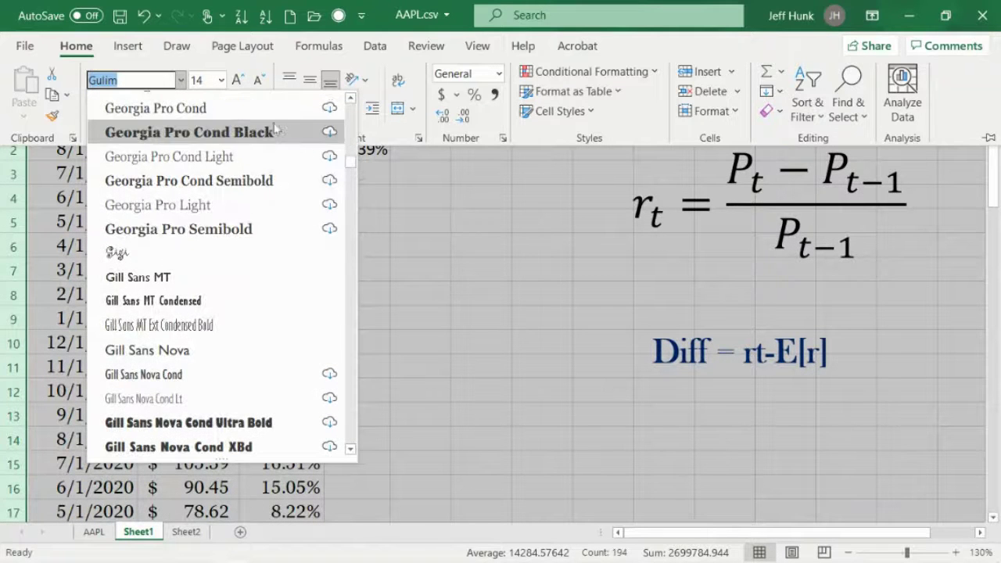
pyautogui.click(350, 121)
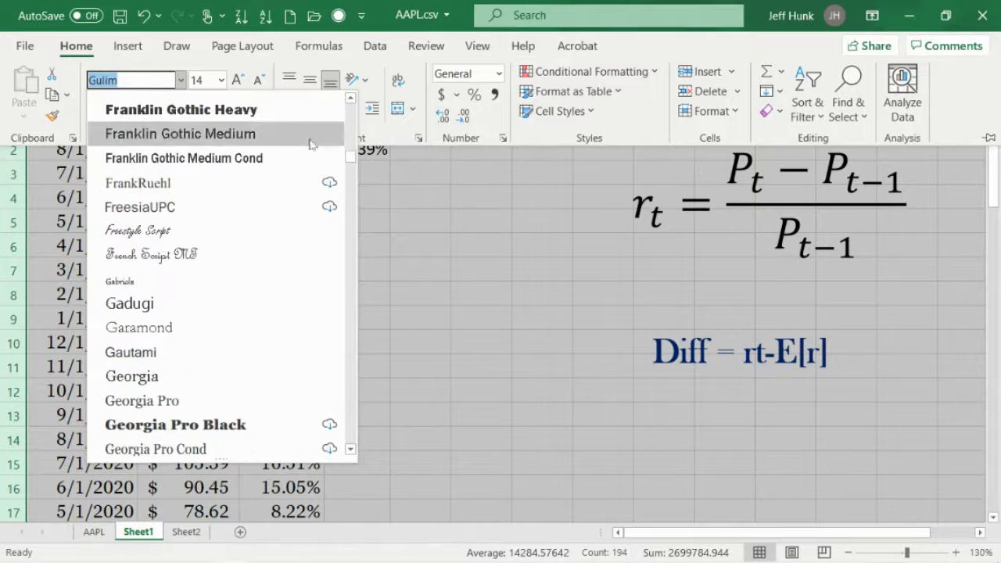
pyautogui.click(247, 402)
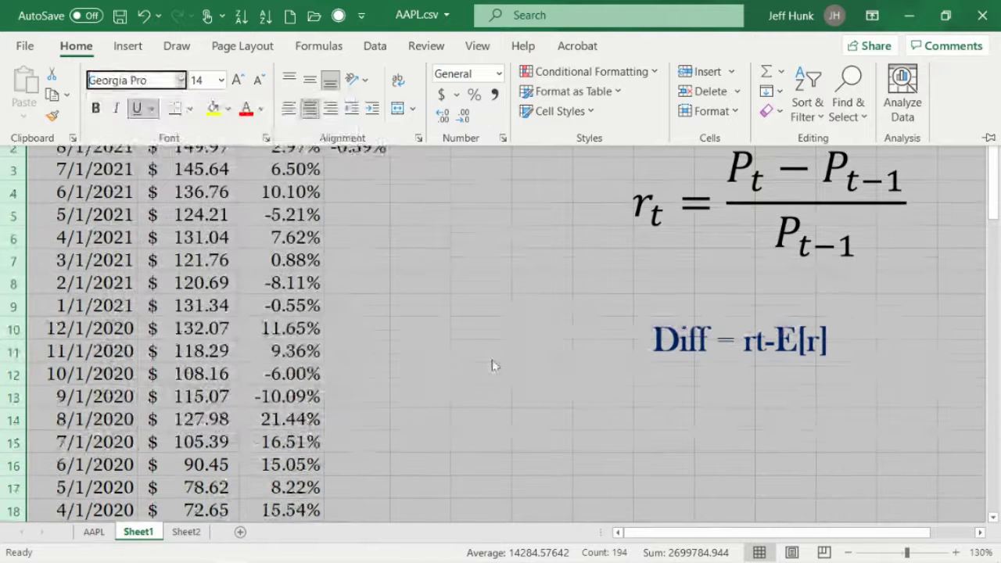
pyautogui.hotkey('ctrl', 'F1')
# Fill the Diff formula from D2 down through D62
pyautogui.click(380, 147)
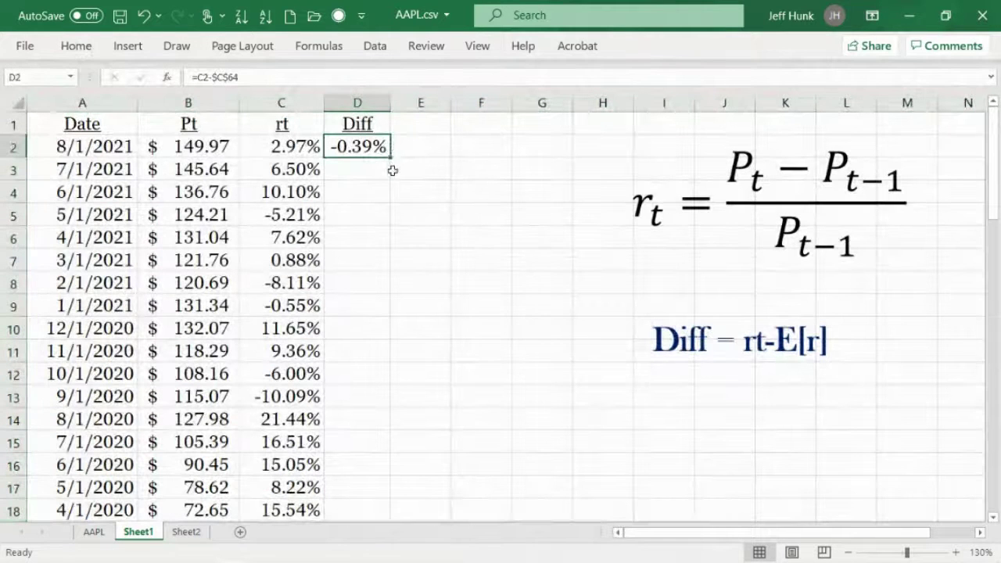
pyautogui.moveTo(389, 157); pyautogui.dragTo(387, 447)
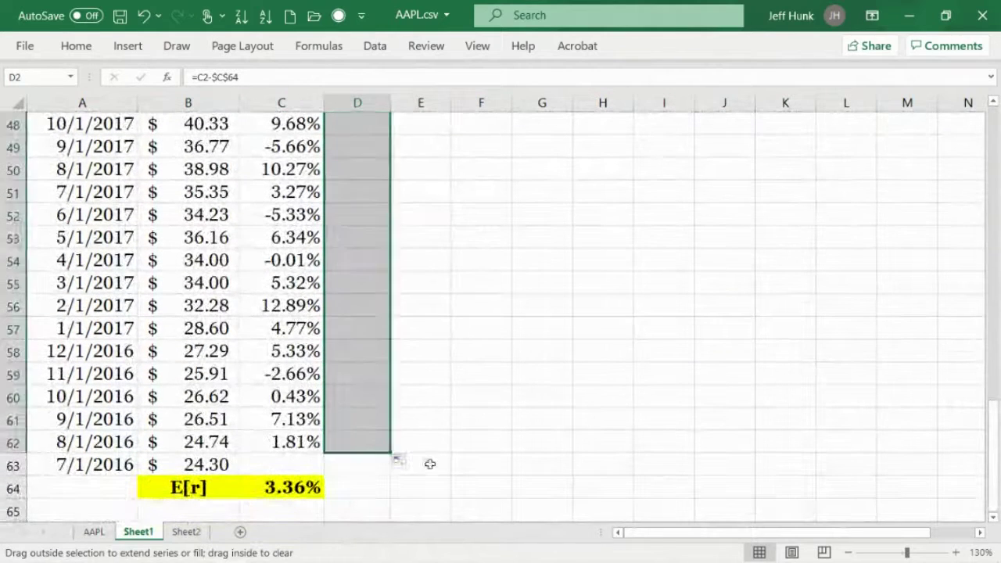
pyautogui.click(445, 485)
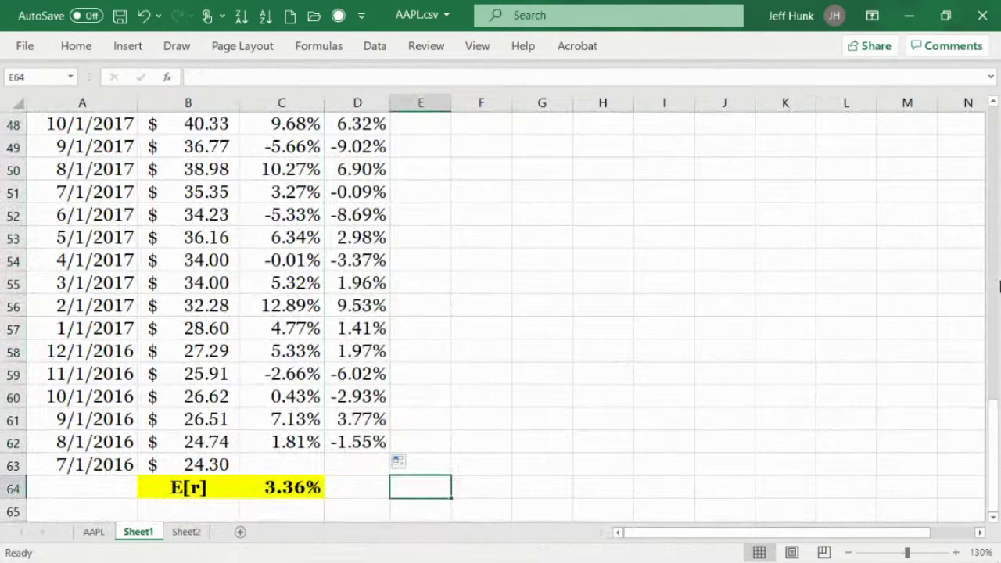
# Autofit the width of the Diff column to its contents
pyautogui.scroll(12, 996, 176)
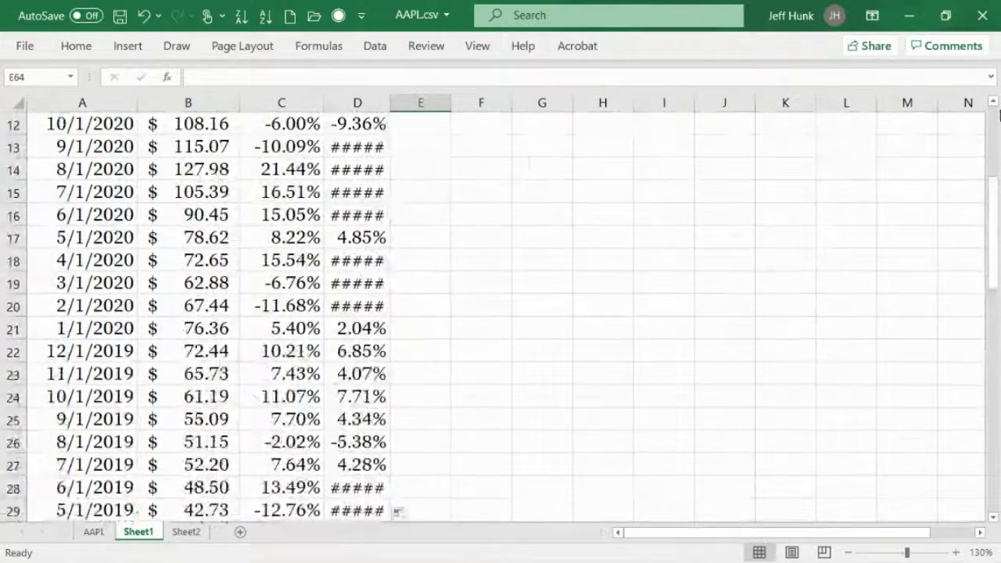
pyautogui.scroll(4, 993, 118)
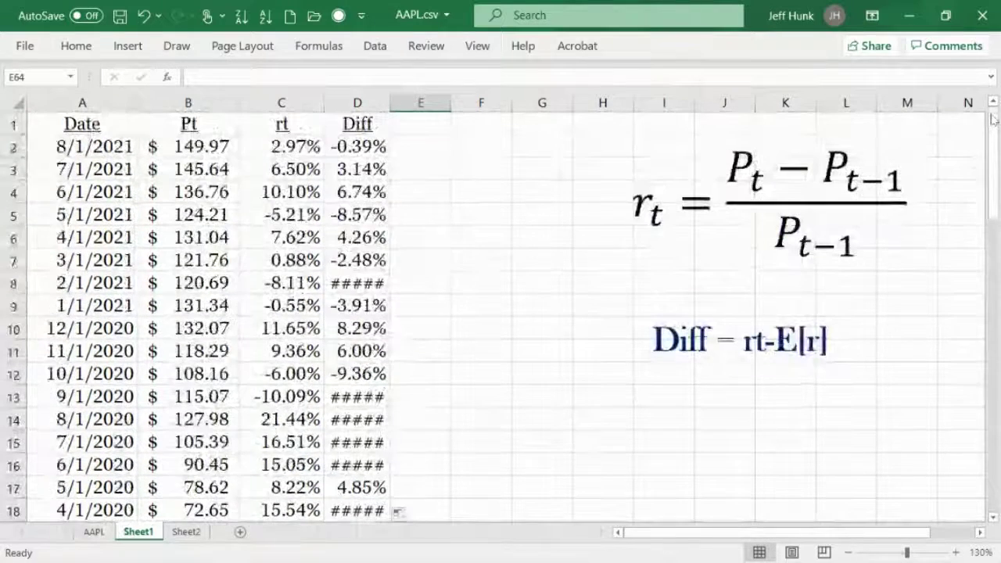
pyautogui.doubleClick(388, 106)
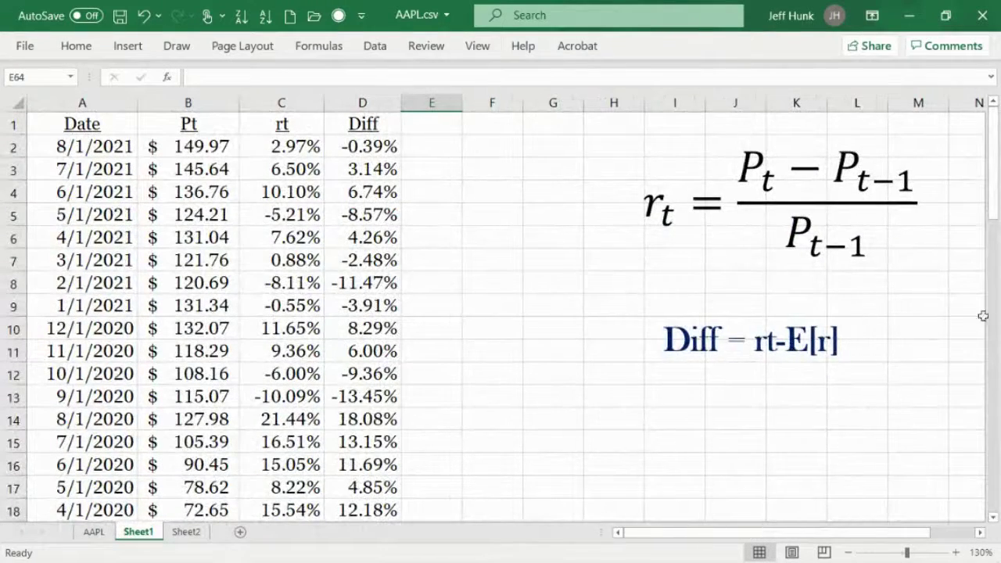
# Copy the E[r] average formula from C64 across to D64 to average the Diff column over D2:D62
pyautogui.moveTo(996, 215); pyautogui.dragTo(994, 504)
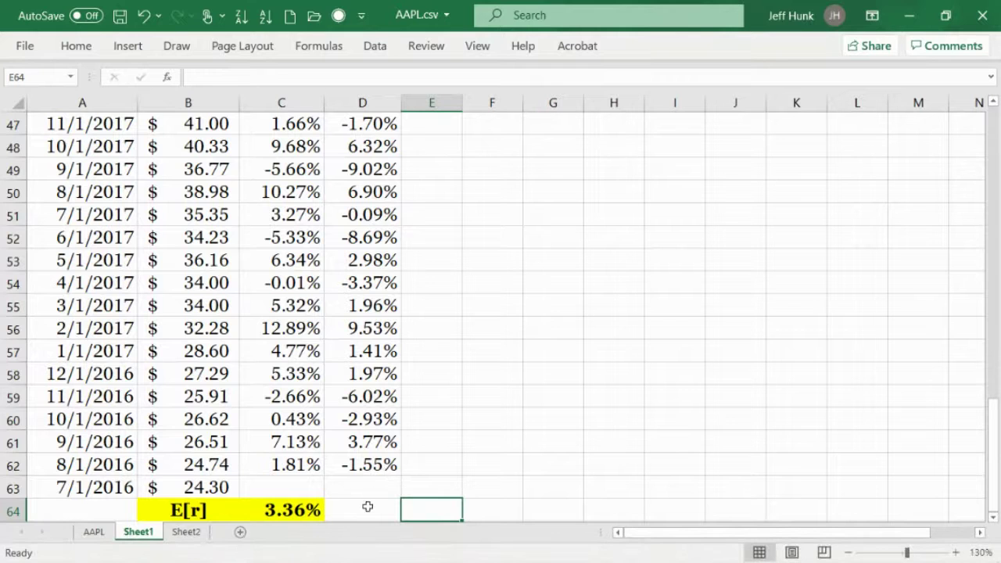
pyautogui.click(313, 512)
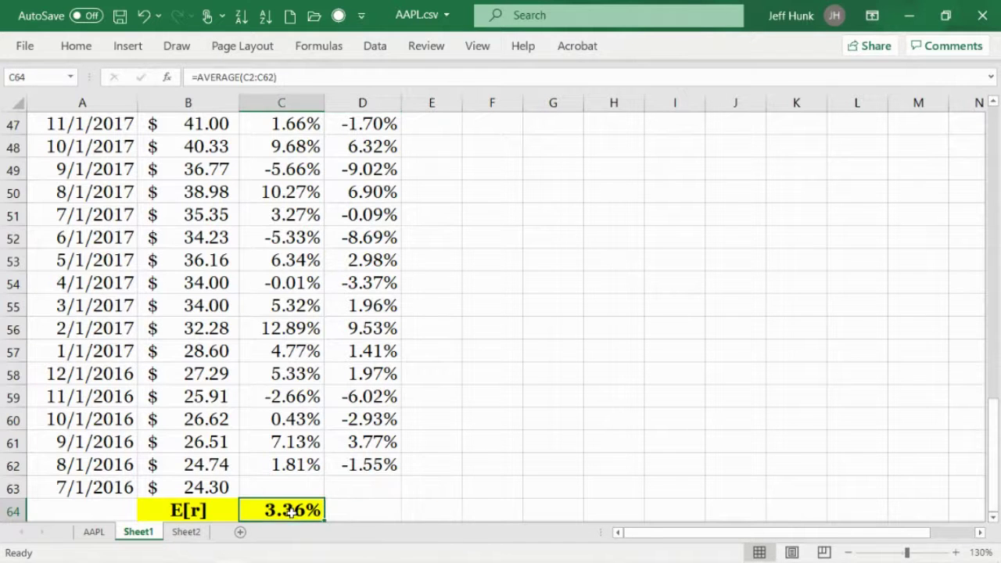
pyautogui.click(993, 517)
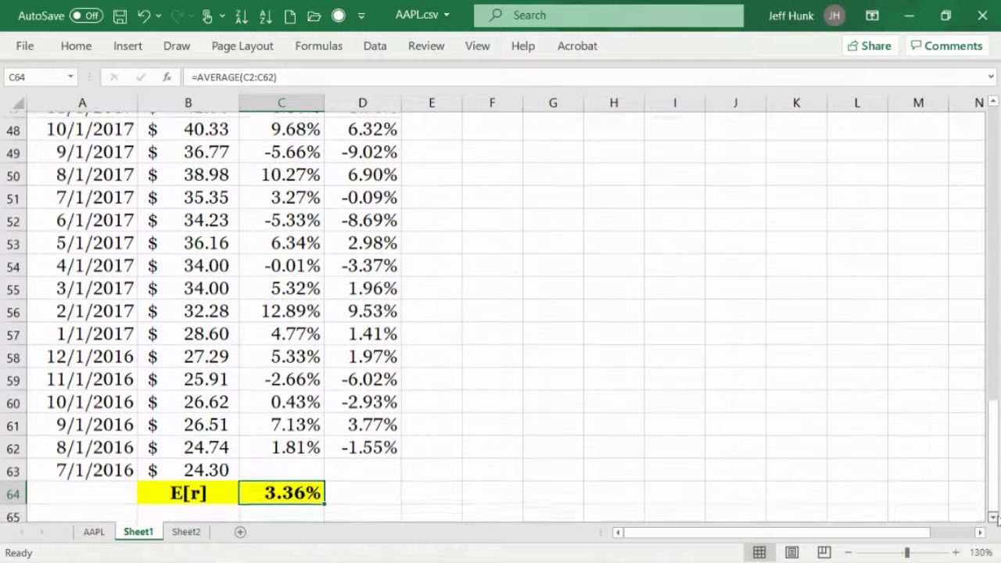
pyautogui.moveTo(325, 498); pyautogui.dragTo(399, 489)
pyautogui.click(376, 488)
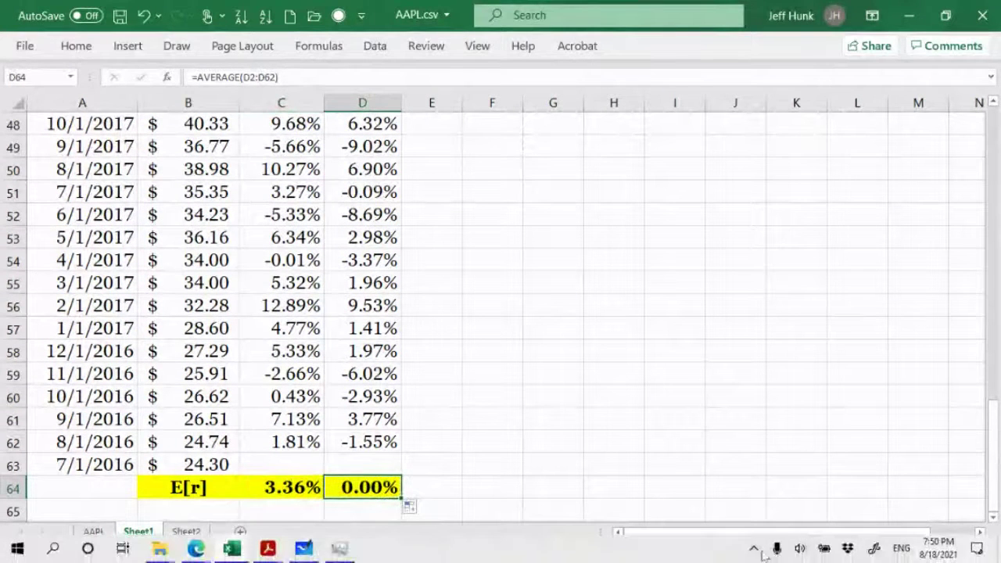
# Examine the average formulas in C64 and D64 to compare the ranges they reference
pyautogui.doubleClick(273, 485)
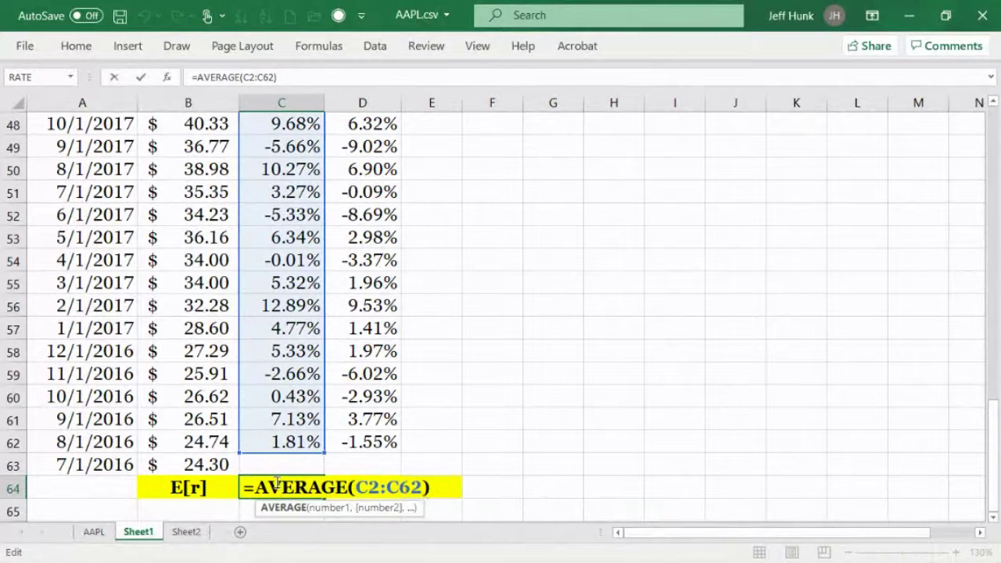
pyautogui.click(113, 76)
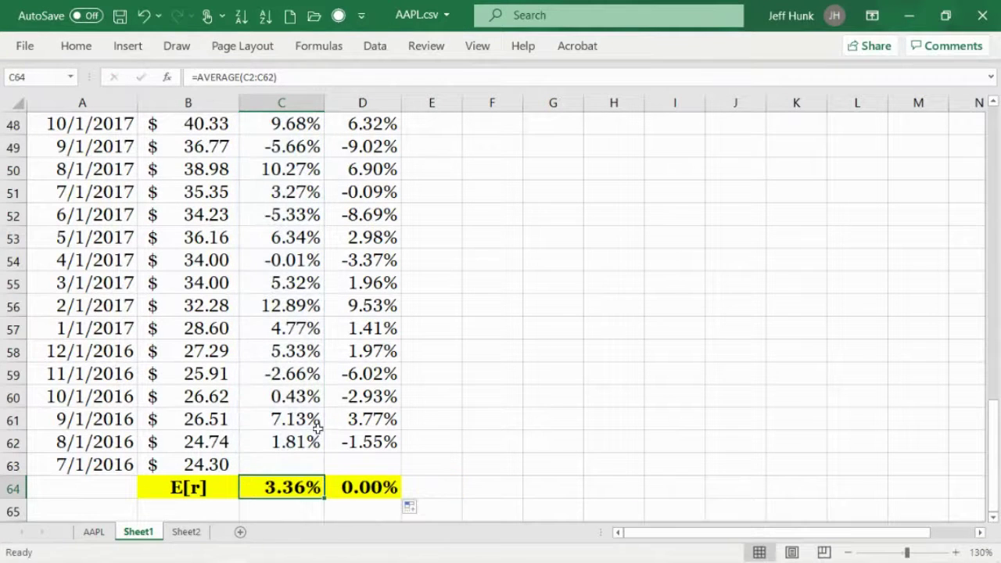
pyautogui.click(345, 488)
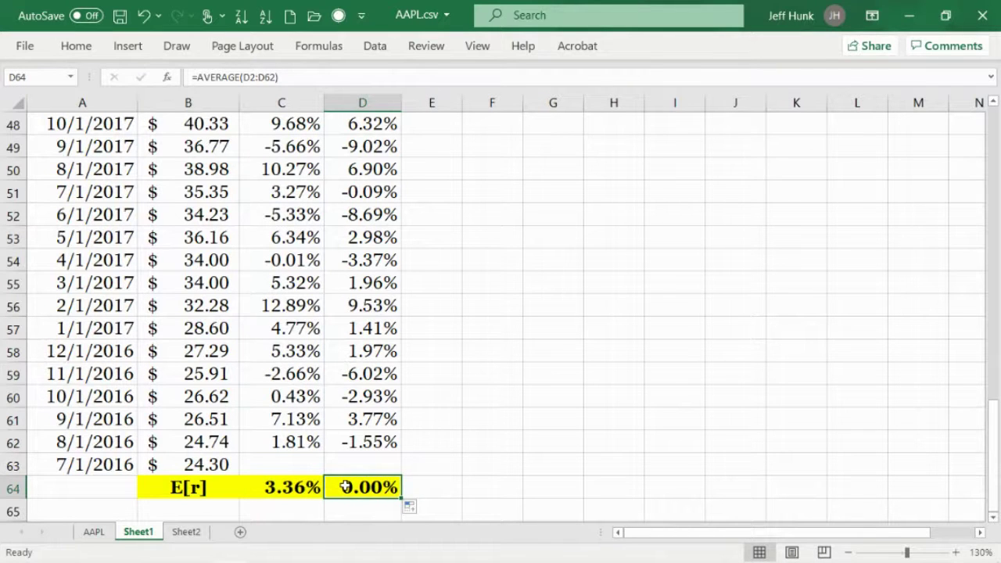
pyautogui.doubleClick(345, 487)
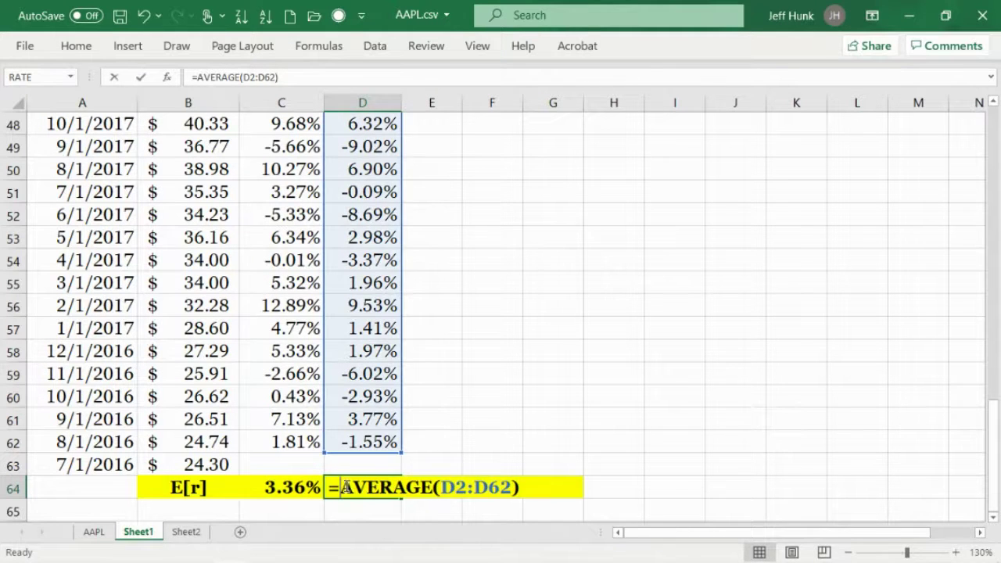
pyautogui.click(113, 78)
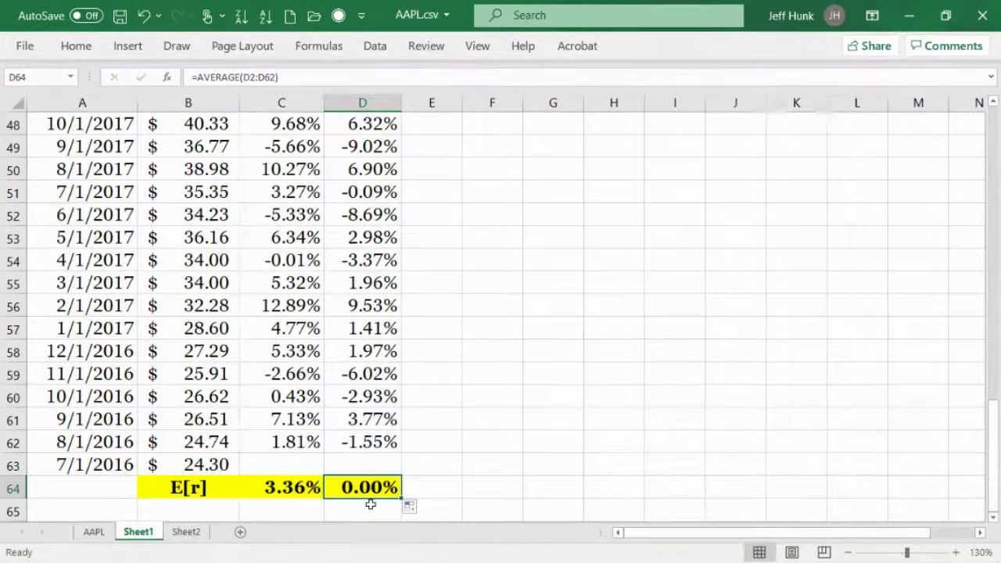
pyautogui.click(76, 46)
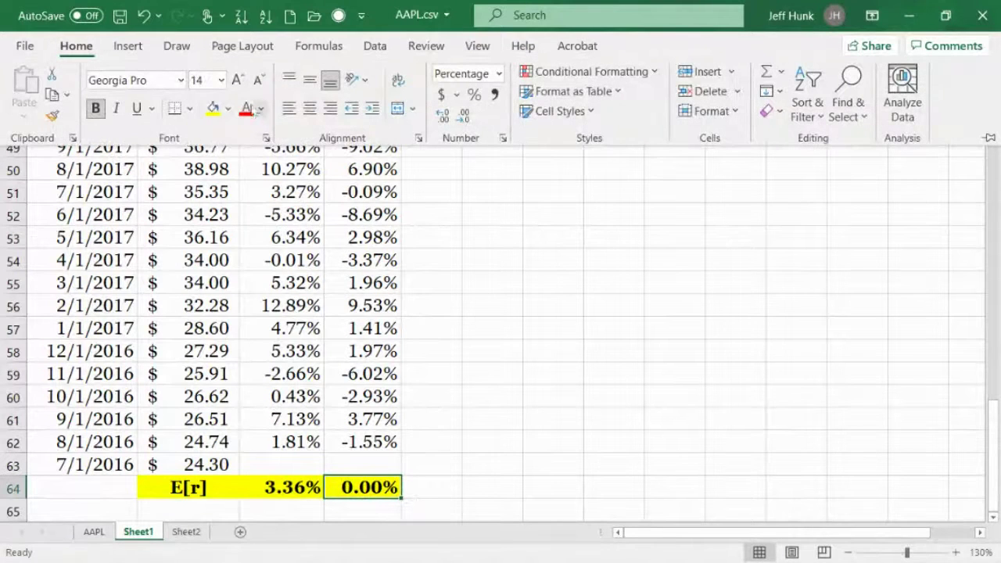
# Fill cell D64, the average of the Diff column, with the standard light green colour
pyautogui.click(228, 109)
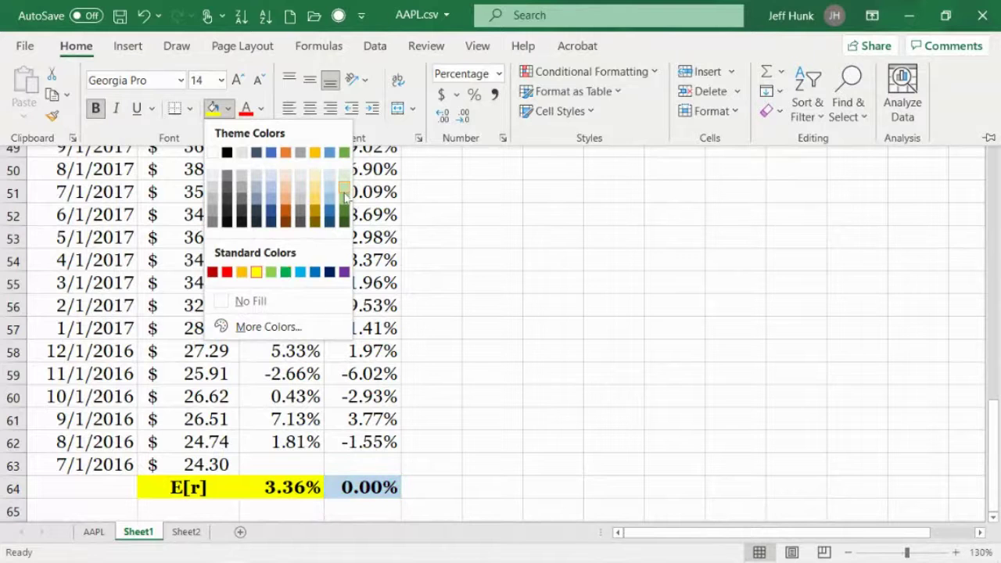
pyautogui.click(271, 272)
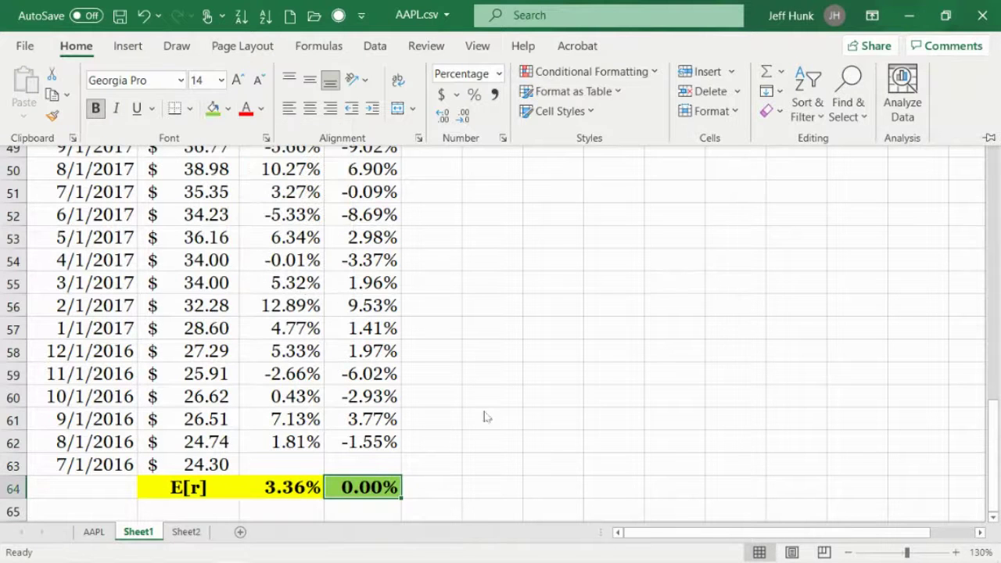
pyautogui.click(743, 441)
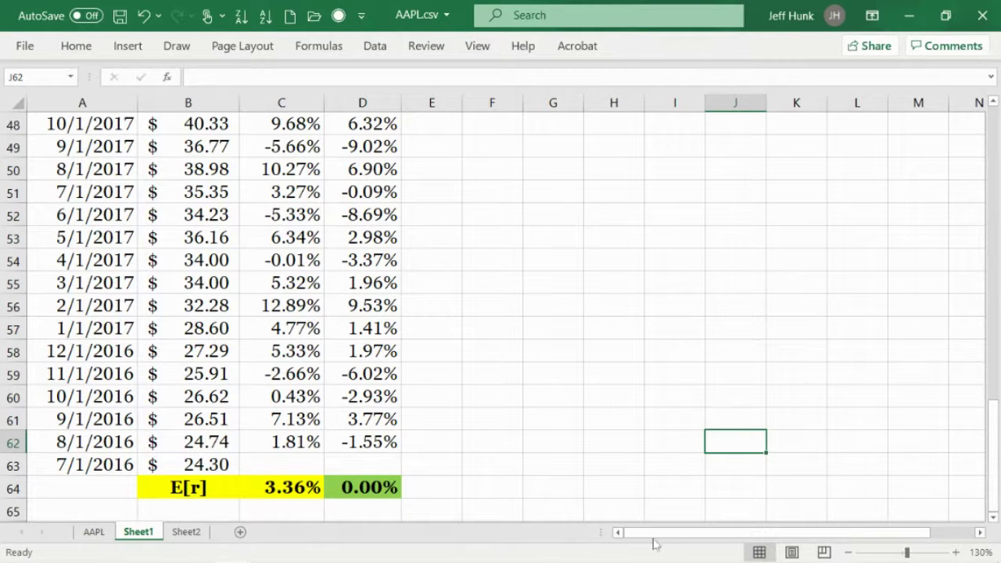
# Clear the average formula from D64, leaving the cell's green fill in place
pyautogui.click(360, 491)
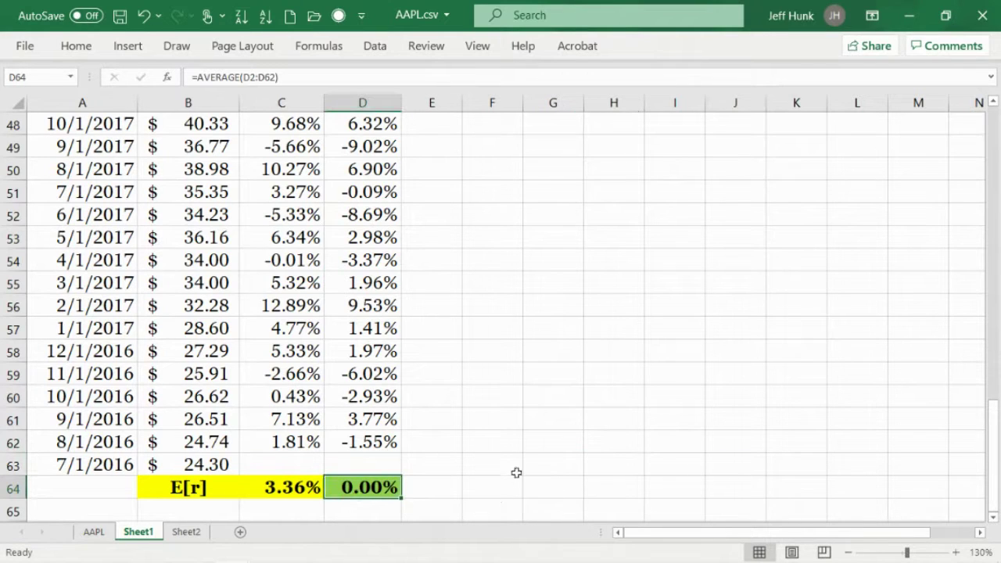
pyautogui.moveTo(995, 501); pyautogui.dragTo(999, 476)
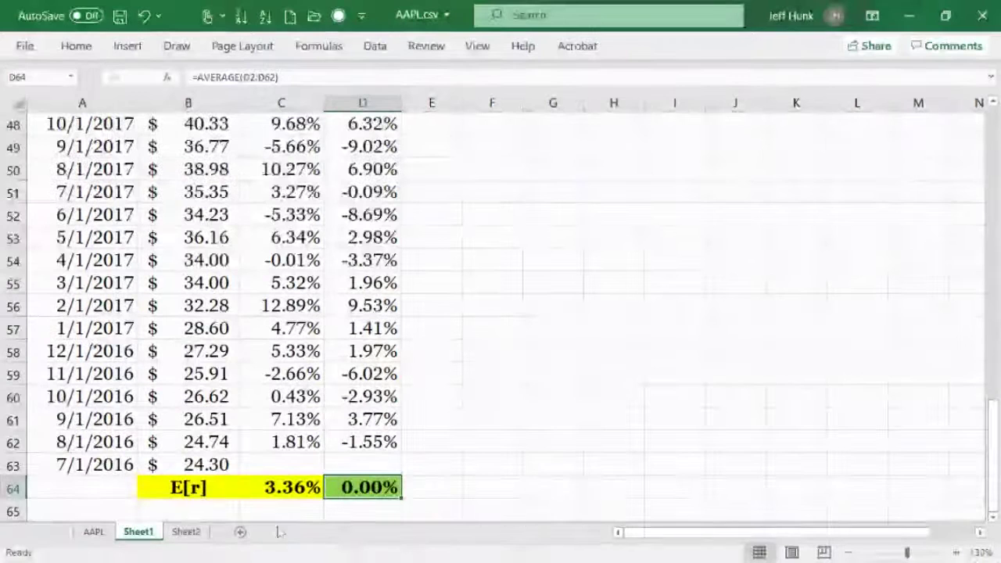
pyautogui.press('Left')
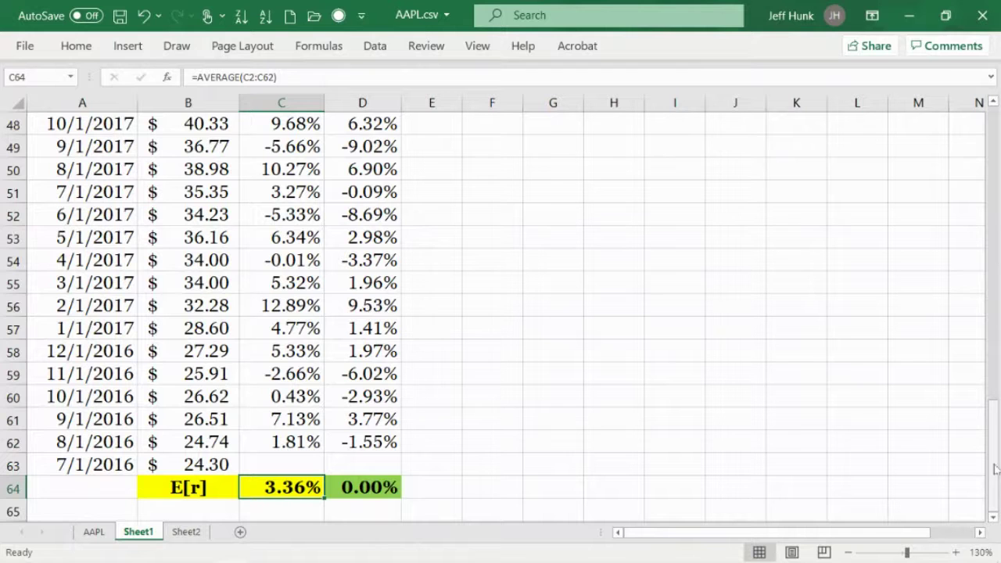
pyautogui.moveTo(992, 457); pyautogui.dragTo(993, 156)
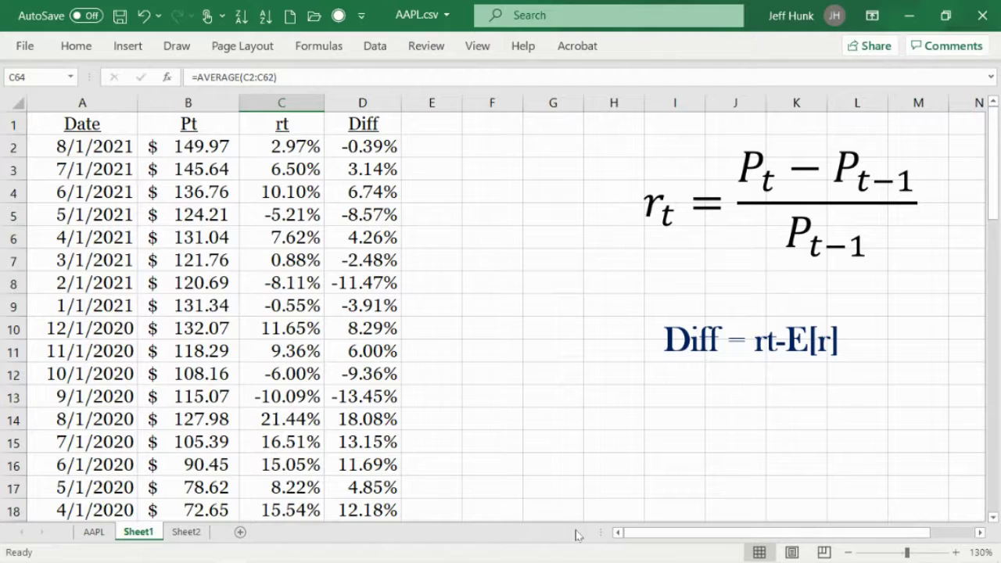
pyautogui.click(996, 448)
pyautogui.click(996, 447)
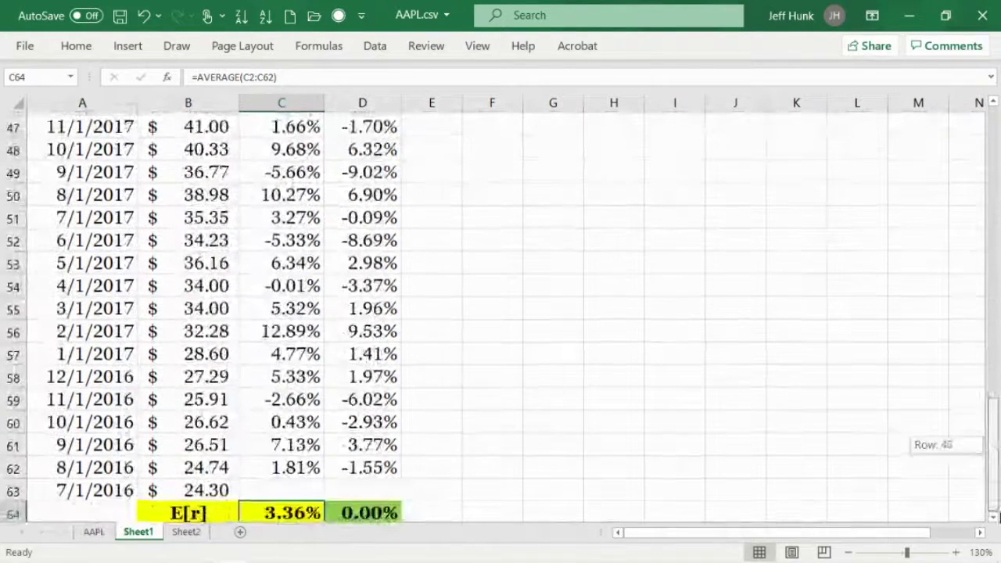
pyautogui.click(391, 509)
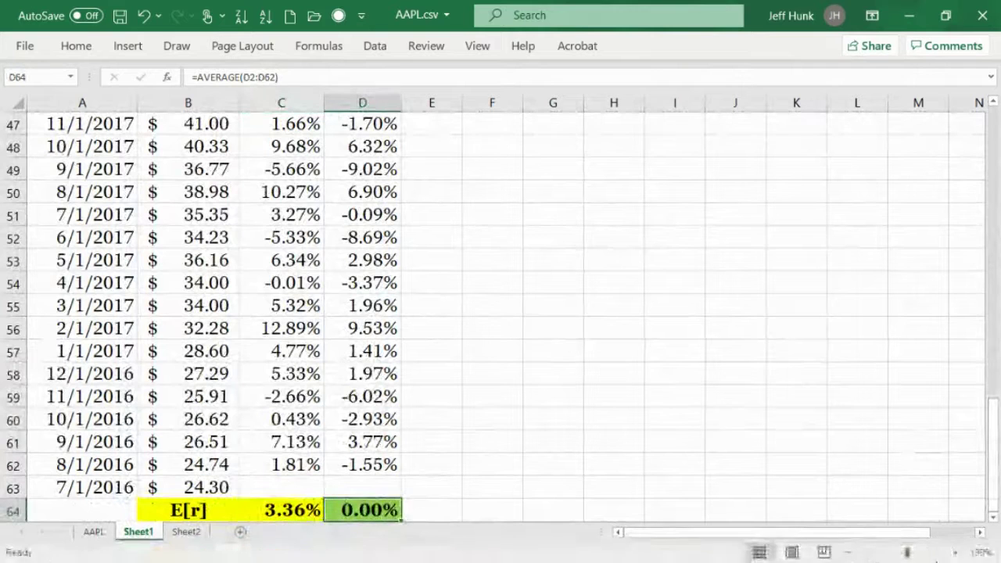
pyautogui.press('Delete')
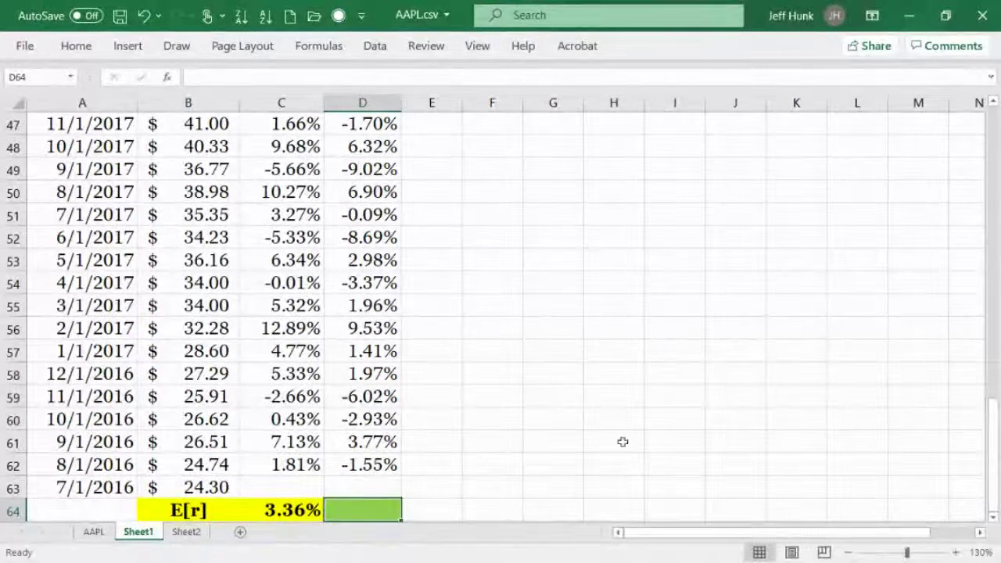
# Copy the Diff header from D1 into E1 and change the copied heading to Diff^2
pyautogui.moveTo(993, 454); pyautogui.dragTo(998, 152)
pyautogui.click(362, 117)
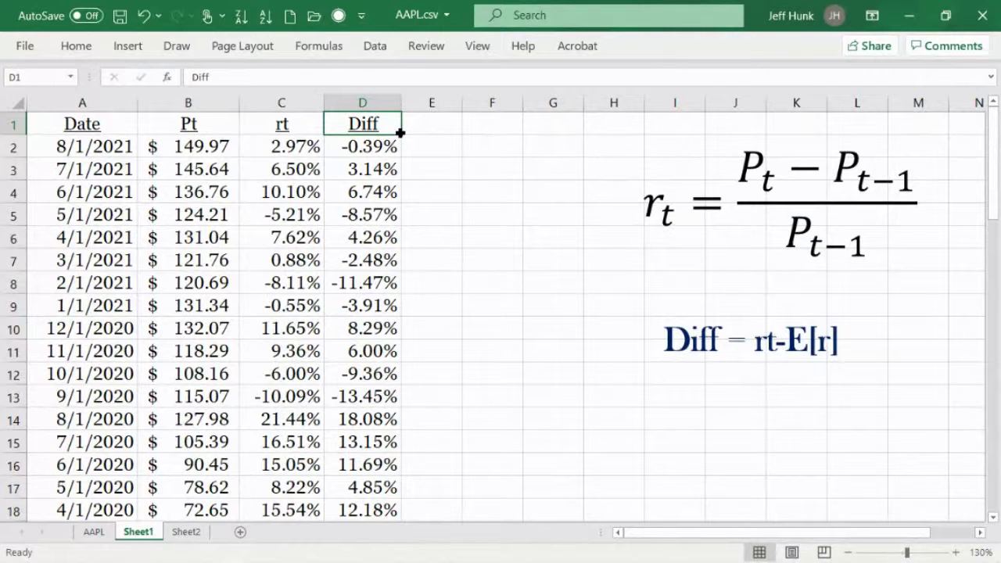
pyautogui.moveTo(998, 178); pyautogui.dragTo(999, 506)
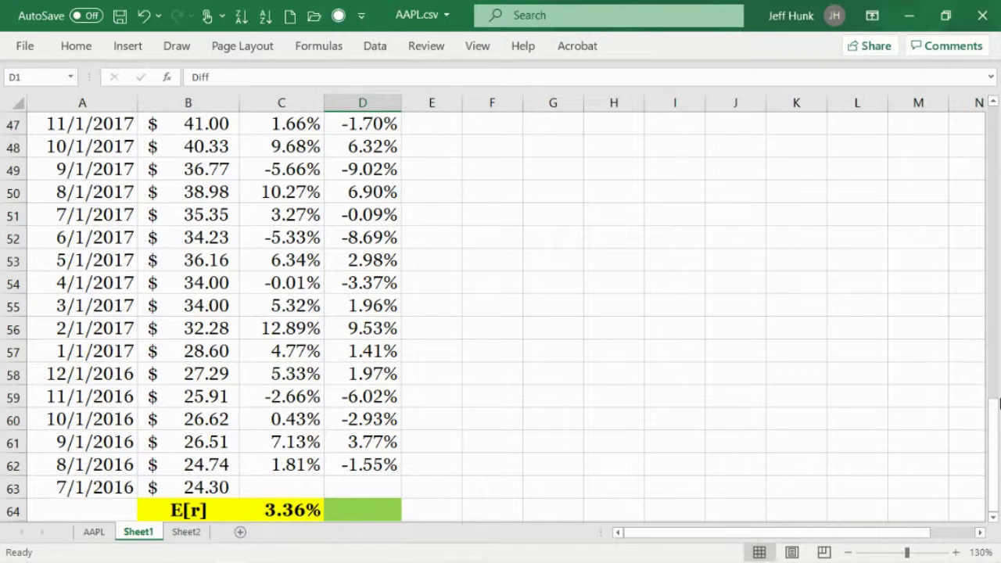
pyautogui.moveTo(998, 402); pyautogui.dragTo(941, 172)
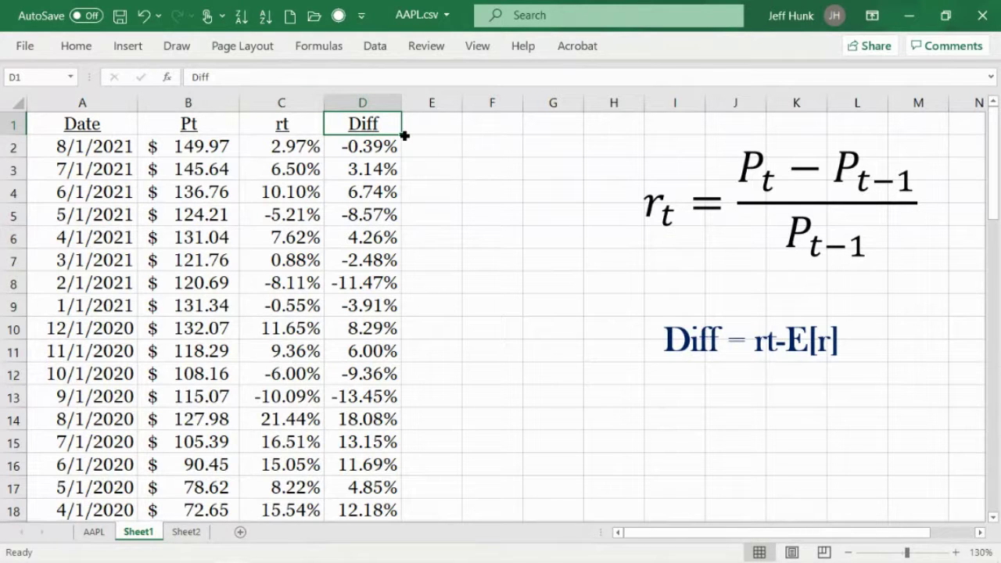
pyautogui.moveTo(405, 136); pyautogui.dragTo(451, 137)
pyautogui.click(455, 122)
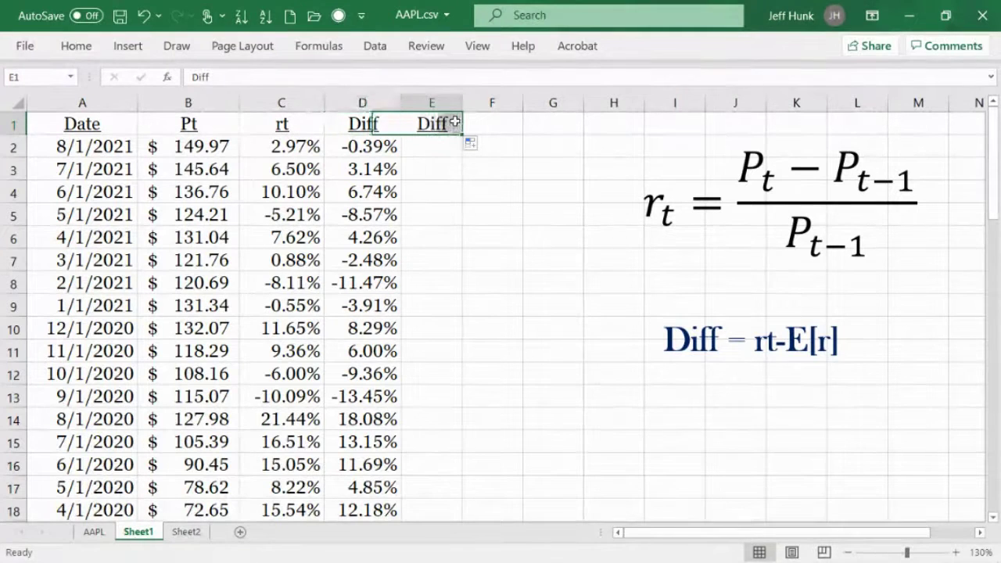
pyautogui.click(243, 78)
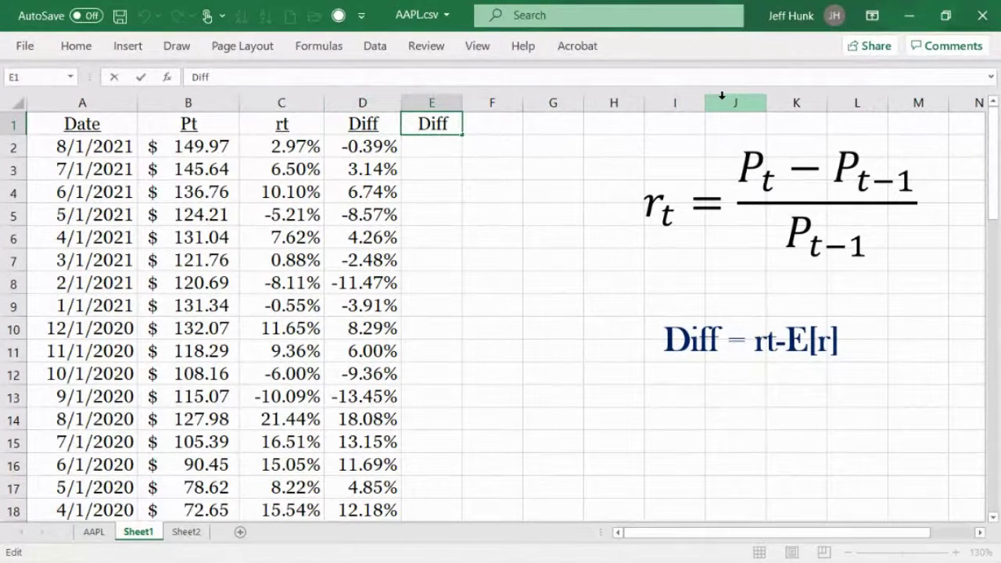
pyautogui.write('^')
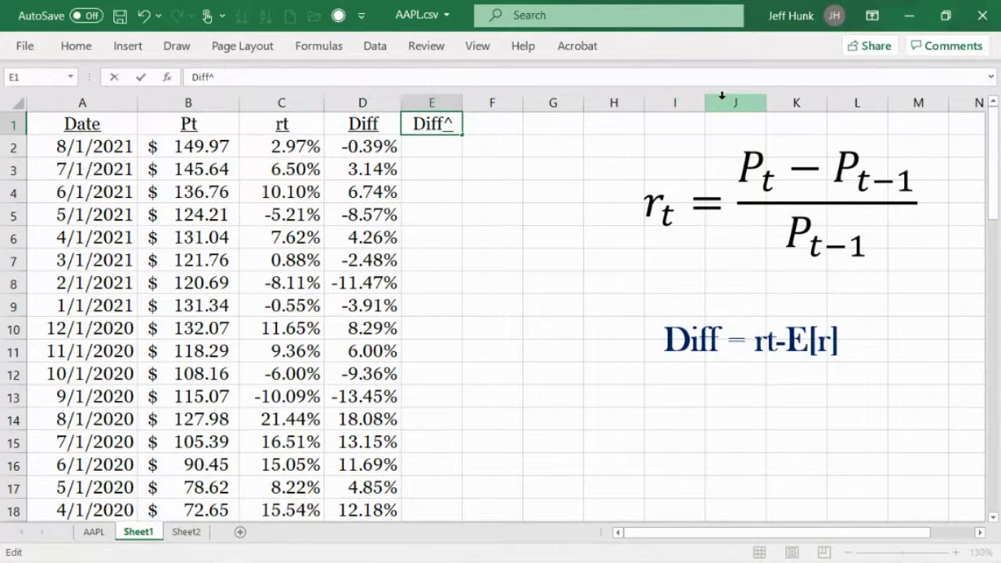
pyautogui.write('2')
pyautogui.click(512, 275)
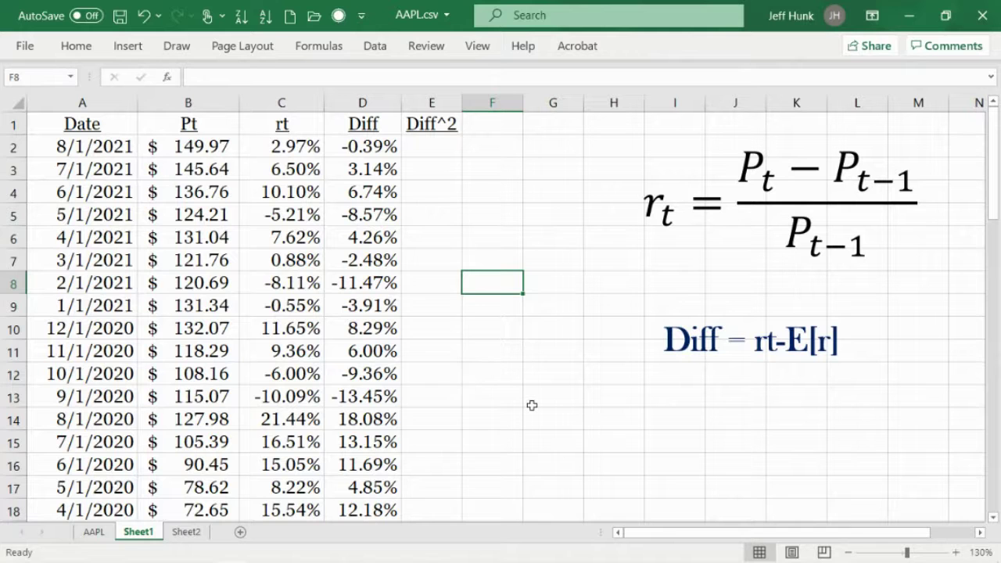
# Enter the formula =D2^2 in E2 to square the first Diff value
pyautogui.click(441, 148)
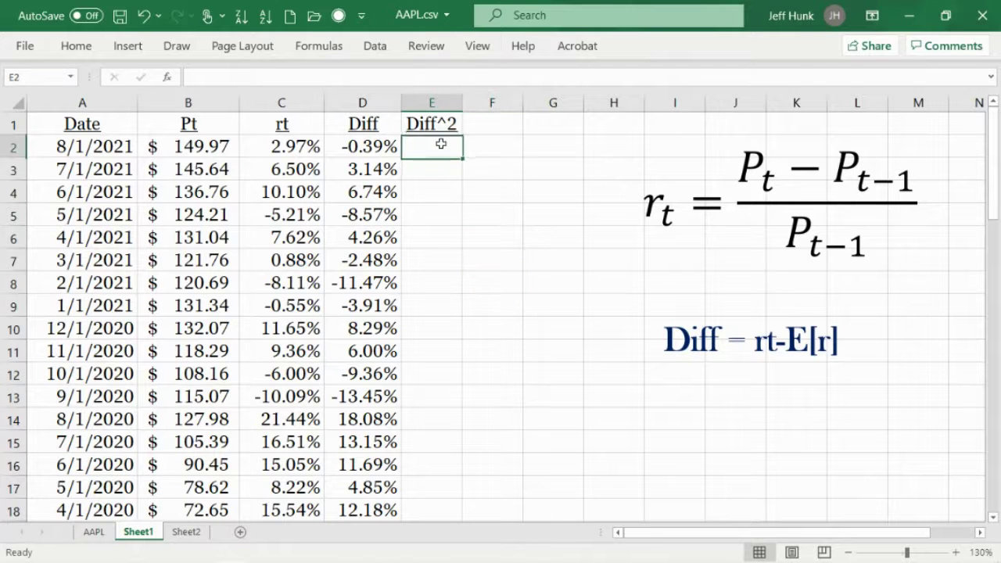
pyautogui.write('=')
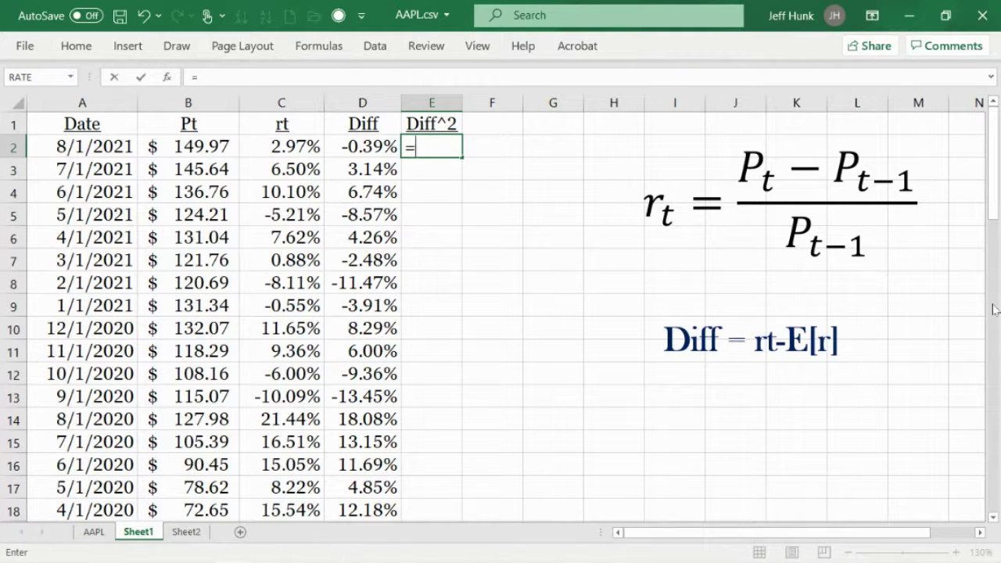
pyautogui.click(381, 147)
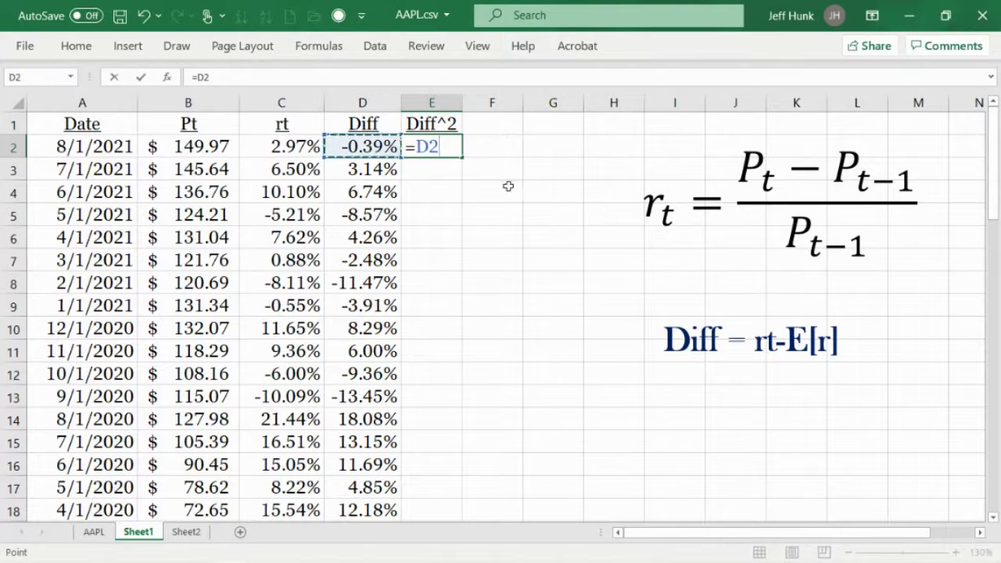
pyautogui.write('^')
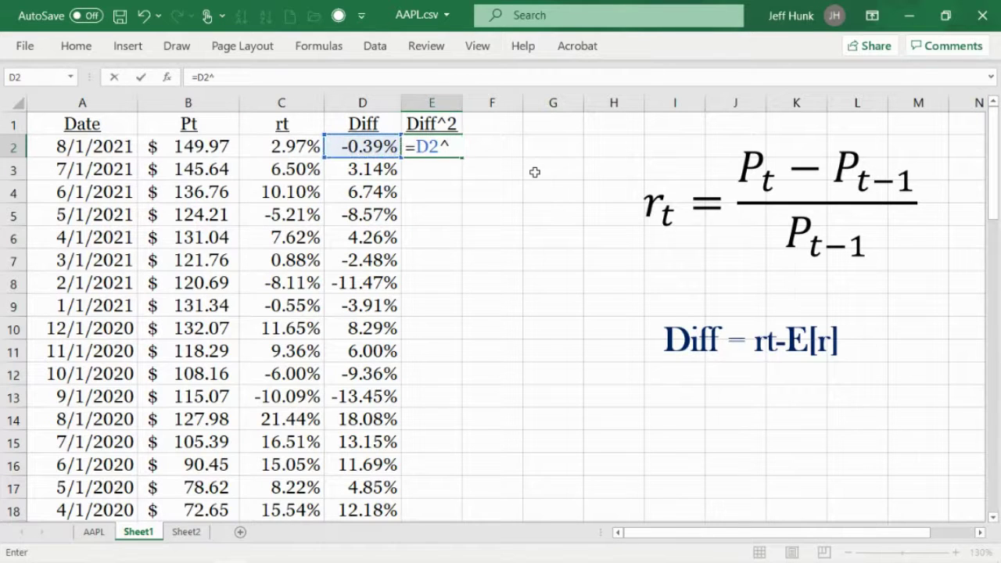
pyautogui.write('2')
pyautogui.click(140, 76)
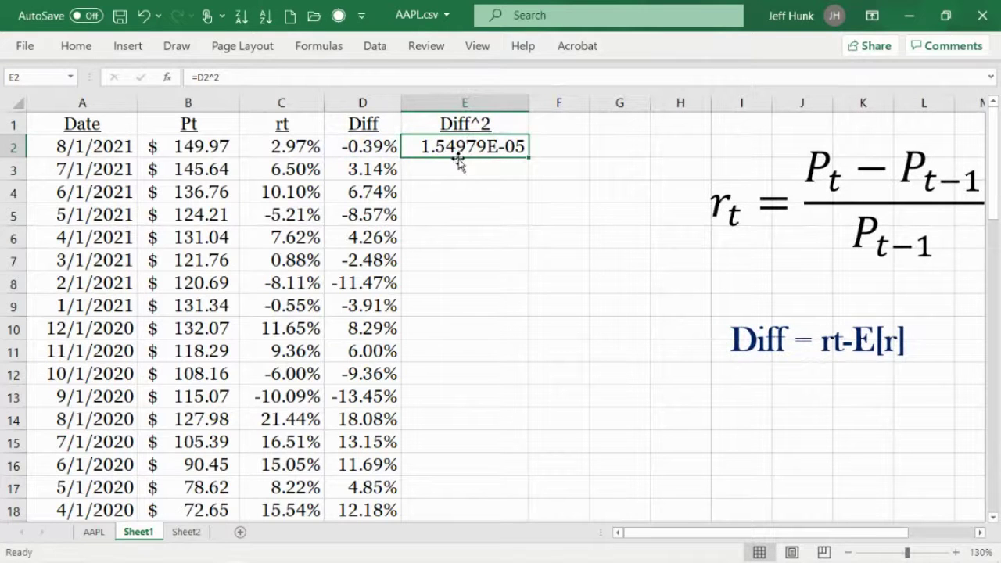
# Clear E2 and enter the same formula =D2^2 again
pyautogui.click(78, 48)
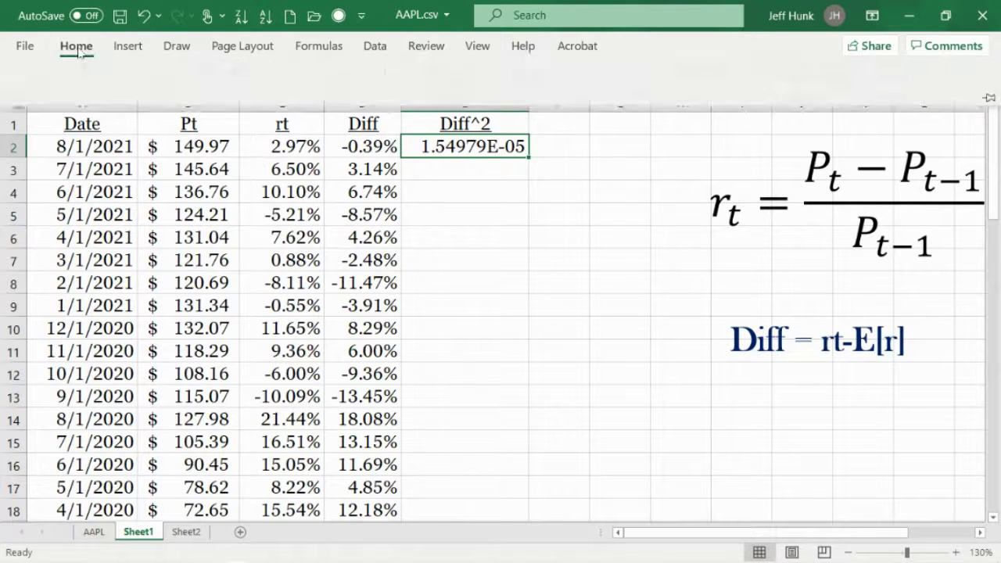
pyautogui.click(563, 263)
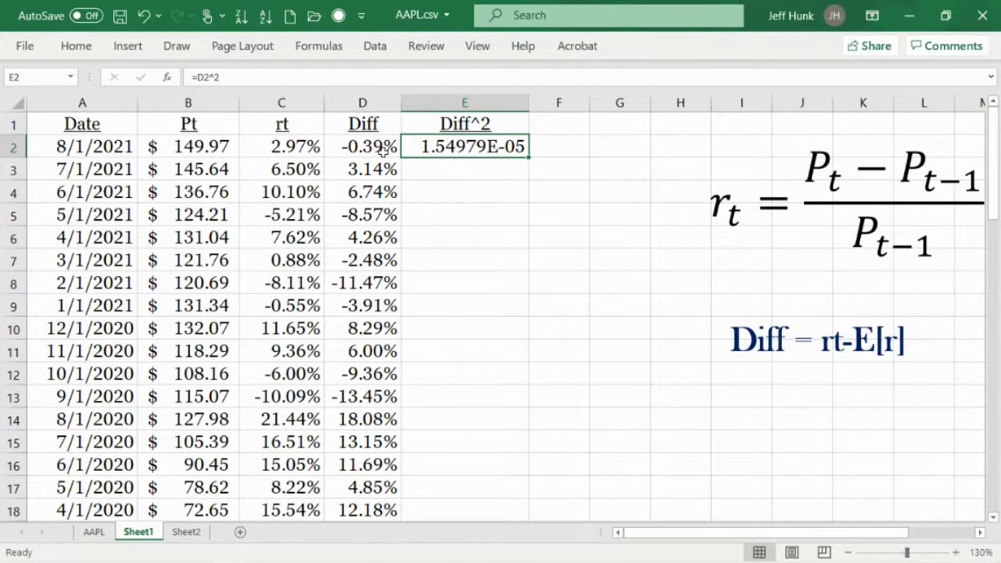
pyautogui.press('BackSpace')
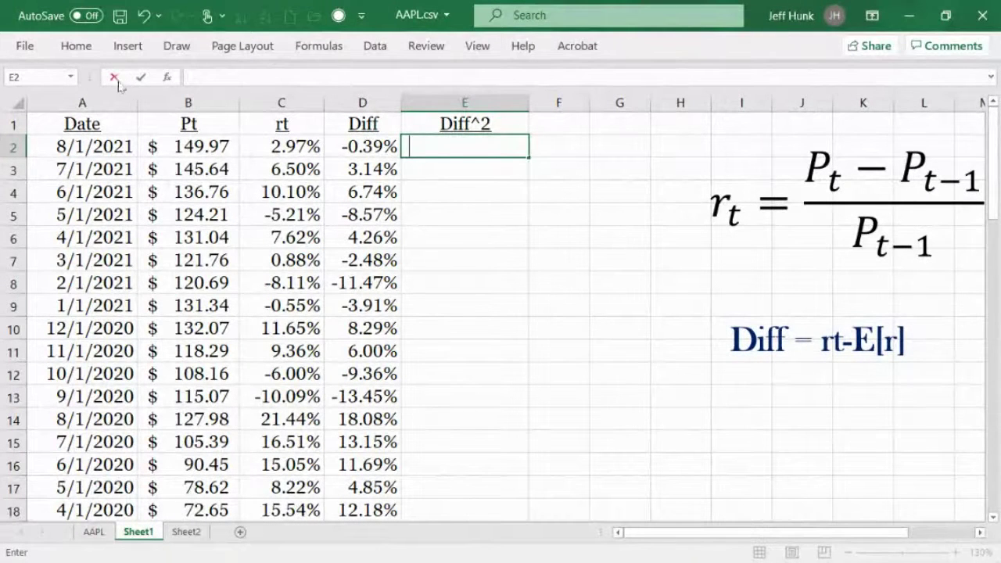
pyautogui.write('=D2^2')
pyautogui.hotkey('ctrl', 'Return')
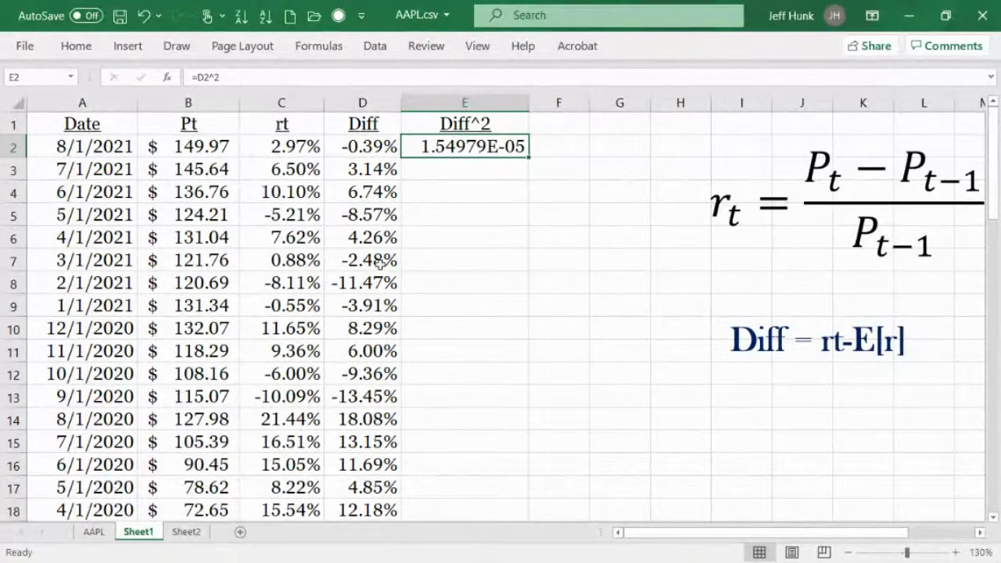
# Try the Number format on the squared difference in E2
pyautogui.click(78, 47)
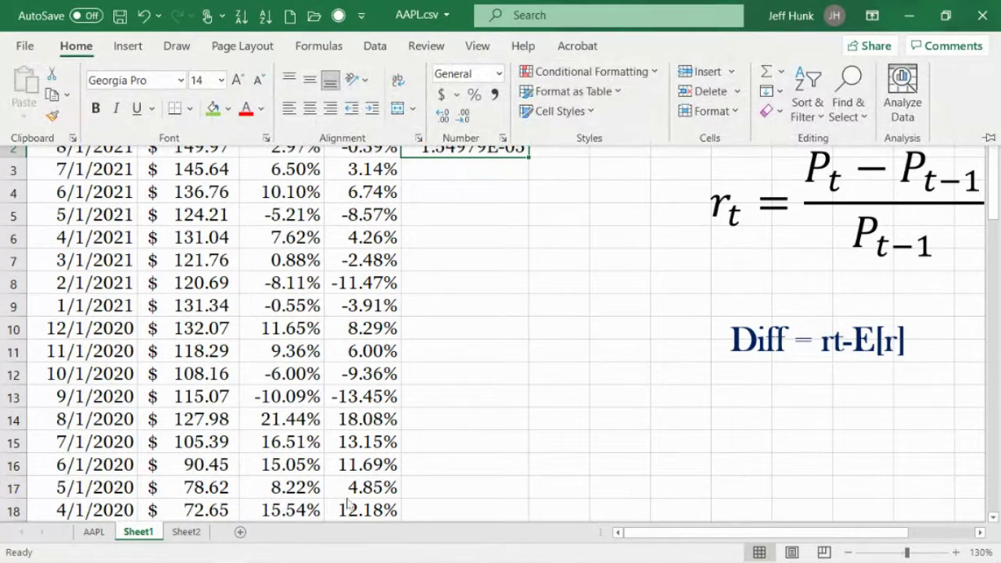
pyautogui.click(499, 74)
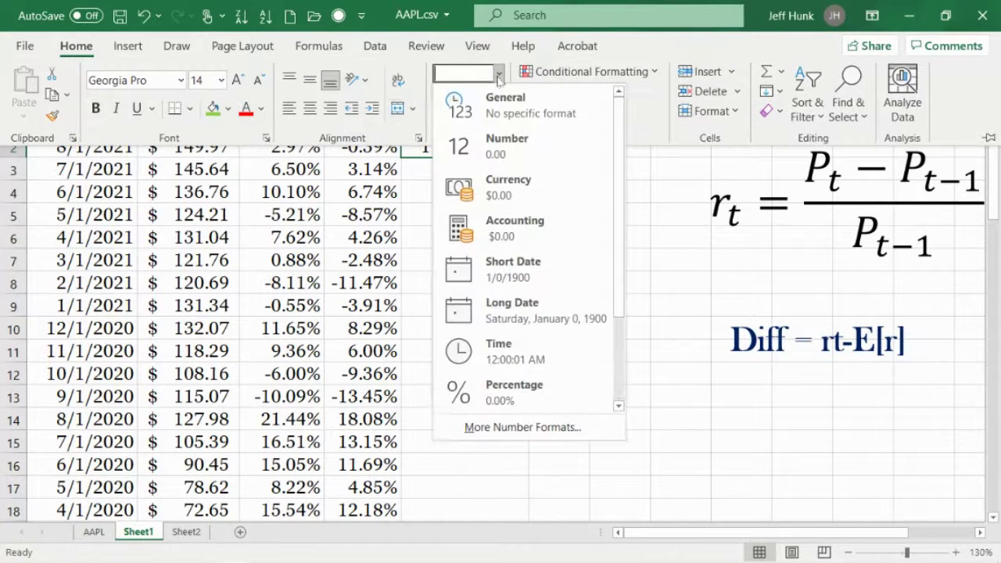
pyautogui.click(513, 155)
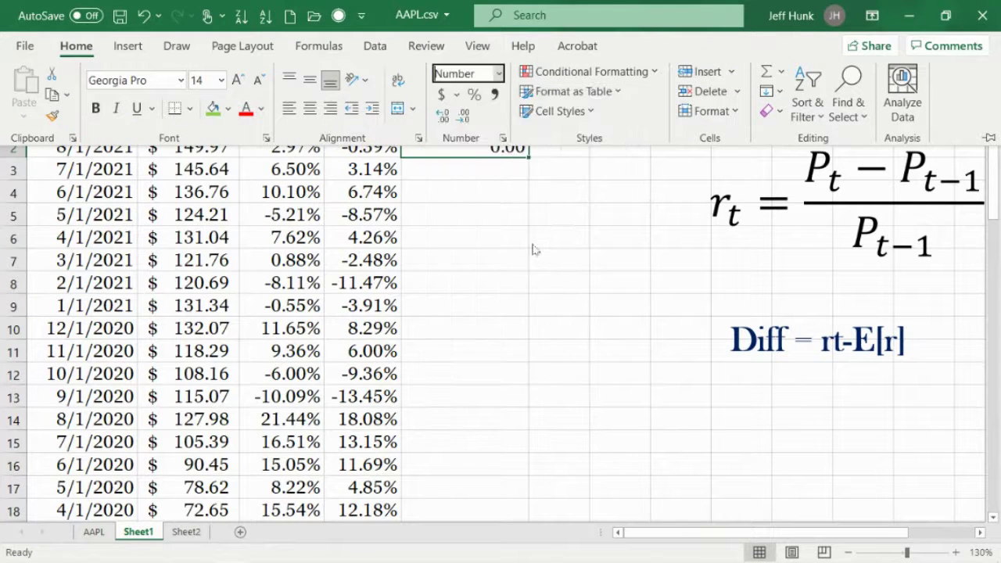
pyautogui.click(532, 244)
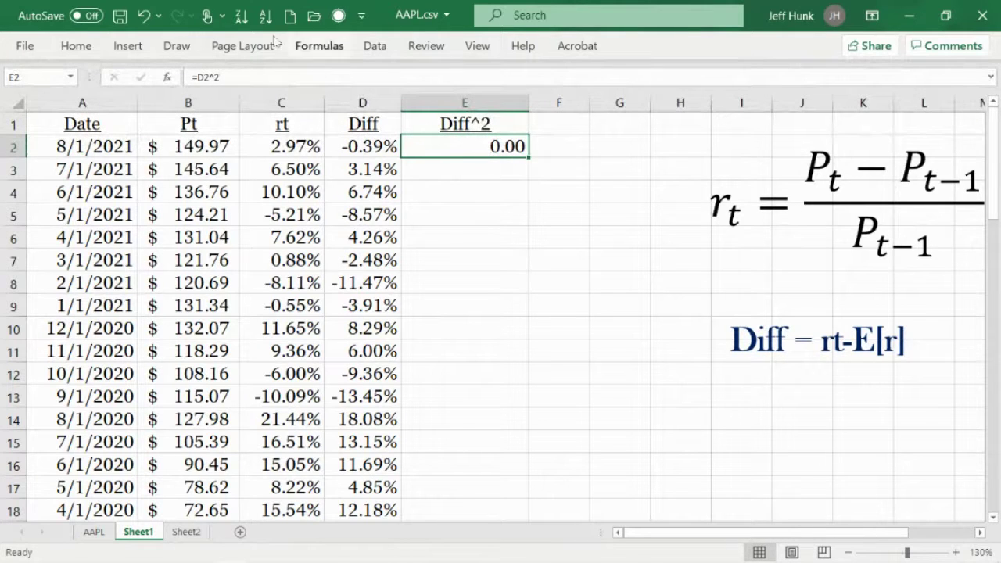
# Format the squared difference in E2 as a percentage with five decimal places
pyautogui.click(76, 45)
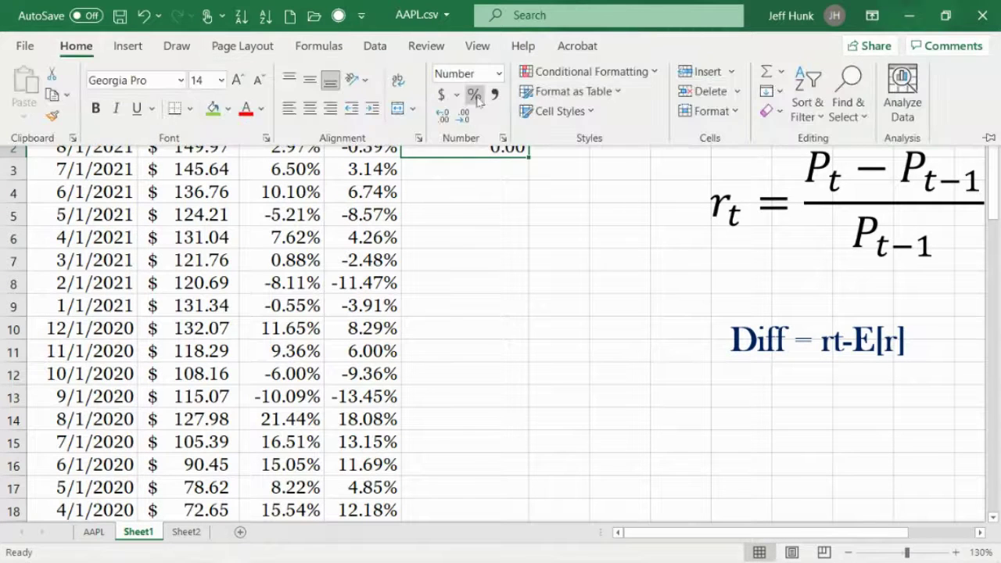
pyautogui.click(474, 94)
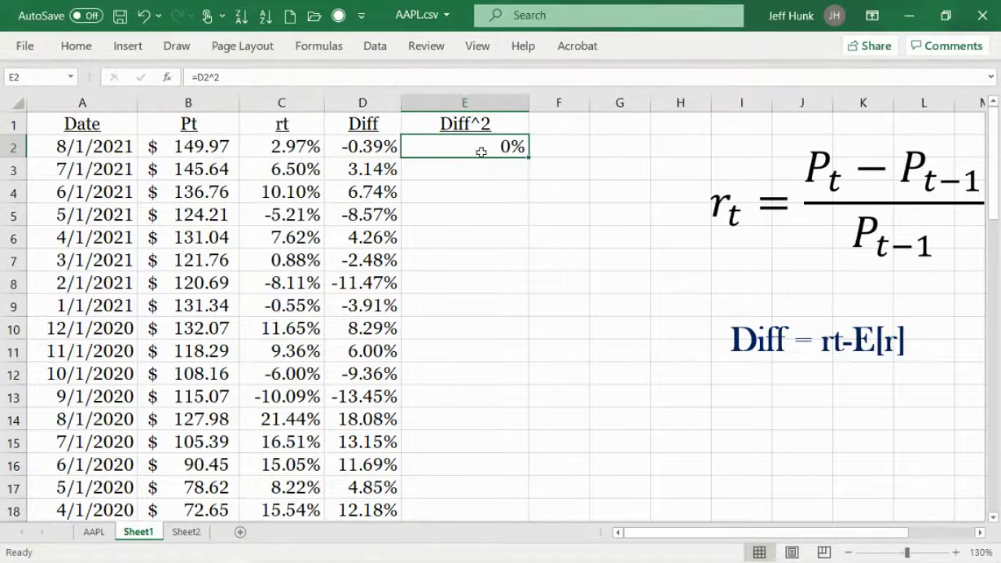
pyautogui.click(76, 45)
pyautogui.click(444, 119)
pyautogui.click(445, 119)
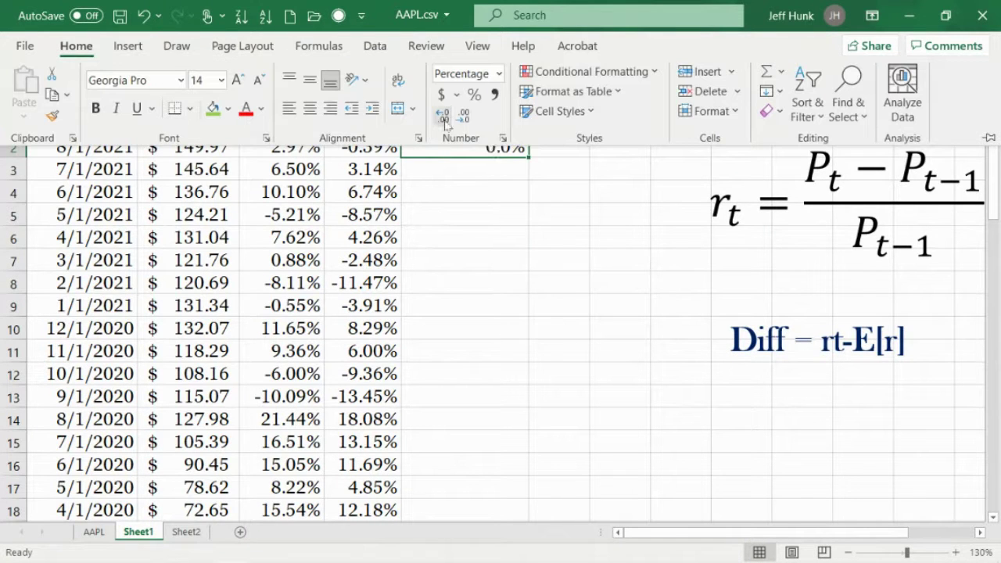
pyautogui.click(444, 119)
pyautogui.click(444, 119)
pyautogui.click(444, 119)
pyautogui.click(444, 118)
pyautogui.click(445, 119)
pyautogui.click(512, 235)
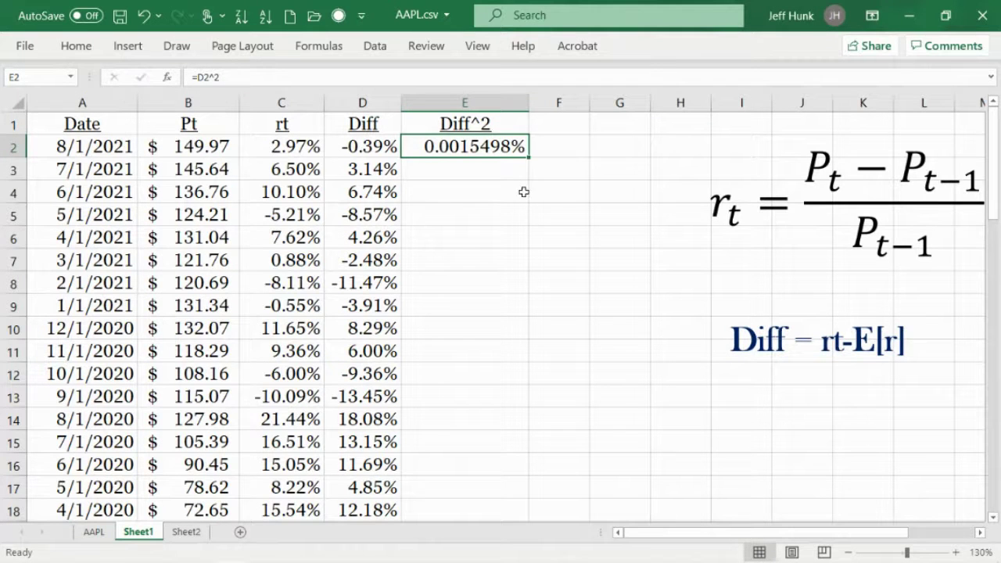
pyautogui.click(144, 25)
pyautogui.click(144, 25)
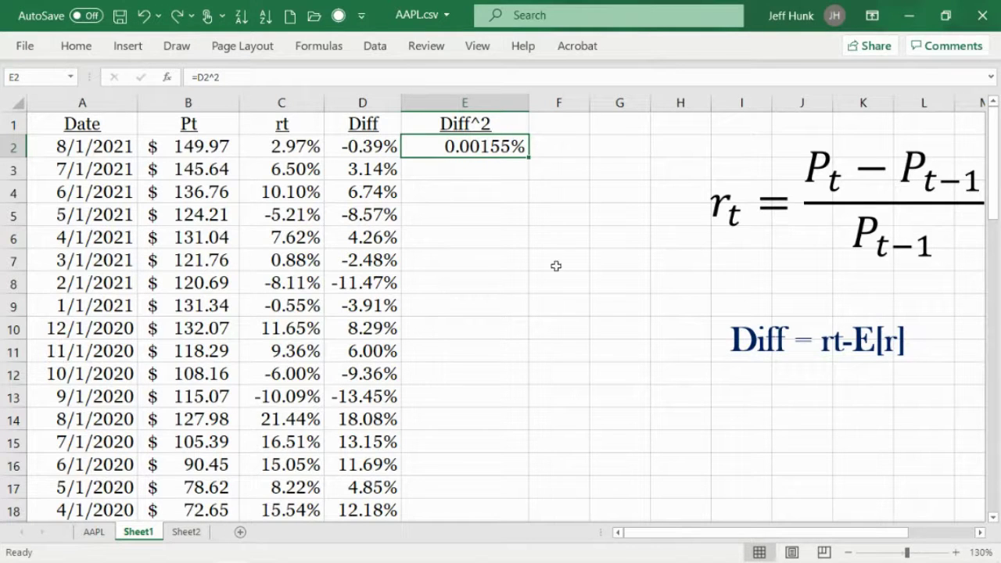
# Fit column E to its contents and fill the squared-difference formula from E2 down to E62
pyautogui.doubleClick(528, 104)
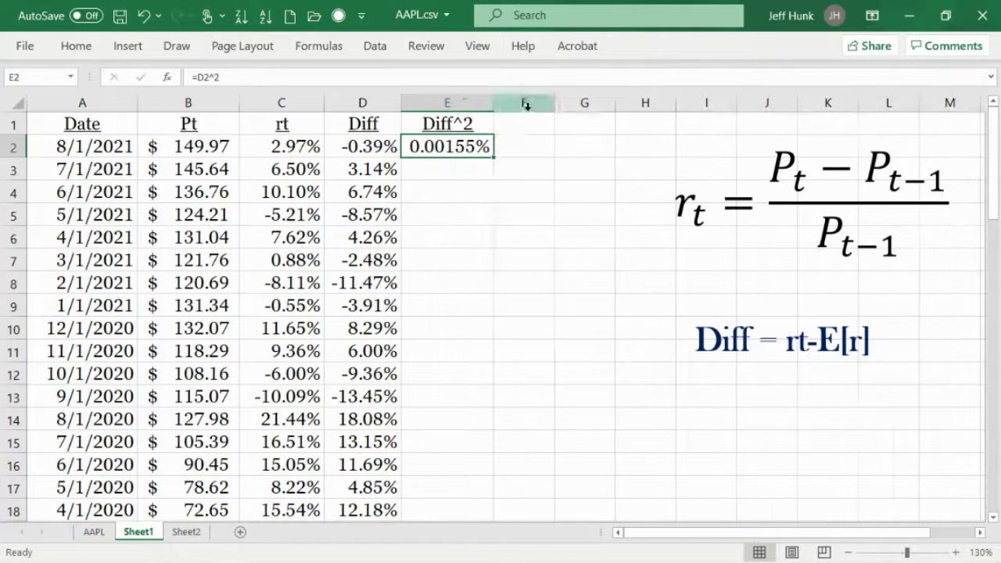
pyautogui.moveTo(494, 157); pyautogui.dragTo(495, 448)
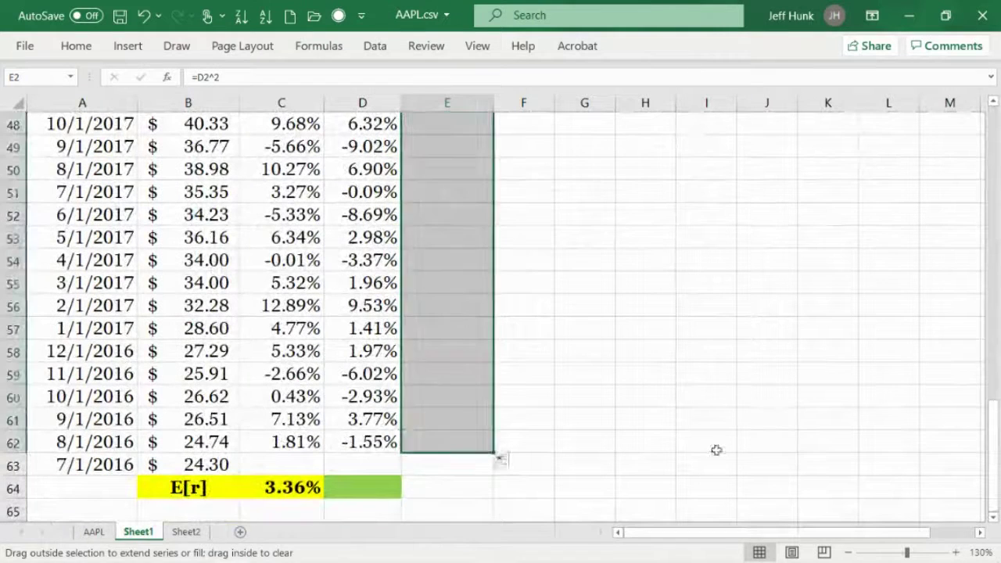
pyautogui.click(825, 452)
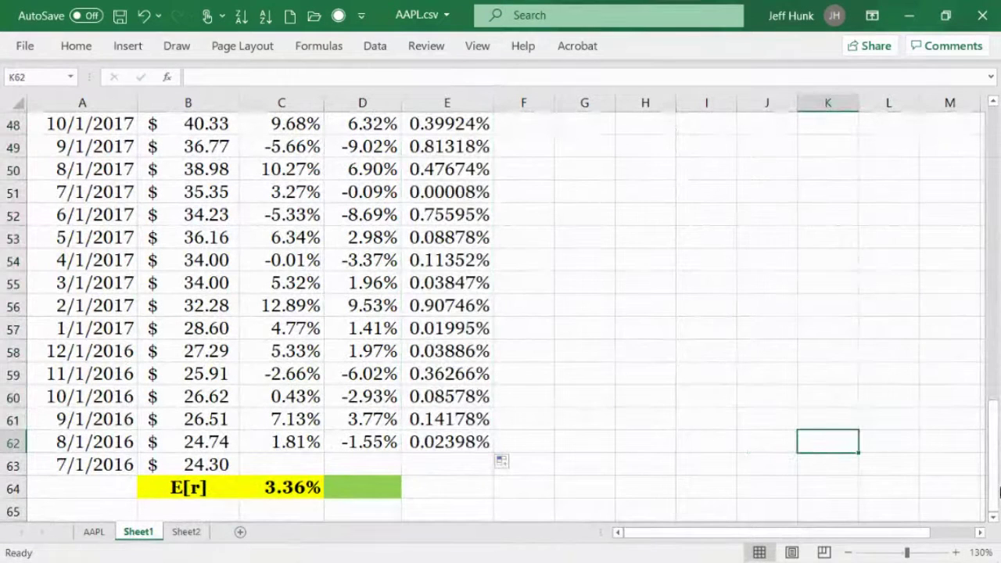
pyautogui.scroll(16, 999, 172)
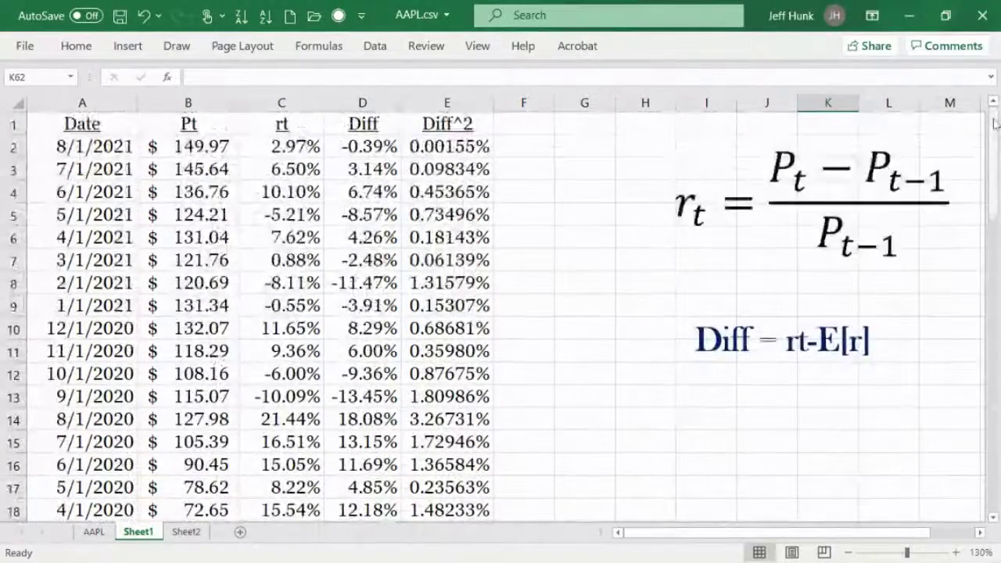
# Add up the squared differences in E63 with the formula =SUM(E2:E62)
pyautogui.moveTo(995, 143); pyautogui.dragTo(999, 452)
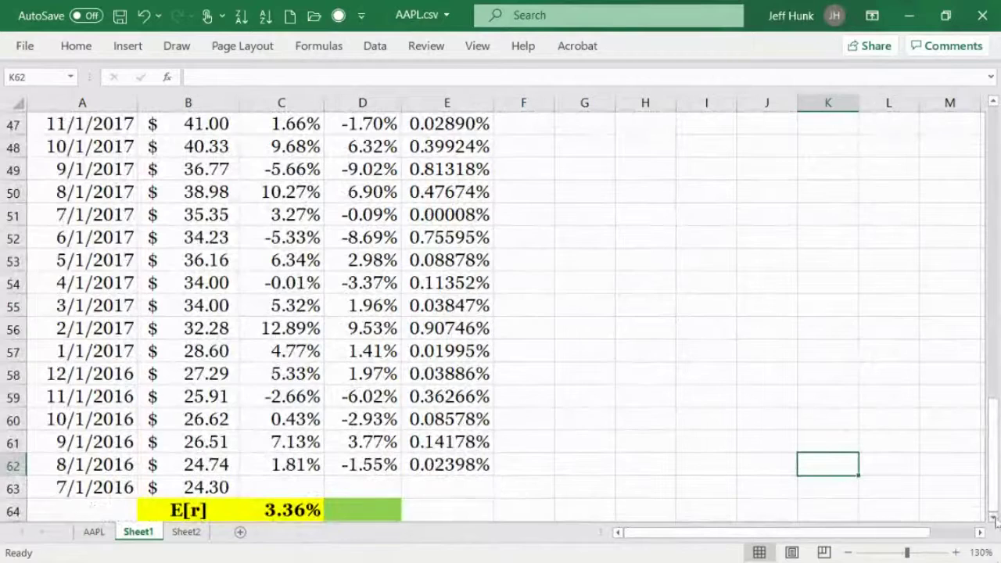
pyautogui.scroll(-1, 704, 493)
pyautogui.click(461, 465)
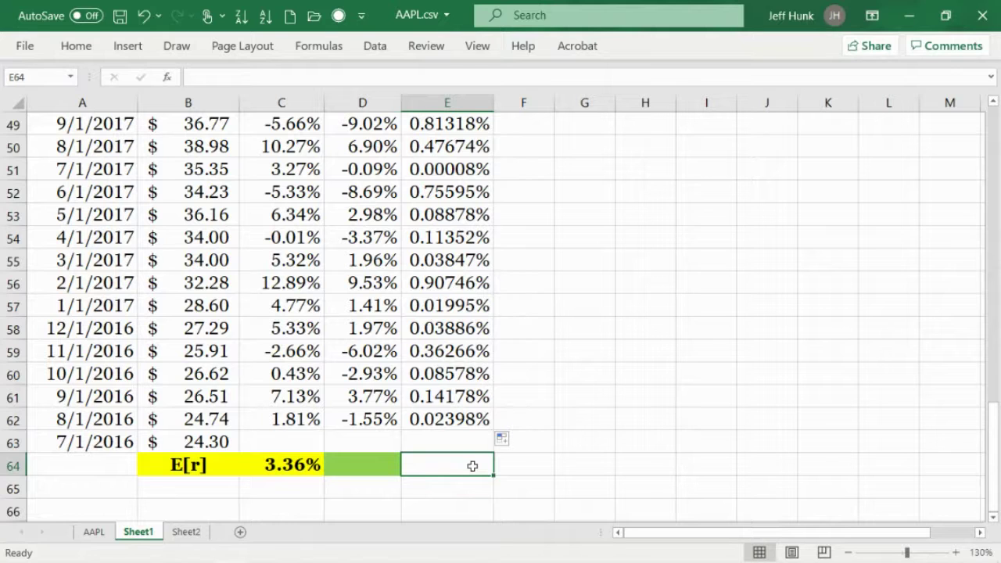
pyautogui.click(471, 445)
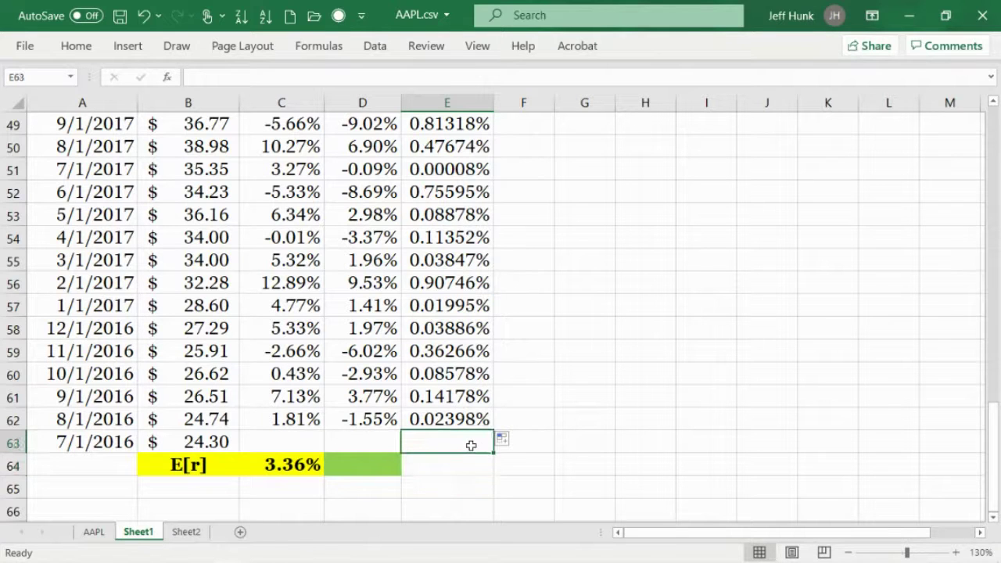
pyautogui.click(78, 48)
pyautogui.click(770, 76)
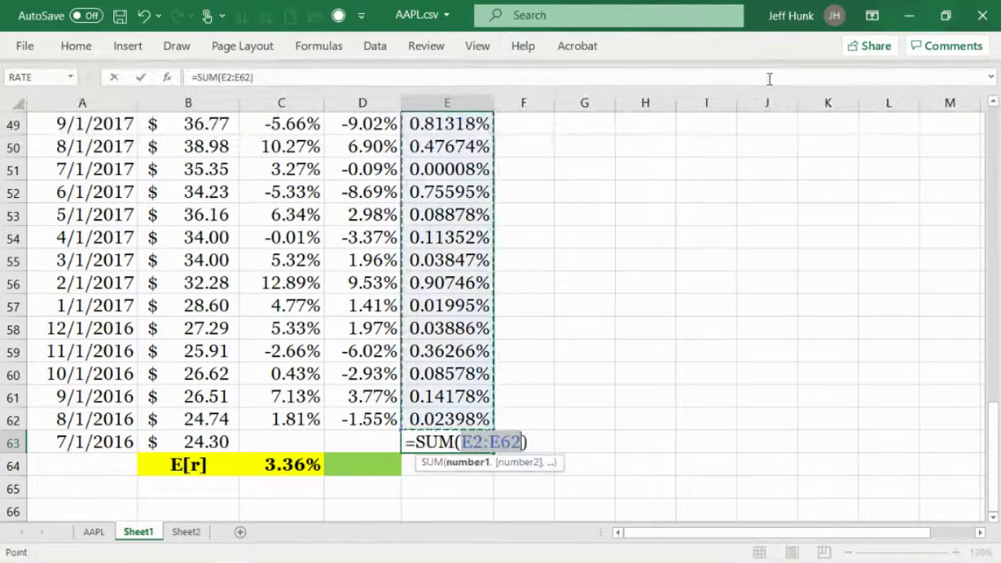
pyautogui.click(141, 77)
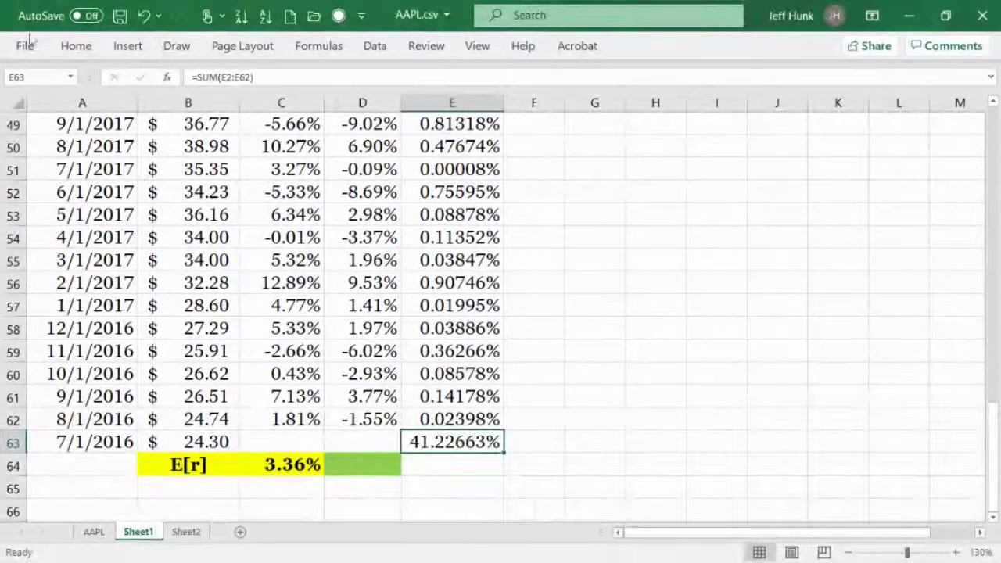
# Make the total in E63 bold and widen column E to fit it
pyautogui.click(76, 47)
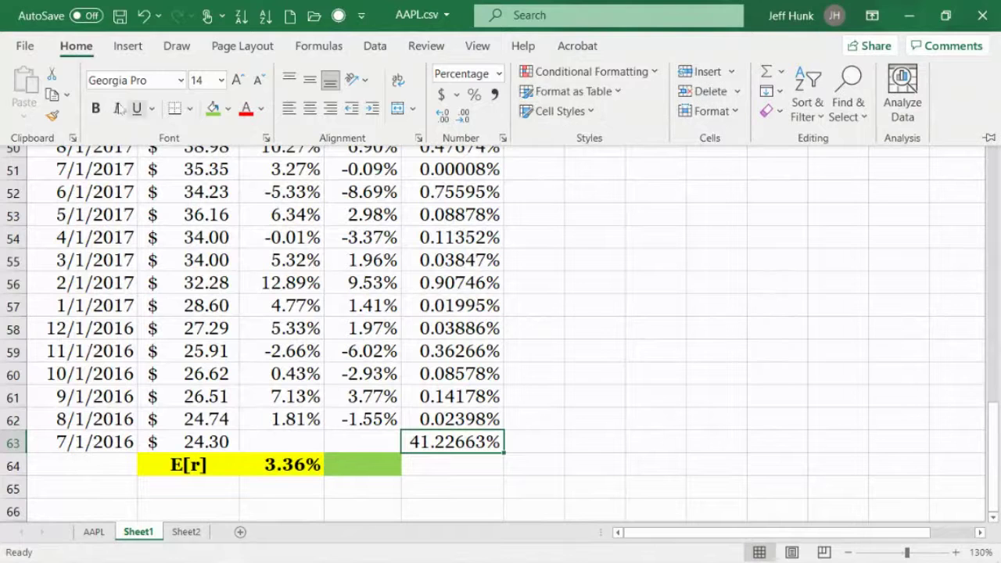
pyautogui.click(96, 108)
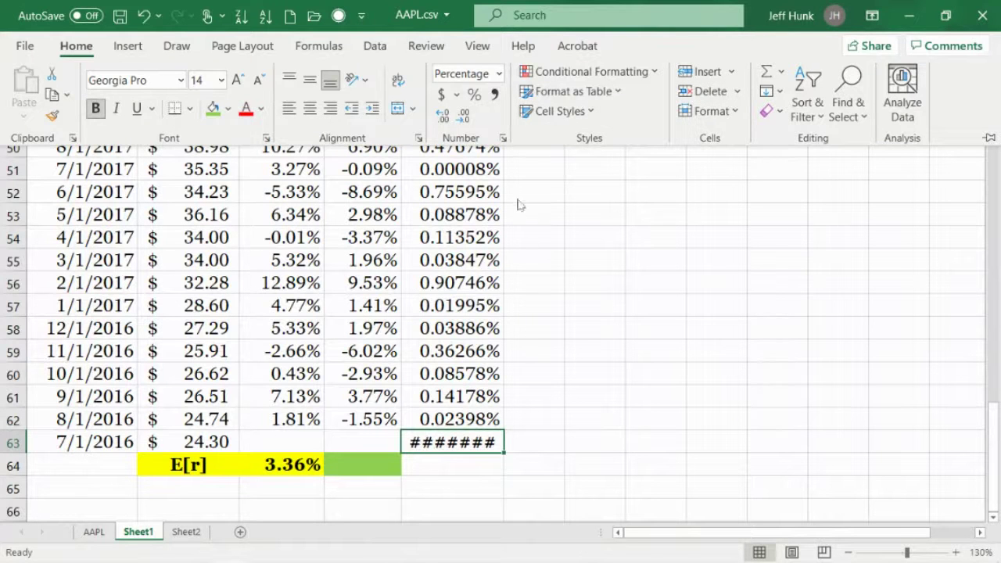
pyautogui.doubleClick(504, 104)
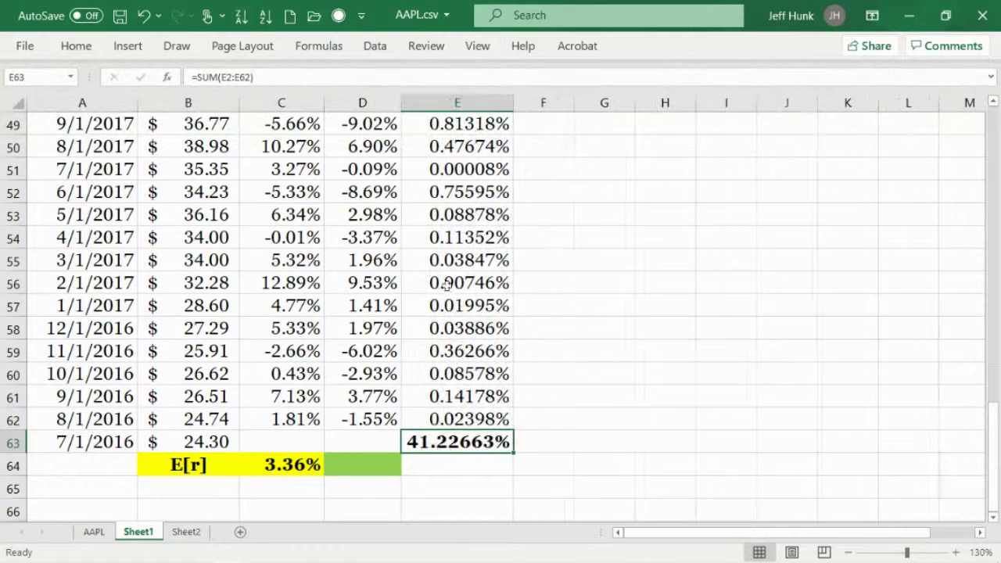
# Enter the label SSQ in D63, beside the sum of squared differences
pyautogui.click(357, 438)
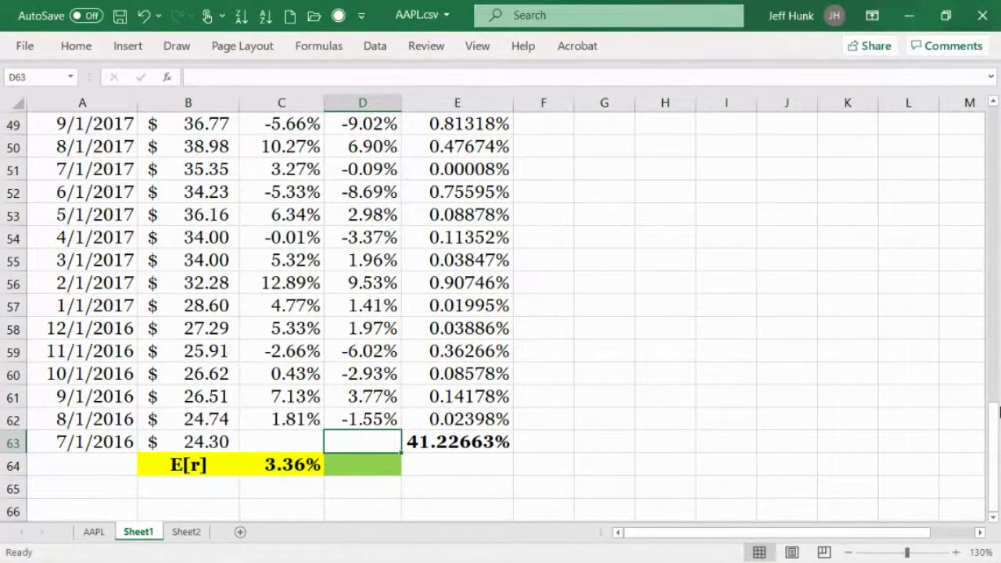
pyautogui.moveTo(997, 413); pyautogui.dragTo(995, 344)
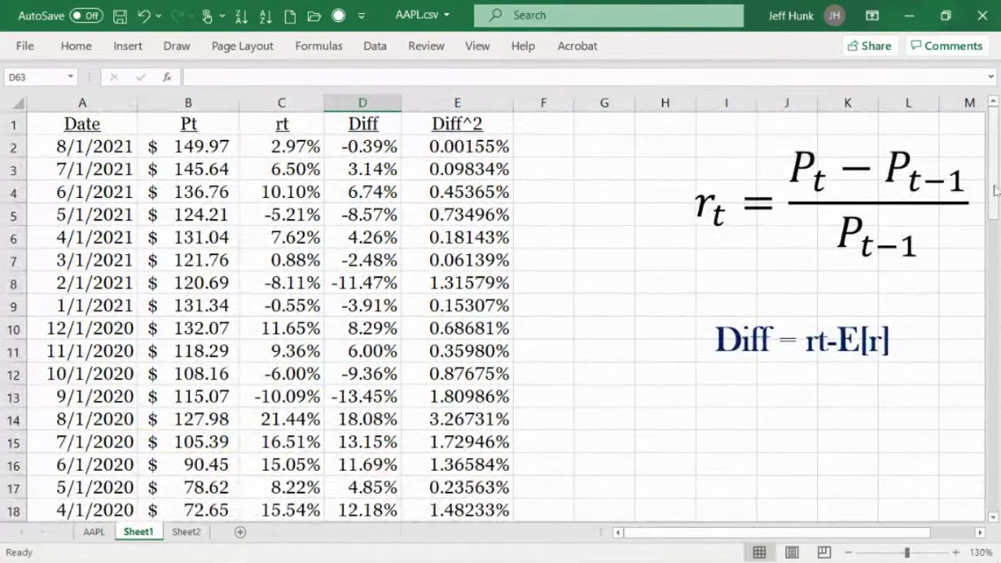
pyautogui.moveTo(995, 190); pyautogui.dragTo(995, 197)
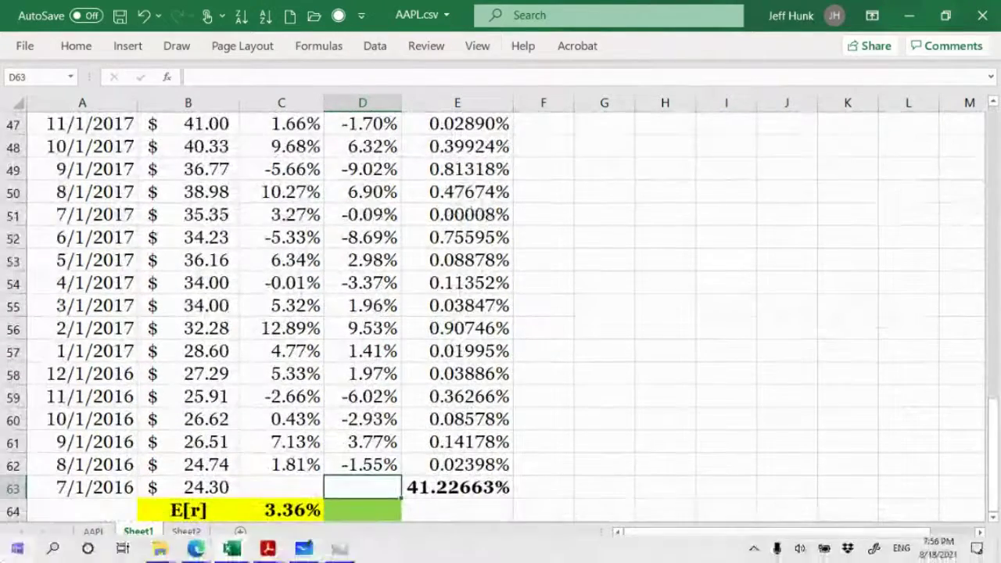
pyautogui.write('SS')
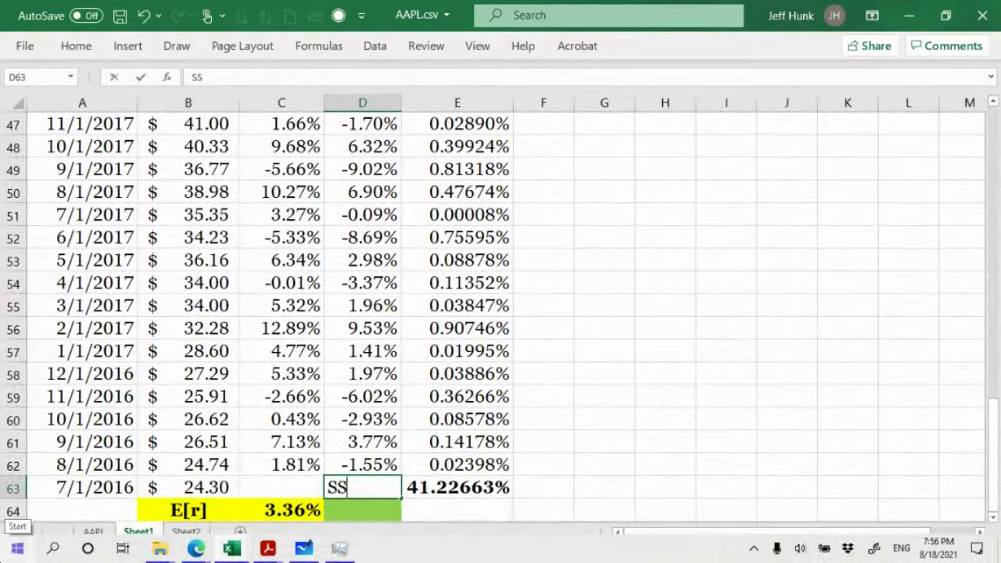
pyautogui.write('Q')
pyautogui.click(583, 465)
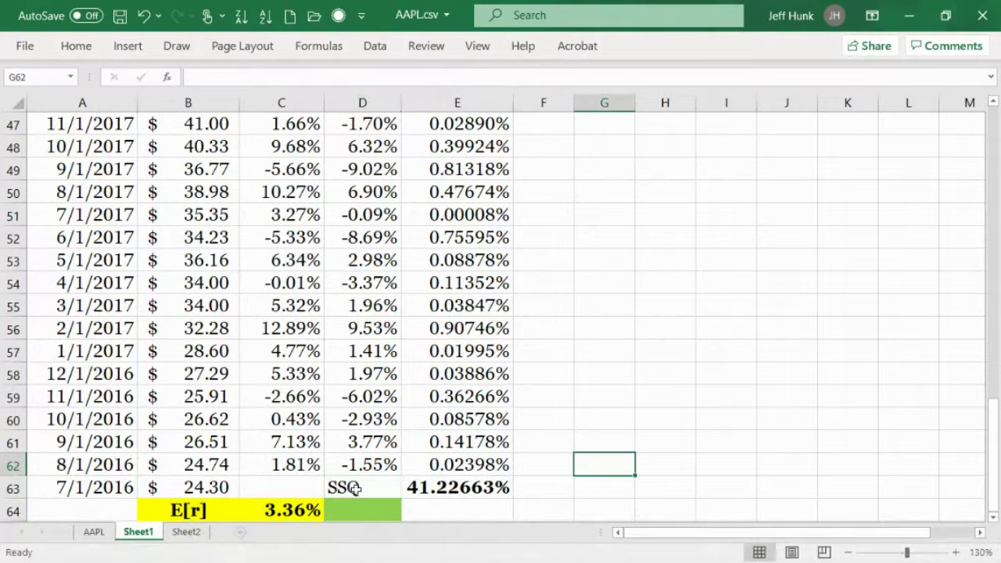
# Make the SSQ label in D63 bold and centre it in its cell
pyautogui.click(353, 488)
pyautogui.click(76, 45)
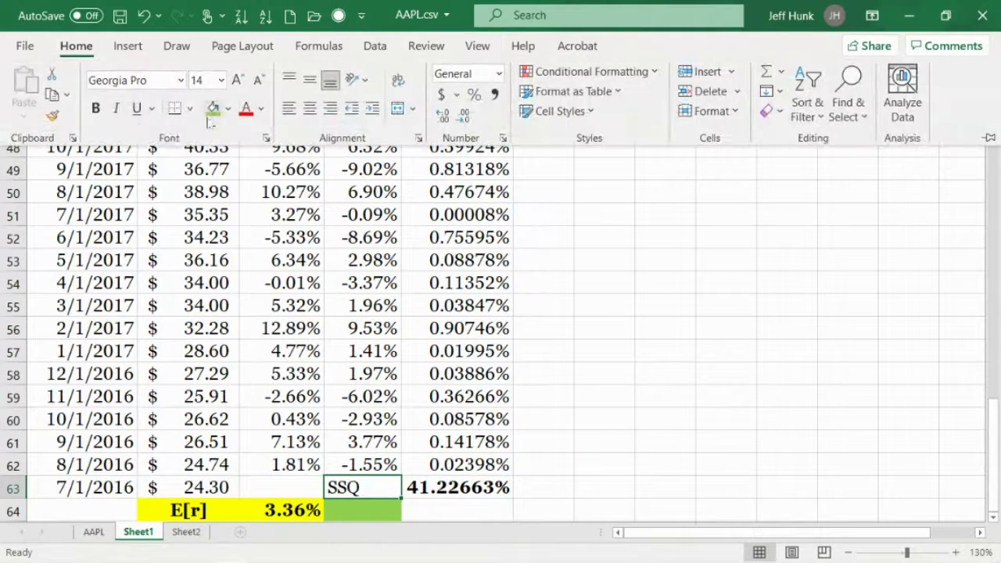
pyautogui.click(96, 108)
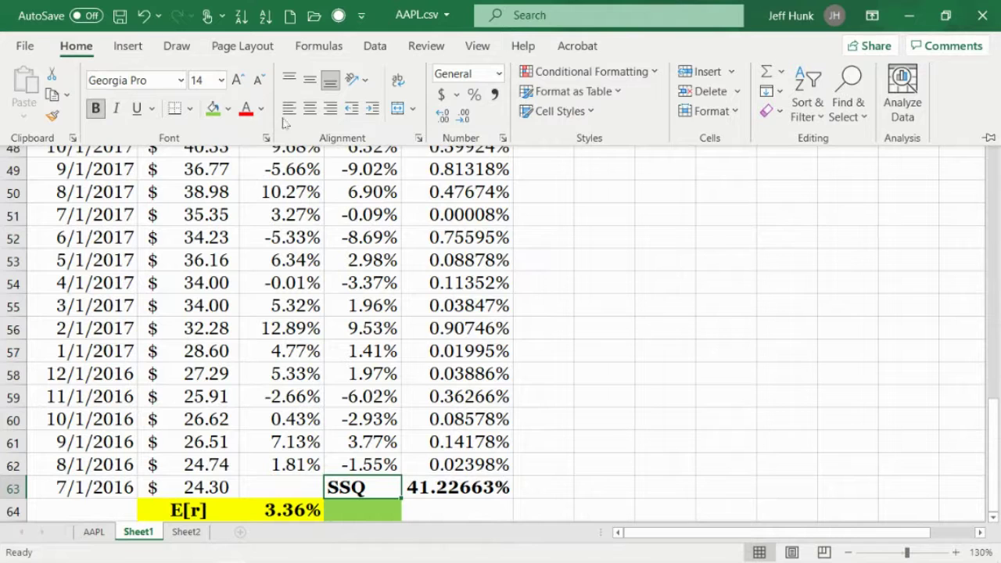
pyautogui.click(311, 109)
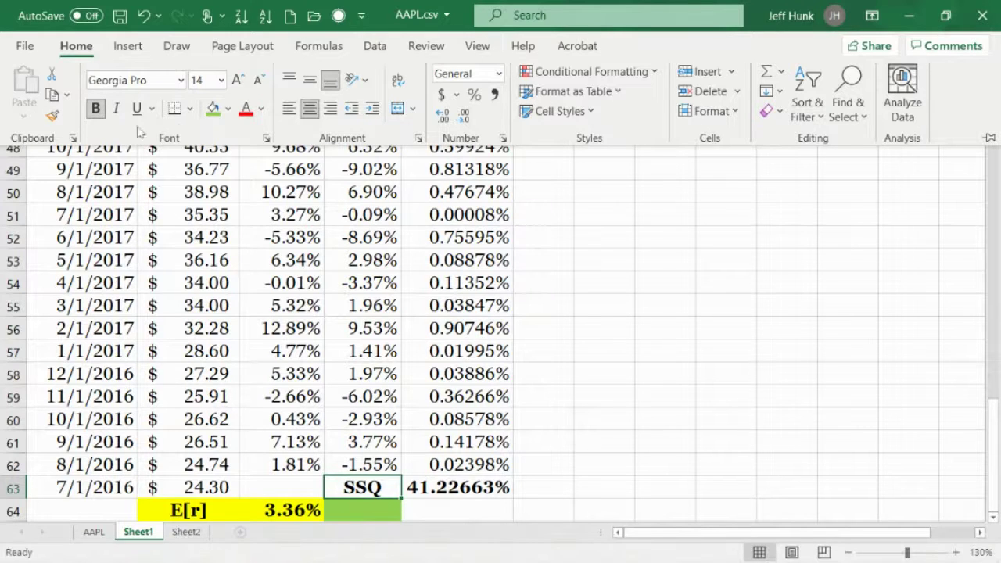
# Fill the SSQ label cell D63 with a custom lighter purple, hex #AC75D5
pyautogui.click(227, 108)
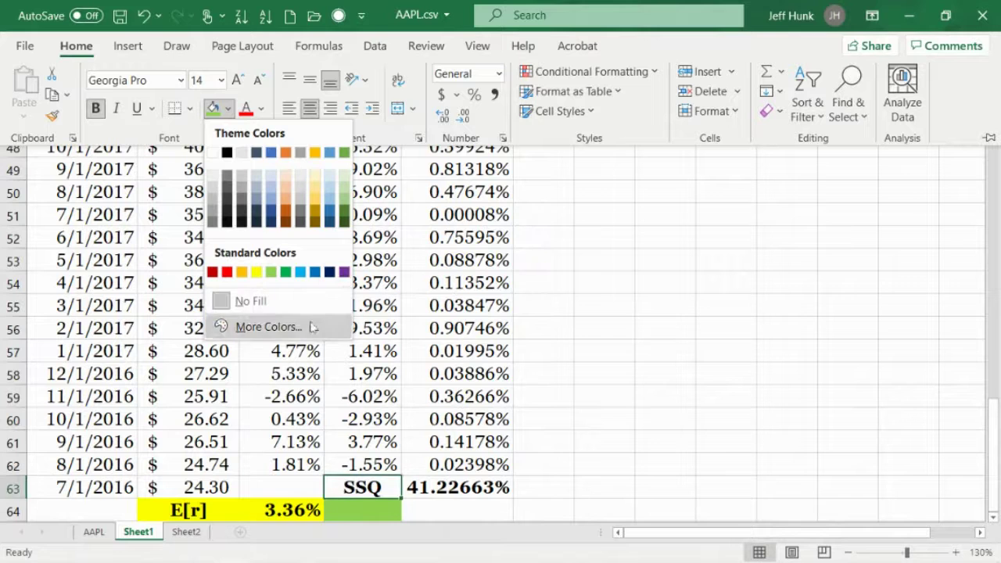
pyautogui.click(344, 272)
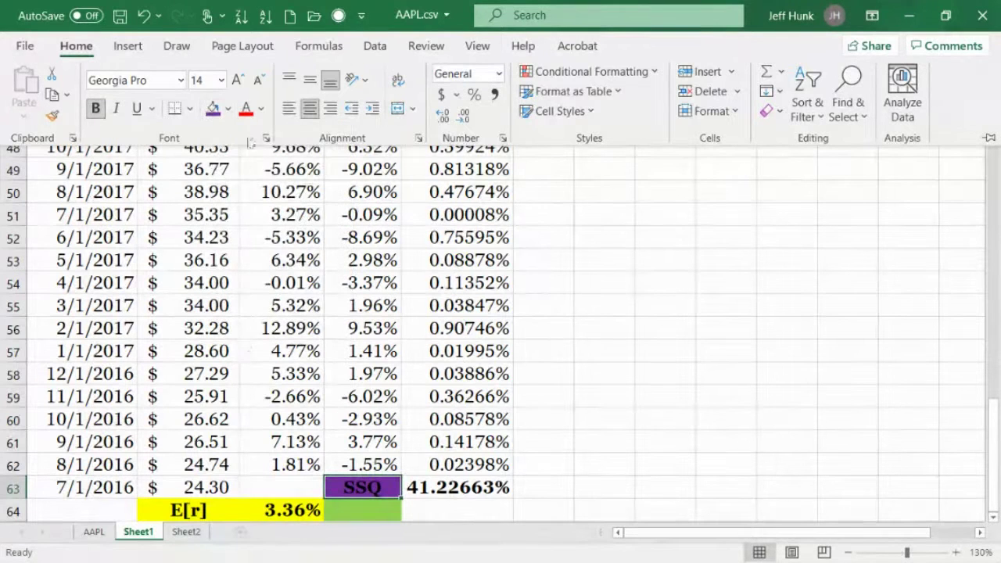
pyautogui.click(227, 108)
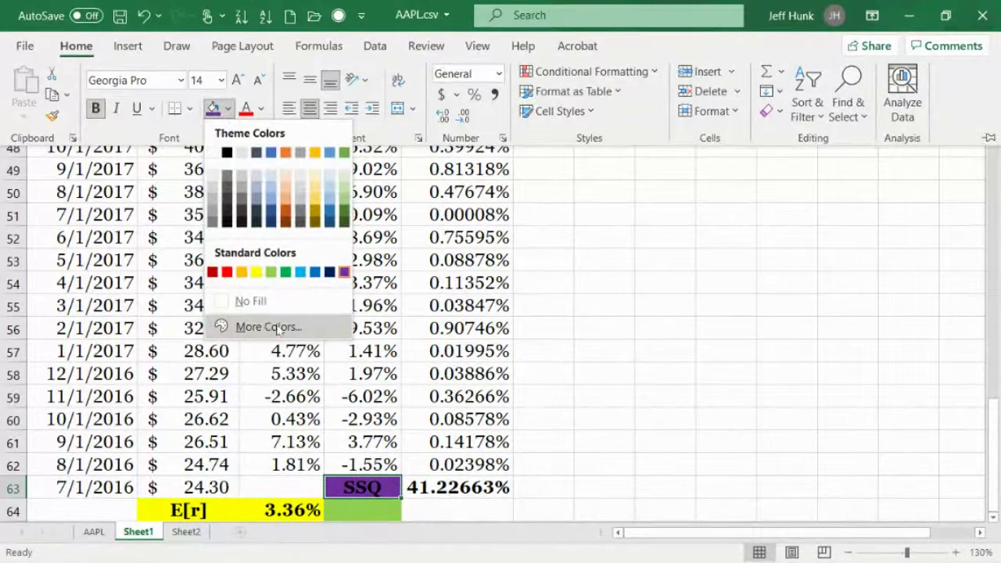
pyautogui.click(269, 327)
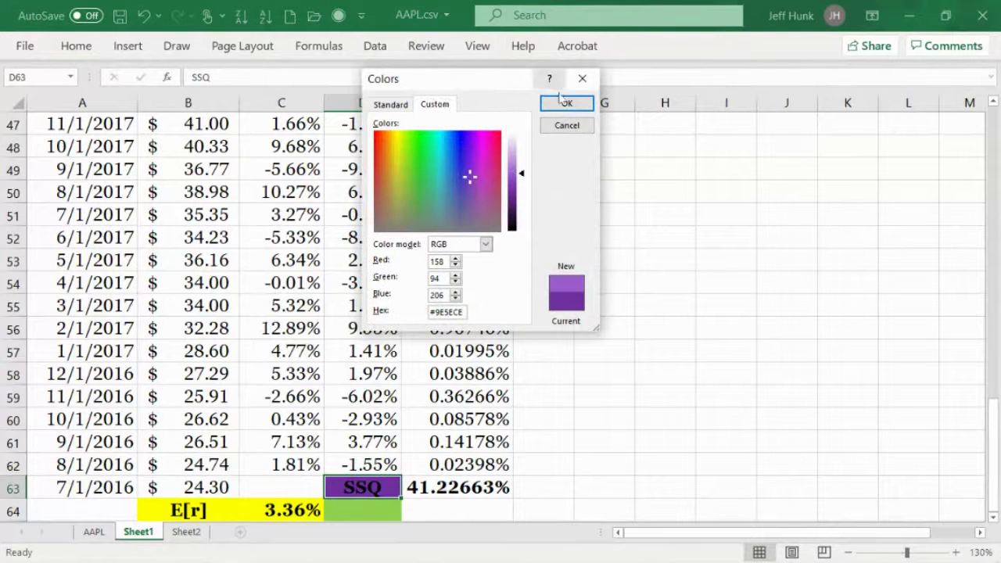
pyautogui.click(516, 162)
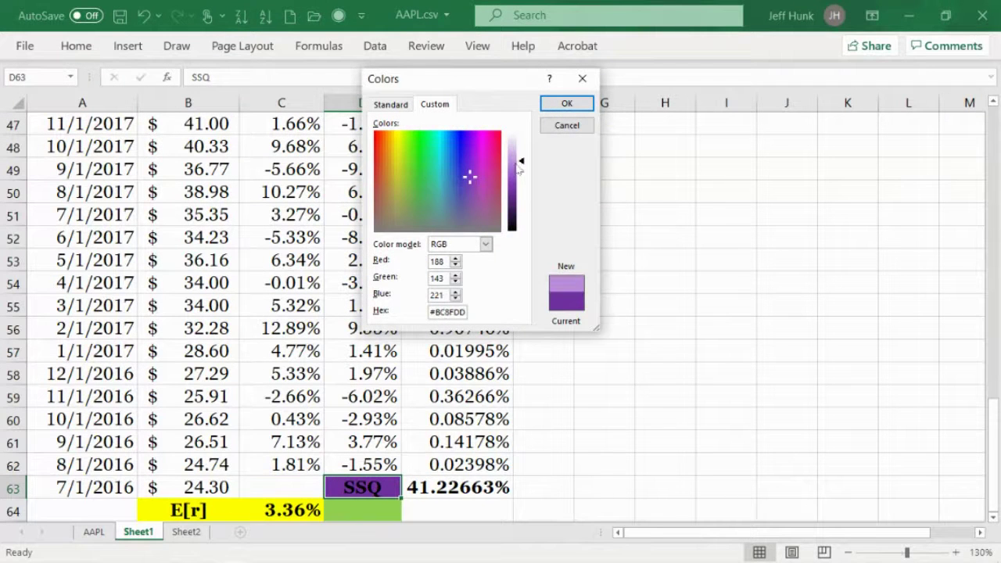
pyautogui.click(521, 167)
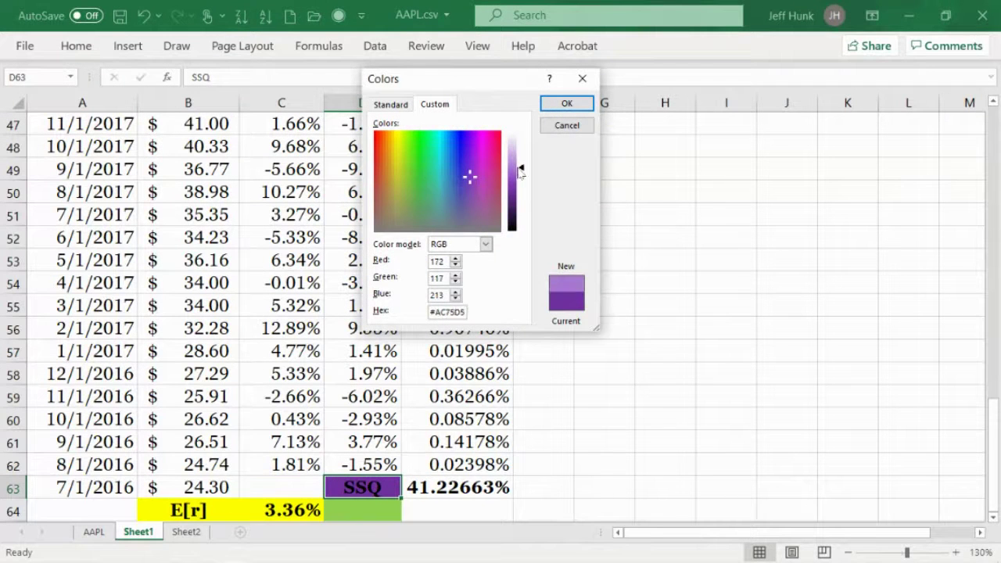
pyautogui.click(565, 104)
pyautogui.click(626, 404)
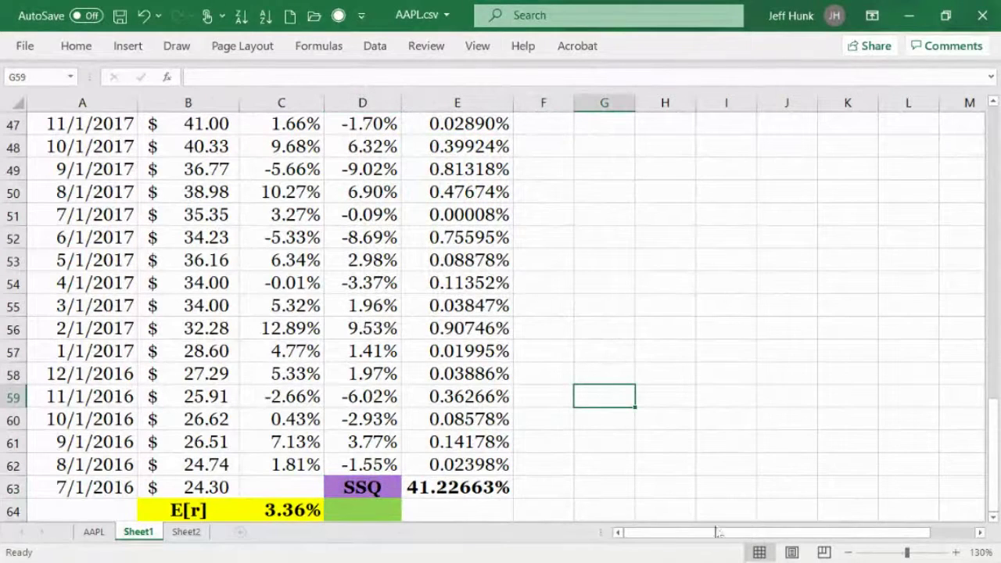
# Begin a formula in E64 that divides the SSQ total in E63 by a COUNT function
pyautogui.moveTo(993, 449); pyautogui.dragTo(999, 168)
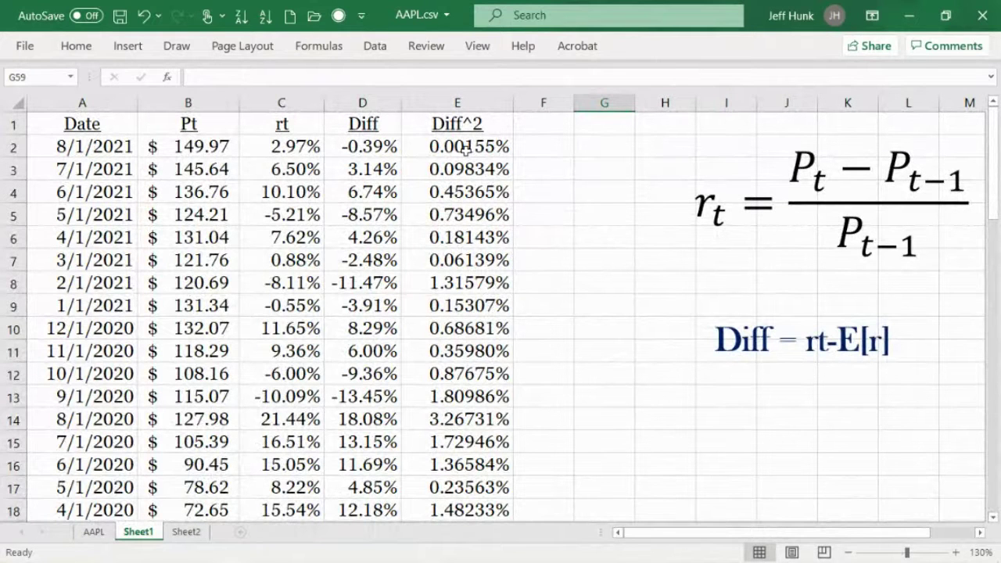
pyautogui.moveTo(994, 168); pyautogui.dragTo(999, 483)
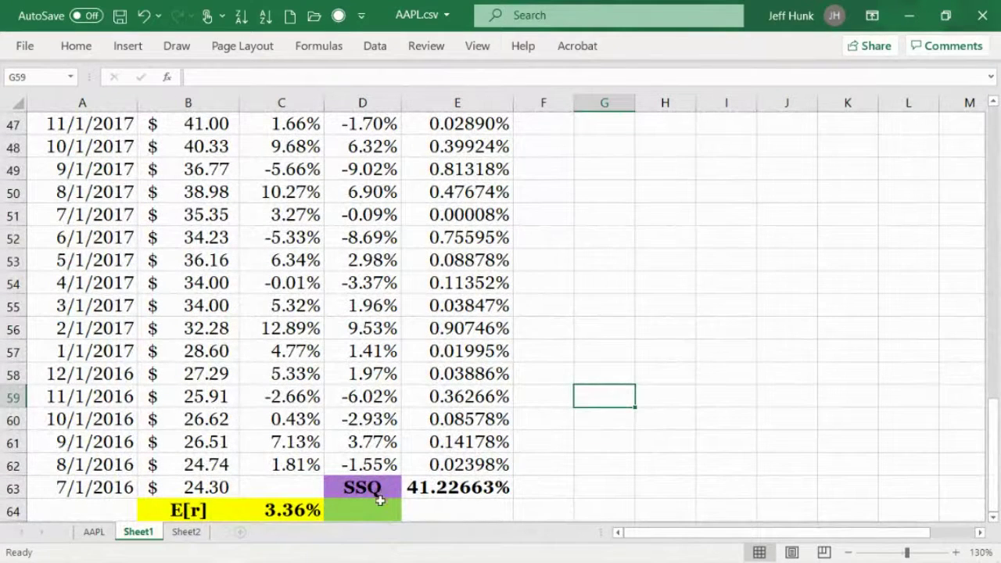
pyautogui.click(492, 511)
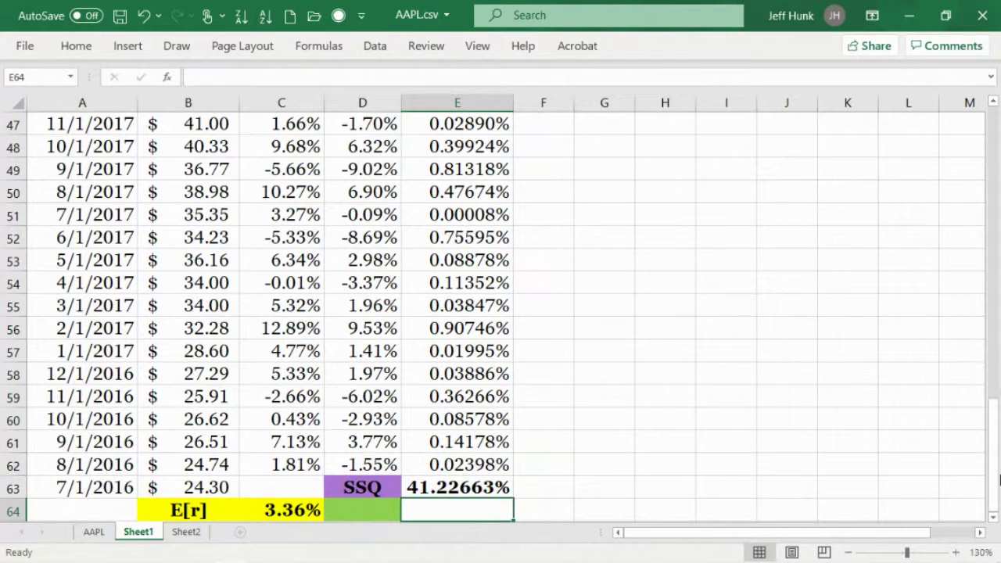
pyautogui.scroll(-1, 996, 526)
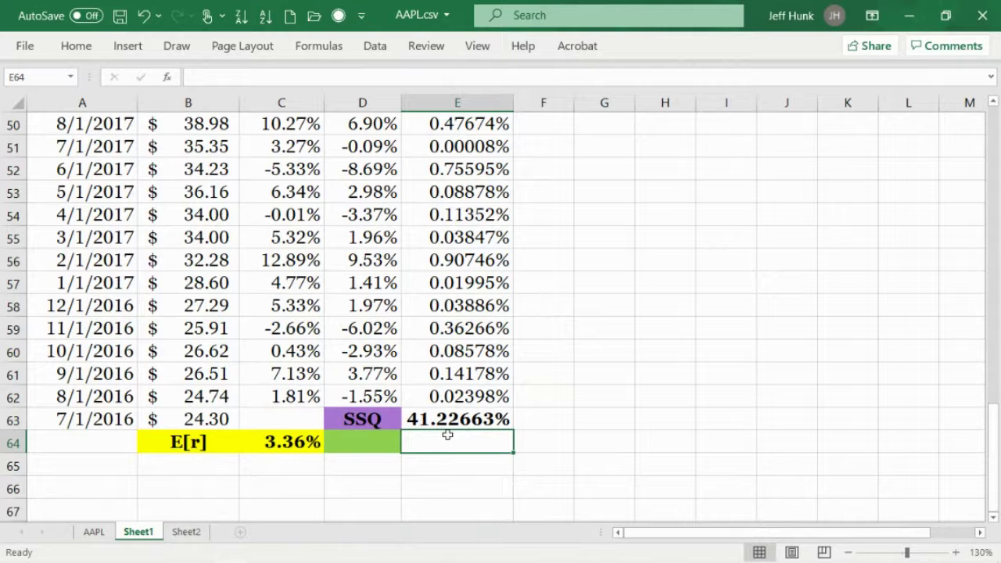
pyautogui.write('=')
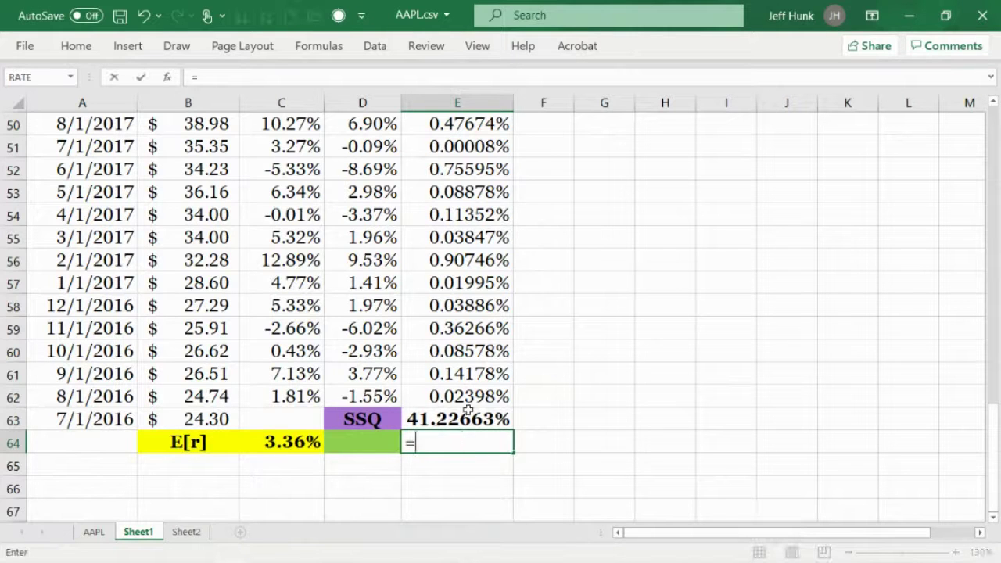
pyautogui.click(467, 419)
pyautogui.write('/')
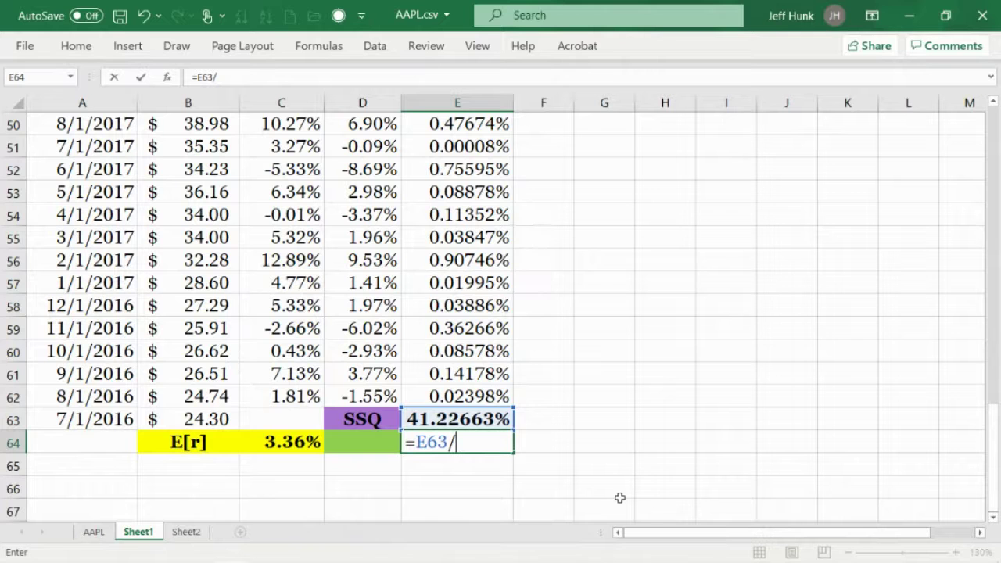
pyautogui.write('coun')
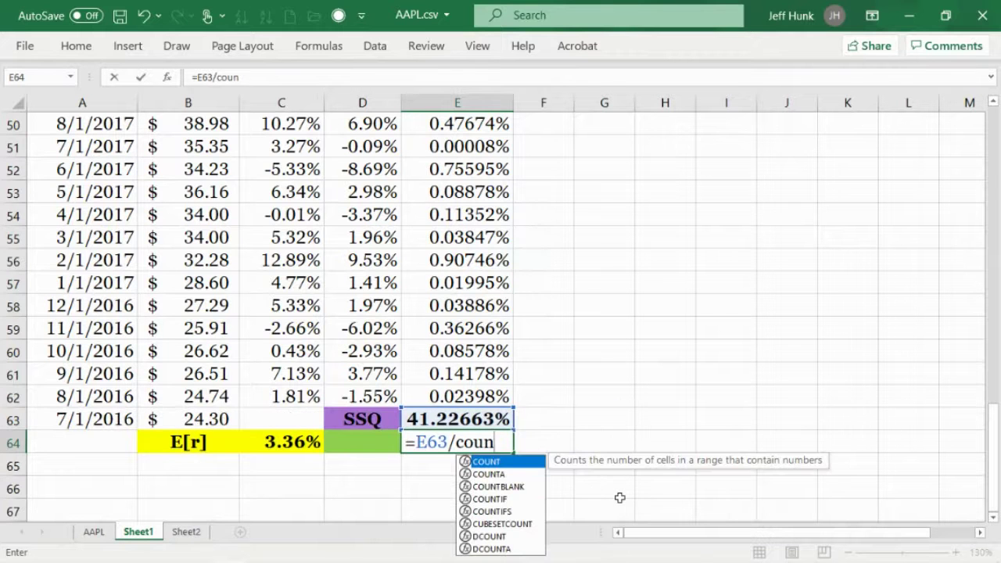
pyautogui.write('t(')
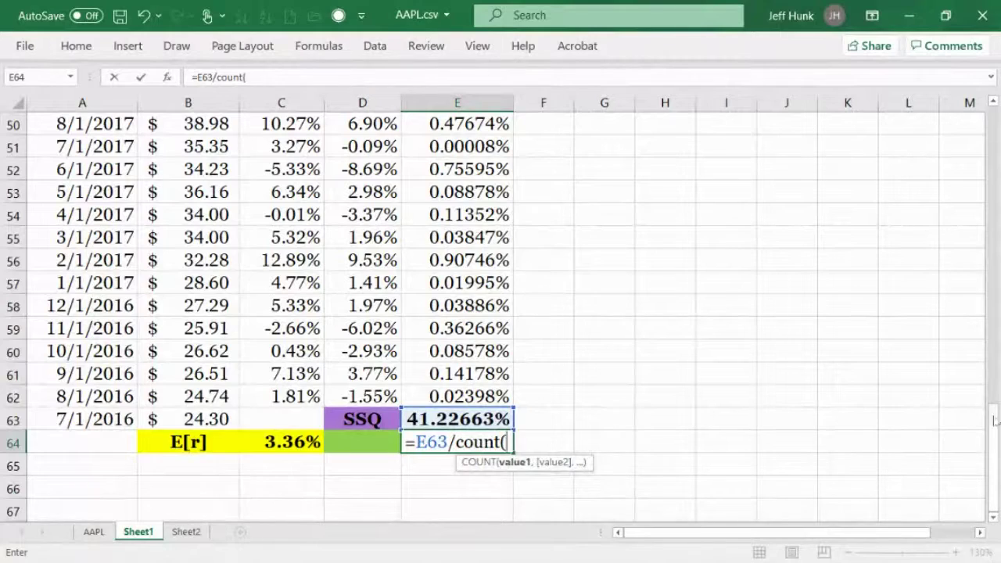
# Give COUNT the squared differences E2:E62 as its range and append -1 to the formula
pyautogui.moveTo(994, 421)
pyautogui.mouseDown()
pyautogui.moveTo(998, 113)
pyautogui.moveTo(999, 426)
pyautogui.mouseUp()
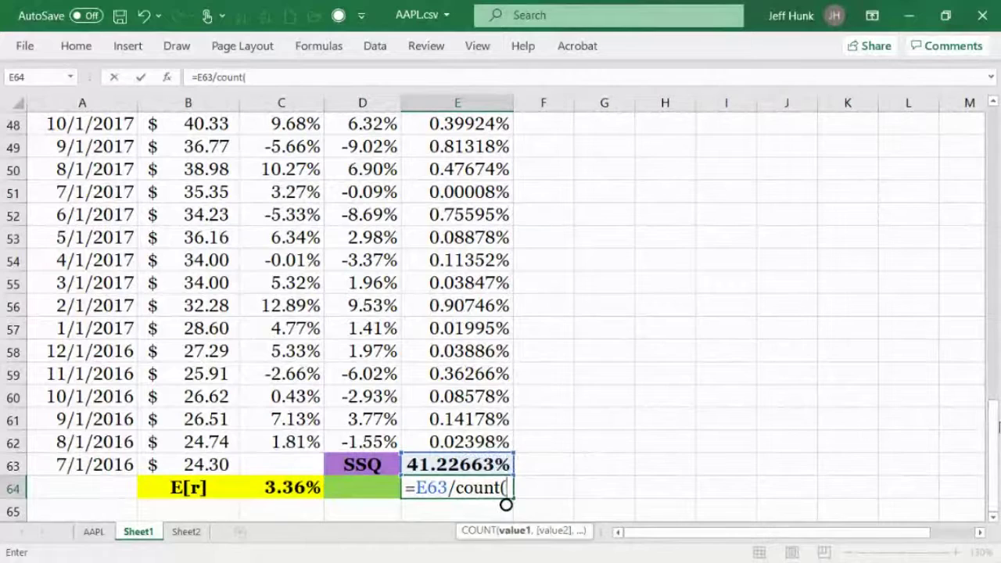
pyautogui.moveTo(496, 442); pyautogui.dragTo(489, 146)
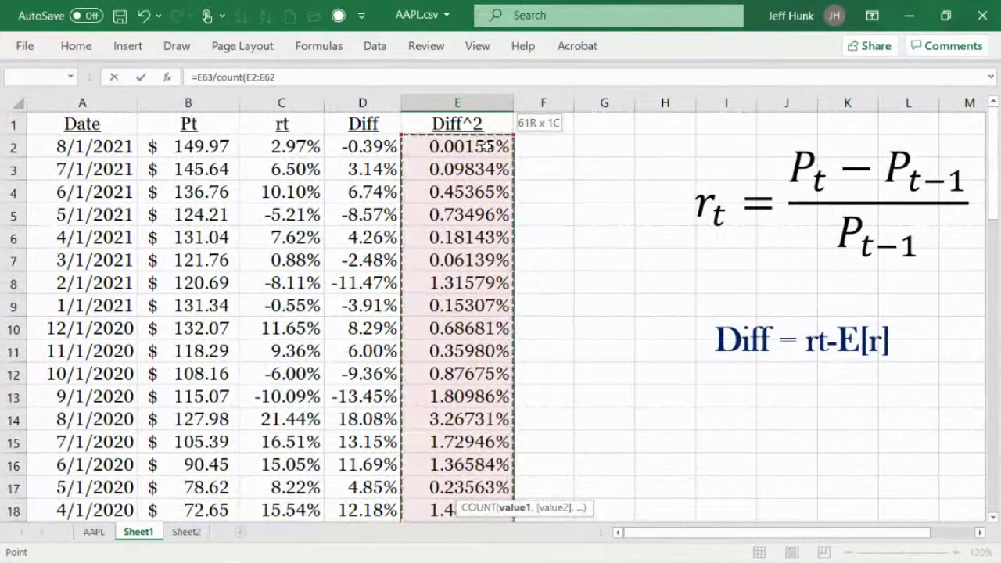
pyautogui.moveTo(485, 146); pyautogui.dragTo(485, 145)
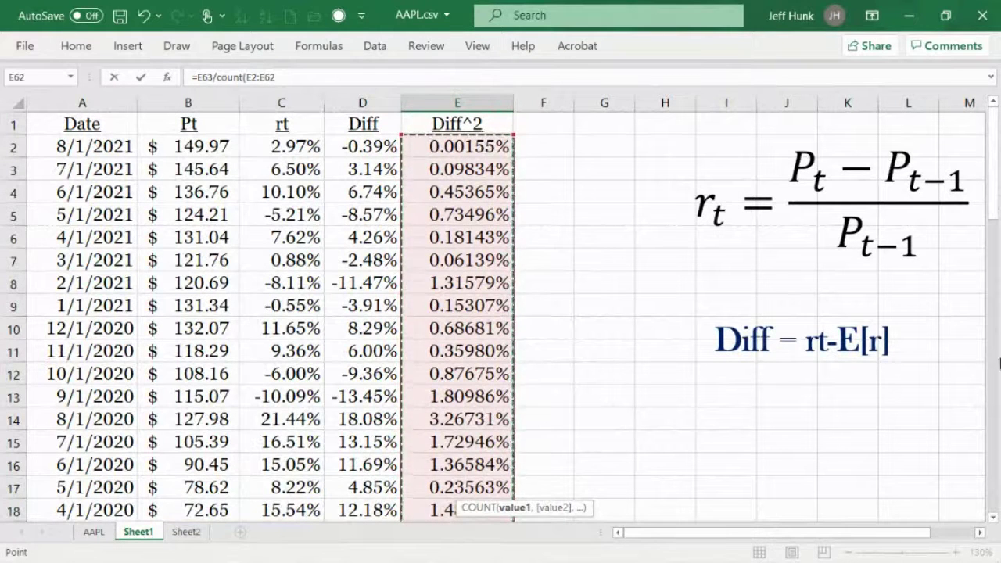
pyautogui.moveTo(992, 173); pyautogui.dragTo(992, 329)
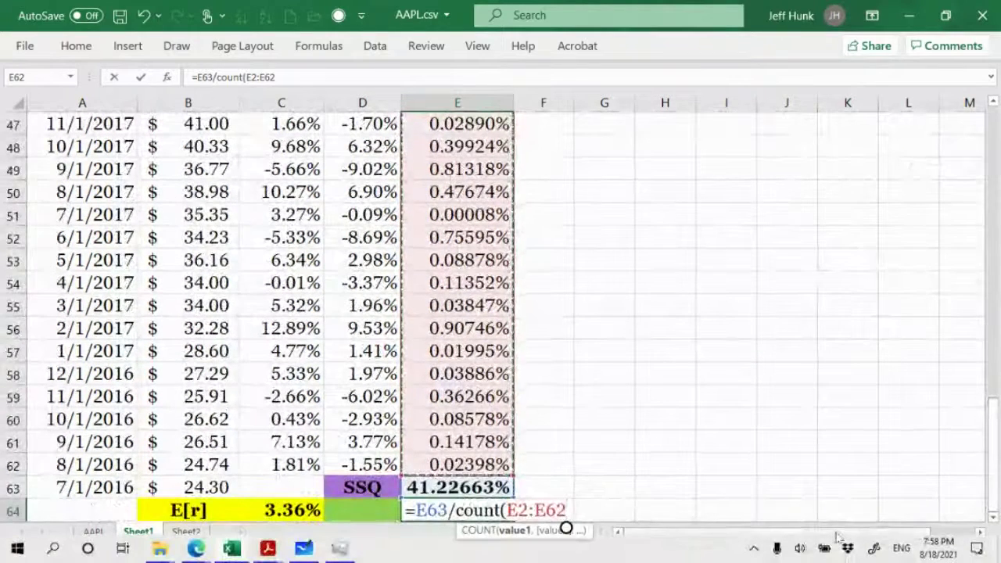
pyautogui.write(')')
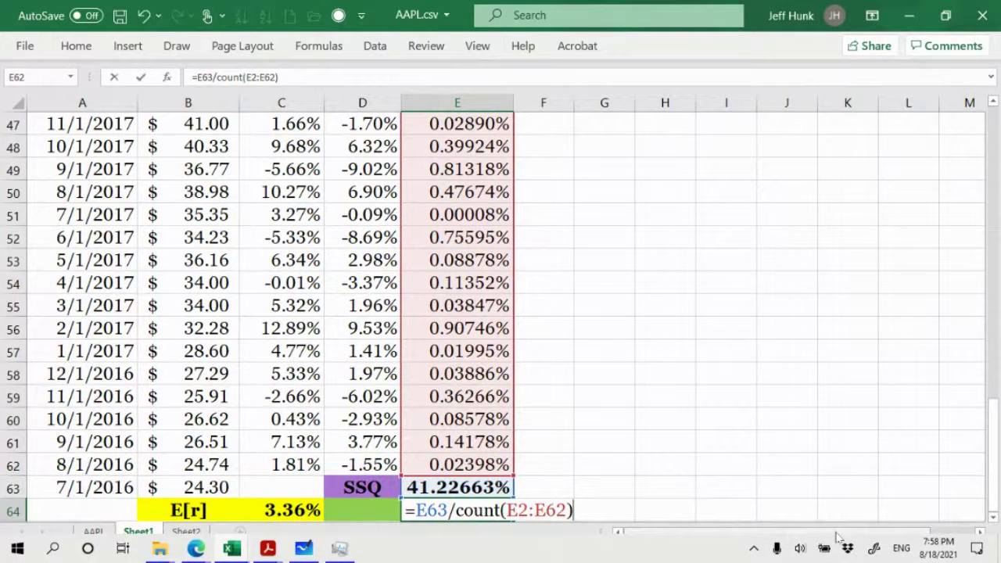
pyautogui.write('-1')
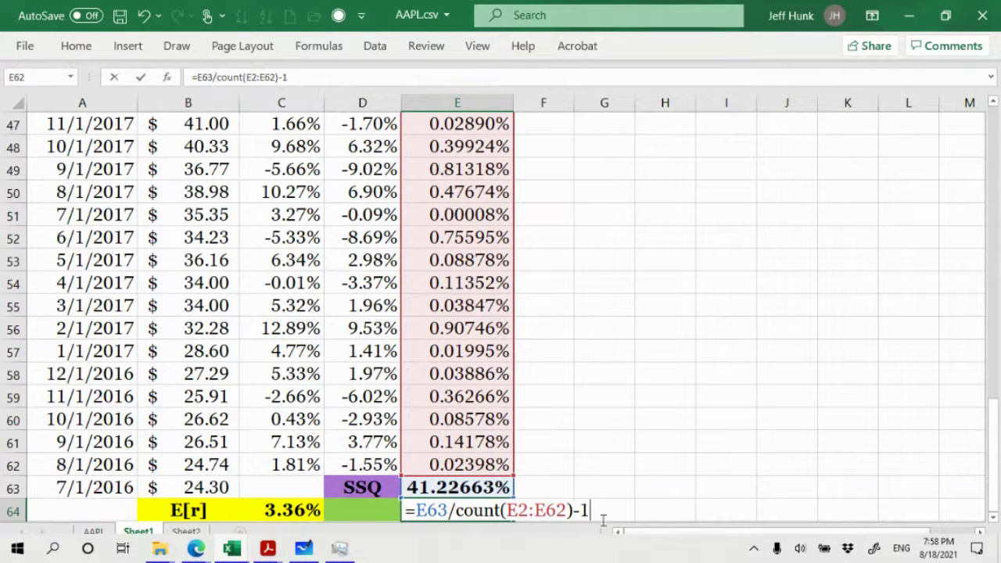
pyautogui.click(992, 517)
pyautogui.click(993, 517)
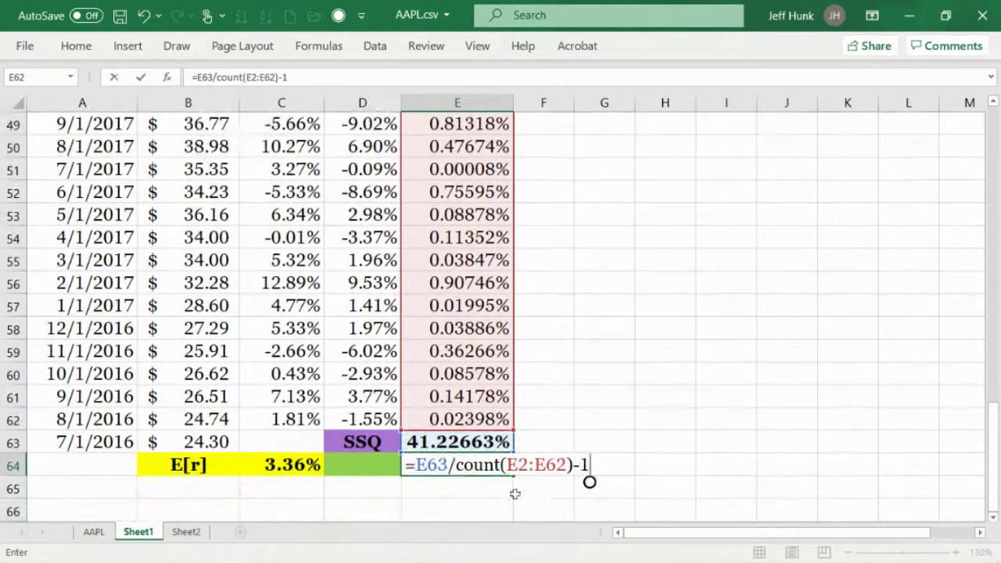
# Enclose the divisor in parentheses so E64 reads =E63/(COUNT(E2:E62)-1), and commit the formula
pyautogui.press('F2')
pyautogui.press('Left')
pyautogui.press('Left')
pyautogui.press('Left')
pyautogui.press('Left')
pyautogui.press('Left')
pyautogui.press('Left')
pyautogui.press('Left')
pyautogui.press('Left')
pyautogui.press('Left')
pyautogui.press('Left')
pyautogui.press('Left')
pyautogui.press('Left')
pyautogui.press('Left')
pyautogui.press('Left')
pyautogui.press('Left')
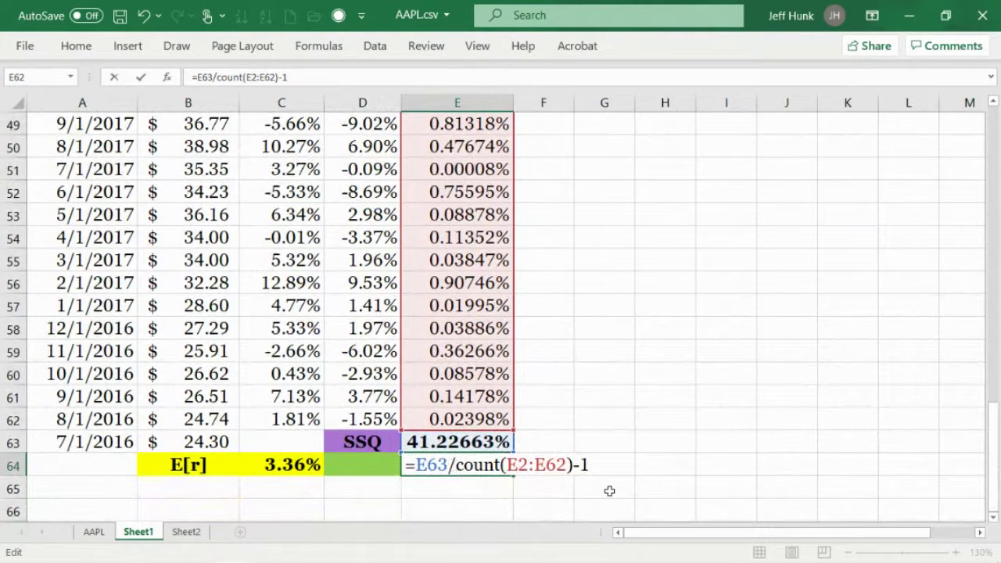
pyautogui.write('(')
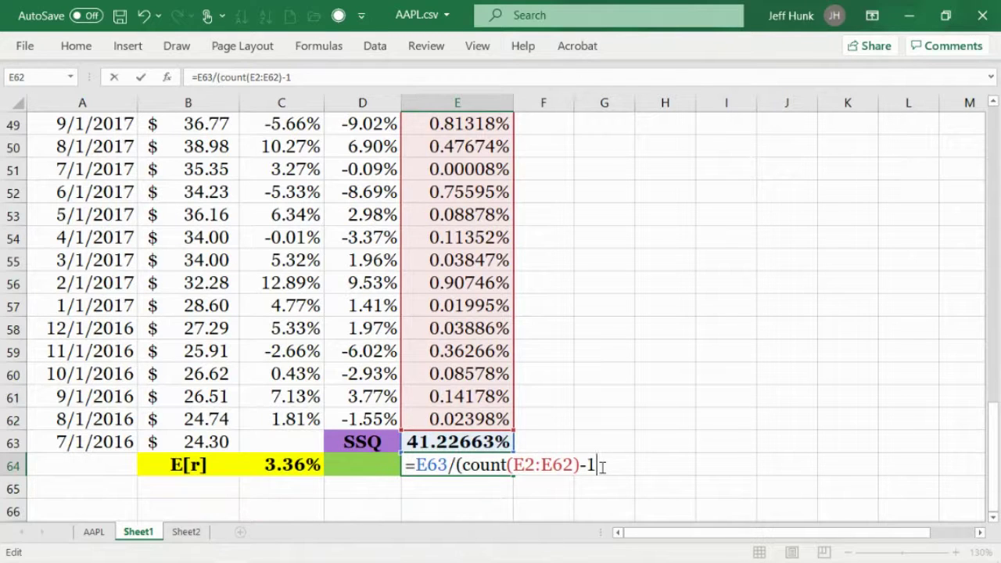
pyautogui.write(')')
pyautogui.click(138, 78)
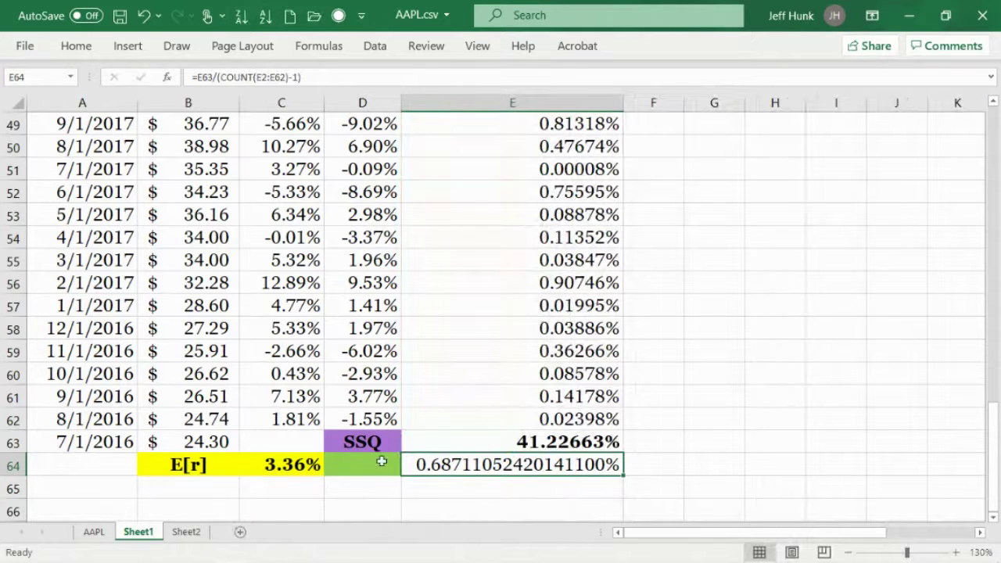
# Make the result in E64 bold and reduce it to three decimal places
pyautogui.click(76, 46)
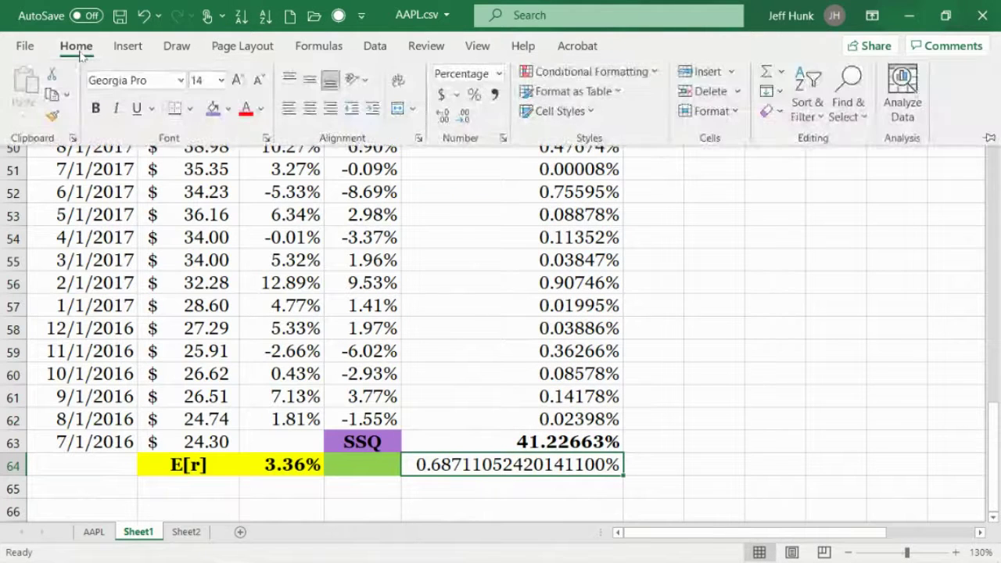
pyautogui.click(96, 108)
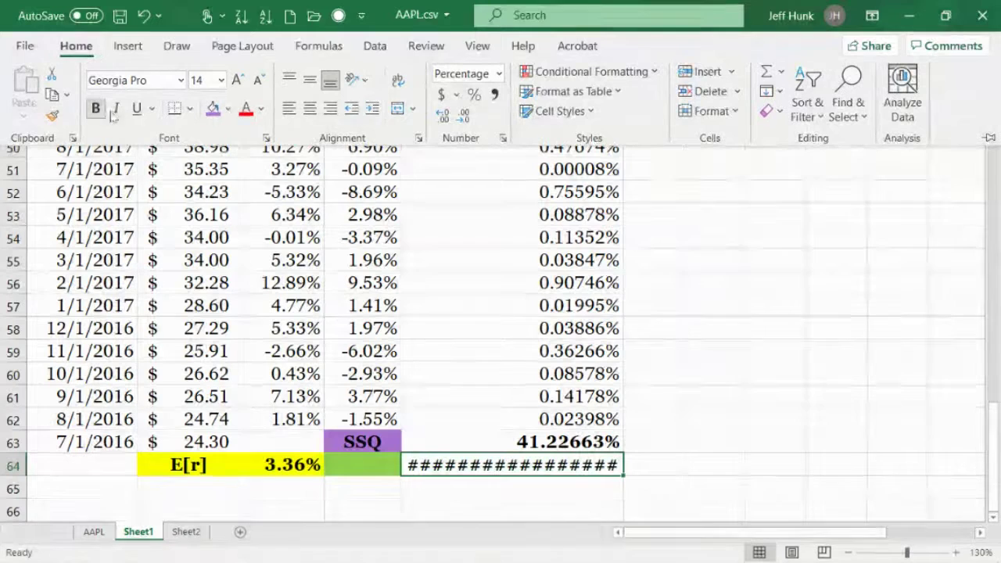
pyautogui.click(464, 118)
pyautogui.click(463, 117)
pyautogui.click(464, 117)
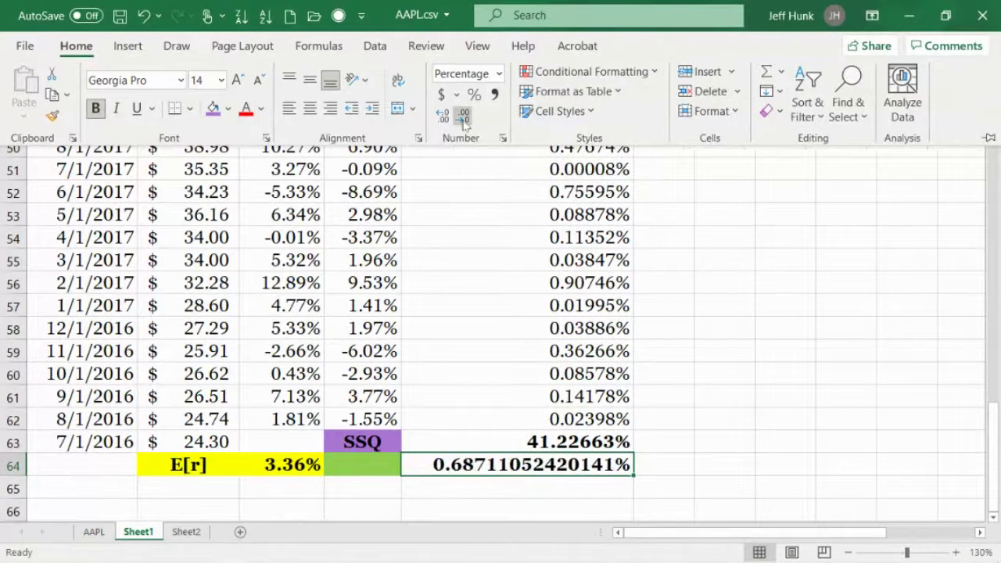
pyautogui.click(463, 118)
pyautogui.click(464, 118)
pyautogui.click(464, 117)
pyautogui.click(463, 117)
pyautogui.click(464, 118)
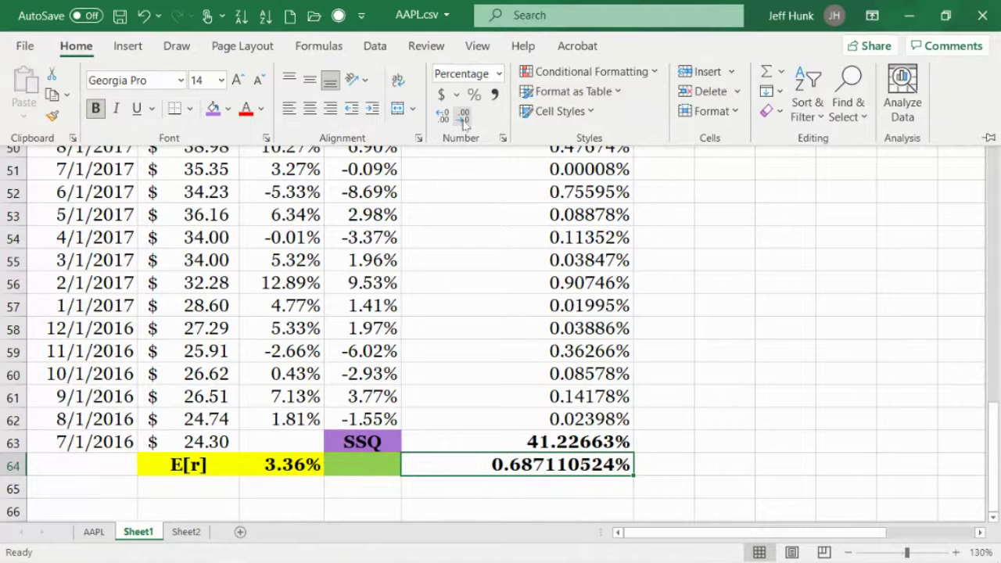
pyautogui.click(464, 117)
pyautogui.click(464, 117)
pyautogui.click(464, 118)
pyautogui.click(464, 117)
pyautogui.click(464, 118)
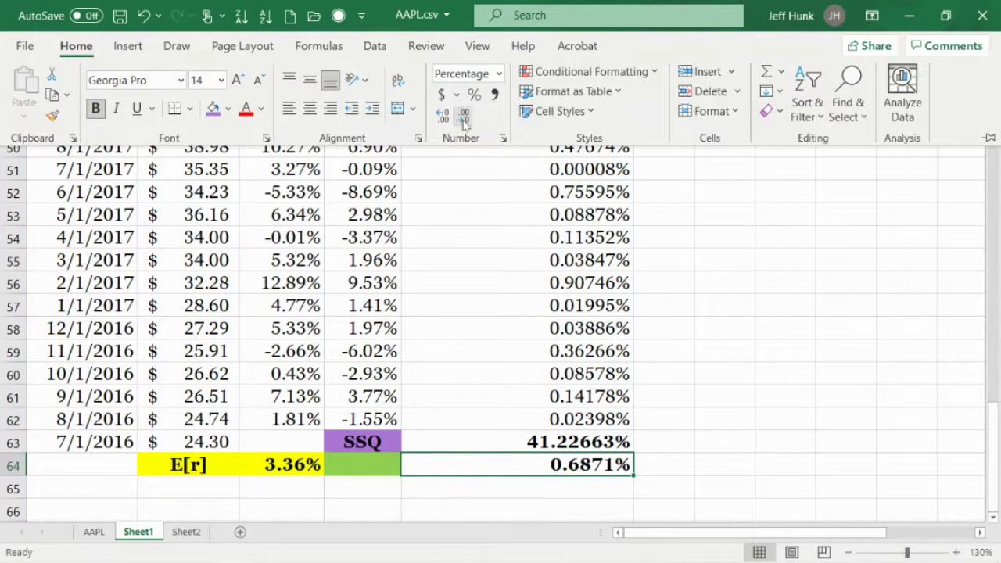
pyautogui.click(464, 118)
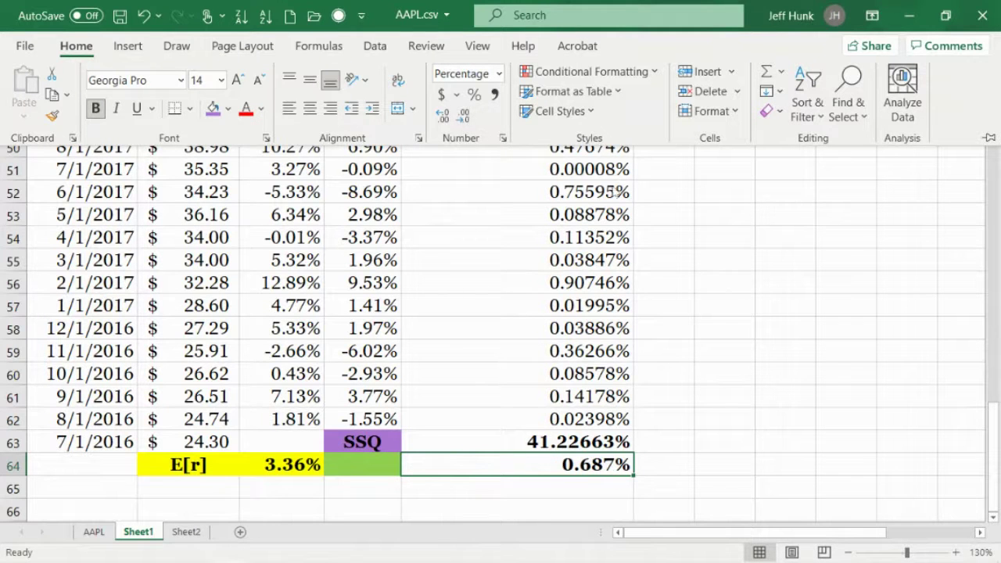
pyautogui.click(640, 172)
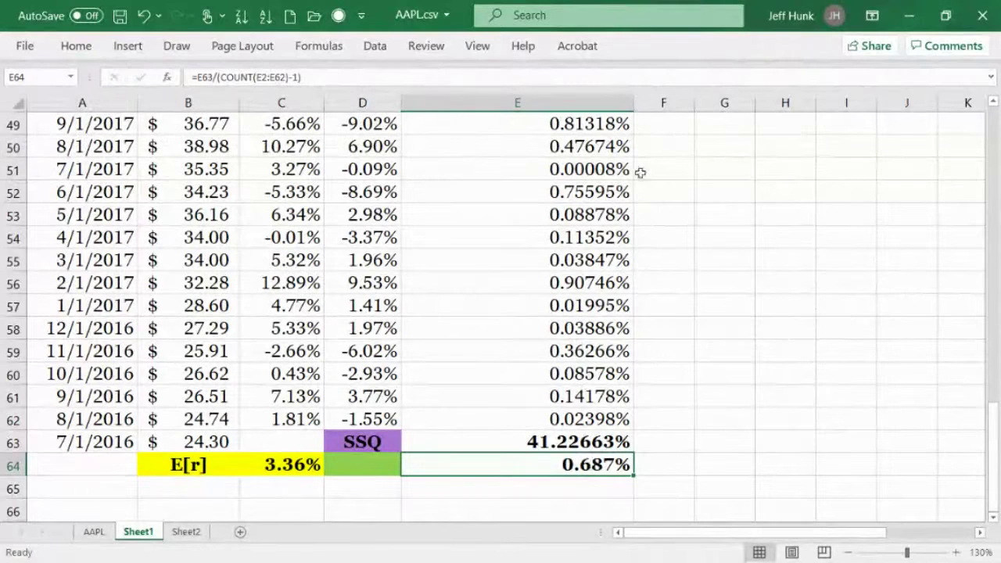
# Format the SSQ total in E63 to three decimal places and fit column E's width to its contents
pyautogui.click(586, 446)
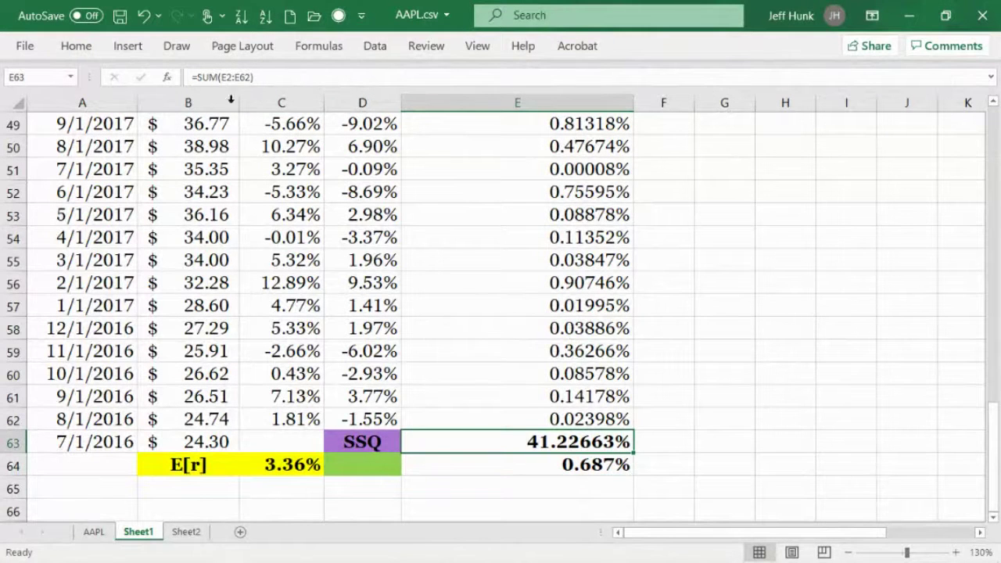
pyautogui.click(76, 49)
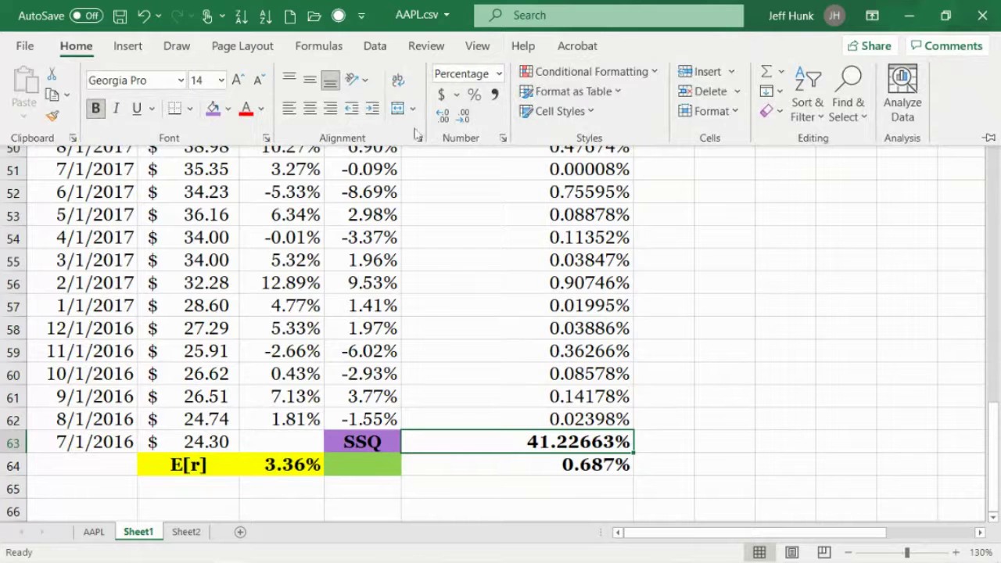
pyautogui.click(463, 115)
pyautogui.click(463, 115)
pyautogui.click(463, 116)
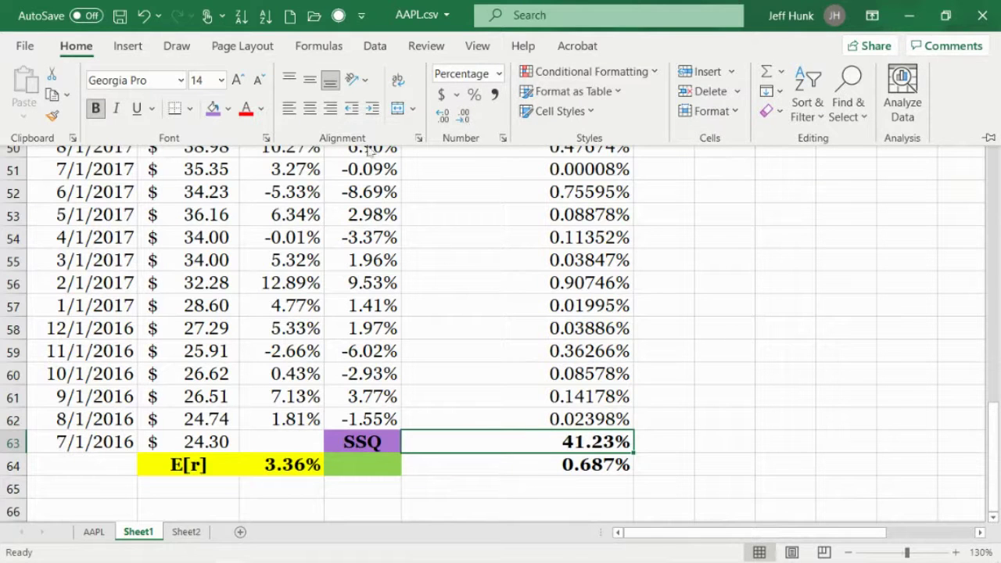
pyautogui.click(443, 116)
pyautogui.hotkey('ctrl', 'F1')
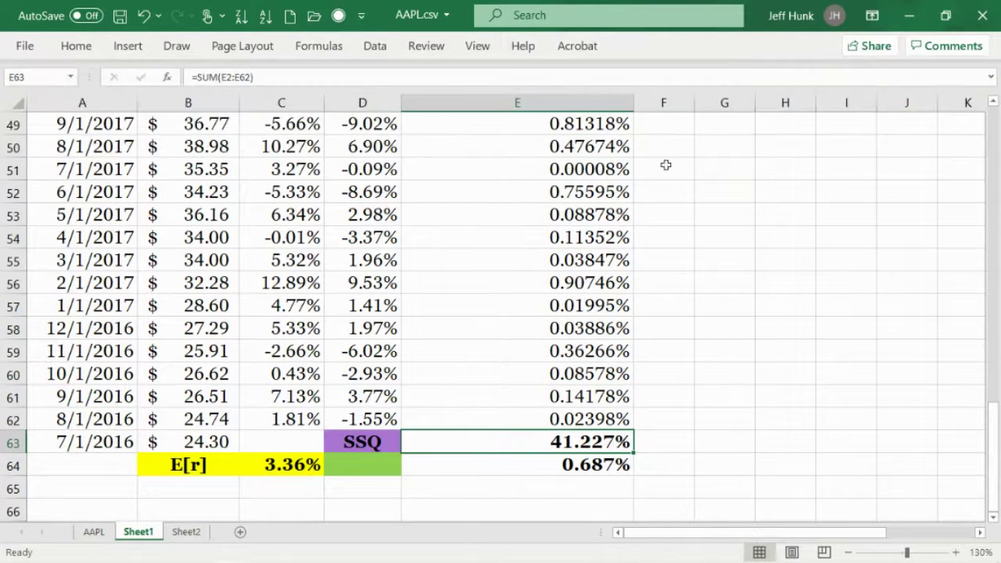
pyautogui.doubleClick(636, 102)
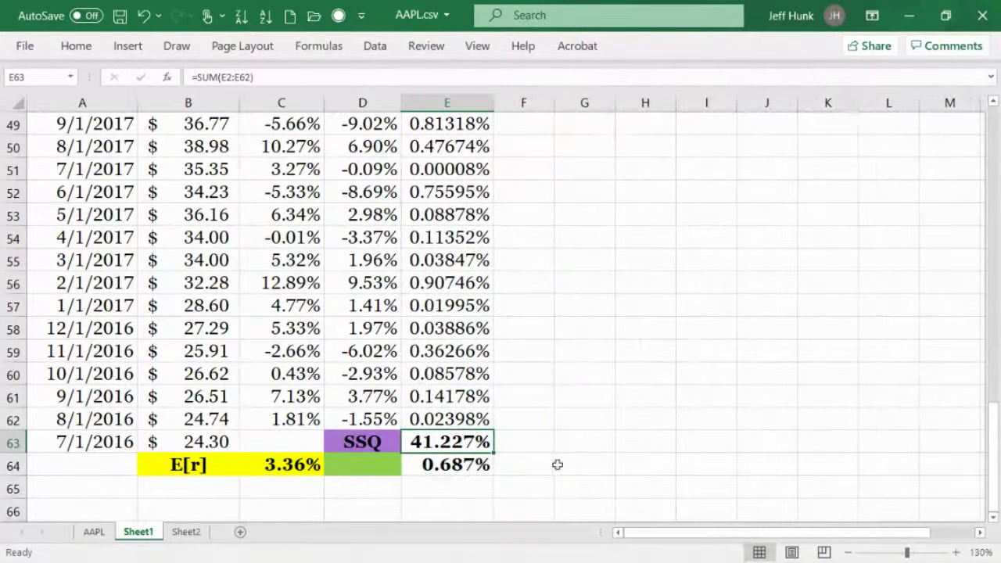
# Fill E63 and E64 with the same lighter purple used for the SSQ label
pyautogui.click(75, 46)
pyautogui.click(212, 110)
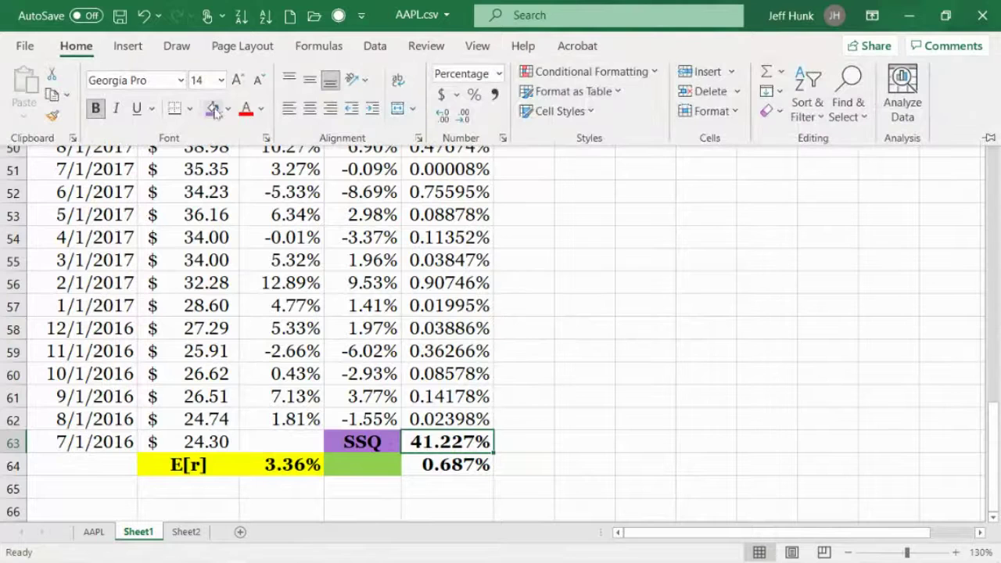
pyautogui.click(457, 467)
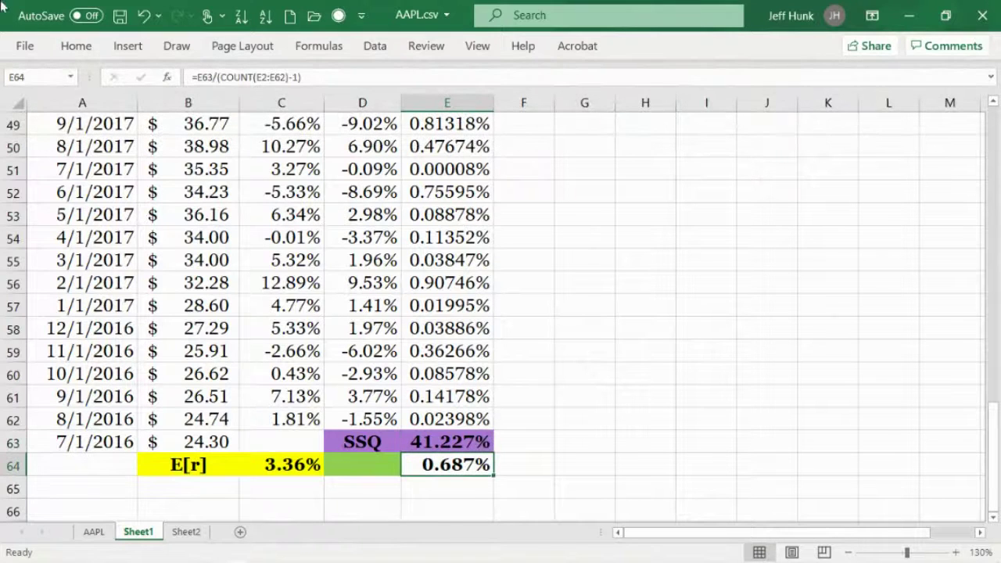
pyautogui.click(75, 46)
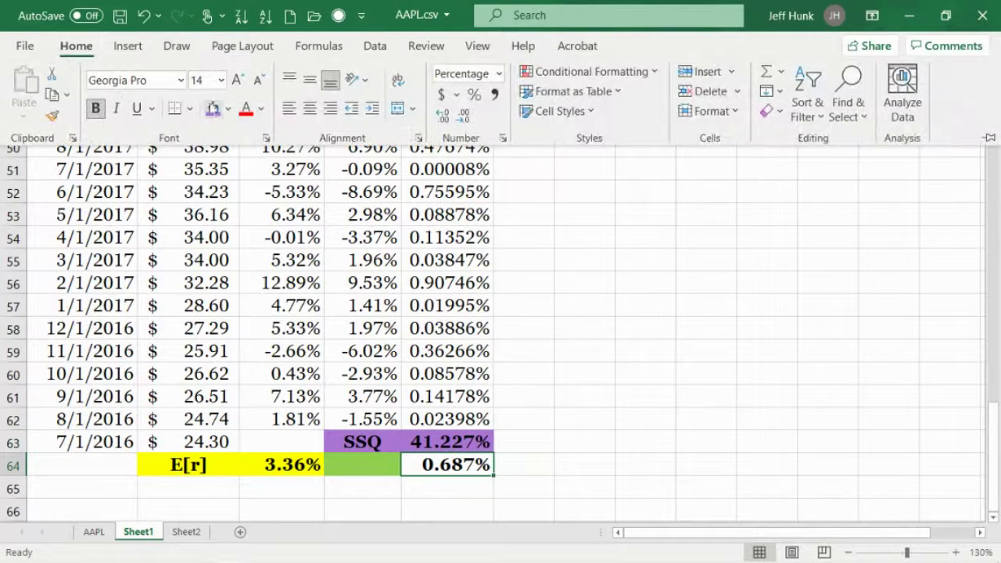
pyautogui.click(213, 109)
# Copy the SSQ label with its purple formatting down to D64 and replace the copied text with VAR
pyautogui.click(353, 469)
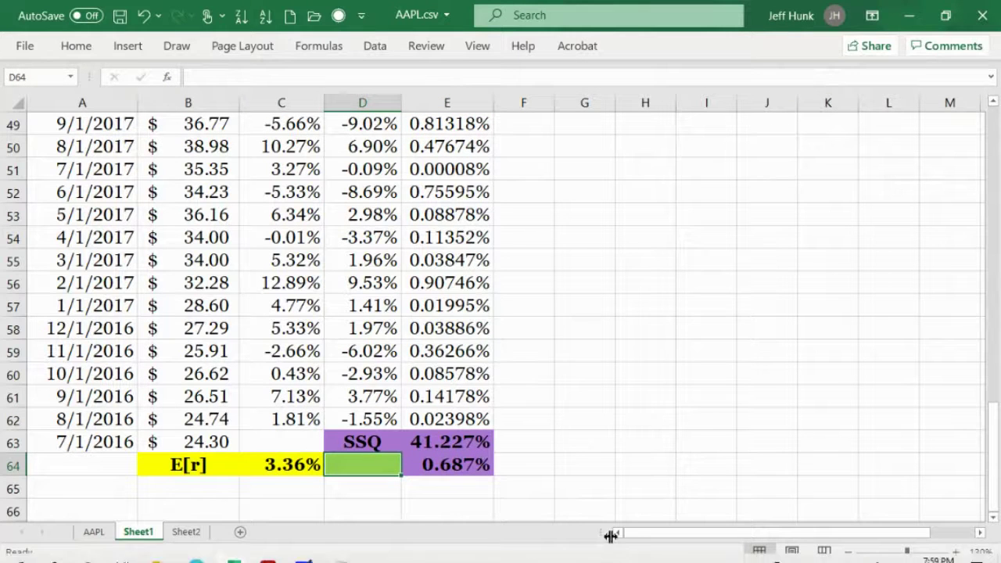
pyautogui.click(395, 443)
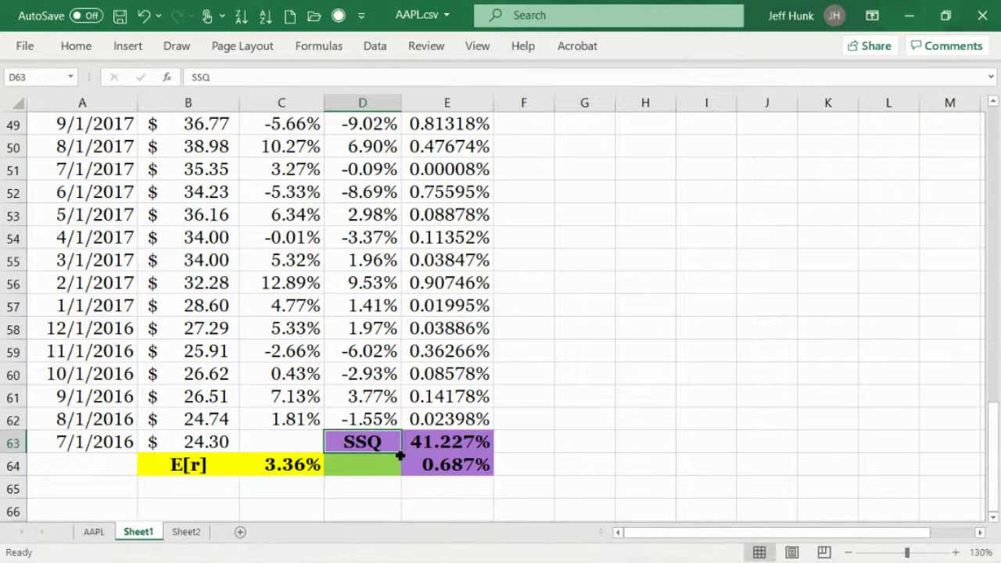
pyautogui.moveTo(401, 455); pyautogui.dragTo(396, 467)
pyautogui.click(388, 469)
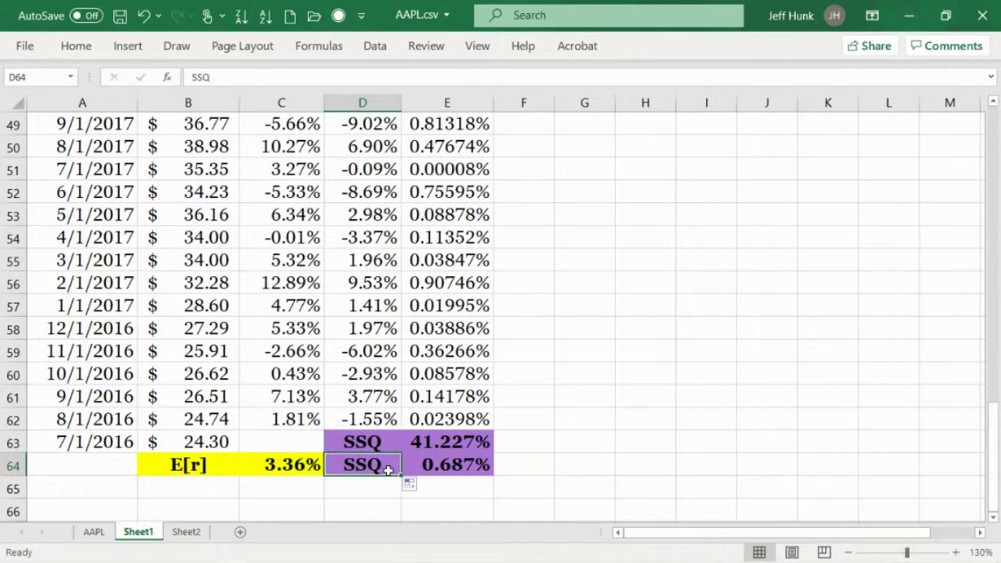
pyautogui.write('var')
pyautogui.press('BackSpace')
pyautogui.press('BackSpace')
pyautogui.press('BackSpace')
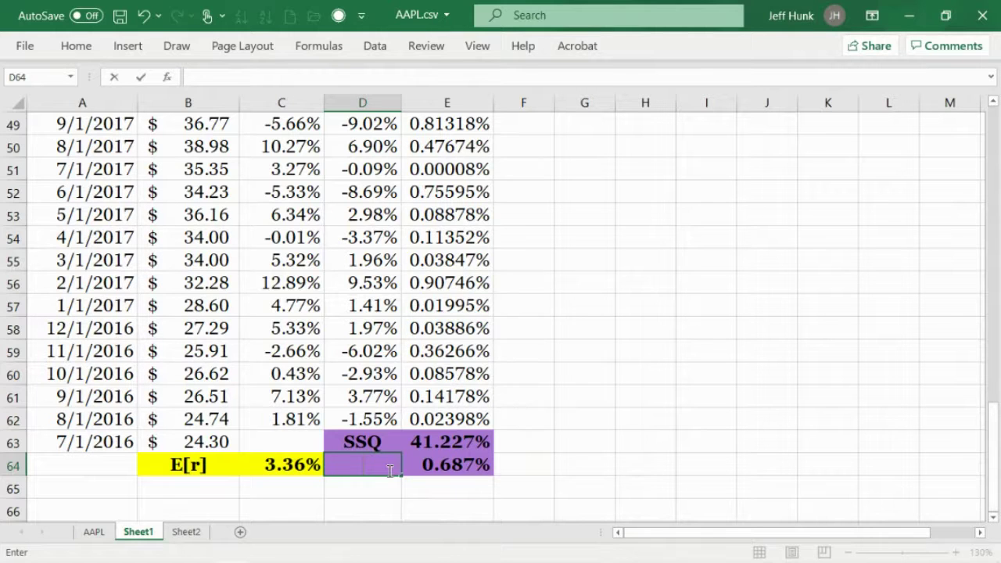
pyautogui.write('VAR')
pyautogui.press('Up')
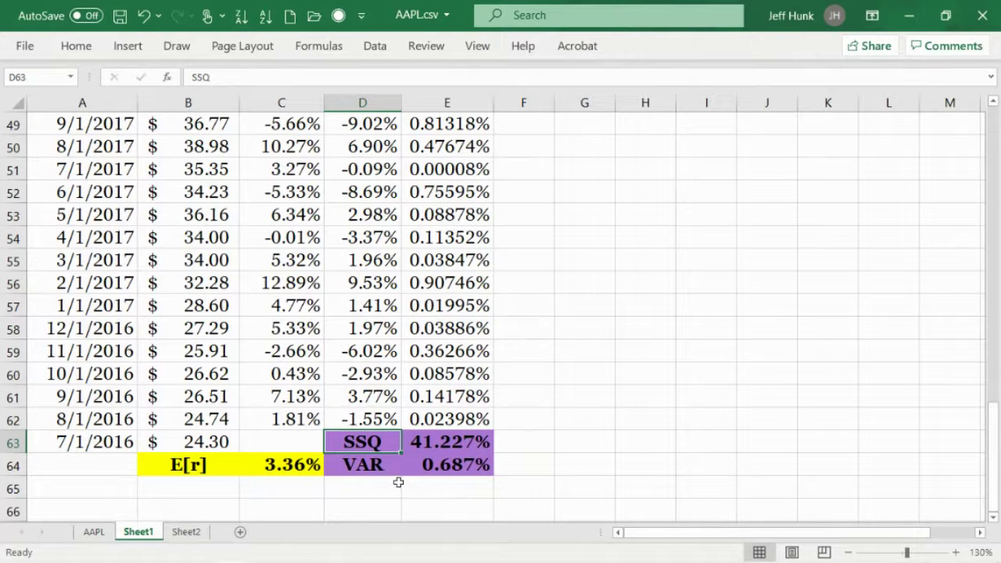
pyautogui.click(395, 473)
pyautogui.click(632, 461)
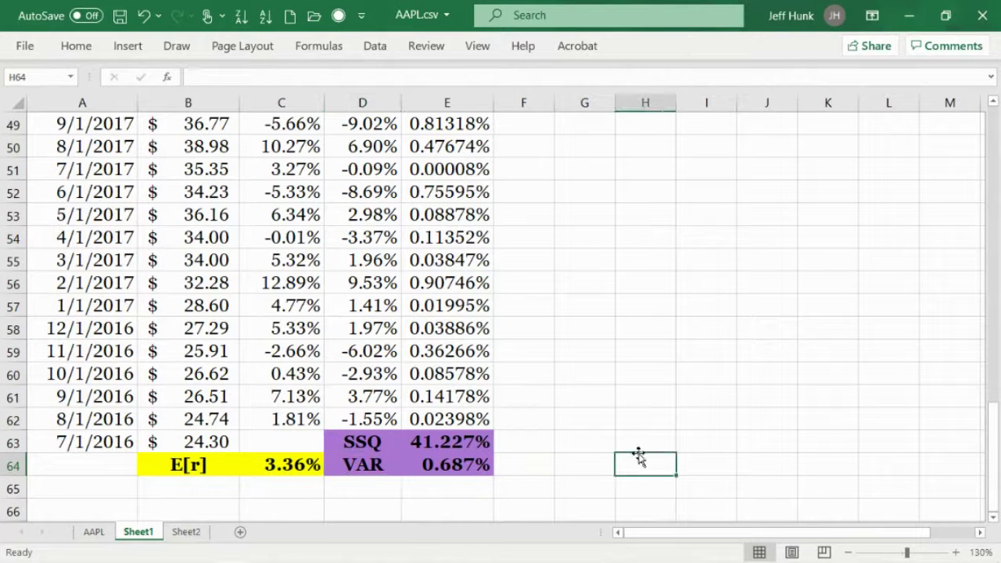
# Examine the variance formula in E64 and the cells it references, leaving it as it is
pyautogui.click(474, 465)
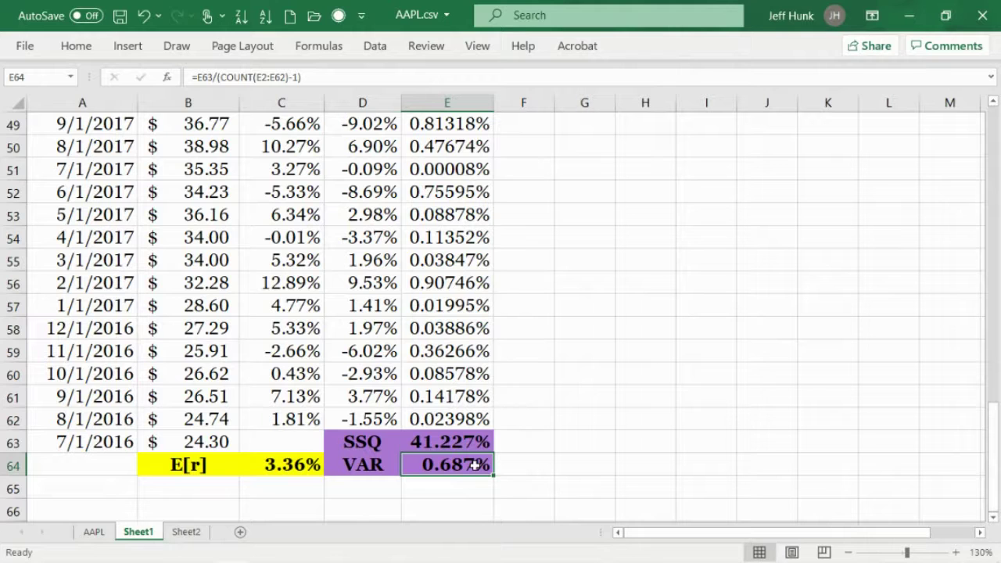
pyautogui.doubleClick(474, 465)
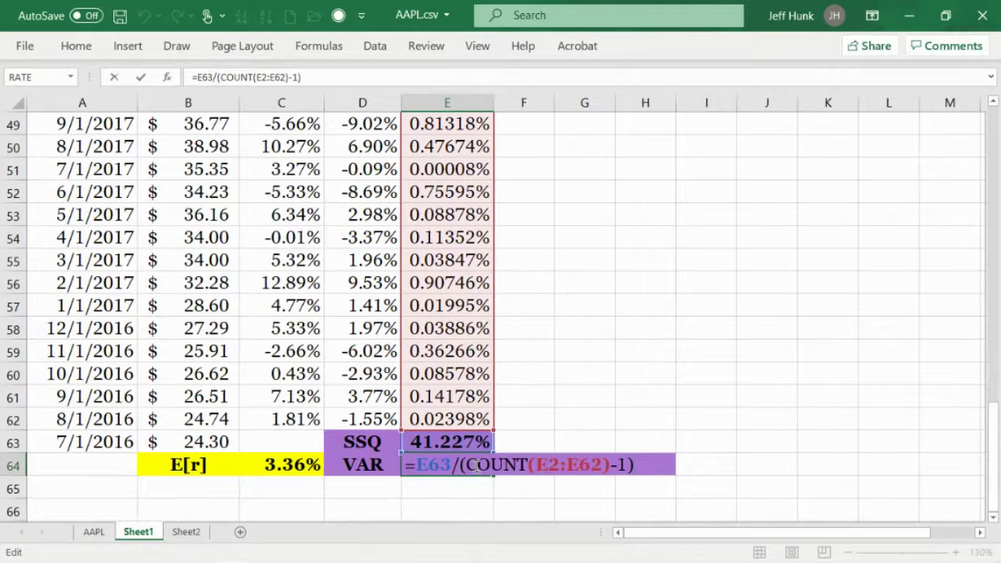
pyautogui.click(113, 76)
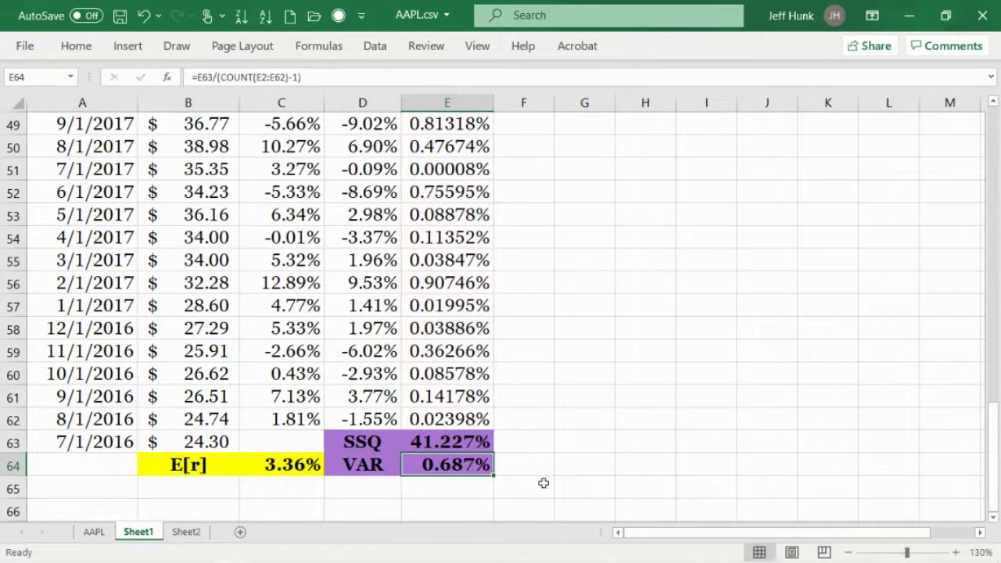
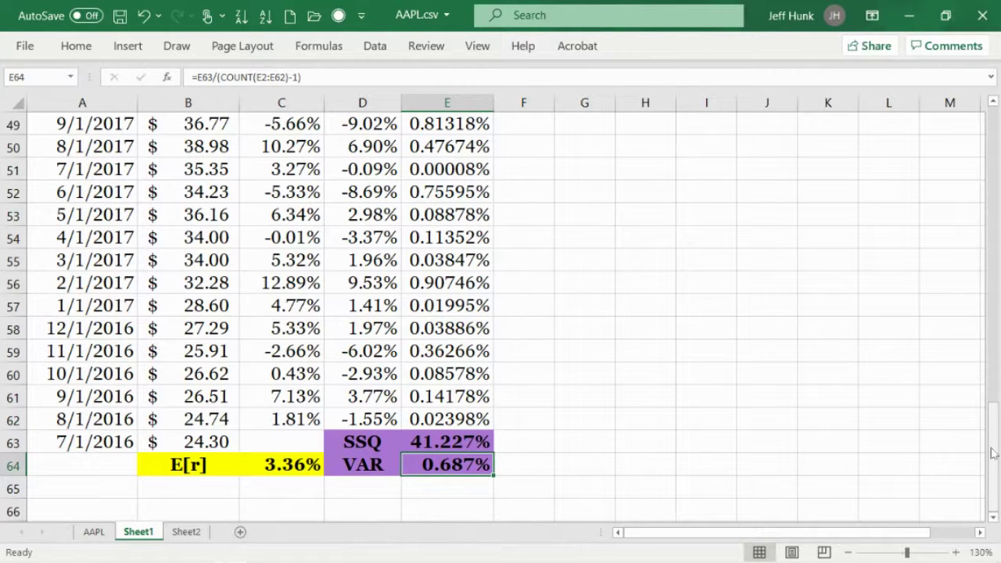
pyautogui.doubleClick(439, 465)
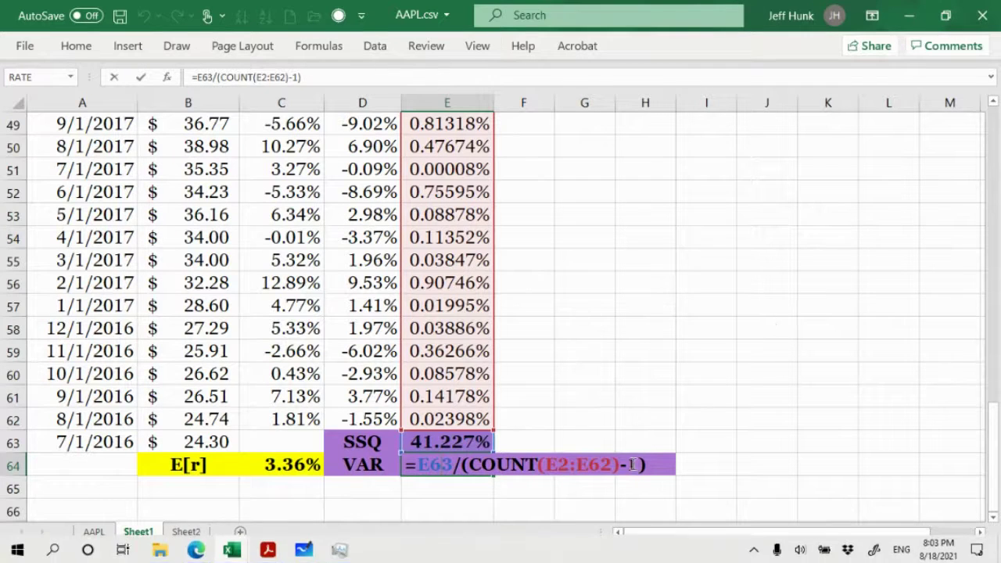
pyautogui.click(140, 76)
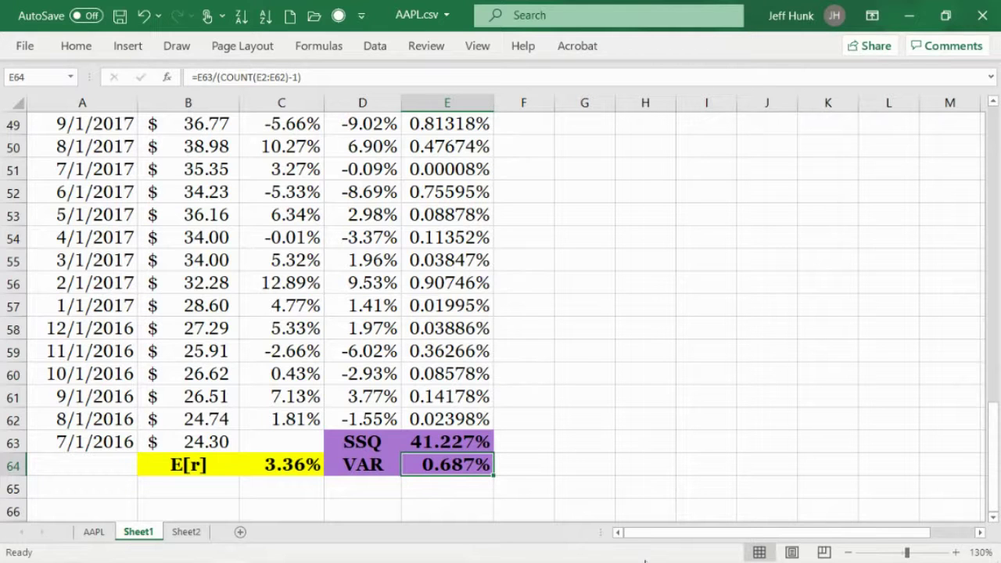
# Extend the VAR label and variance cells D64:E64 down to row 65, and clear the copied formula from E65
pyautogui.click(451, 489)
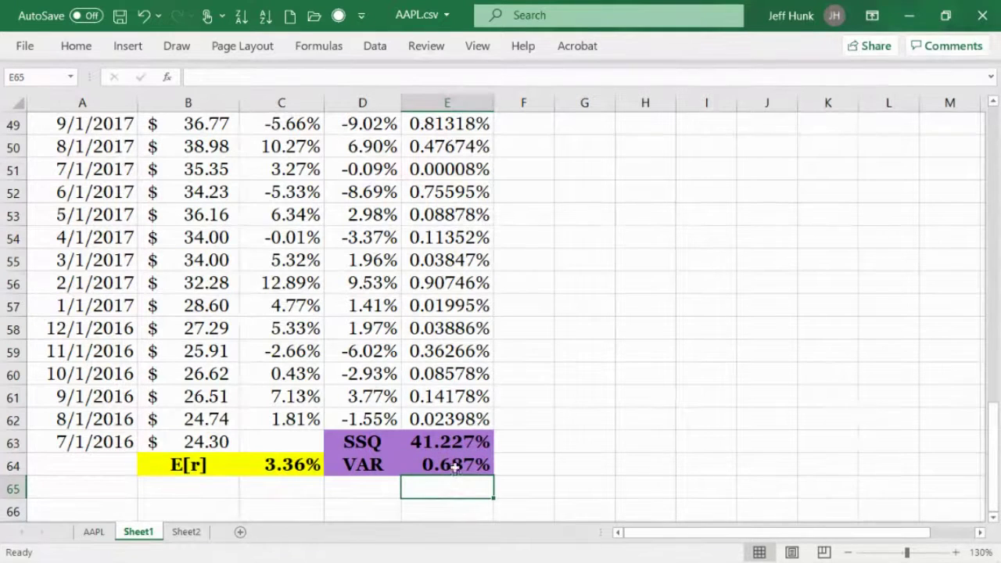
pyautogui.moveTo(347, 468); pyautogui.dragTo(494, 500)
pyautogui.click(448, 488)
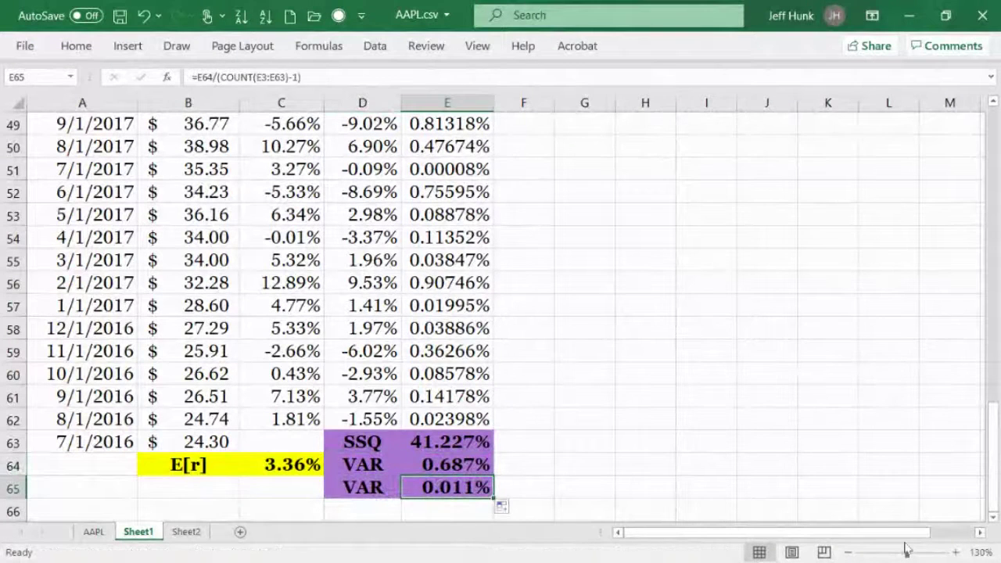
pyautogui.press('Delete')
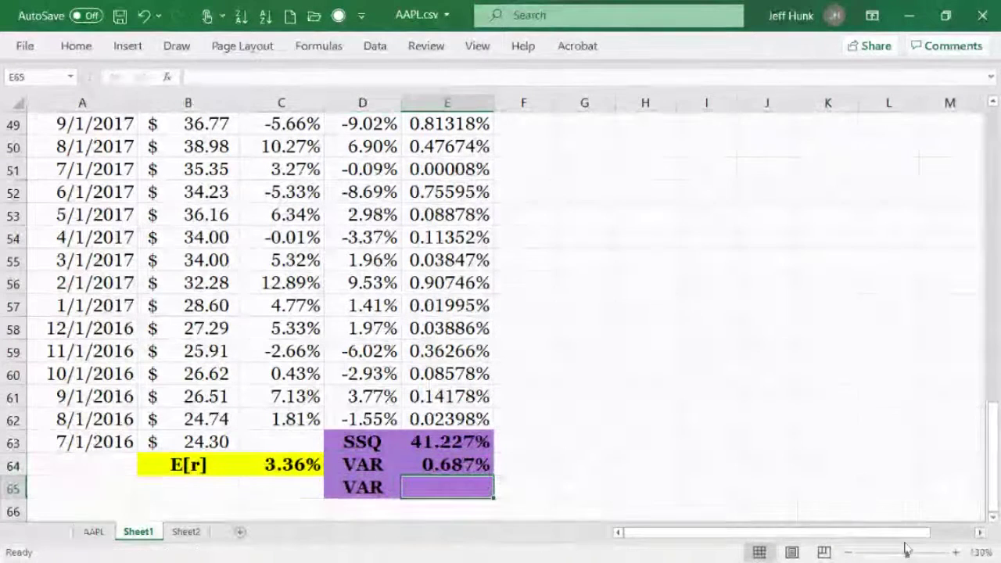
# Replace the copied label in D65 with STDEV
pyautogui.click(391, 485)
pyautogui.write('SSQ')
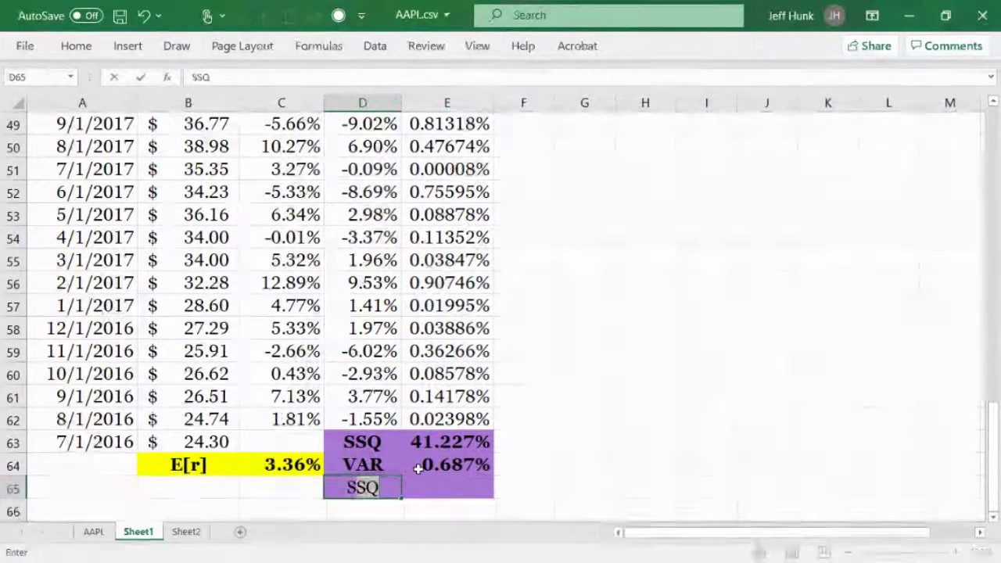
pyautogui.write('TDEV')
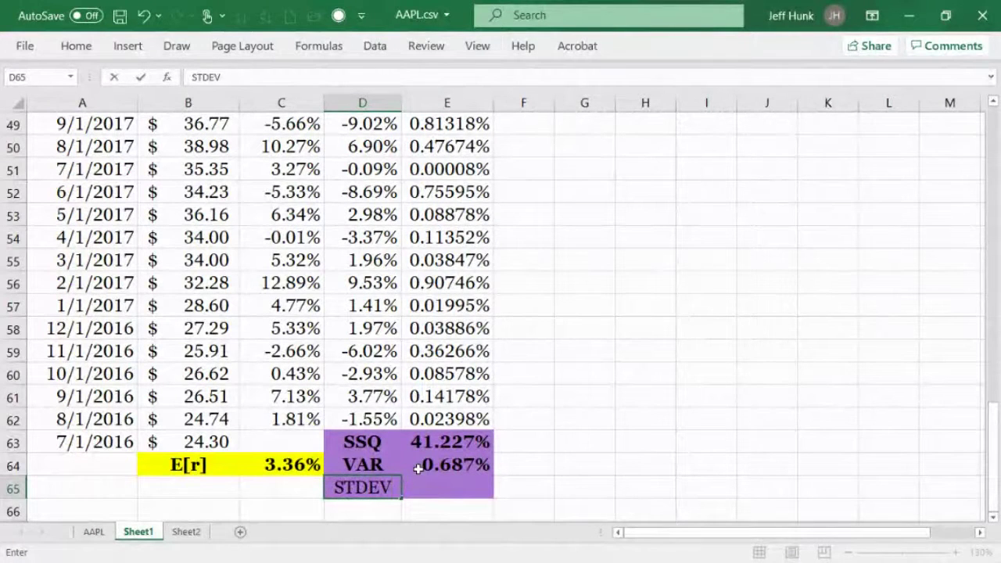
pyautogui.press('Tab')
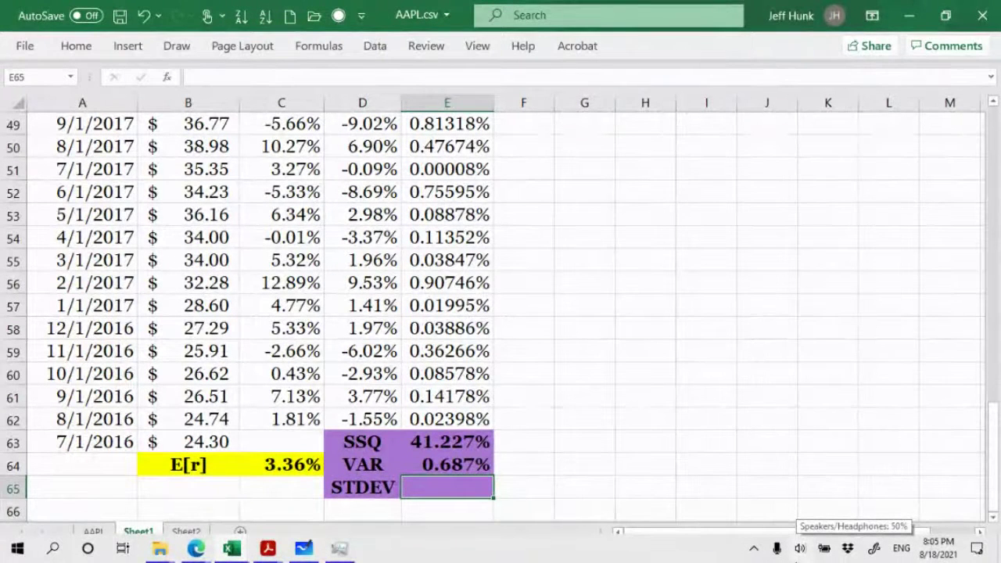
pyautogui.write('SQRT')
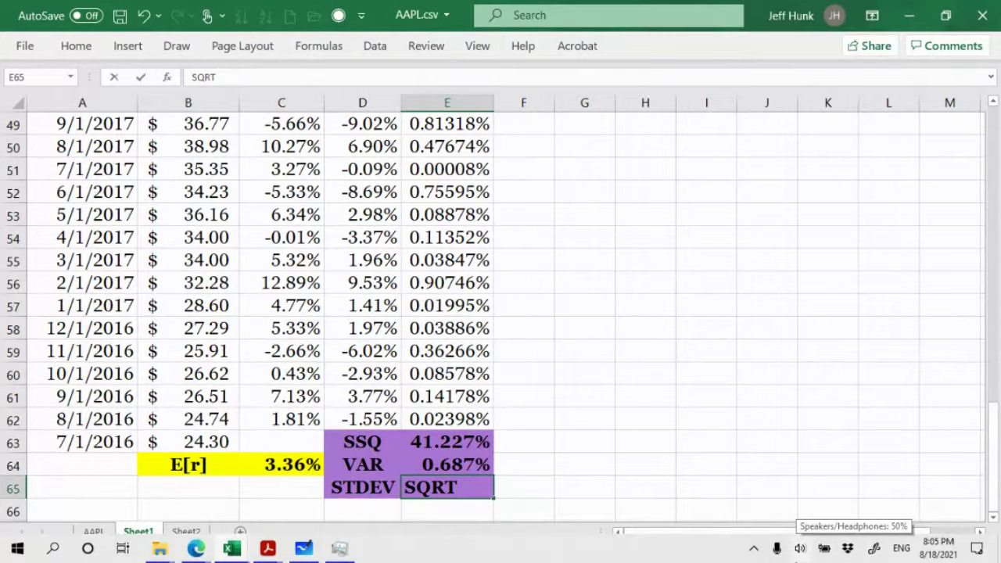
pyautogui.press('BackSpace')
pyautogui.press('BackSpace')
pyautogui.press('BackSpace')
pyautogui.press('BackSpace')
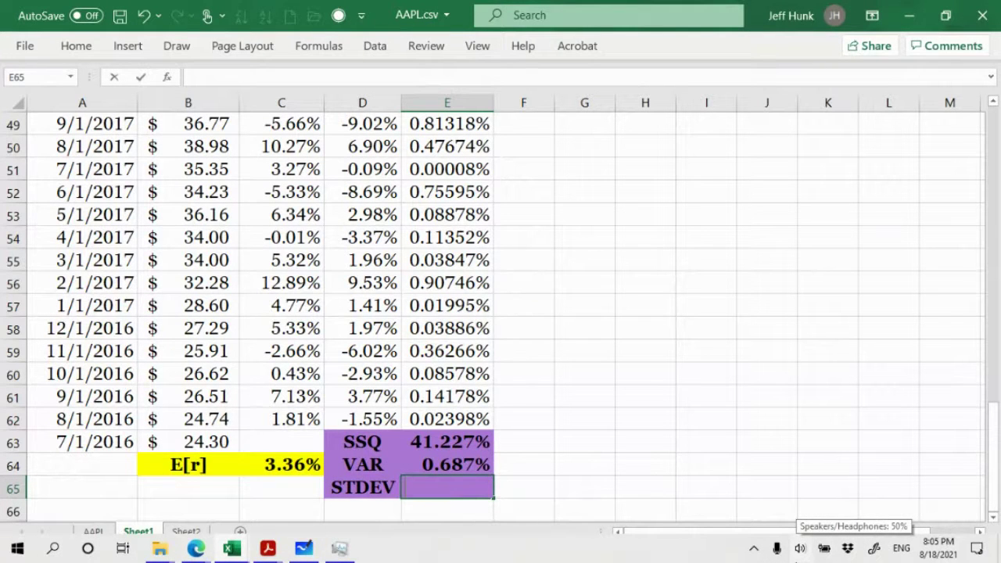
pyautogui.press('Up')
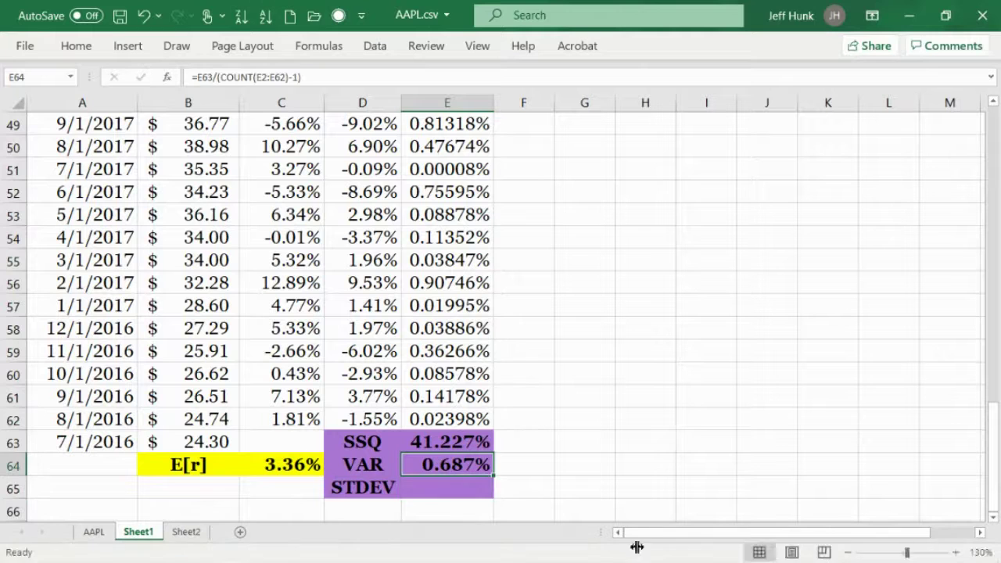
# Calculate the standard deviation in E65 as the square root of the variance with =E64^(1/2)
pyautogui.click(454, 483)
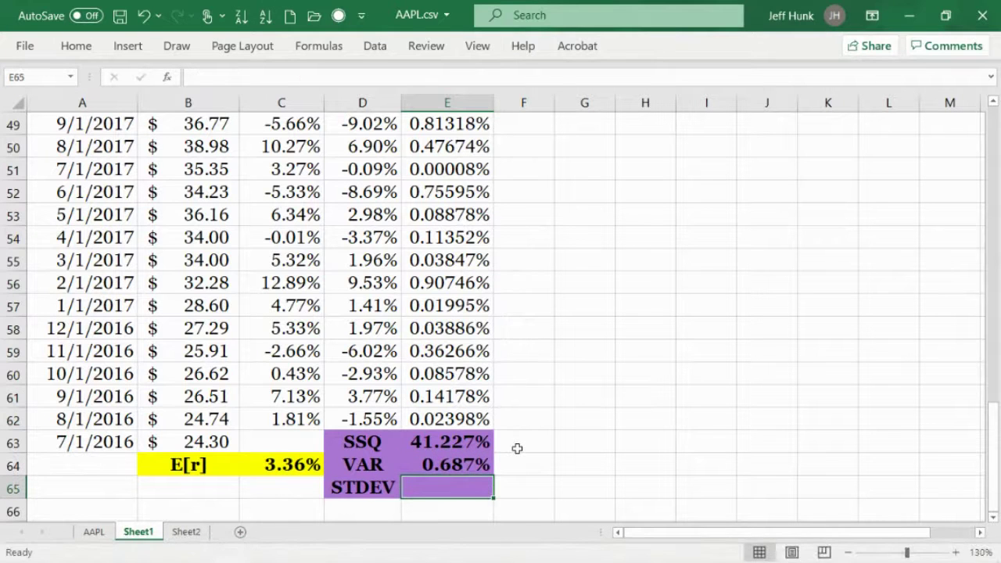
pyautogui.write('=')
pyautogui.click(426, 465)
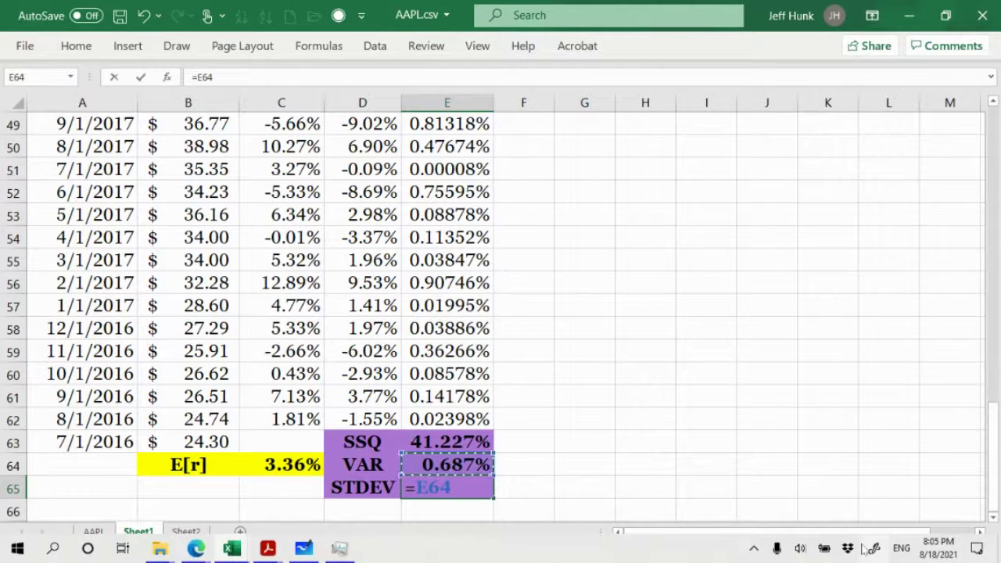
pyautogui.write('^')
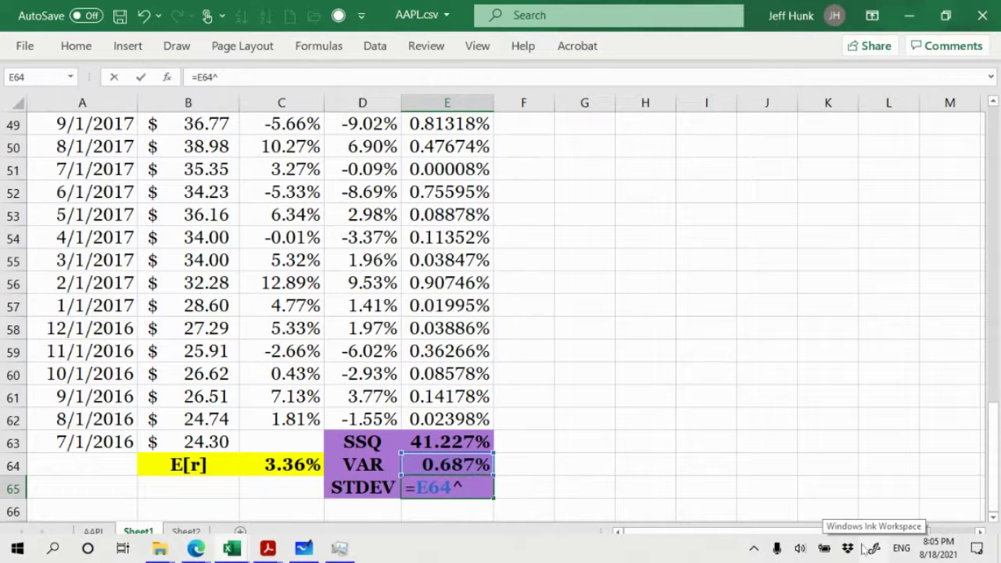
pyautogui.write('(1/')
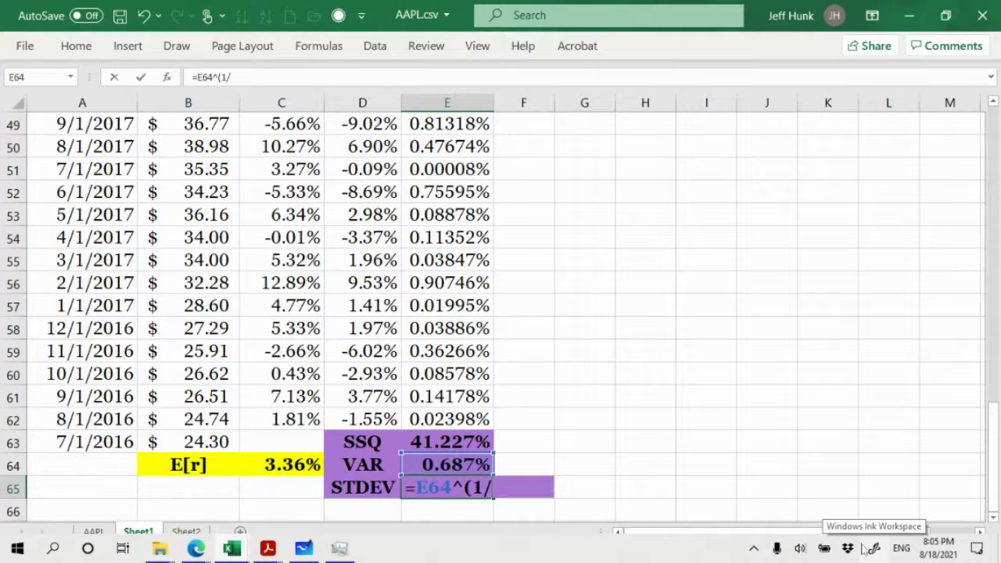
pyautogui.write('2)')
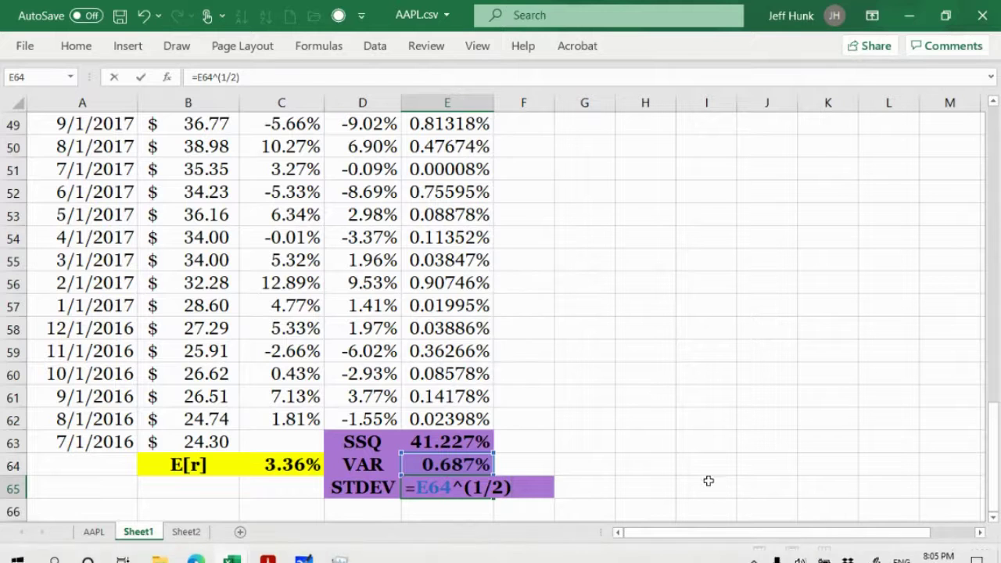
pyautogui.click(140, 77)
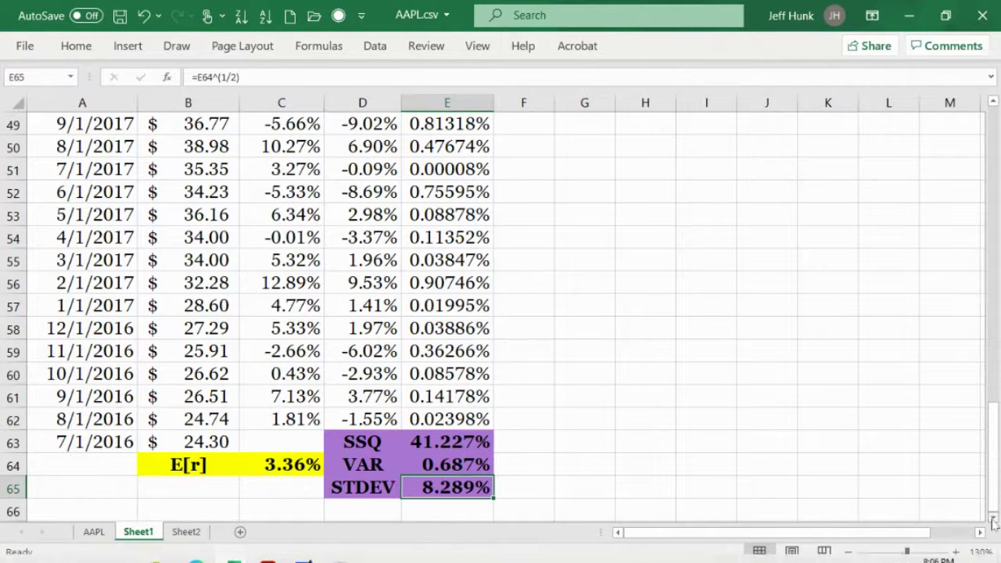
# In B66, compound the 8/1/2016 price by the expected return over 61 months with =B62*(1+C64)^61
pyautogui.scroll(-4, 993, 523)
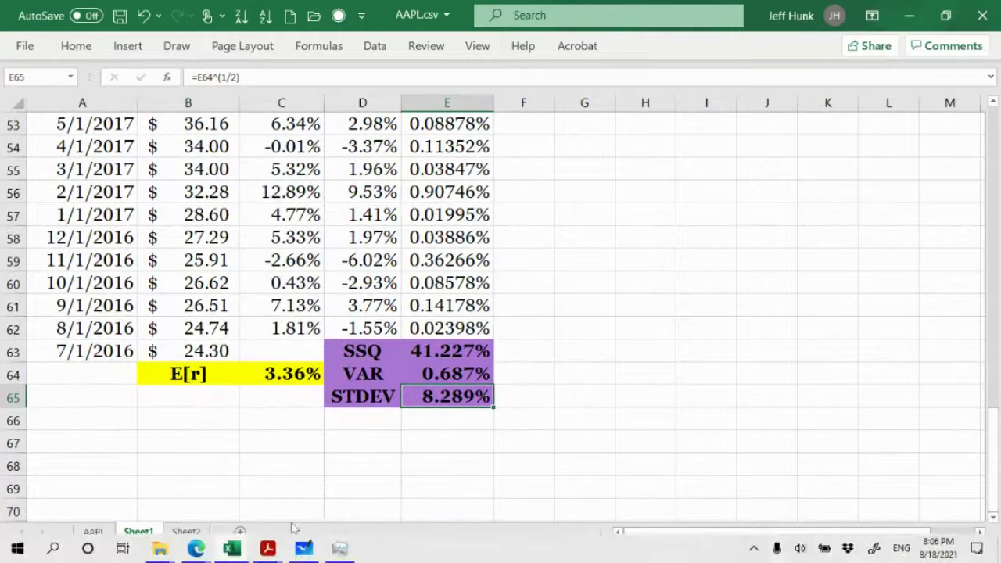
pyautogui.click(269, 375)
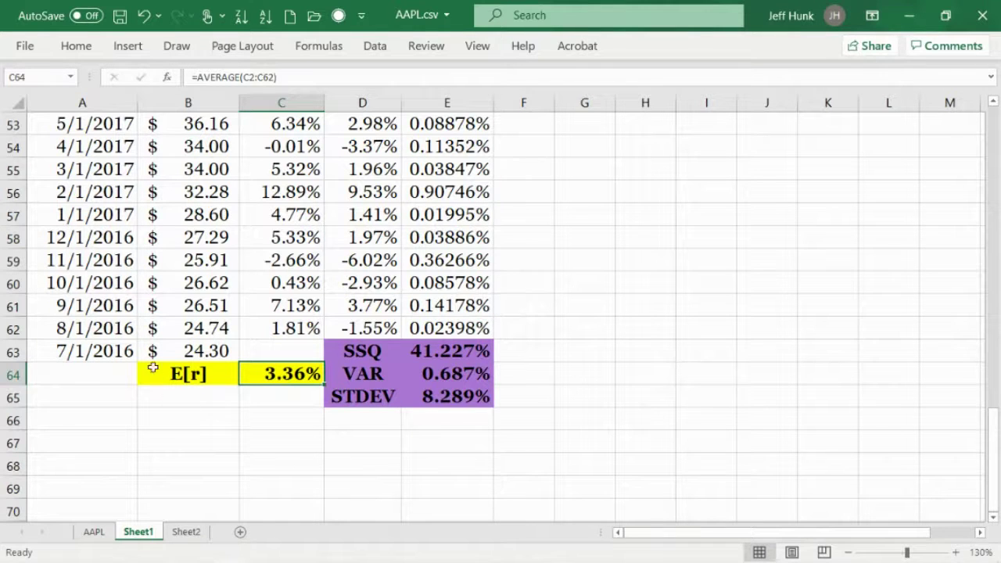
pyautogui.click(18, 329)
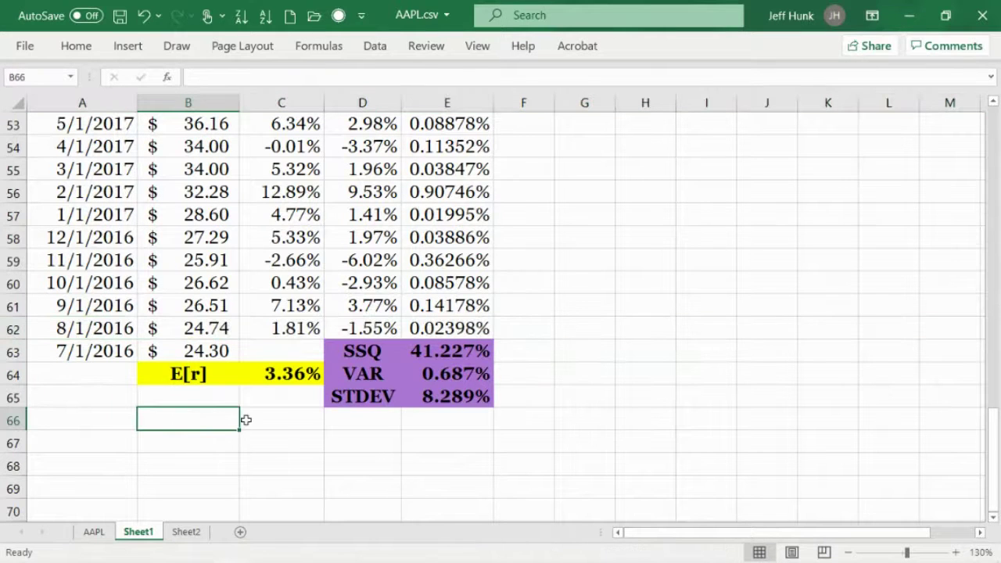
pyautogui.write('=')
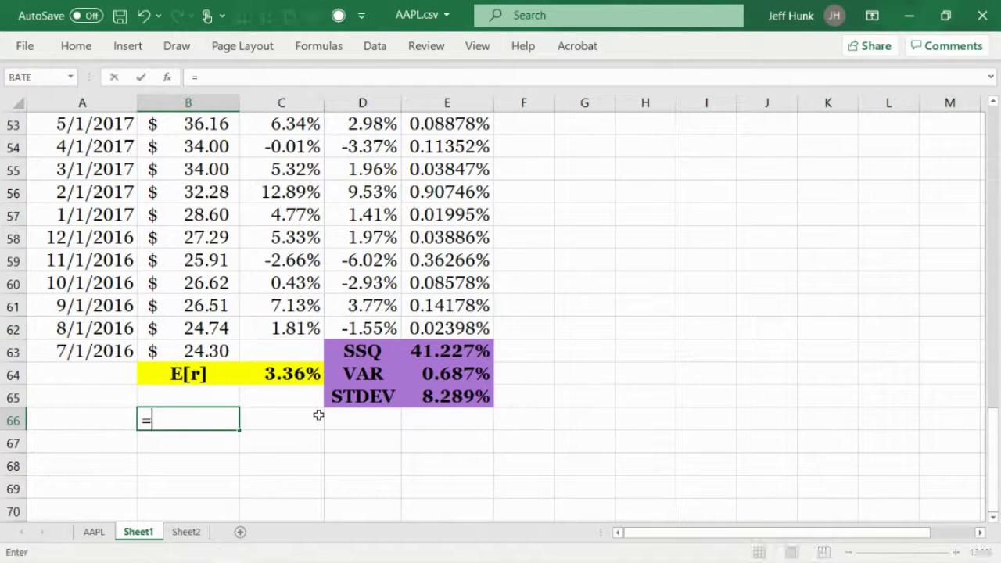
pyautogui.click(210, 329)
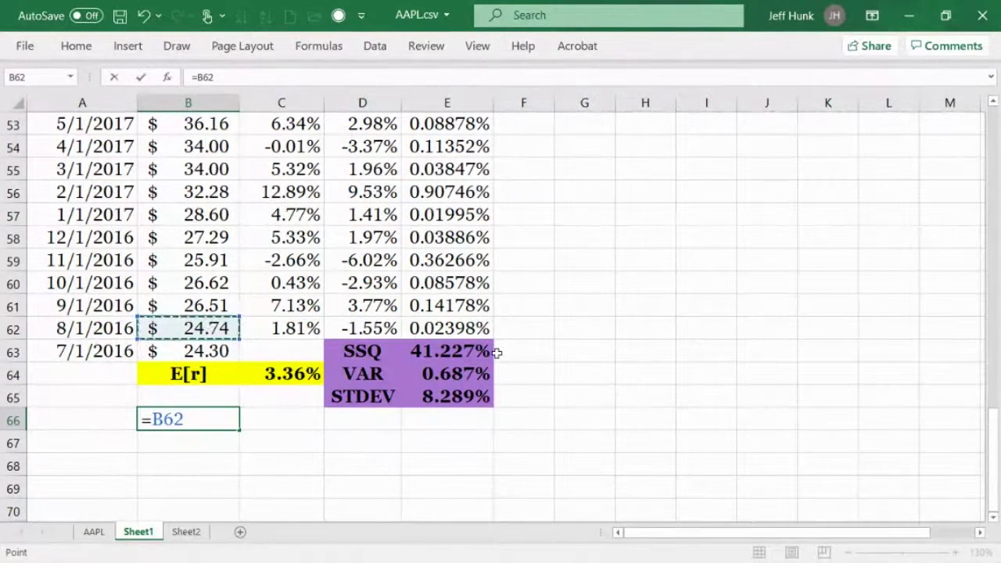
pyautogui.write('*(1+')
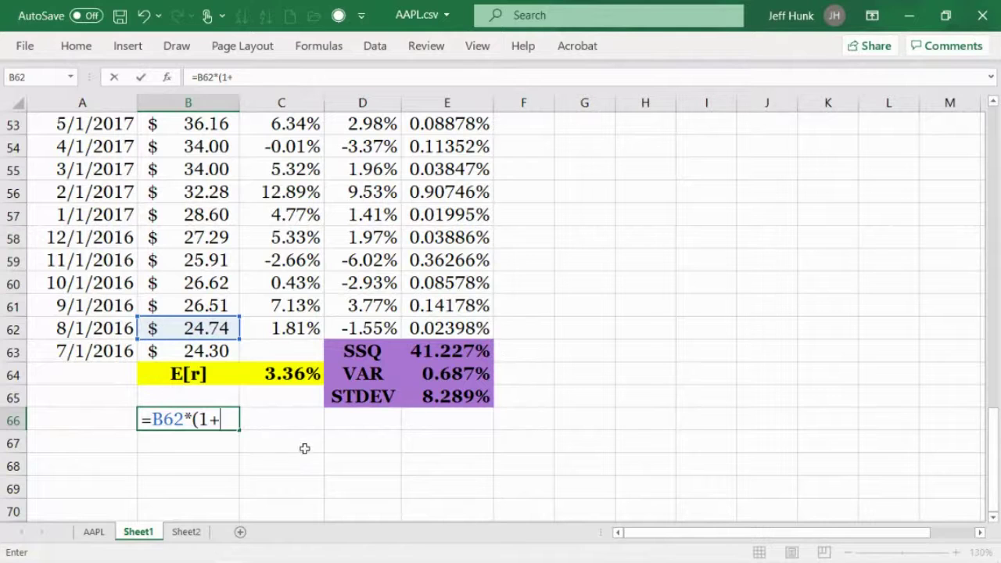
pyautogui.click(298, 375)
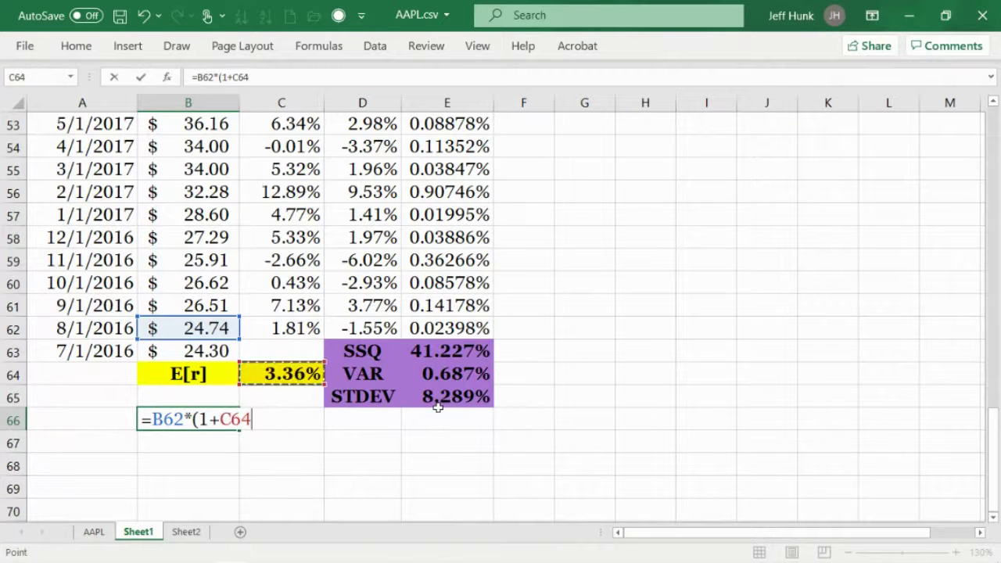
pyautogui.write(')^')
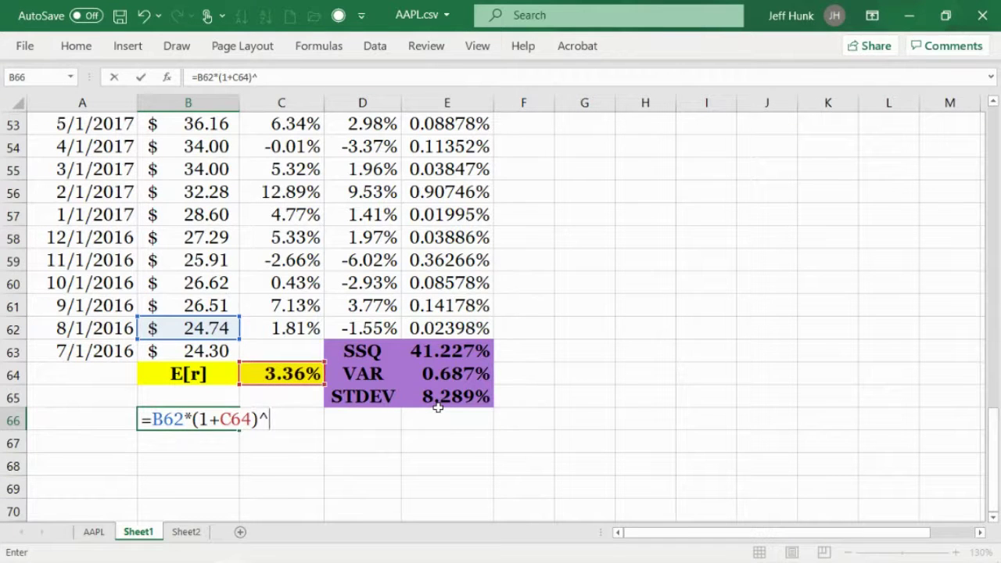
pyautogui.write('60')
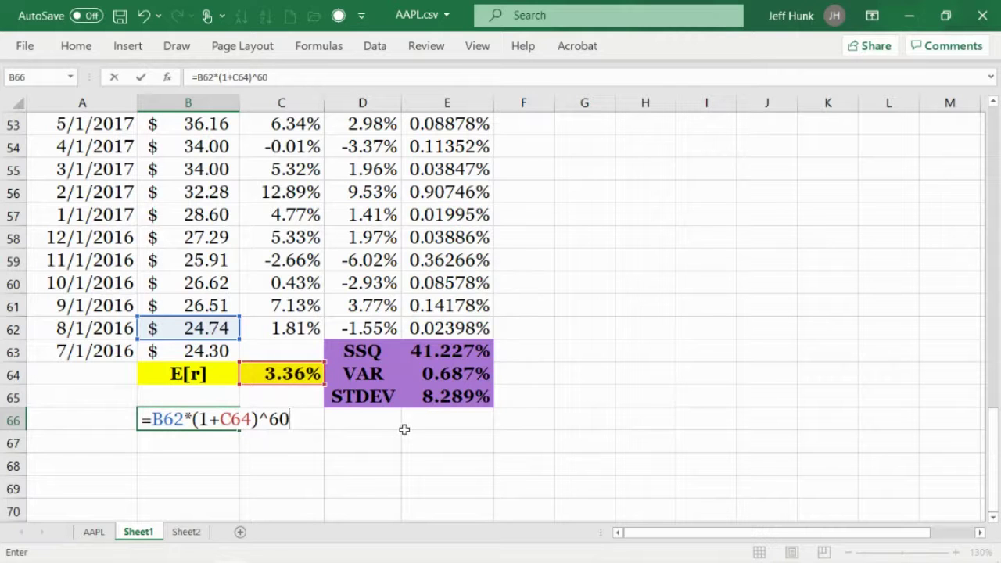
pyautogui.press('BackSpace')
pyautogui.write('1')
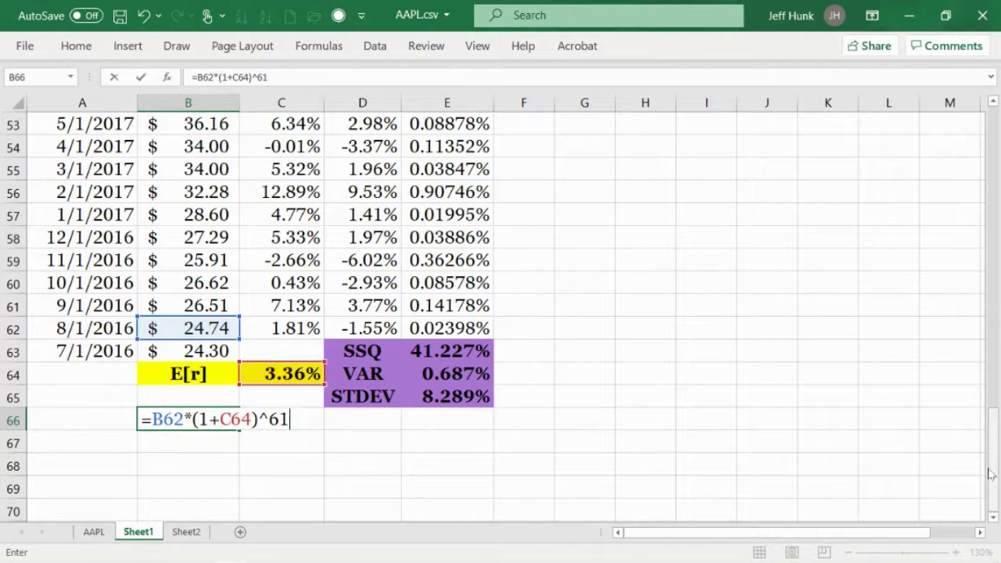
pyautogui.moveTo(999, 468); pyautogui.dragTo(967, 93)
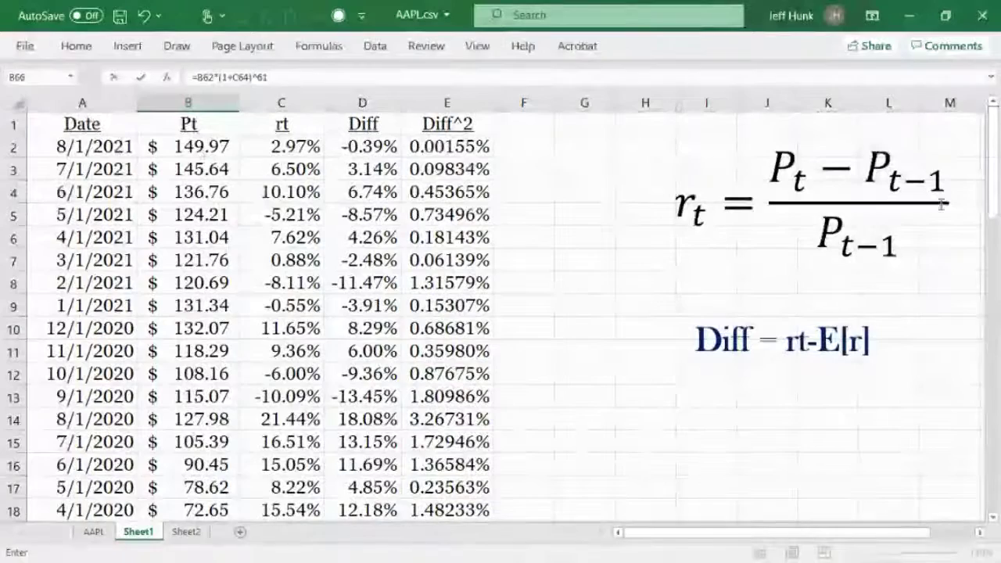
pyautogui.moveTo(993, 160); pyautogui.dragTo(993, 189)
pyautogui.moveTo(999, 254); pyautogui.dragTo(994, 391)
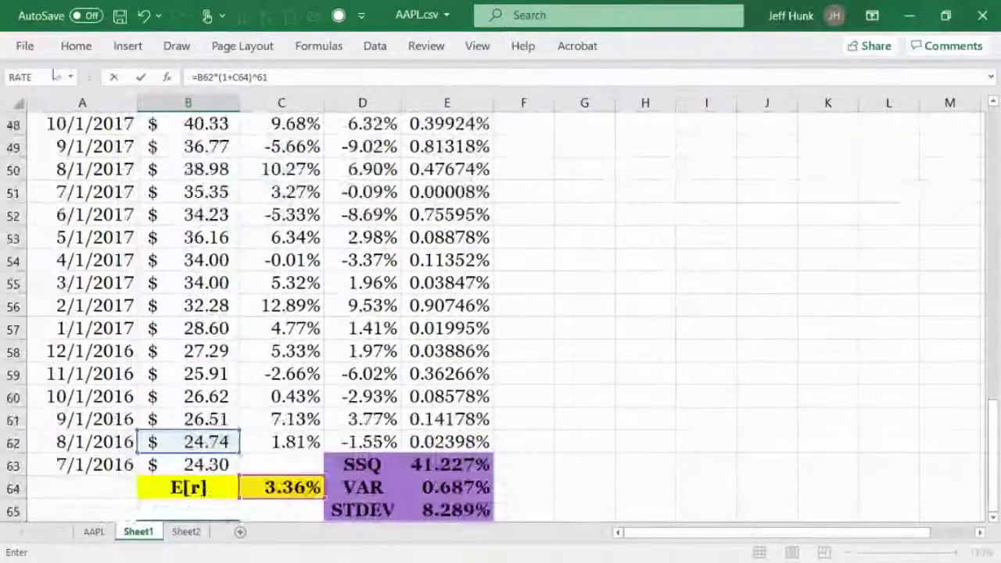
pyautogui.click(142, 78)
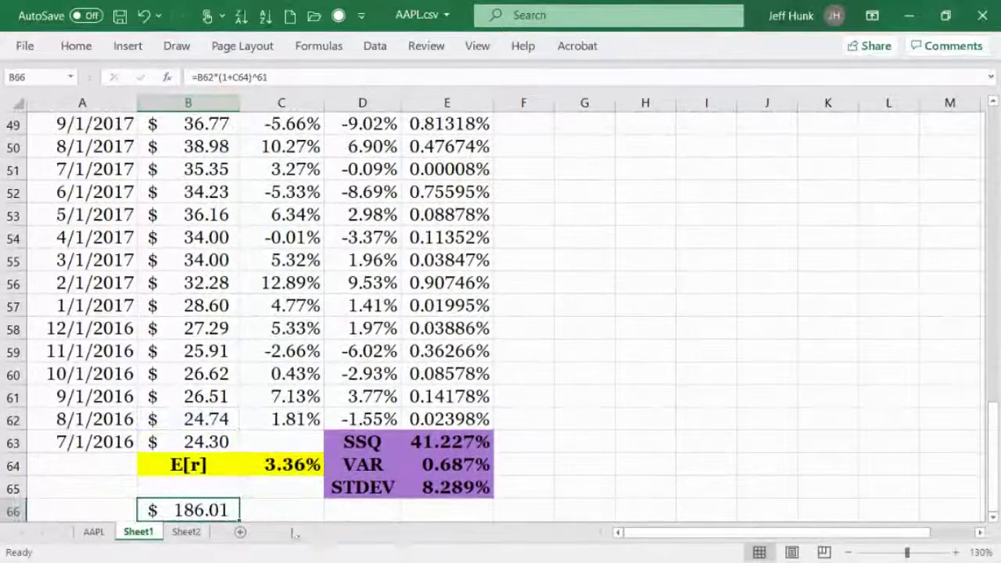
# Compare the compounded price with the expected return in C64, and clear the check formula from B66
pyautogui.moveTo(996, 499)
pyautogui.mouseDown()
pyautogui.moveTo(995, 125)
pyautogui.moveTo(995, 501)
pyautogui.mouseUp()
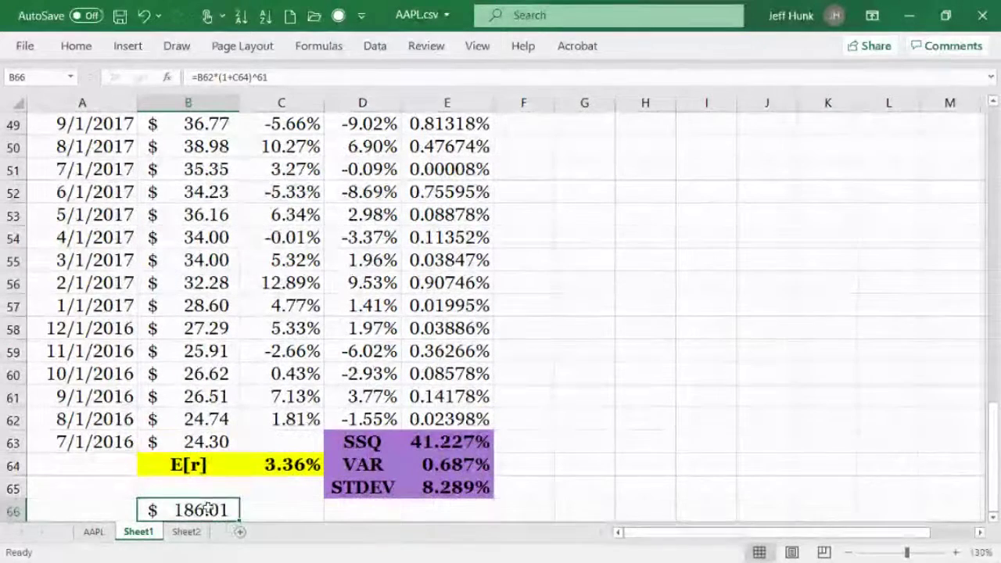
pyautogui.click(280, 465)
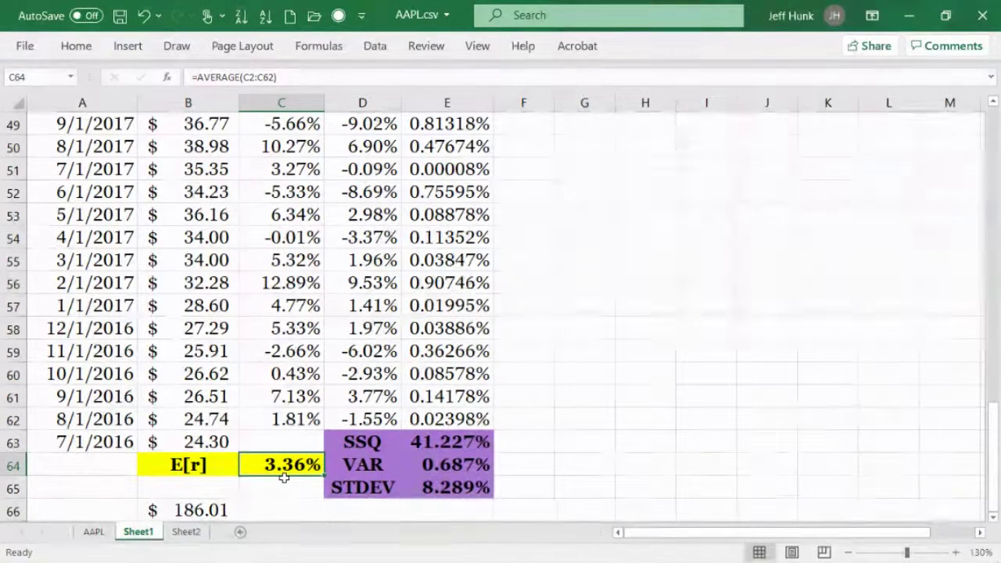
pyautogui.click(208, 506)
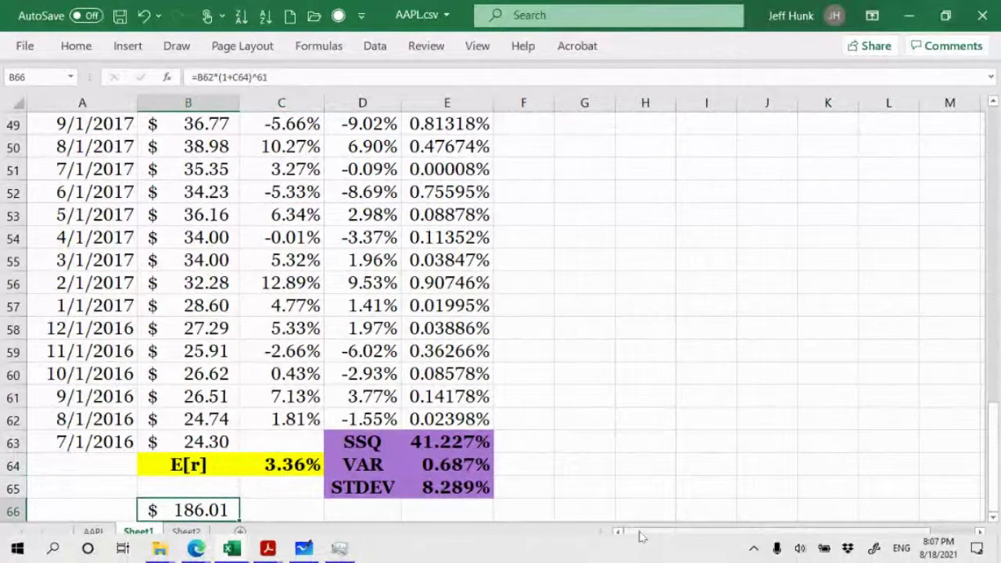
pyautogui.press('Delete')
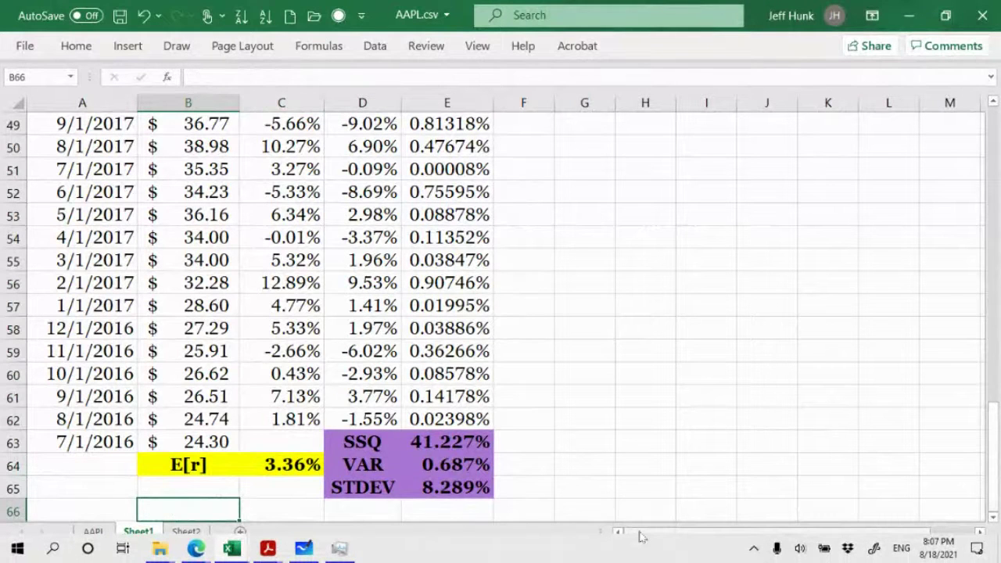
pyautogui.click(997, 291)
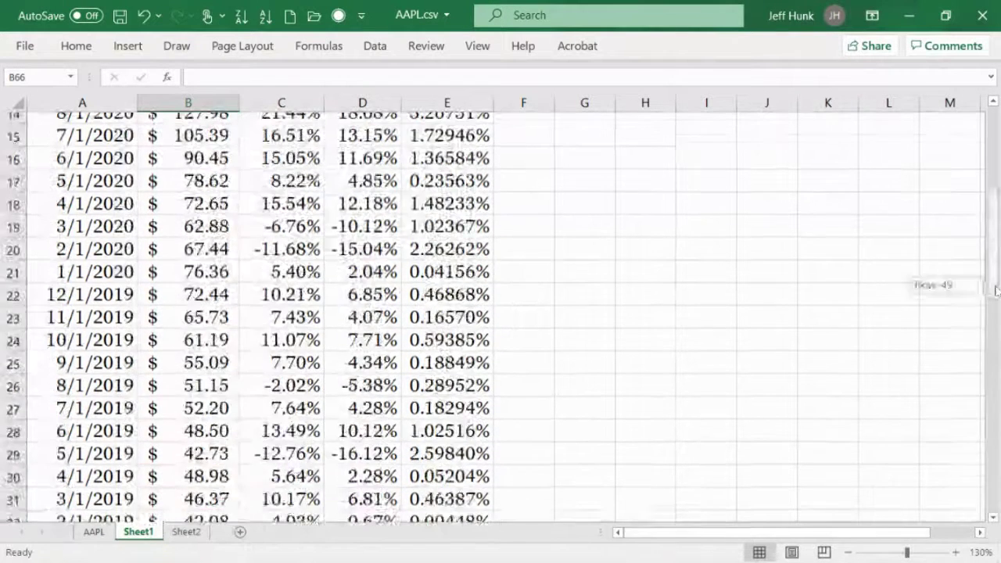
pyautogui.moveTo(997, 291); pyautogui.dragTo(998, 489)
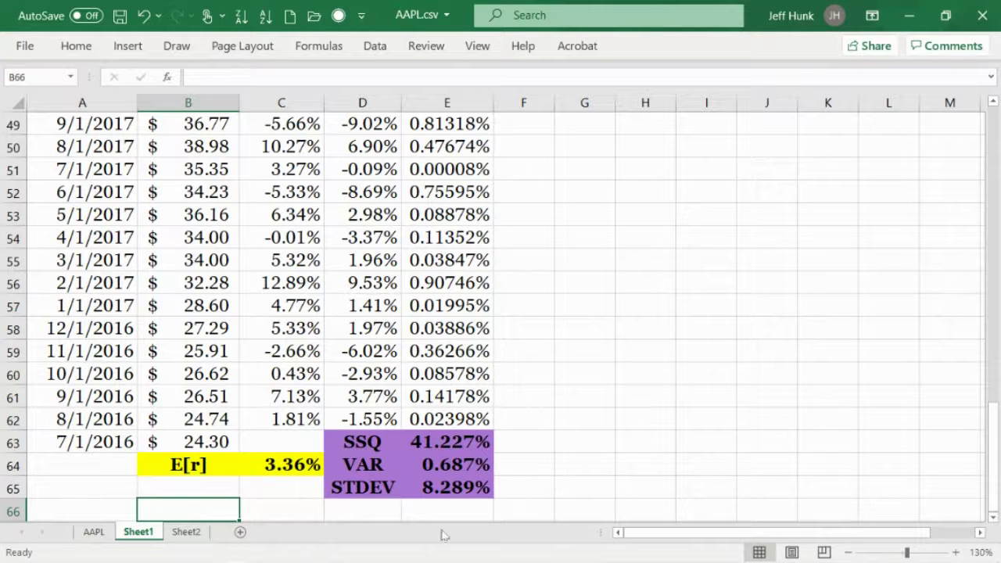
# Switch to the Edge browser and bring up the Blackboard Collaborate session that is sharing the screen
pyautogui.moveTo(515, 562)
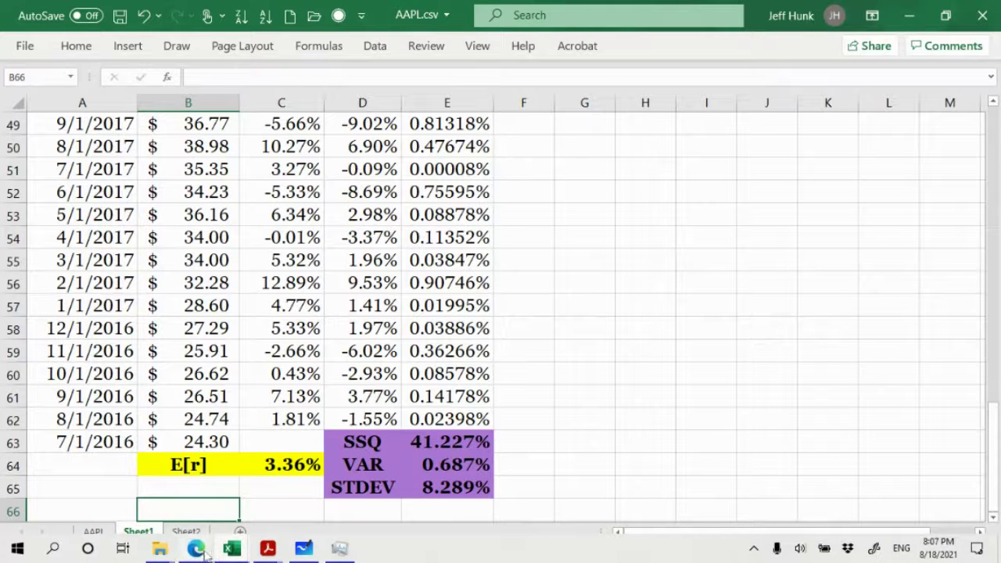
pyautogui.moveTo(196, 549)
pyautogui.moveTo(235, 554)
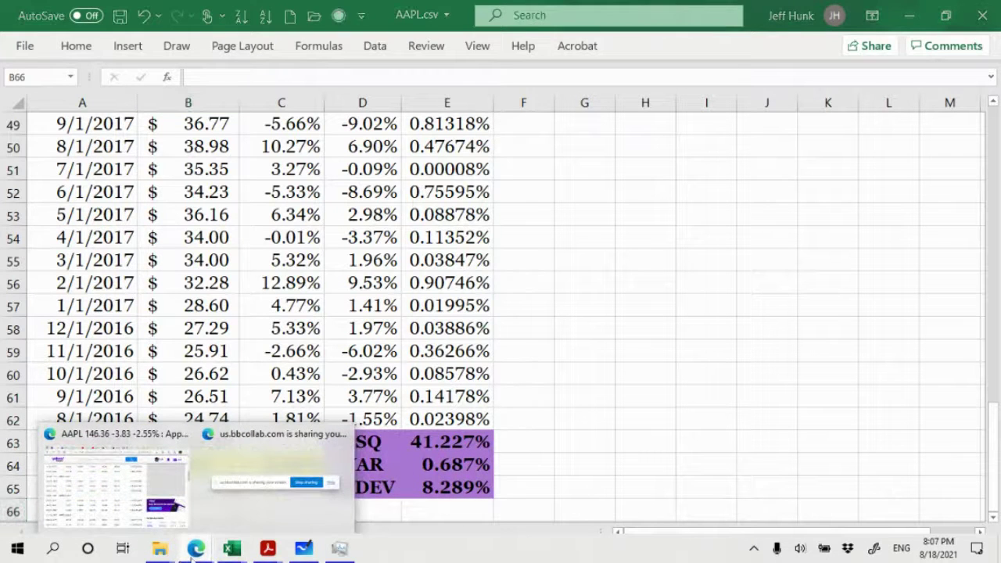
pyautogui.click(119, 515)
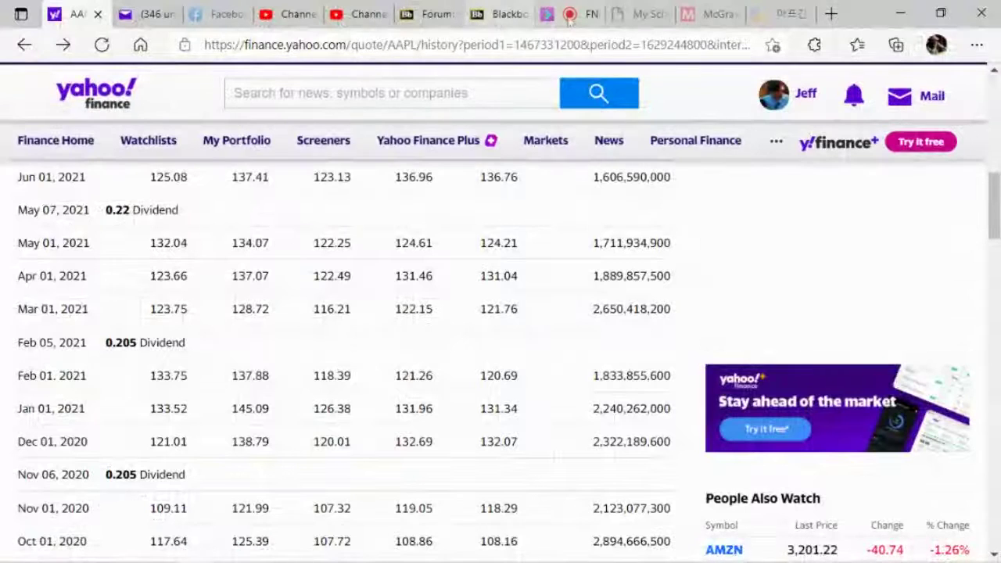
pyautogui.click(560, 14)
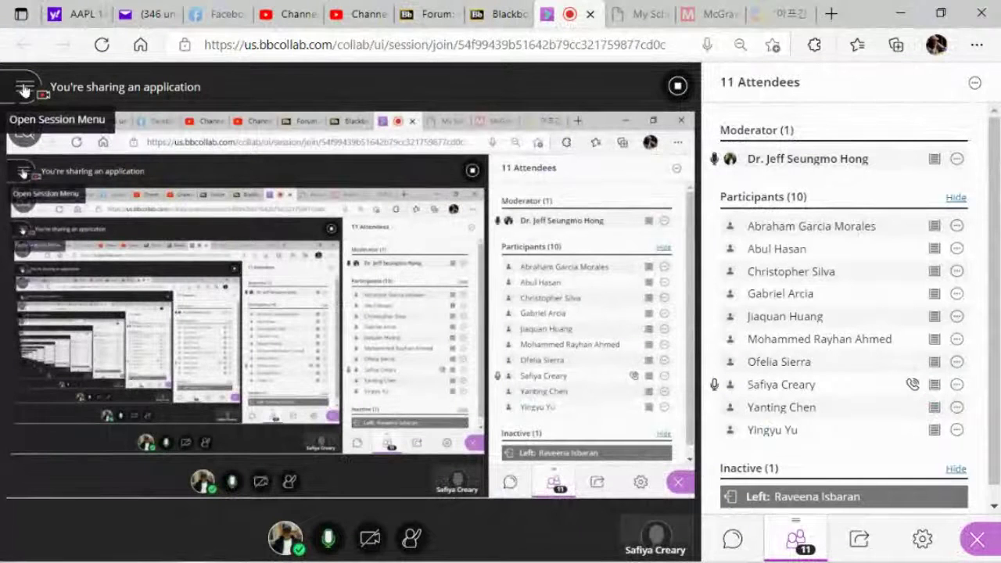